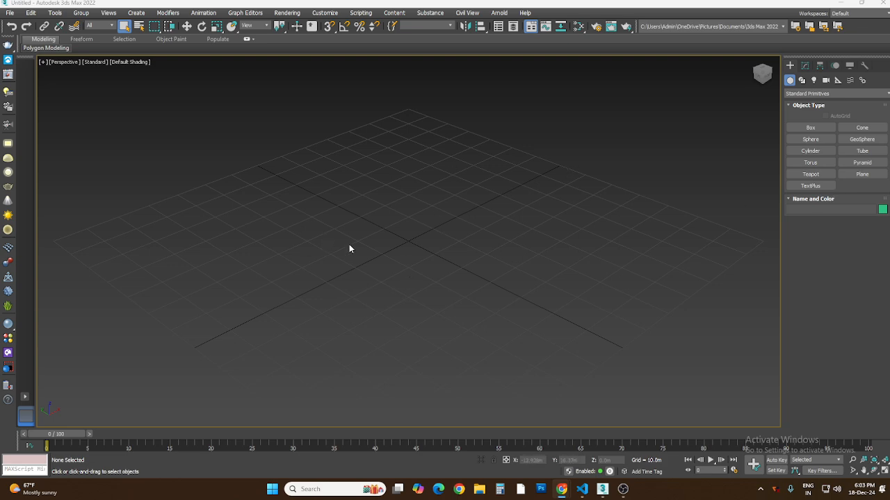
click(811, 130)
click(805, 66)
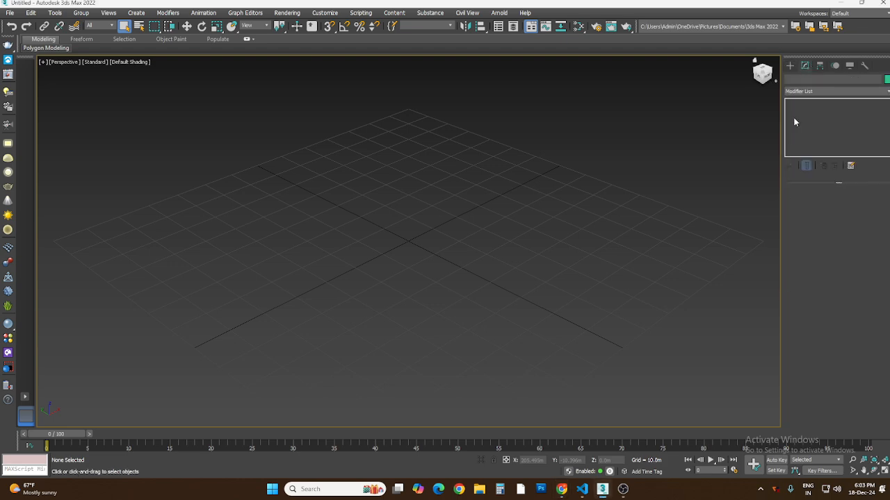
click(790, 66)
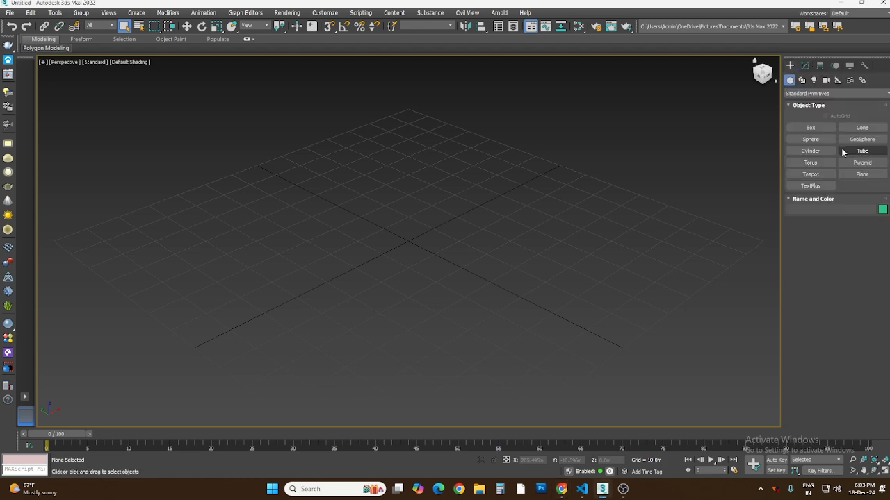
Step: Create a flat plane about 74.6 m long and 40.4 m wide near the grid's centre and select it
click(855, 175)
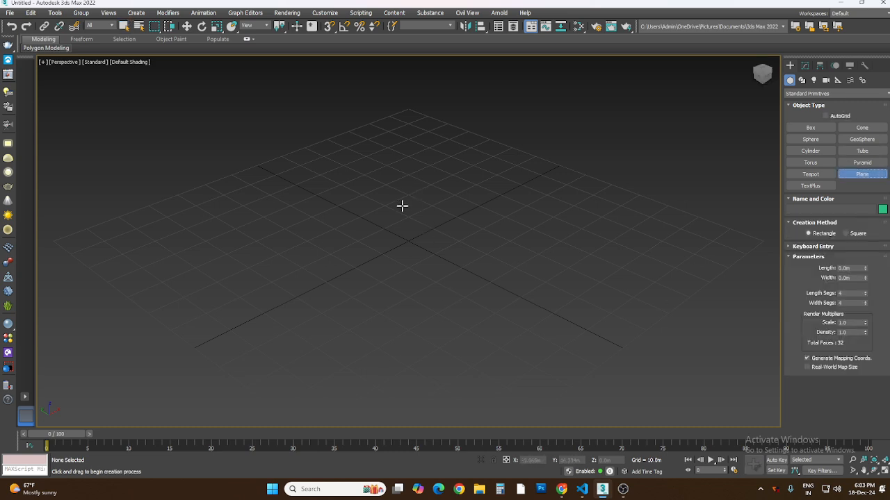
drag(392, 185, 489, 340)
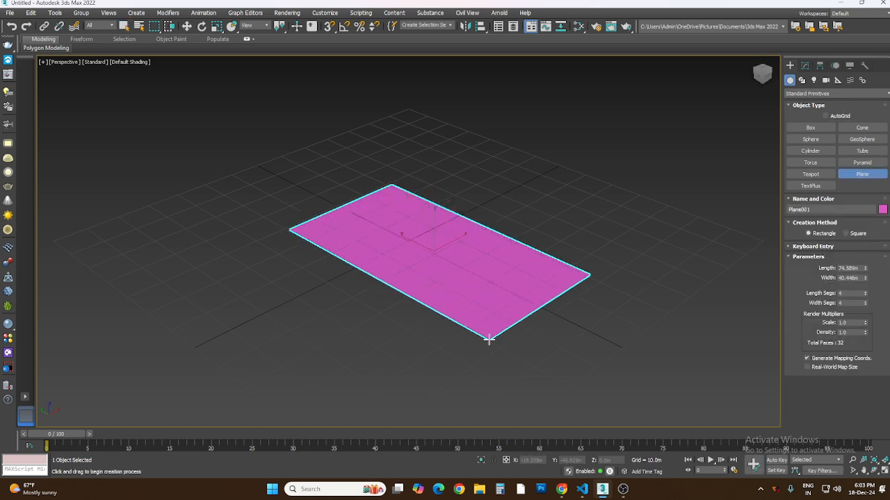
click(124, 26)
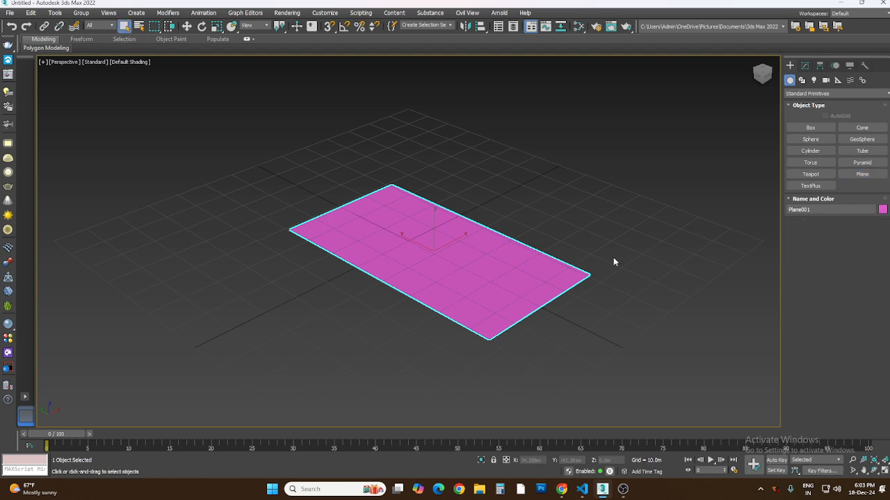
click(499, 271)
Step: Look through the available modifiers and apply a Bend modifier to the plane
click(805, 66)
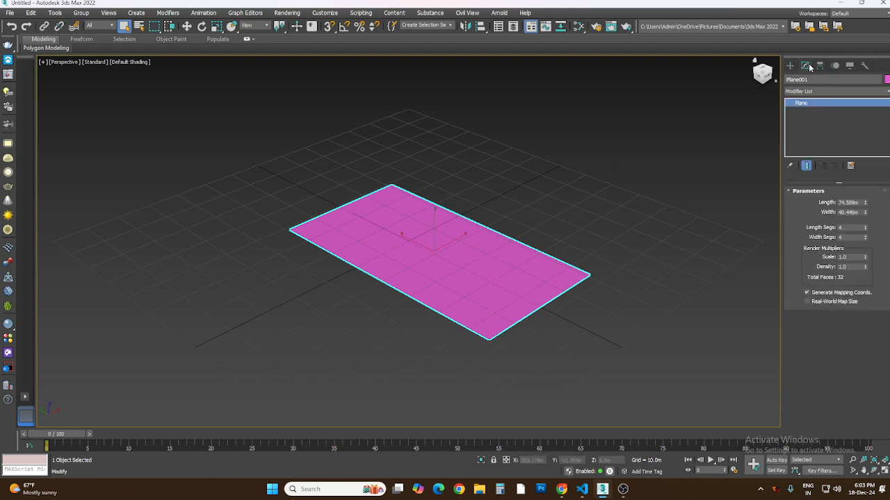
click(827, 91)
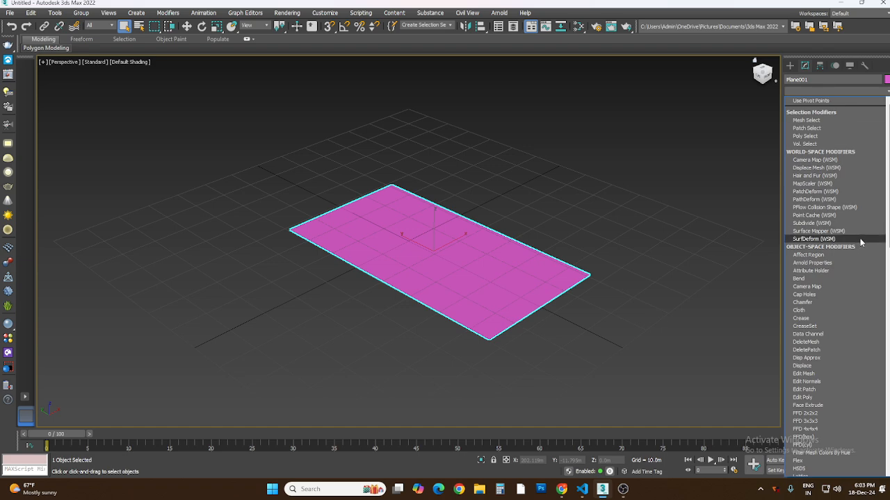
mouse_move(888, 181)
mouse_down()
mouse_move(887, 402)
mouse_move(884, 192)
mouse_up()
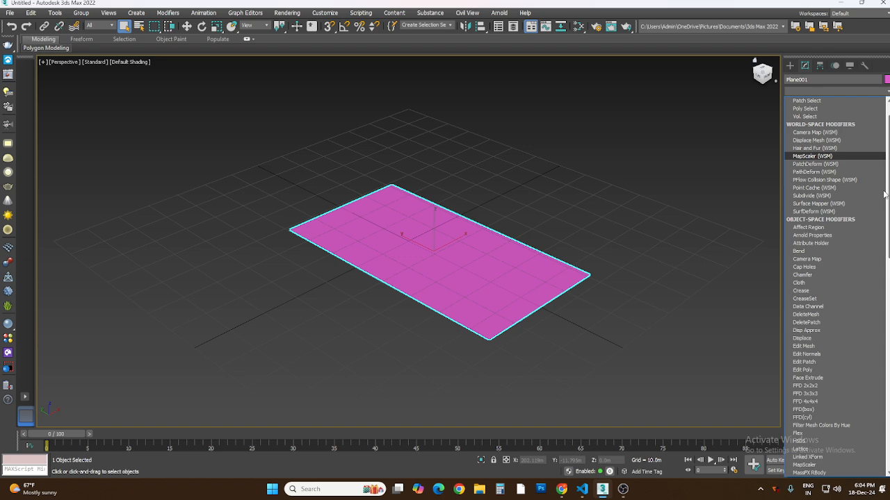
drag(885, 194, 887, 396)
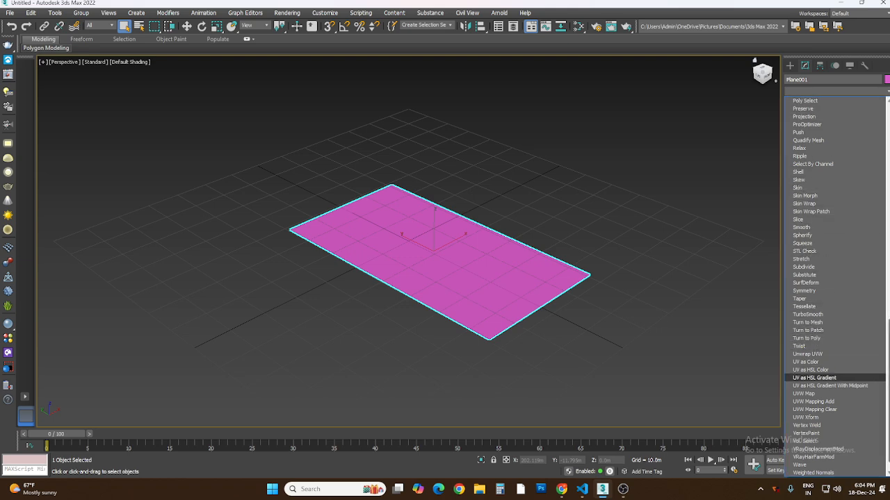
drag(887, 392, 887, 264)
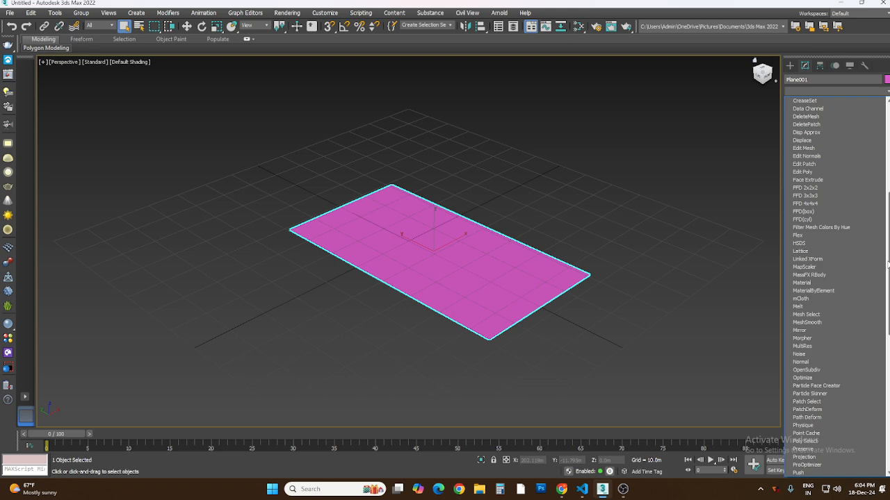
drag(888, 264, 888, 237)
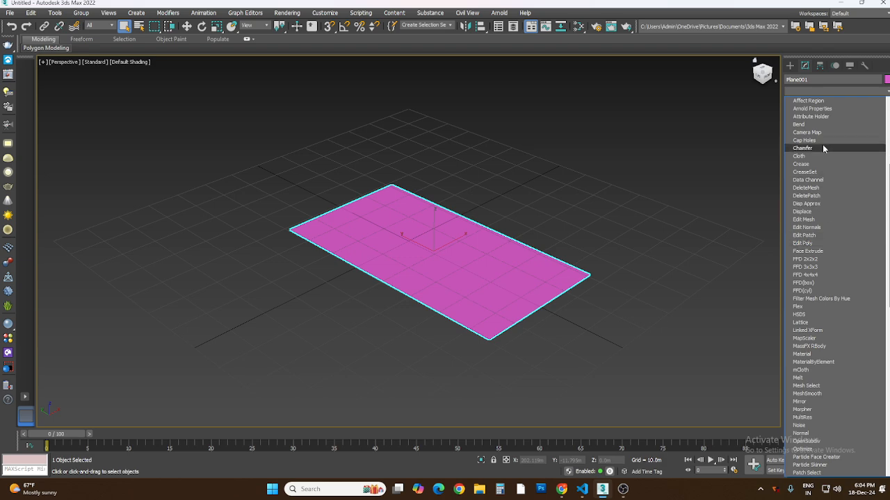
click(824, 125)
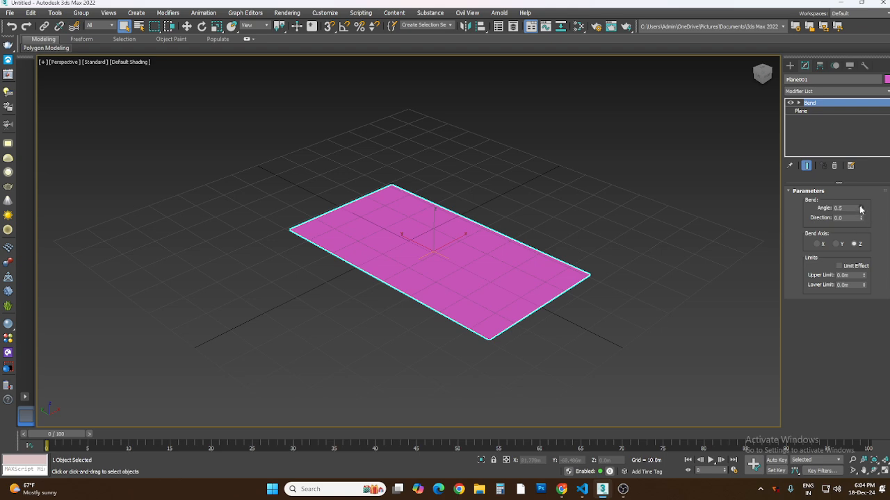
Step: Bend the plane along the X axis with an angle of 57 and a direction of 35
drag(860, 210, 849, 165)
drag(861, 218, 853, 184)
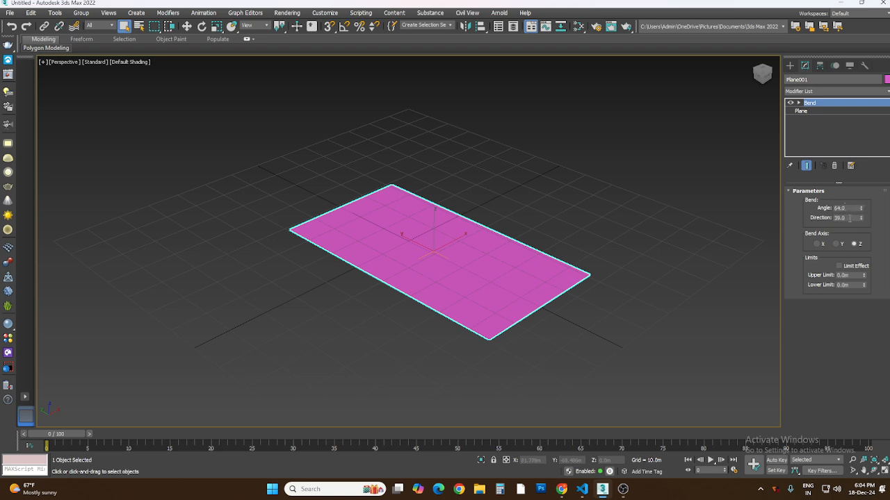
click(816, 244)
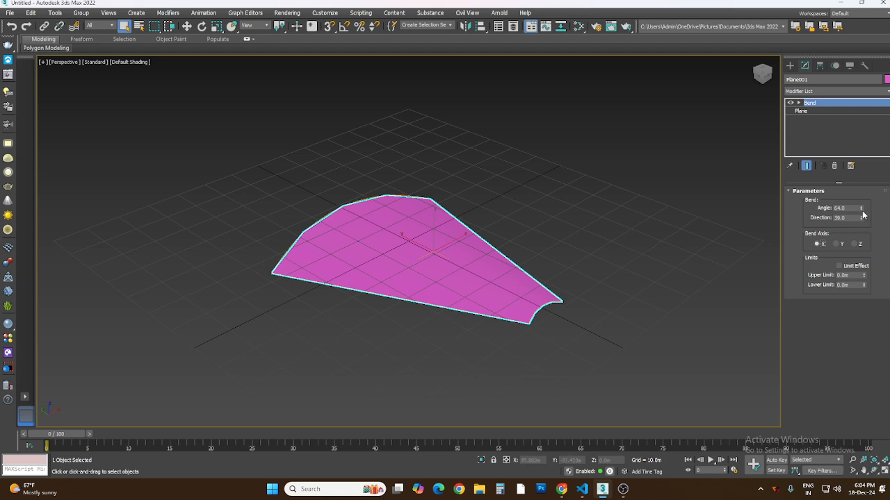
mouse_move(861, 214)
mouse_down()
mouse_move(856, 198)
mouse_move(850, 239)
mouse_move(859, 208)
mouse_move(860, 226)
mouse_up()
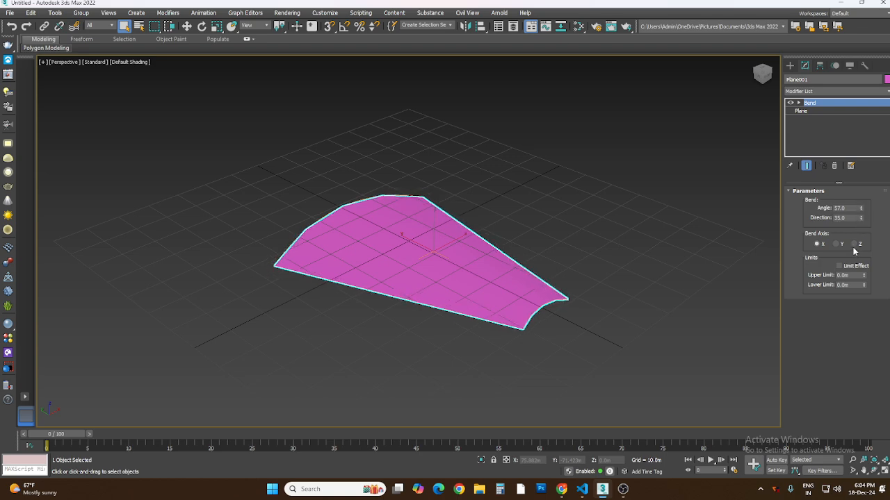
Step: Switch the plane's bend axis to Y and set the bend angle to 91
click(855, 244)
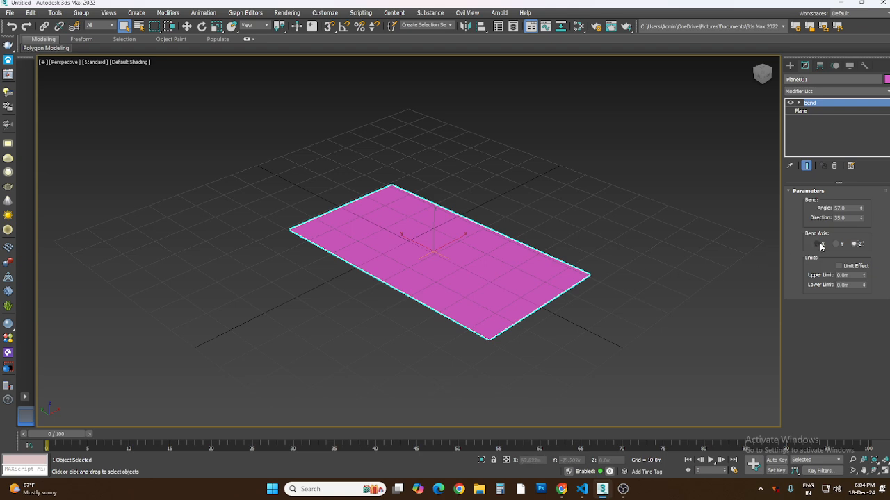
click(837, 243)
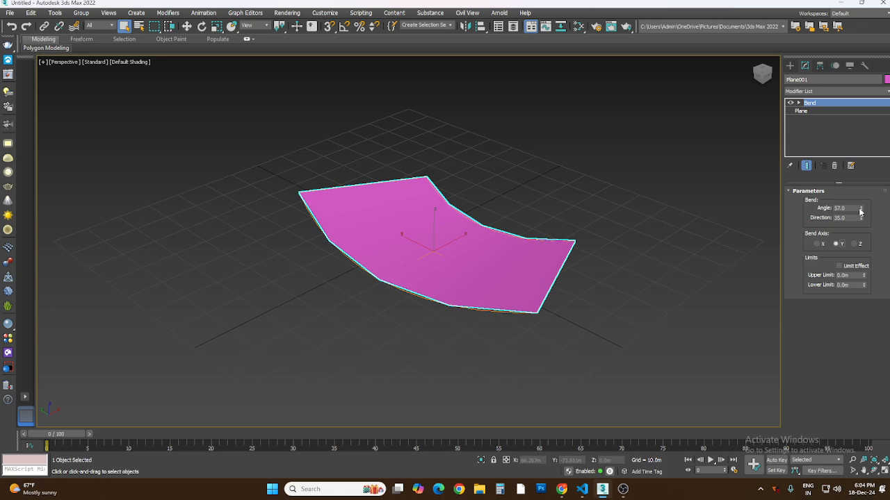
drag(860, 211, 826, 177)
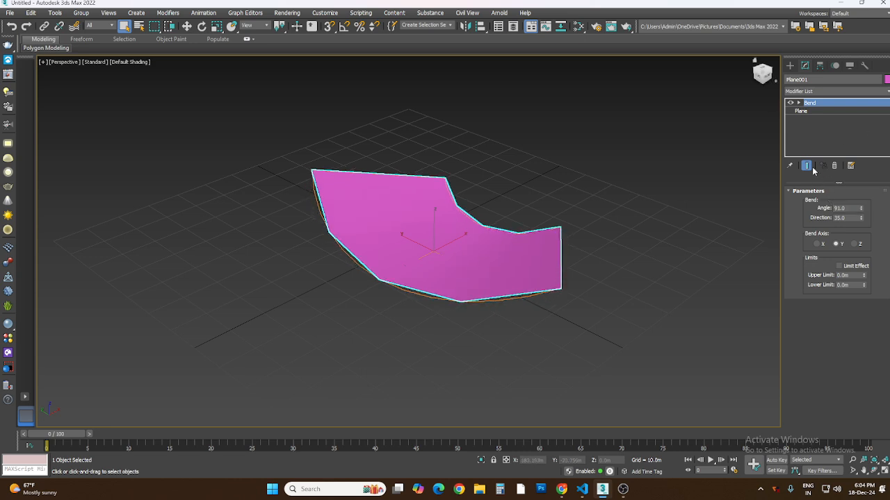
Step: Delete the bent plane from the scene
click(790, 66)
click(588, 200)
click(424, 282)
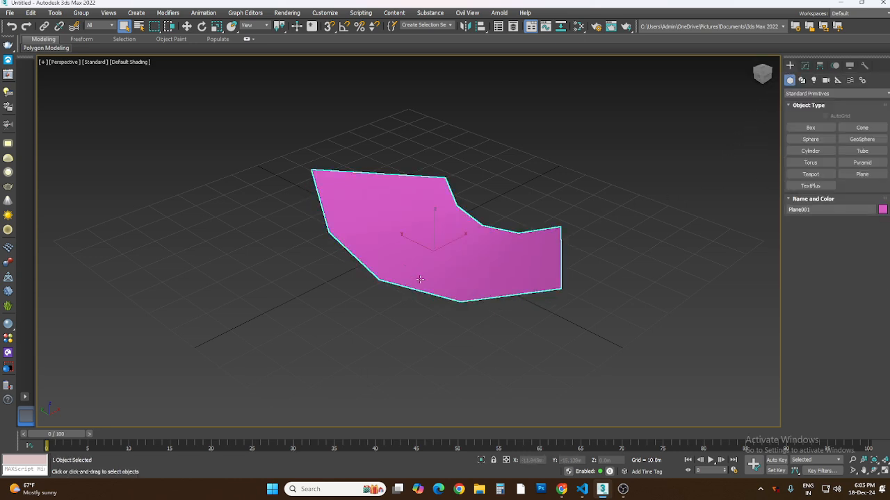
key(Delete)
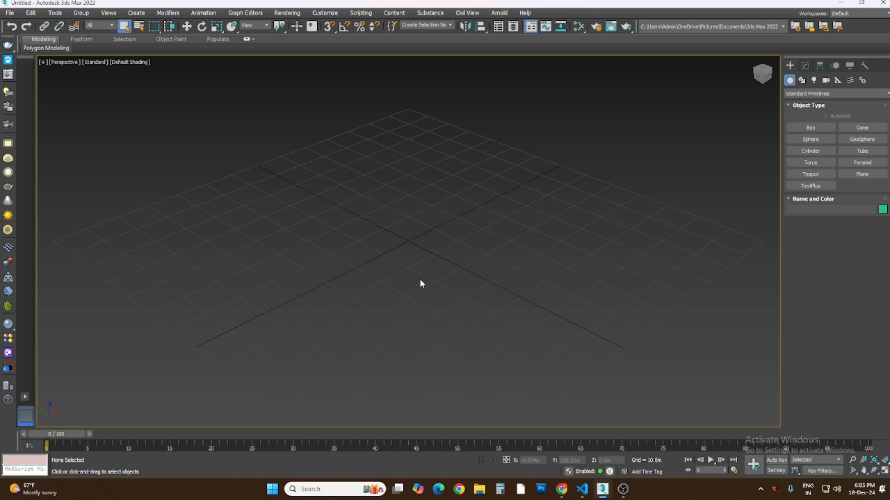
Step: Create an upright cylinder near the grid's centre, about 2 m in radius and 42 m high
click(816, 128)
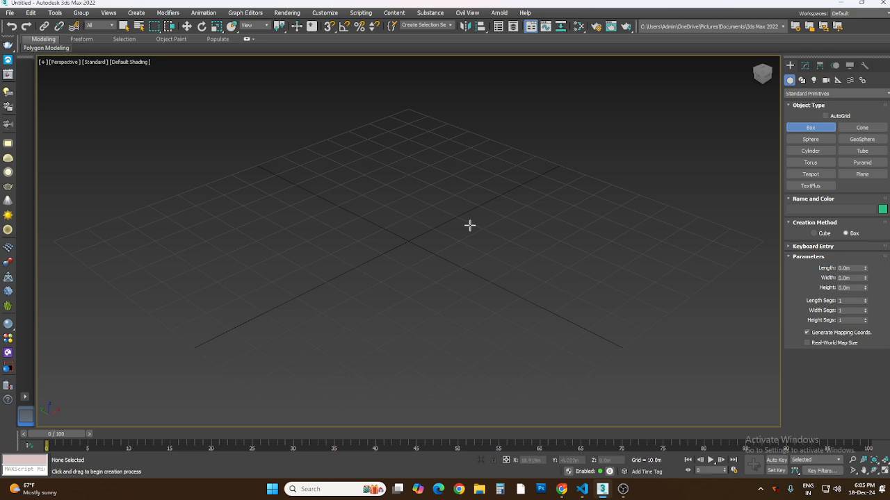
click(862, 129)
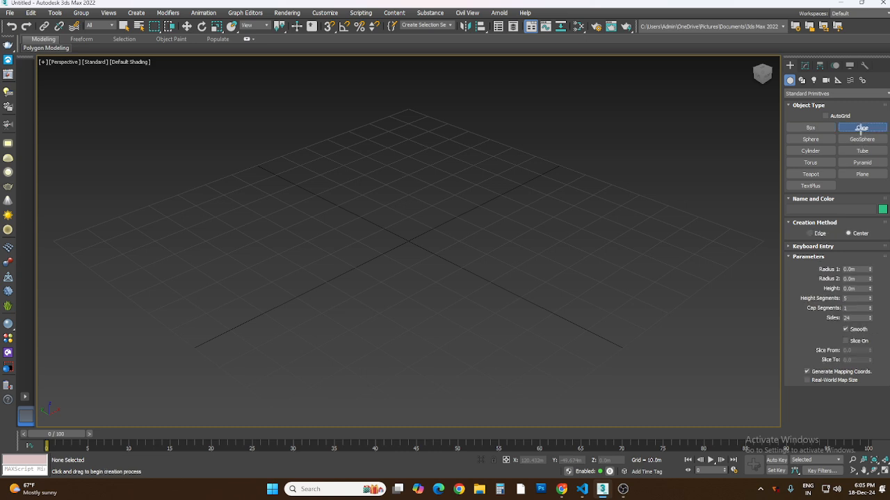
click(815, 150)
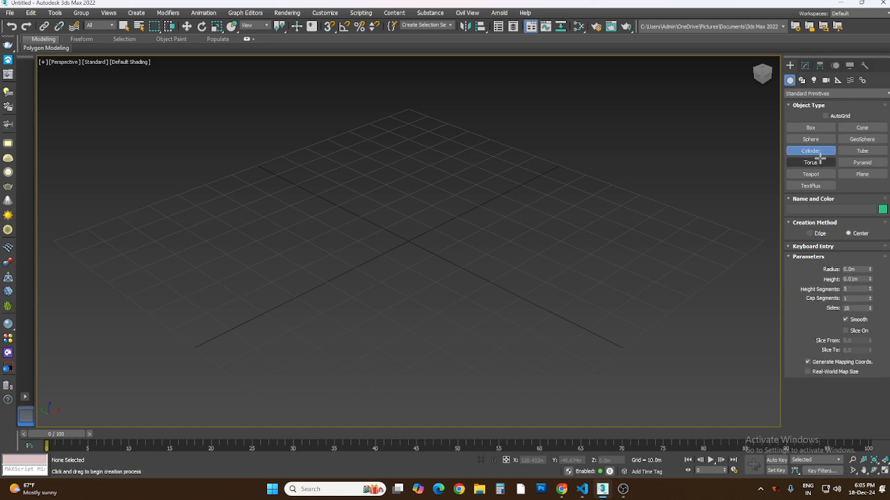
drag(427, 258, 430, 261)
click(419, 103)
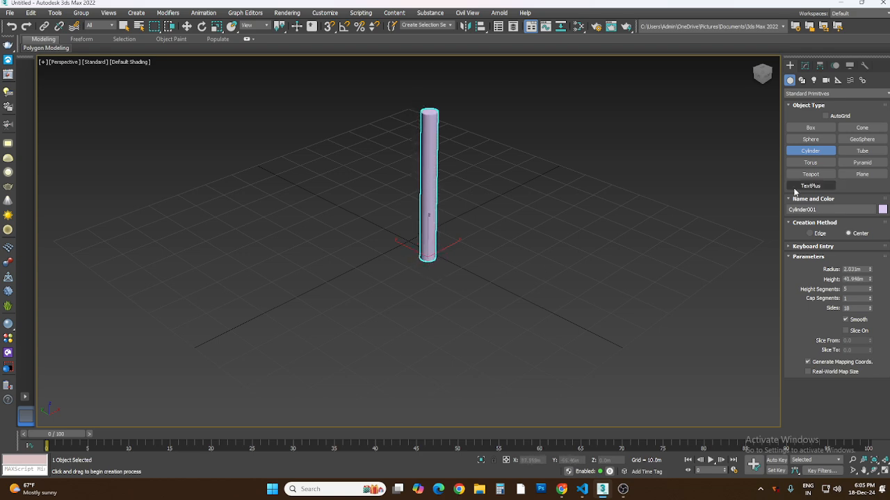
Step: Apply a Bend modifier to the cylinder
click(806, 65)
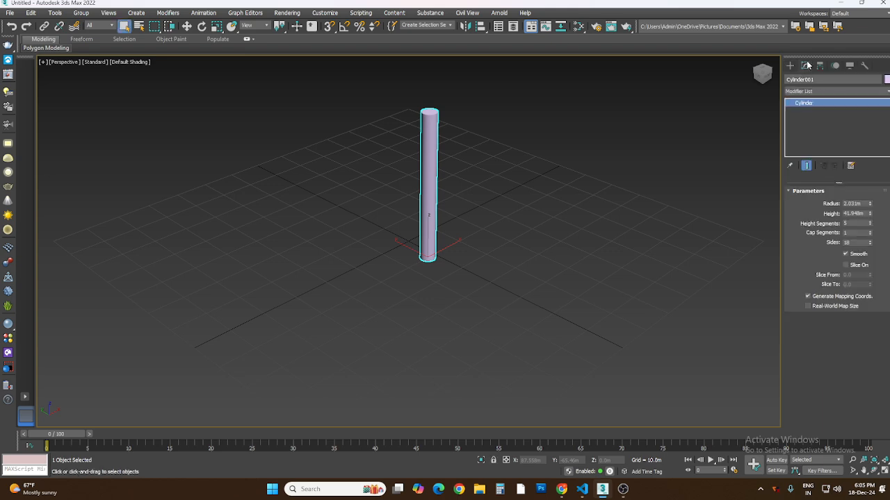
click(834, 91)
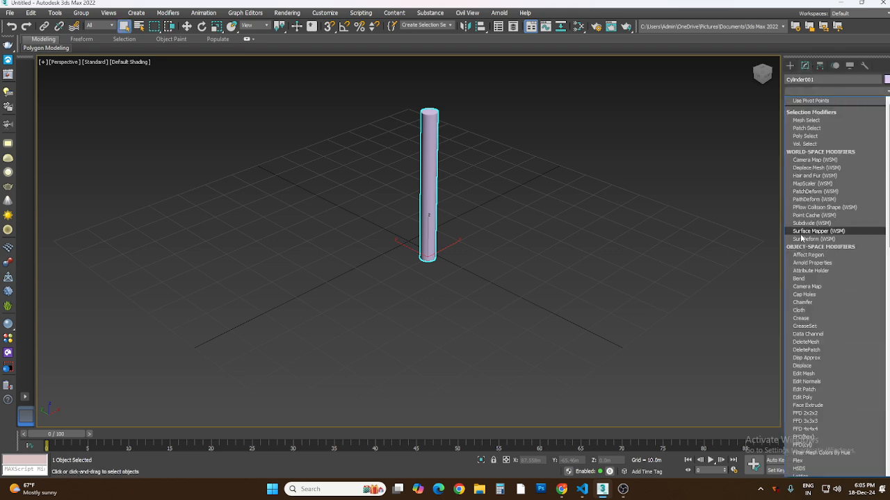
text(b)
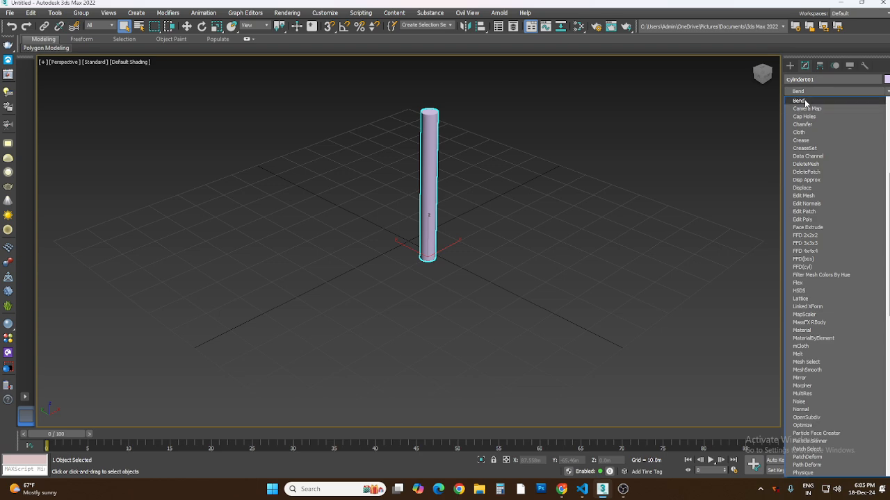
click(798, 101)
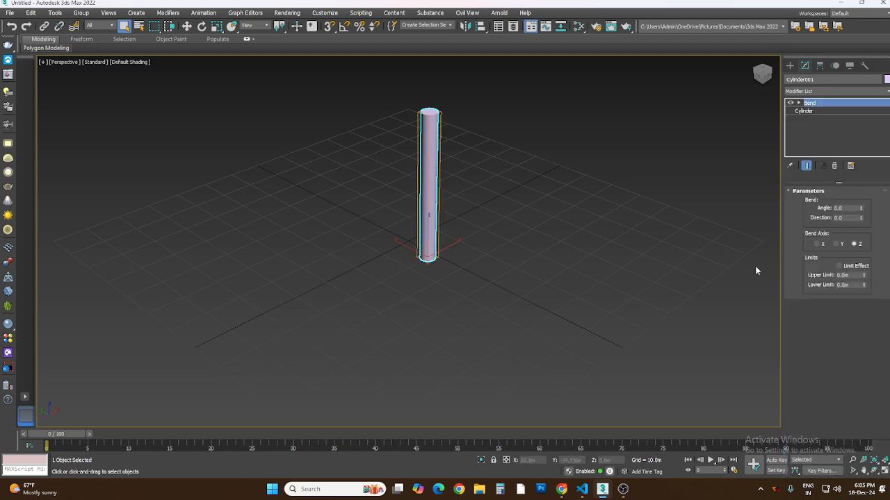
Step: Set the cylinder's bend angle to 111.5 and its bend direction to 33.5
drag(860, 210, 823, 140)
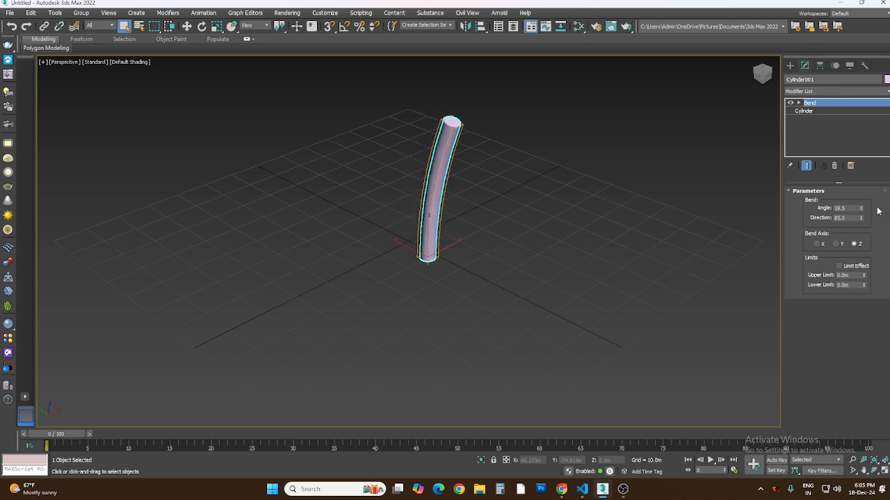
drag(860, 209, 844, 128)
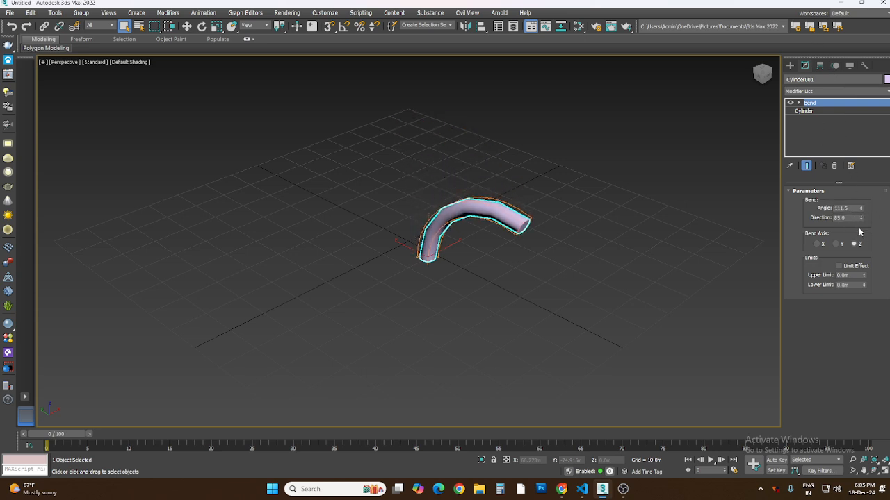
drag(861, 217, 852, 263)
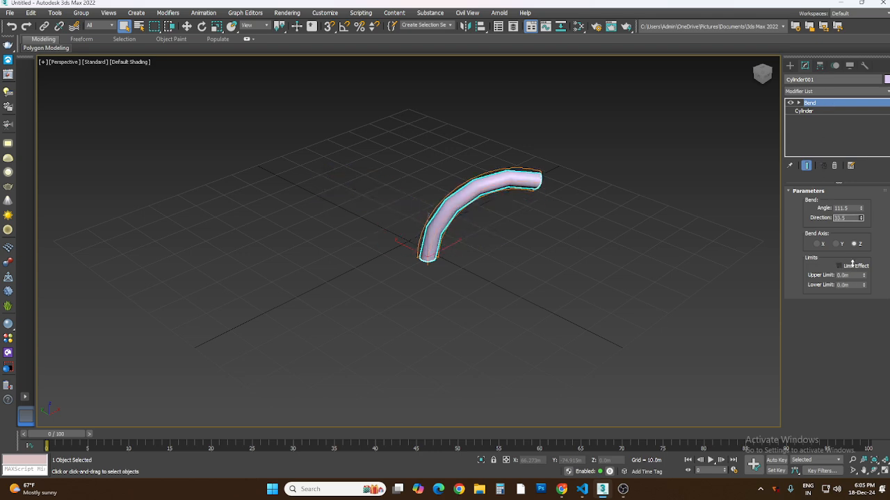
Step: Try the X and Y bend axes on the cylinder and return the axis to Z
click(818, 244)
click(836, 244)
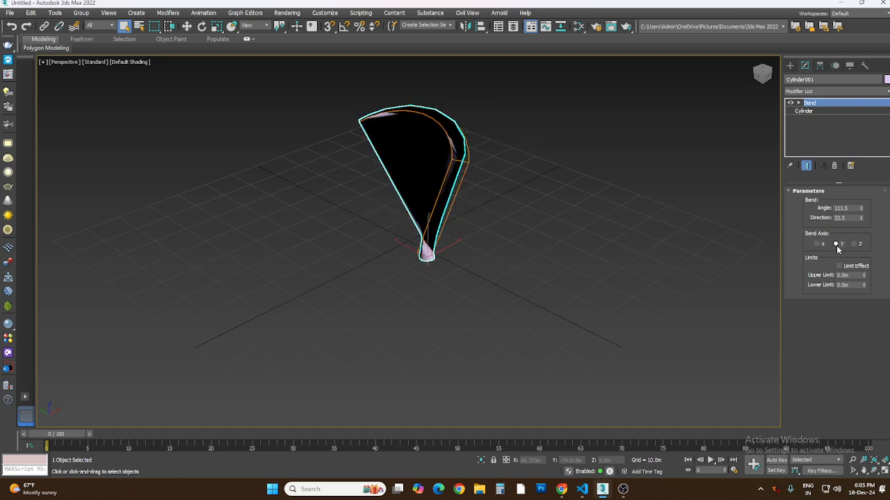
click(859, 244)
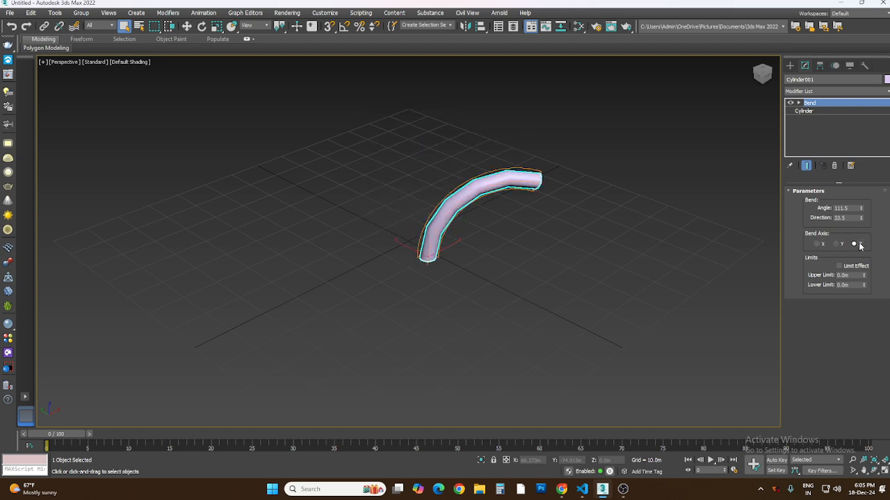
Step: Increase the cylinder's bend direction so it curves further round, and deselect the cylinder
drag(862, 220, 842, 175)
click(834, 93)
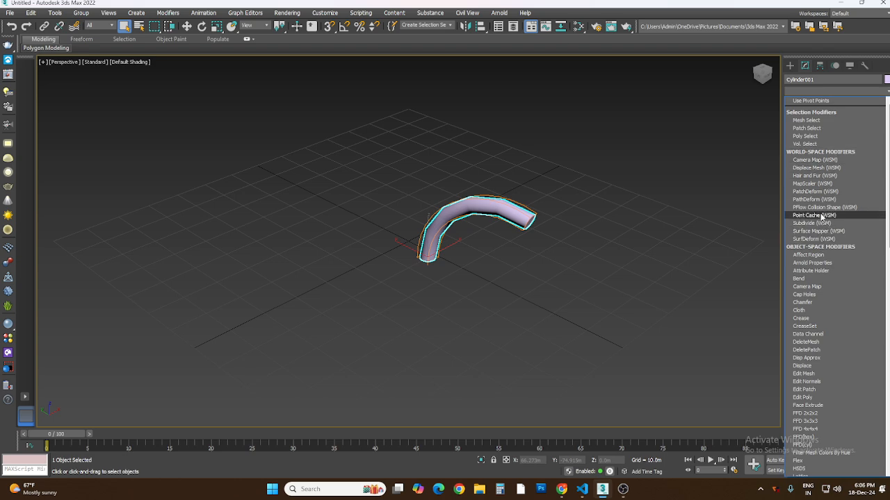
click(789, 69)
click(789, 66)
click(661, 213)
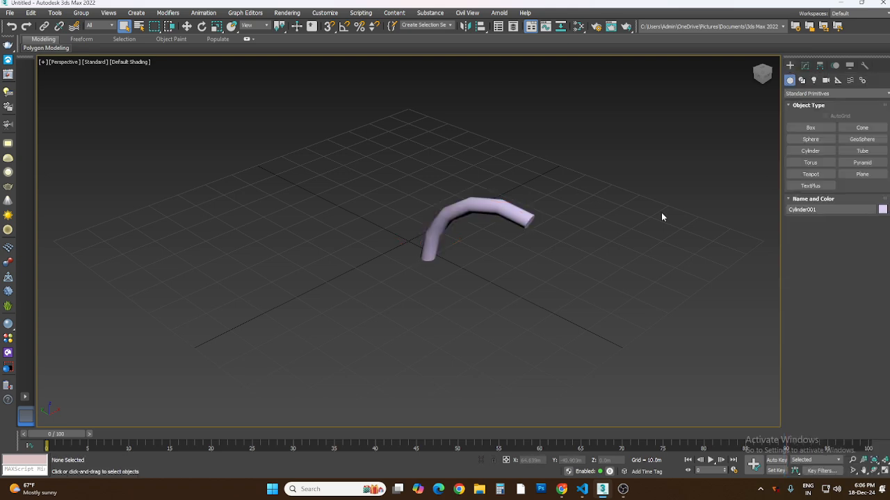
Step: Create a box about 27.6 m long, 22.8 m wide and 11 m high in front of the cylinder and apply Edit Poly
click(799, 127)
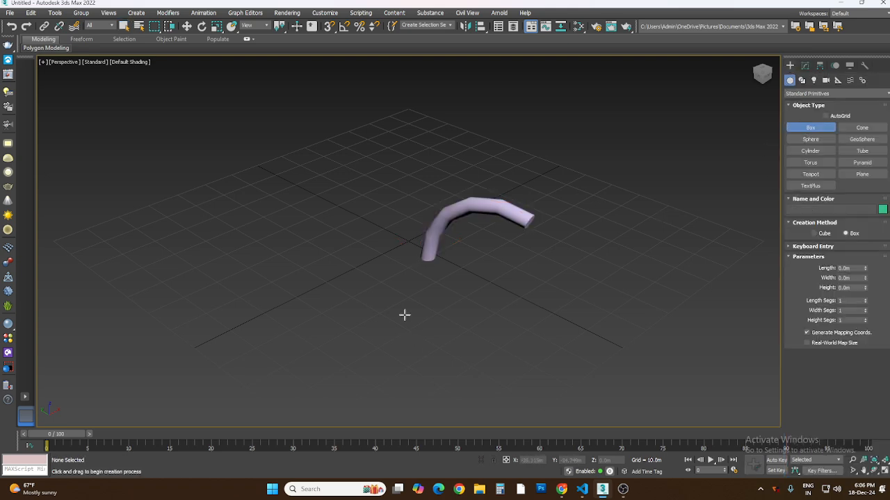
drag(397, 295, 410, 382)
click(410, 341)
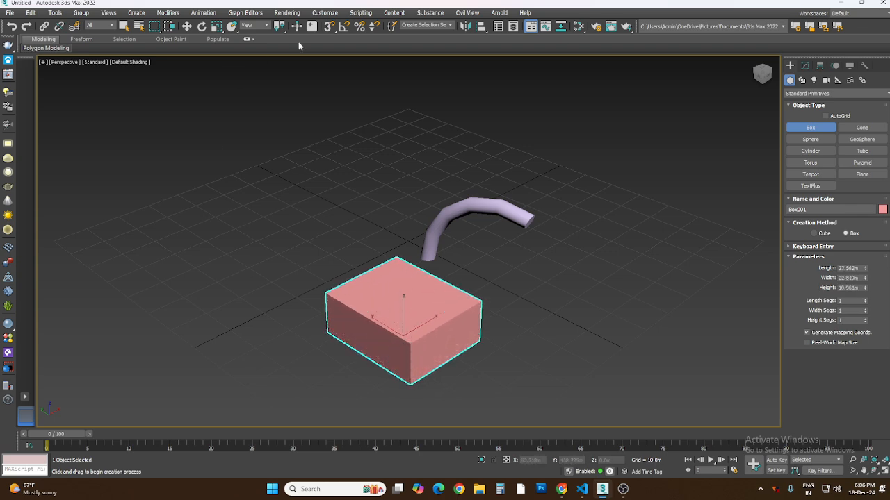
click(806, 67)
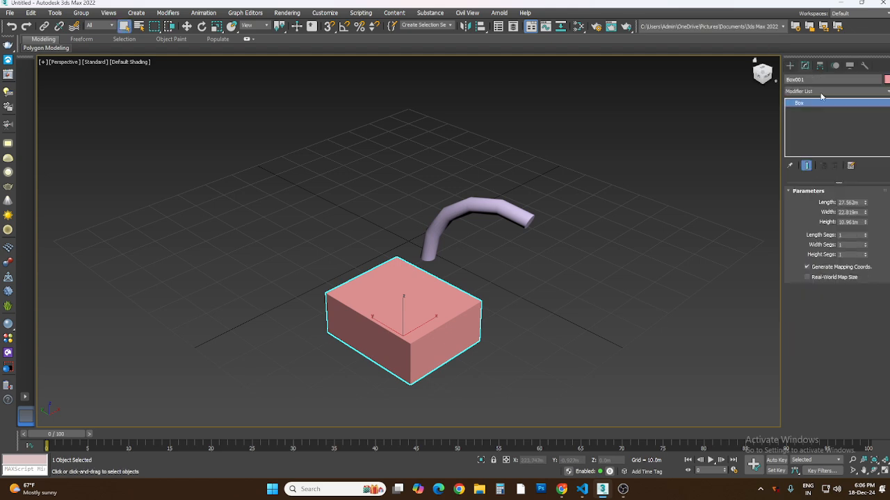
click(822, 92)
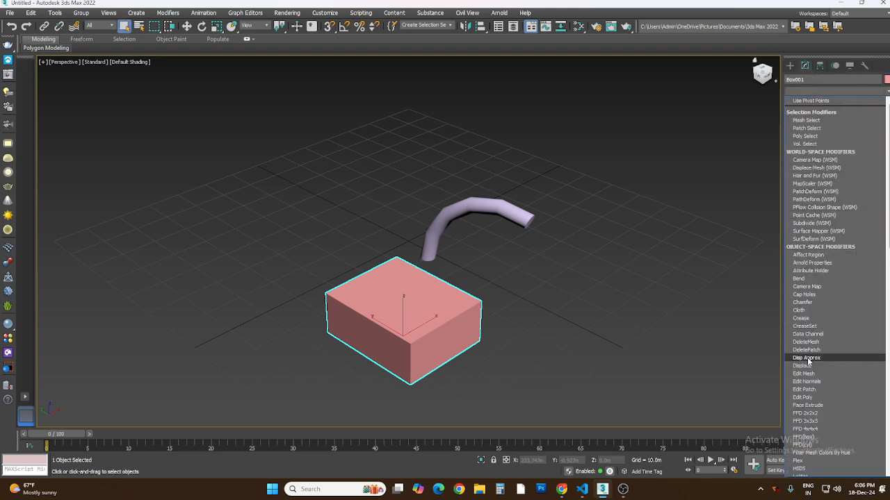
click(806, 397)
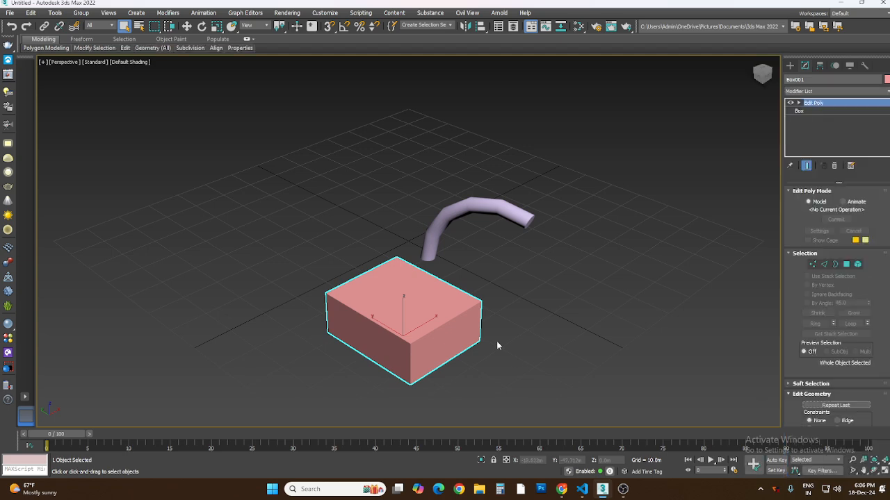
Step: Select the box's top polygon and extrude it upward to roughly double the box's height
click(846, 264)
click(403, 320)
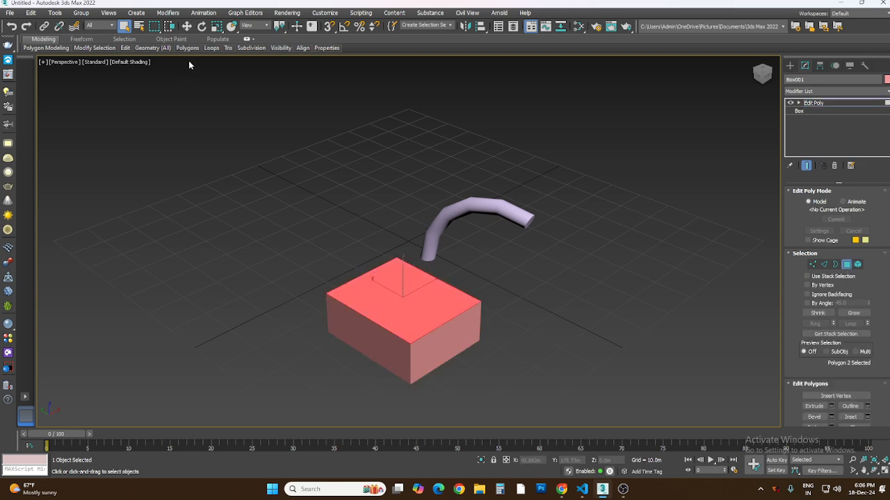
click(186, 25)
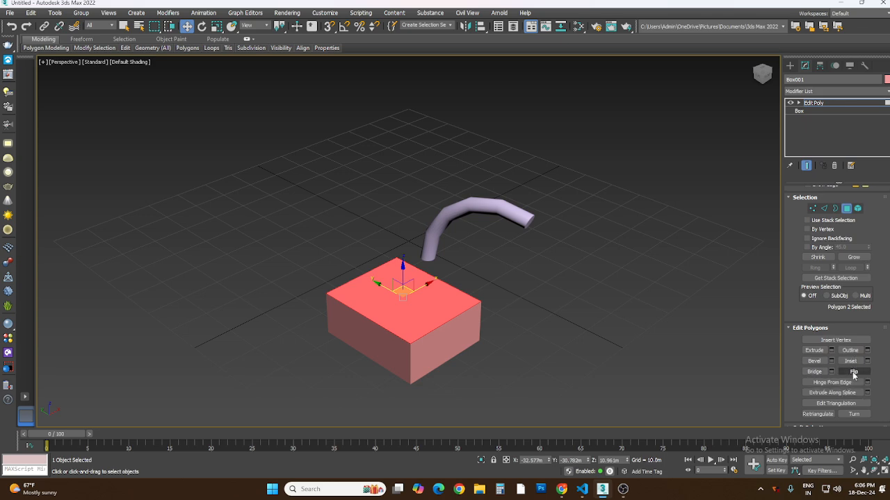
click(815, 350)
drag(371, 299, 373, 248)
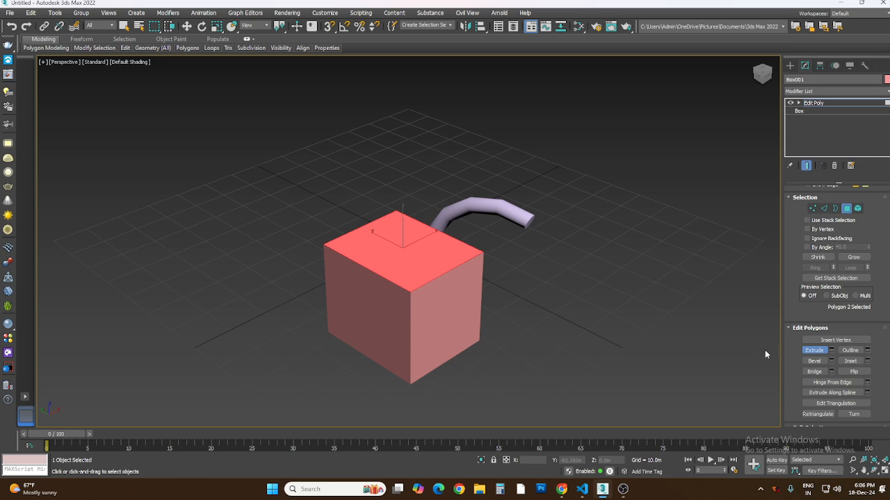
Step: Bevel the top polygon repeatedly, alternating inward tapers and outward flares to form stacked tiers ending in a small cap
click(815, 361)
drag(408, 258, 418, 85)
click(411, 238)
click(410, 171)
click(413, 154)
click(417, 113)
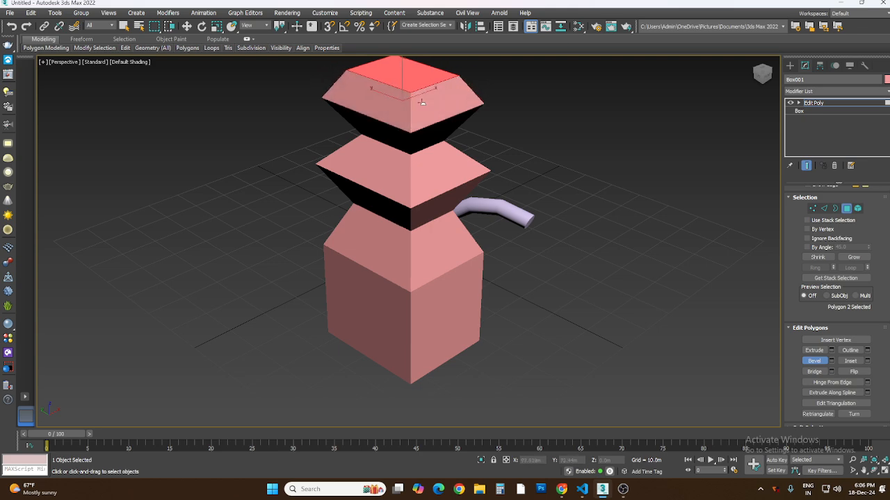
click(422, 124)
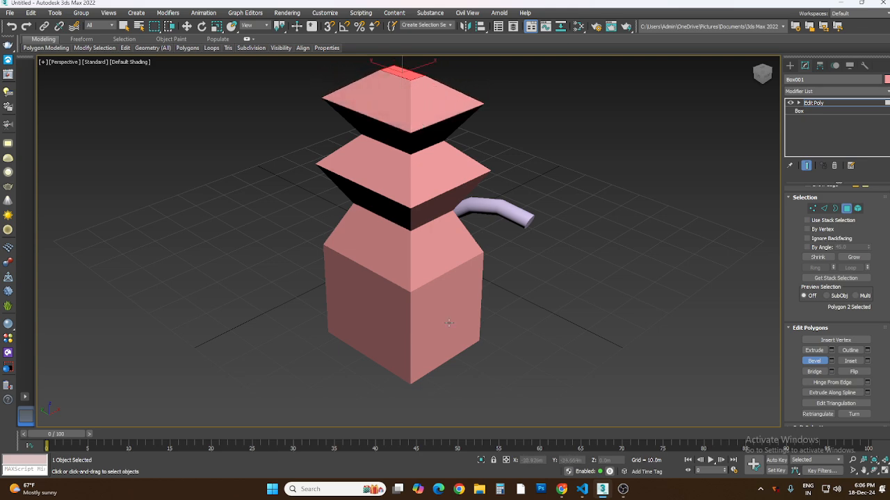
Step: Leave polygon editing on the tiered box and deselect the object
click(124, 26)
click(532, 241)
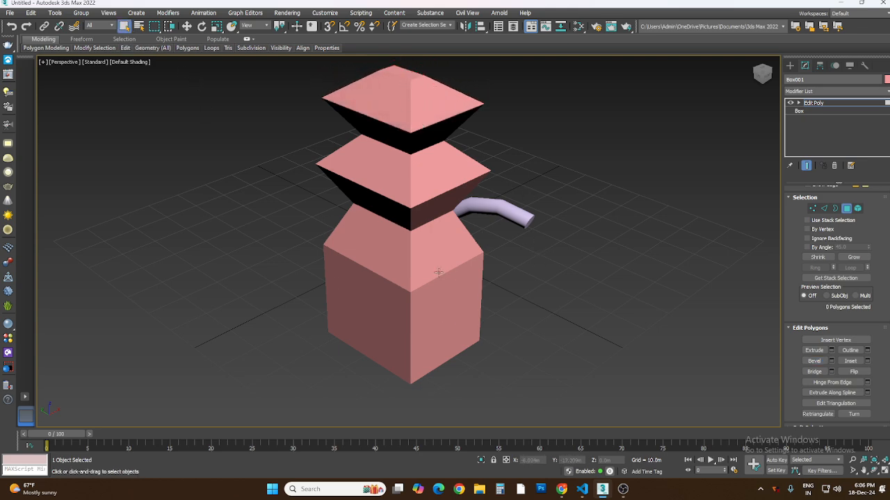
click(816, 104)
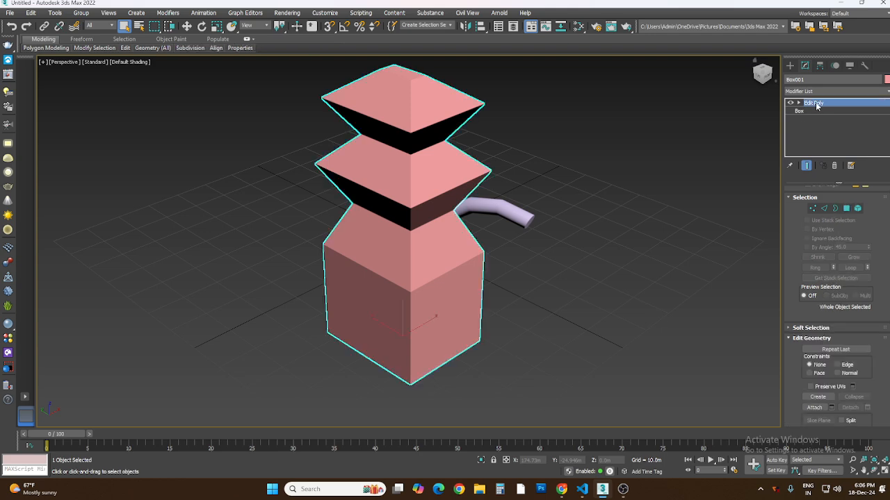
click(791, 66)
click(551, 201)
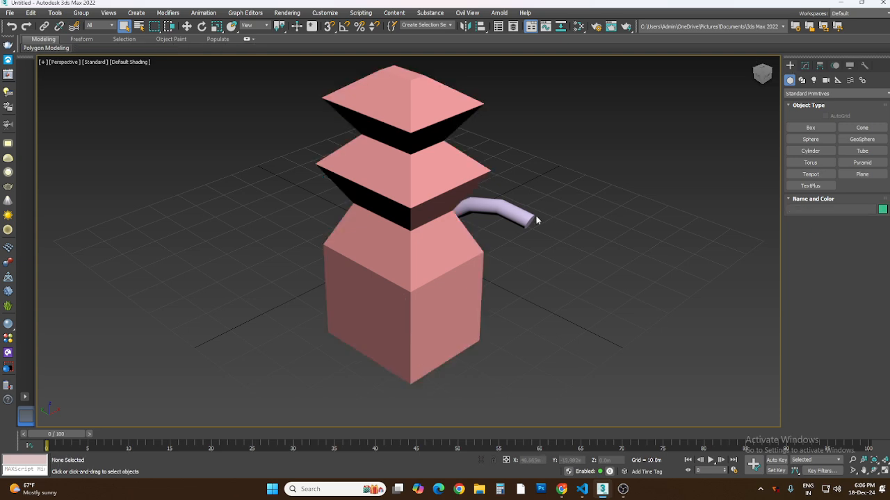
Step: Delete the tiered box and the bent cylinder from the scene
click(415, 248)
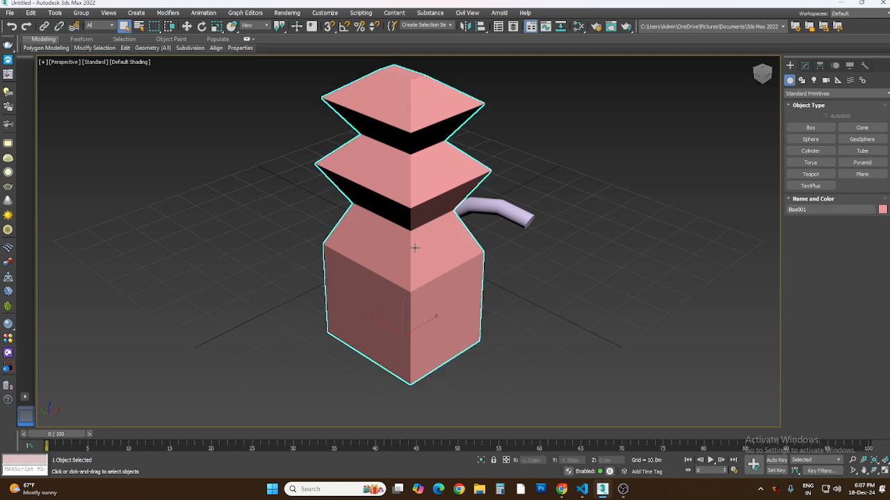
key(Delete)
click(435, 236)
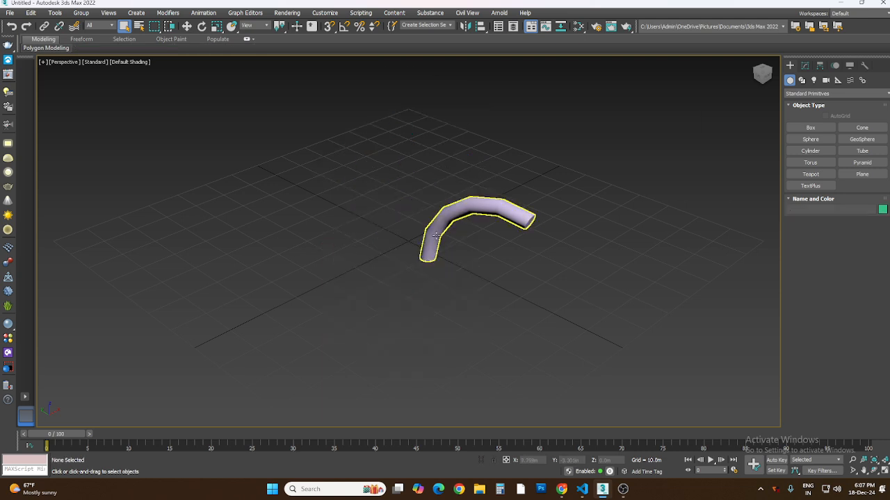
key(Delete)
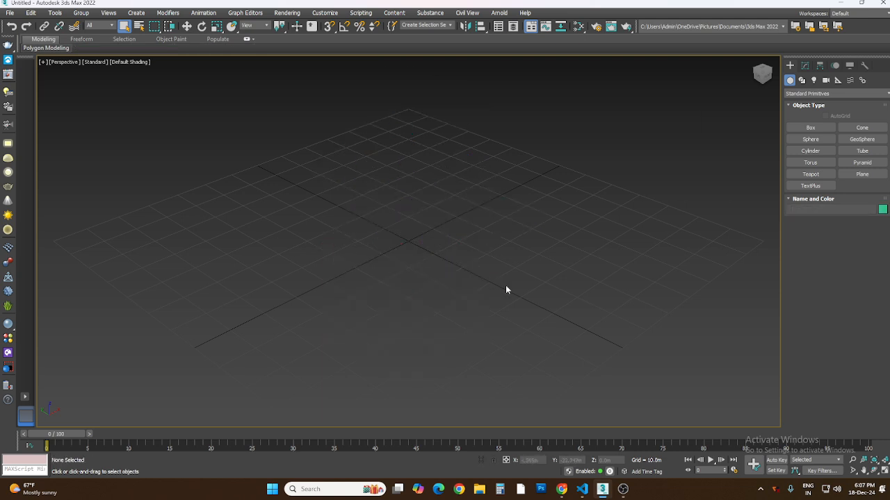
Step: Create a new box about 61.7 m long, 56.2 m wide and 12.8 m high around the centre of the grid
click(810, 128)
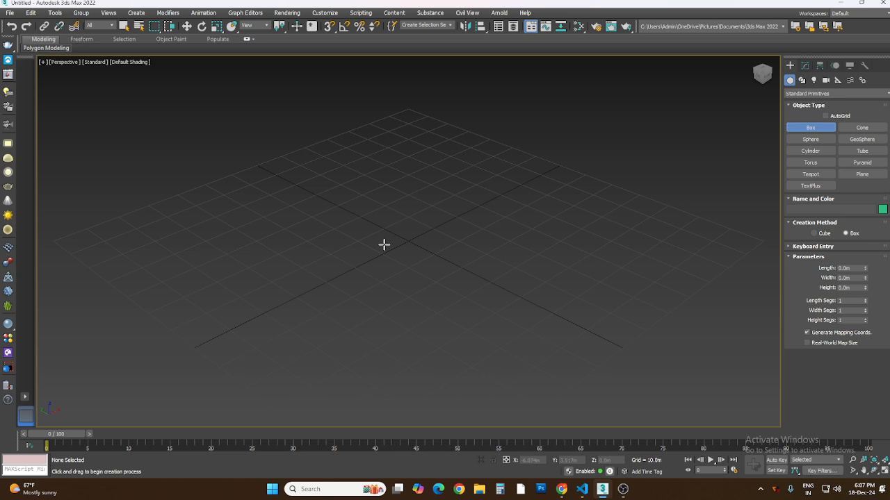
drag(281, 239, 581, 246)
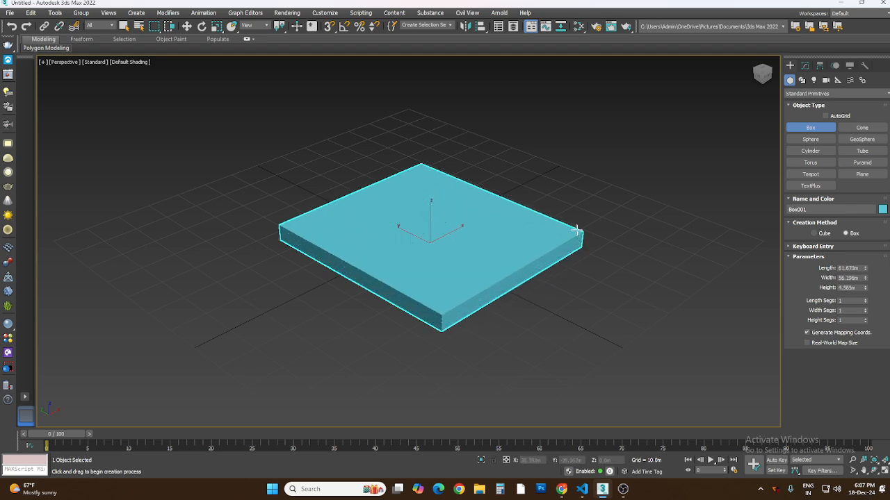
click(576, 201)
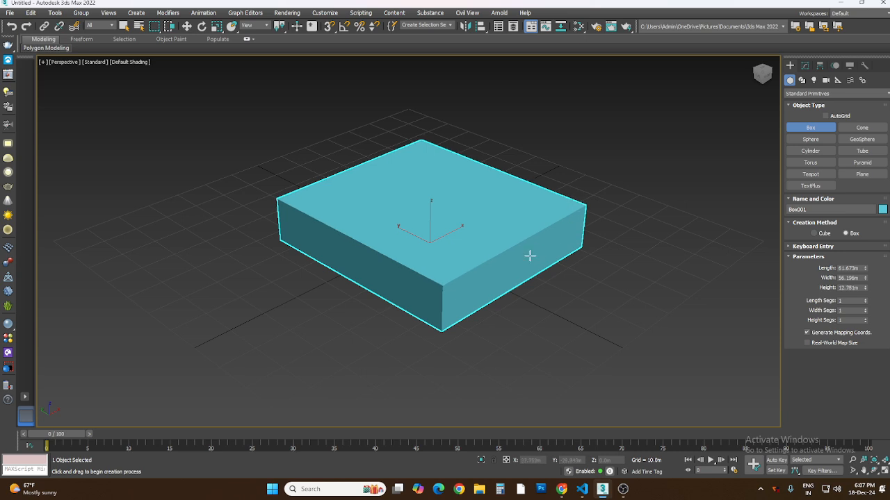
click(126, 26)
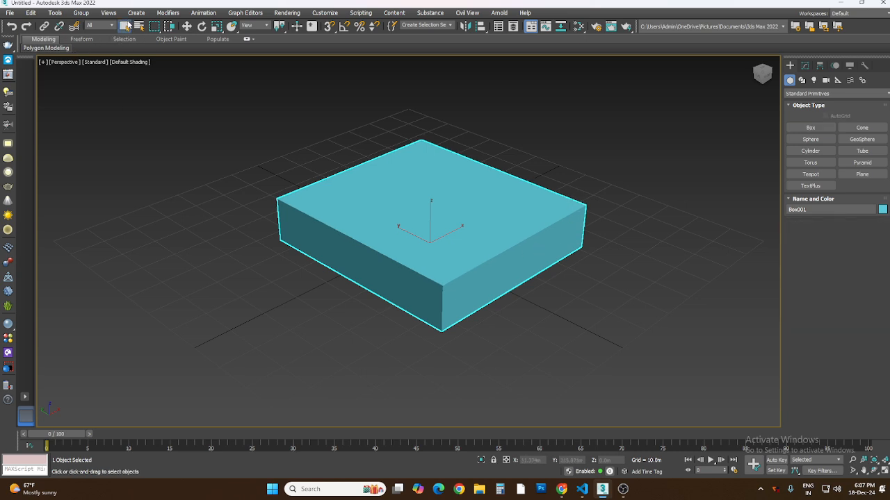
click(543, 307)
Step: Set the box's length, width and height segments to 5 each
click(465, 248)
click(806, 65)
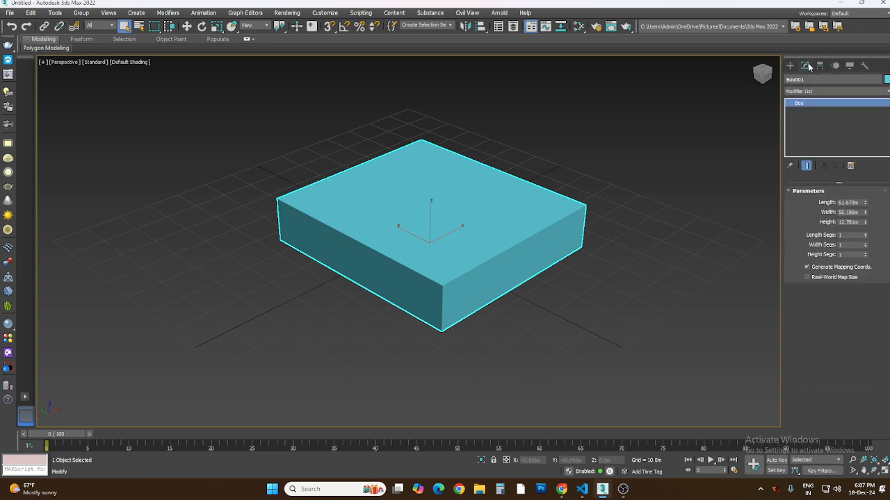
click(847, 236)
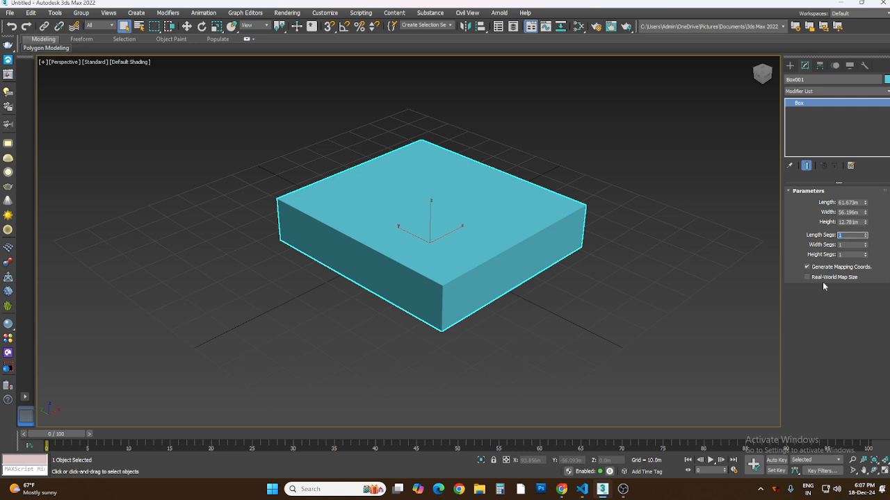
text(5)
click(851, 246)
text(5)
click(844, 255)
Step: Set the box's height, width and length to 50 m each to make a cube
click(862, 222)
click(862, 222)
text(50)
click(861, 212)
drag(861, 212, 831, 215)
text(50)
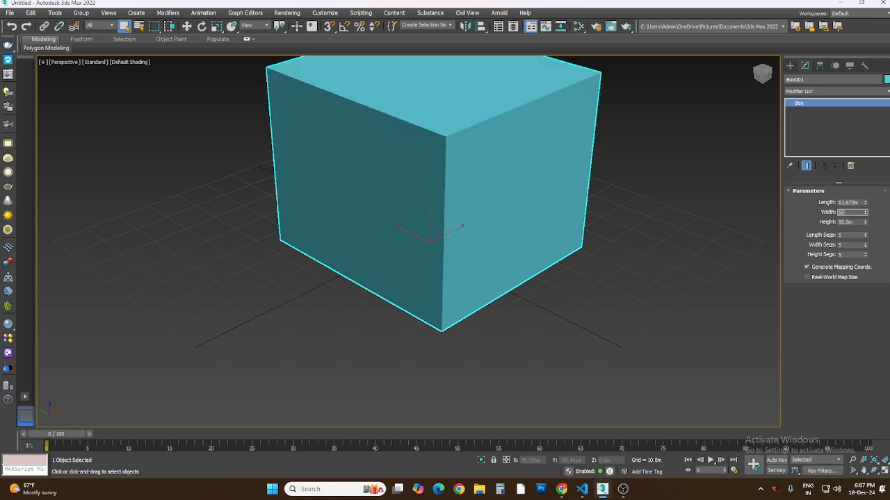
drag(861, 202, 836, 205)
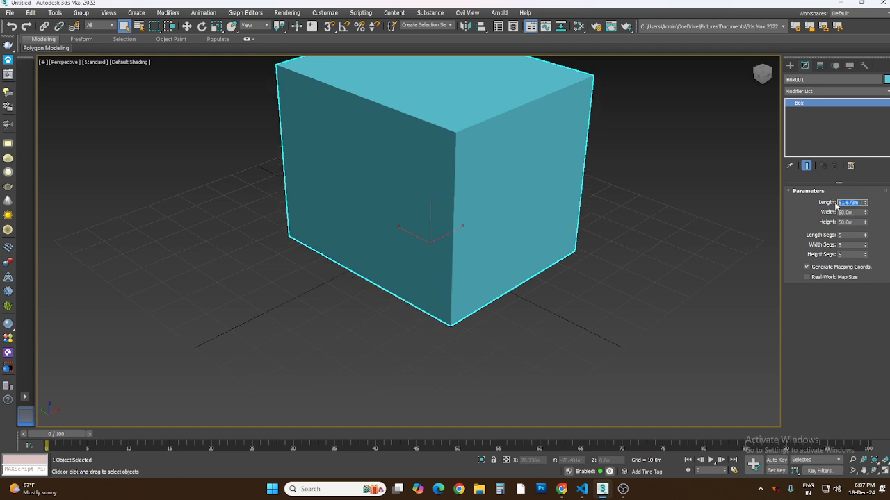
text(50)
click(854, 223)
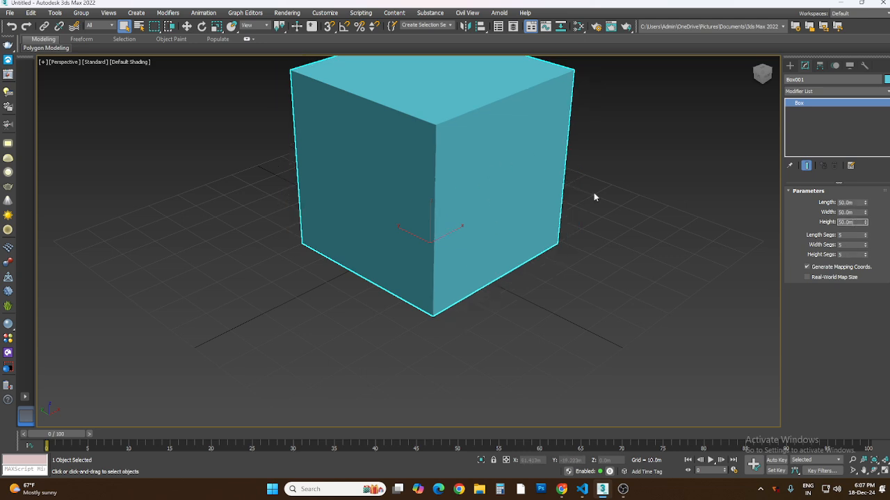
click(851, 235)
click(852, 245)
click(851, 255)
click(790, 65)
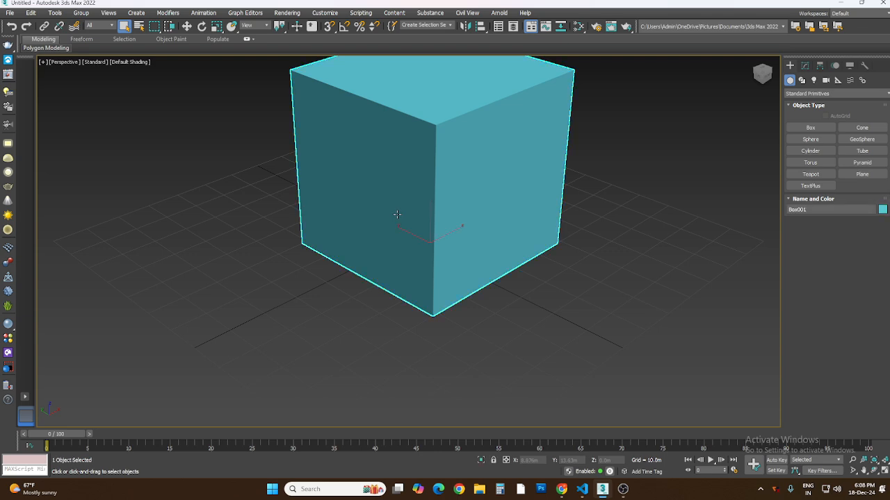
Step: Turn on Edged Faces in the perspective viewport to display the cube's segments, and deselect the cube
click(123, 62)
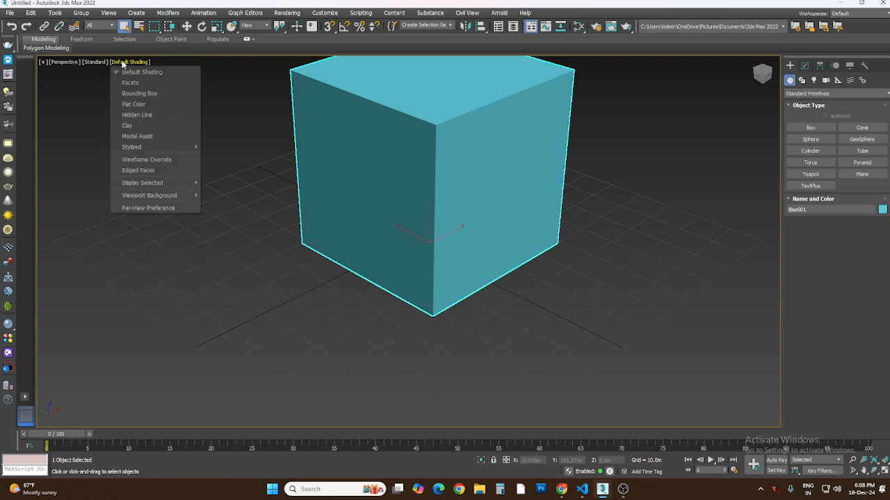
click(140, 171)
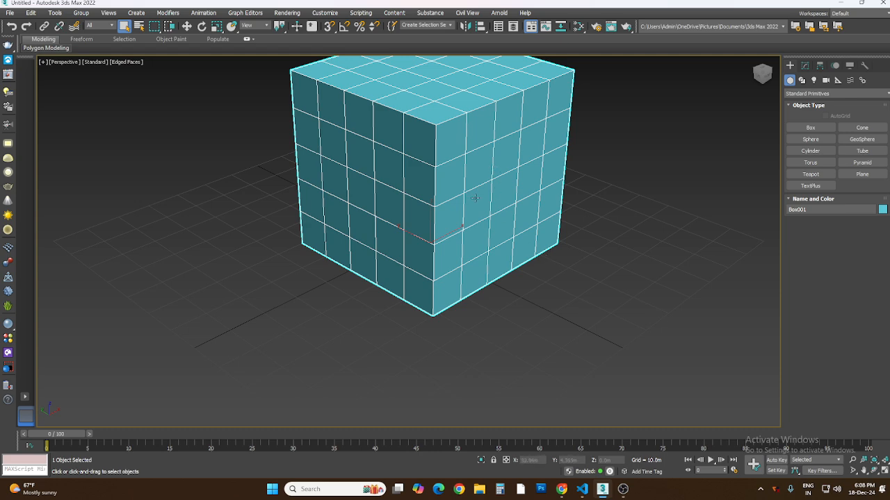
scroll(464, 226, down, 5)
scroll(464, 226, up, 8)
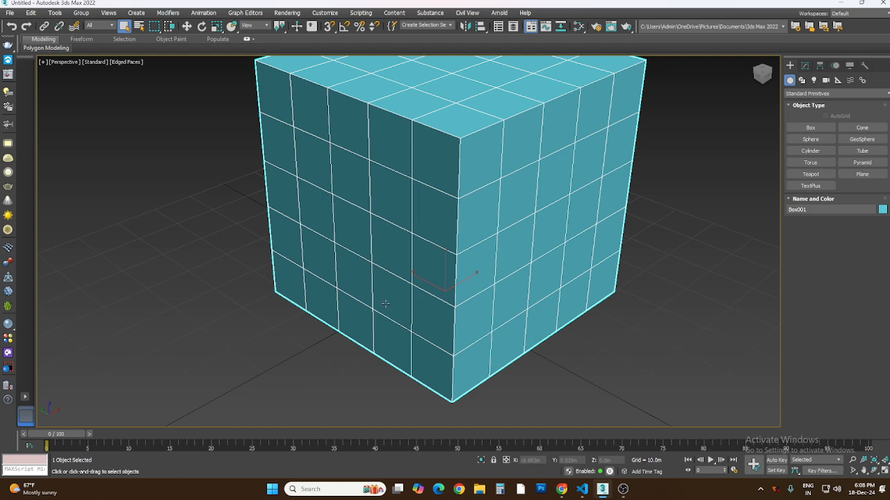
click(180, 259)
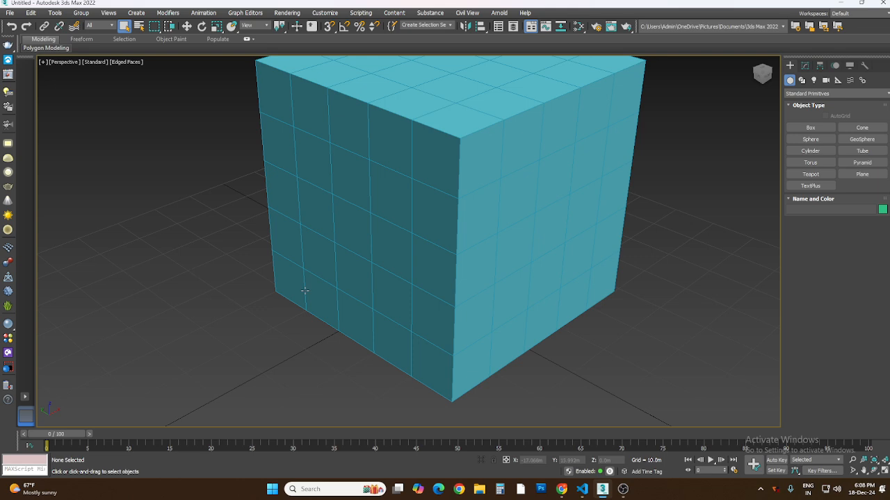
Step: Select the segmented cube and convert it to an Editable Poly
click(415, 240)
scroll(415, 240, down, 4)
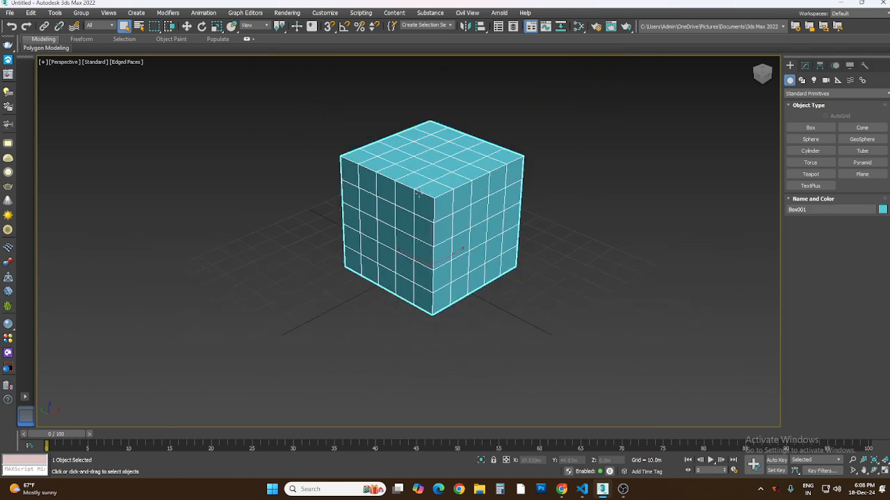
scroll(424, 184, up, 3)
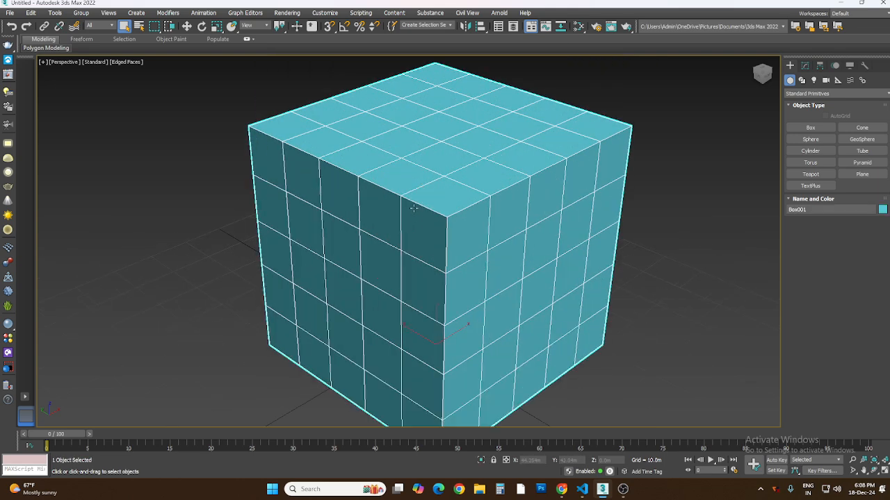
right_click(413, 208)
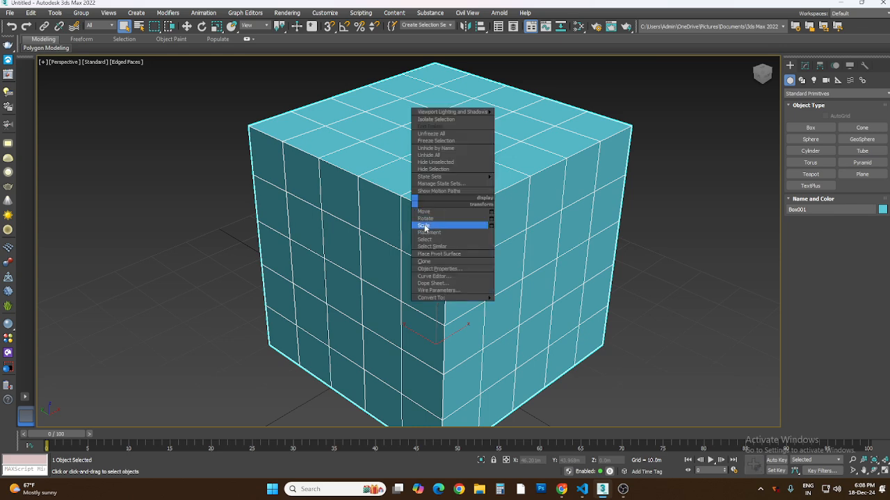
mouse_move(451, 298)
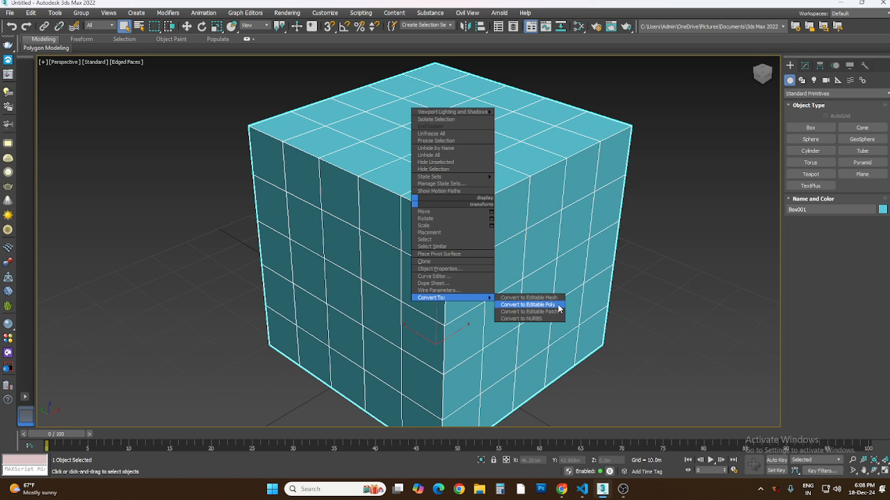
click(560, 307)
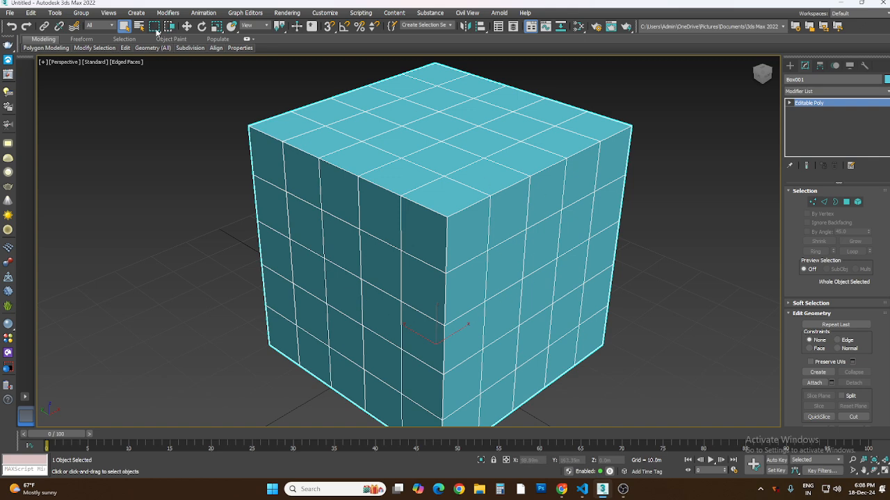
Step: Reselect the cube, expand its Editable Poly sub-object levels and enter Vertex level
click(107, 209)
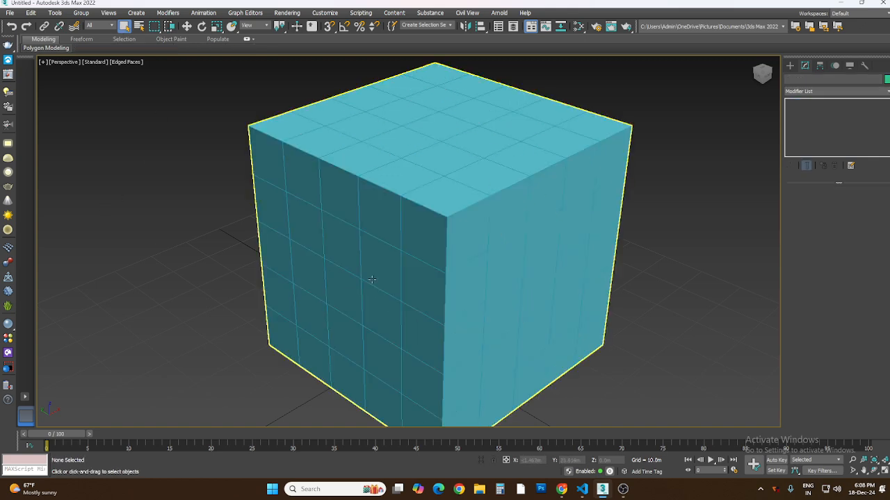
click(394, 239)
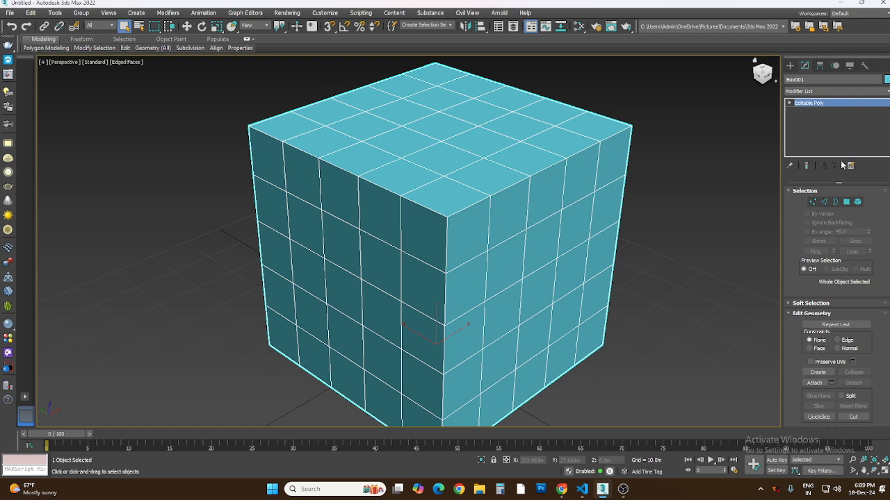
click(790, 103)
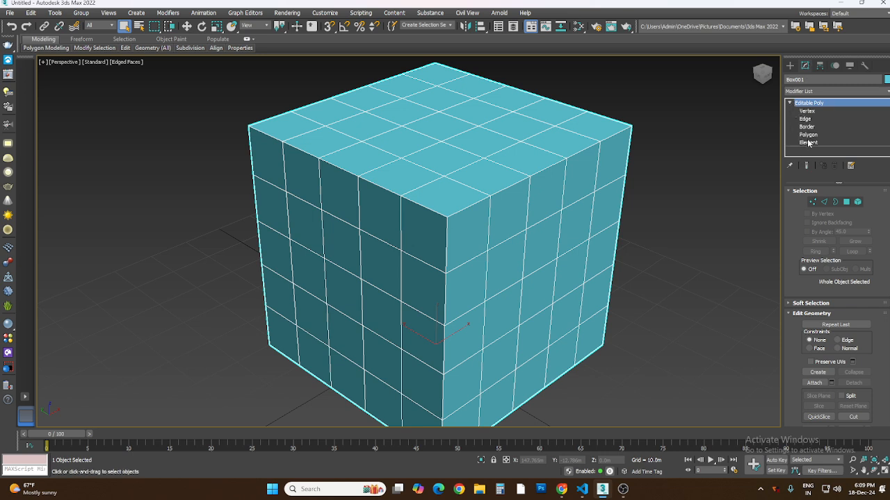
click(812, 202)
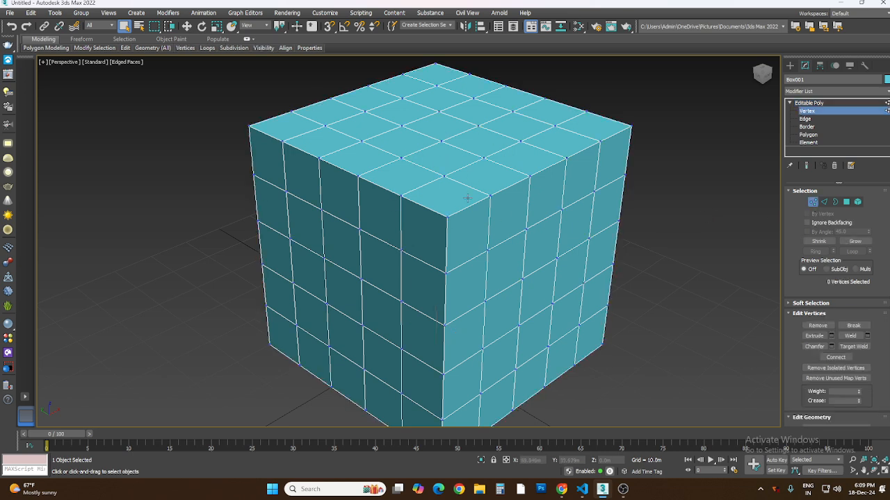
Step: Select individual edges on the cube's top face at Edge level, and try a Border-level selection on the same face
click(823, 203)
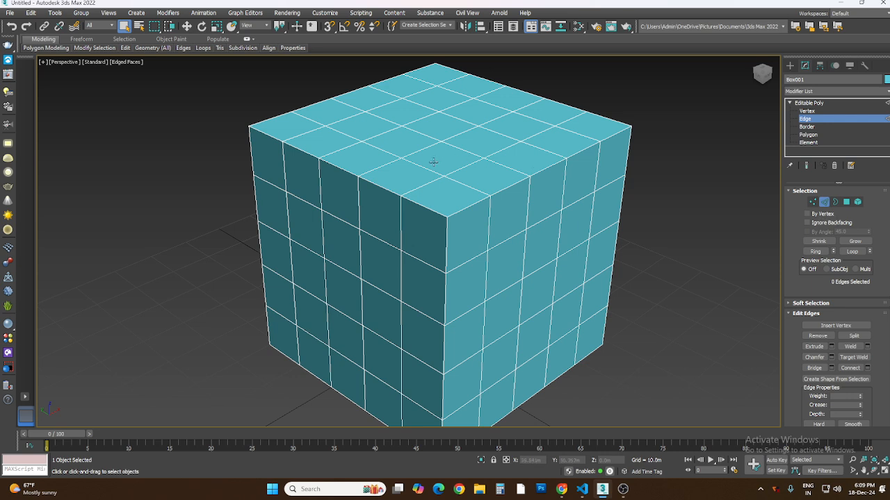
click(479, 194)
click(412, 162)
click(426, 135)
click(470, 123)
click(471, 124)
click(836, 203)
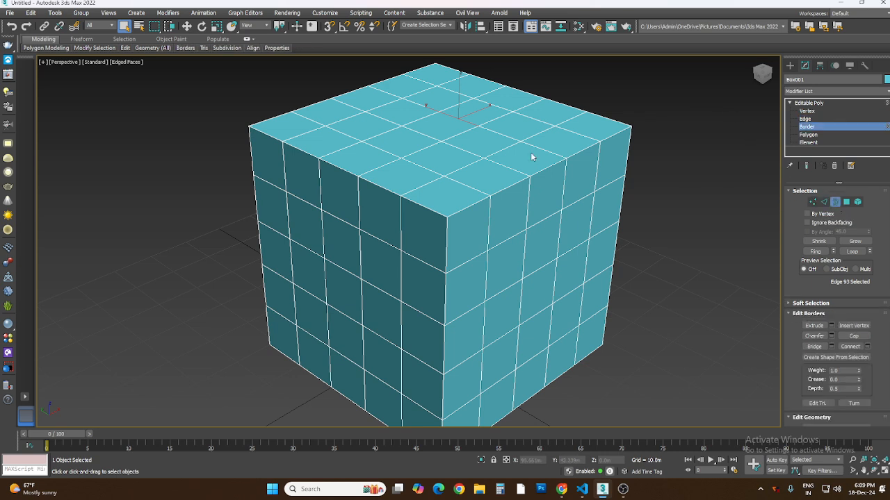
click(447, 152)
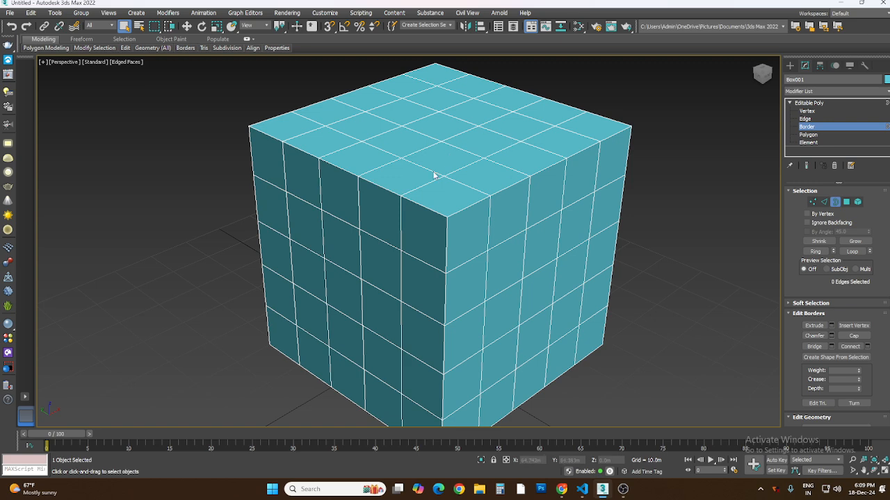
Step: Select single polygons on the top face at Polygon level, and the whole cube at Element level
click(847, 204)
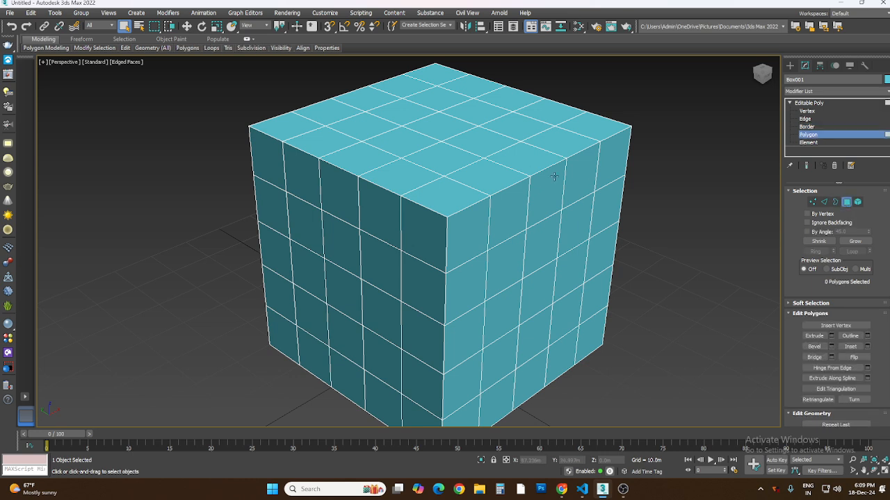
click(449, 155)
click(390, 142)
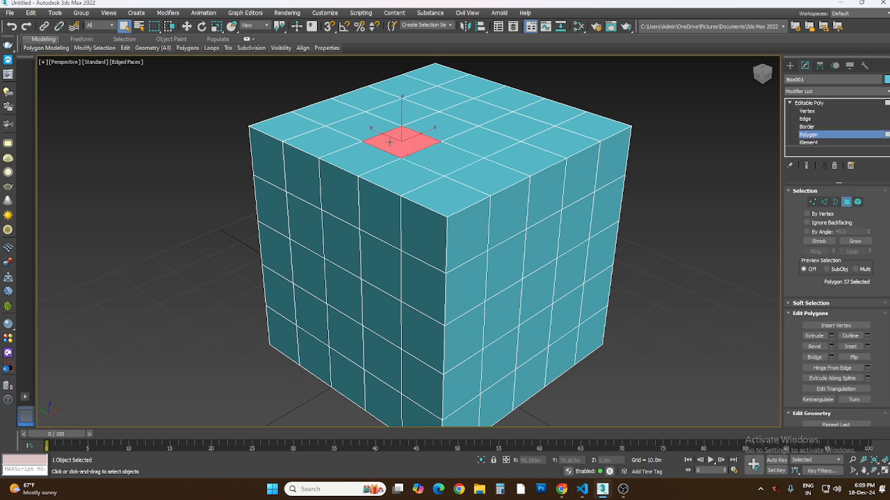
click(401, 106)
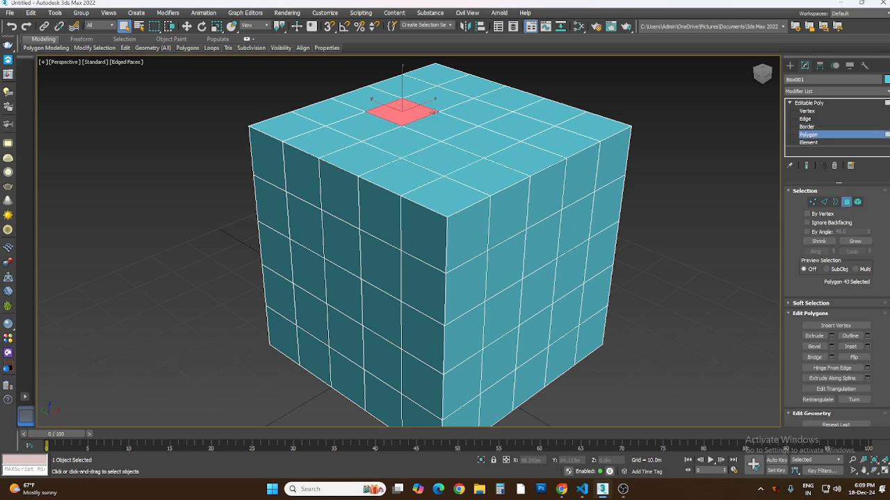
click(385, 145)
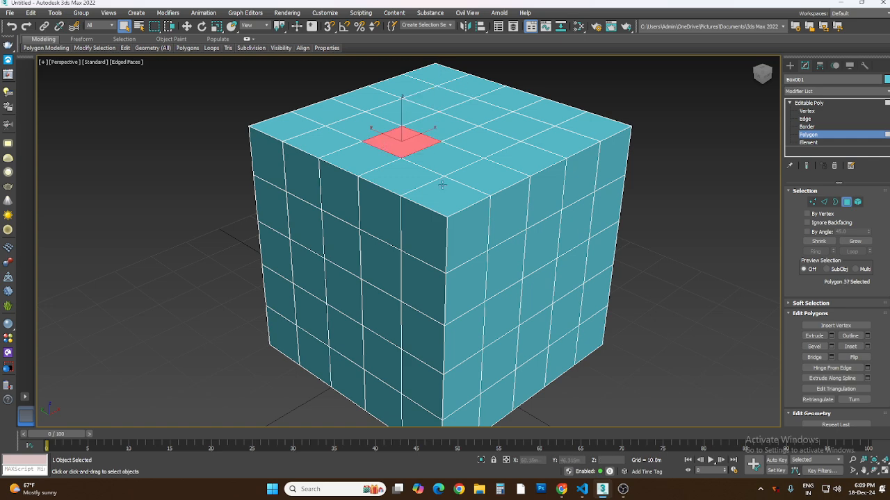
click(859, 202)
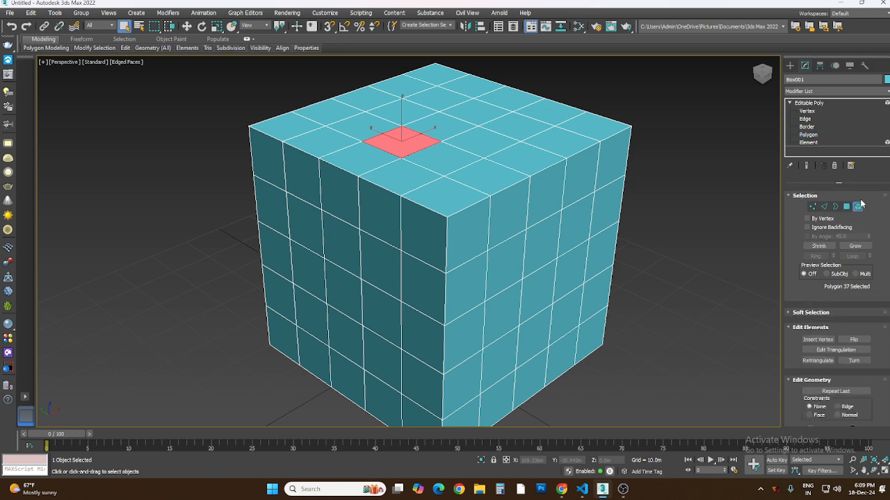
click(443, 156)
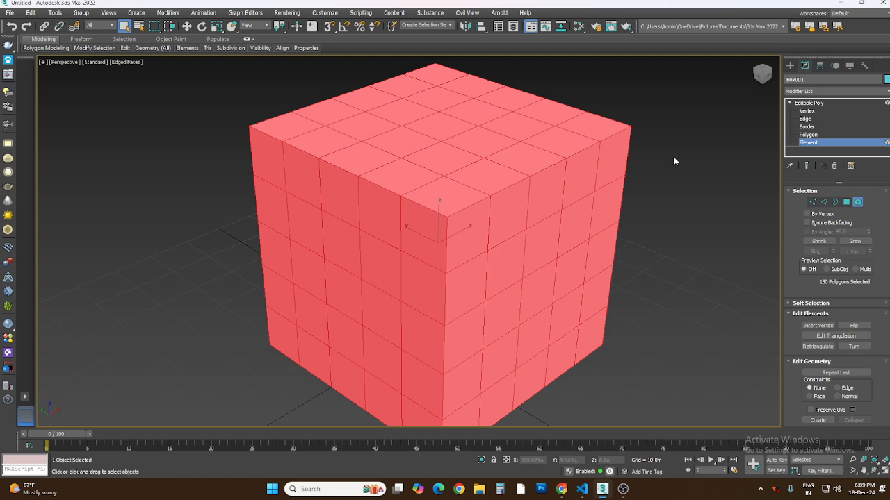
Step: At Vertex level, move the top-face vertex nearest the front corner upward along Z to form a peak, and deselect it
click(814, 202)
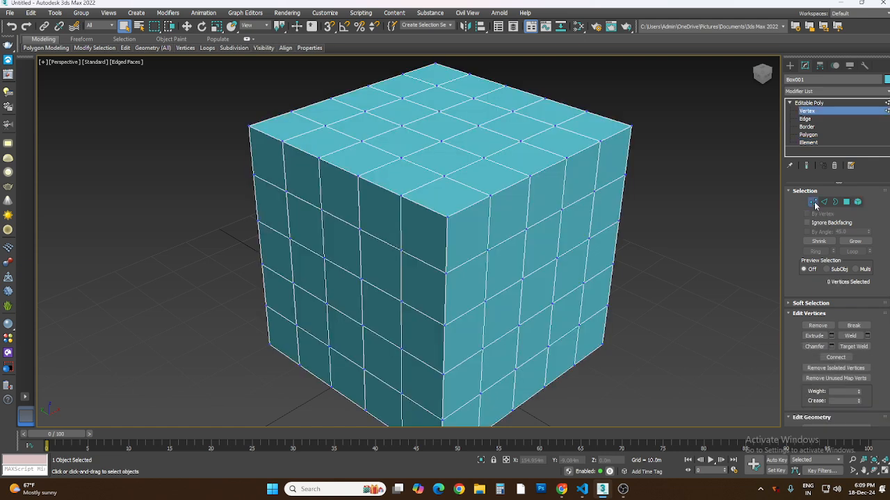
click(444, 175)
click(186, 28)
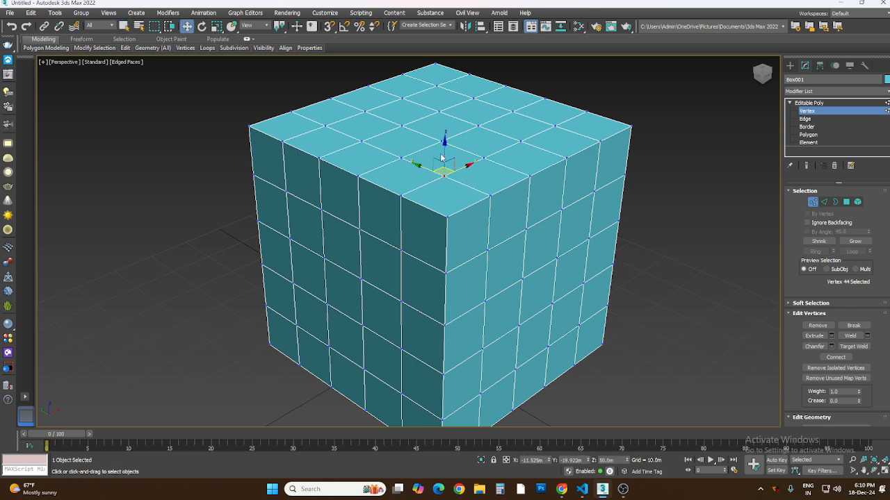
drag(446, 148, 445, 69)
click(702, 230)
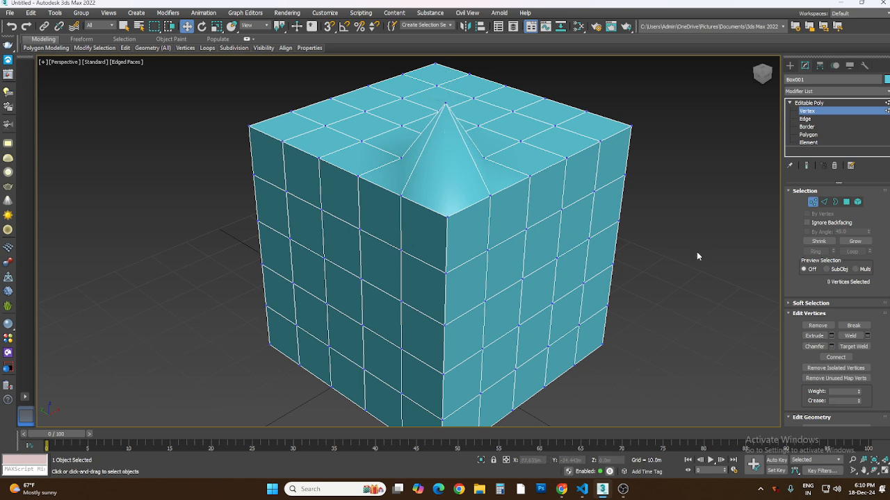
Step: Undo the raised vertex on the top face and clear the vertex selection
click(874, 470)
drag(435, 238, 471, 252)
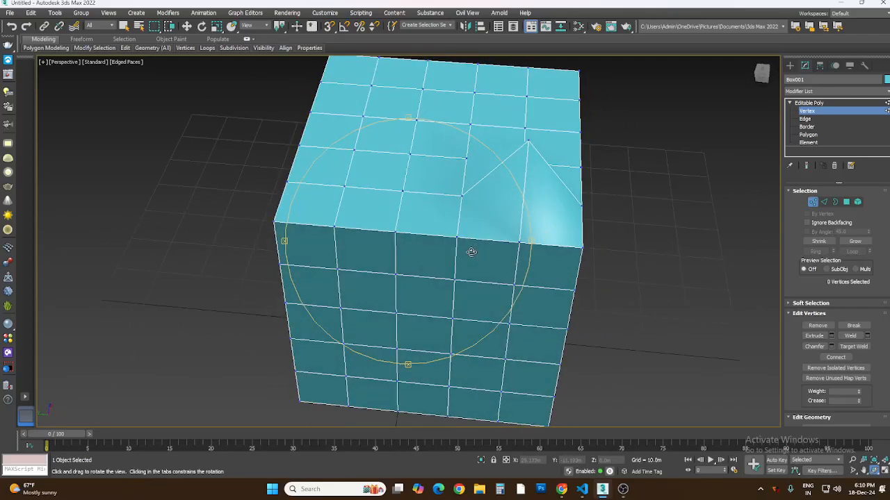
key(ctrl+z)
key(ctrl+z)
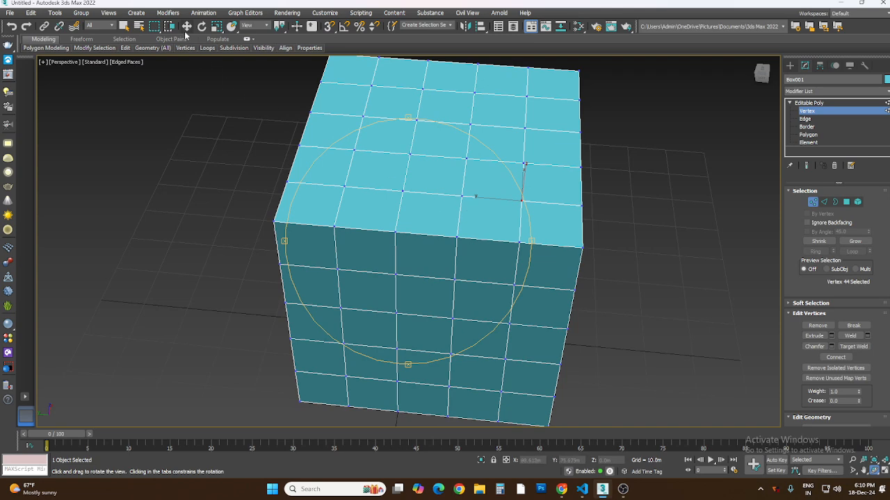
click(124, 26)
click(154, 153)
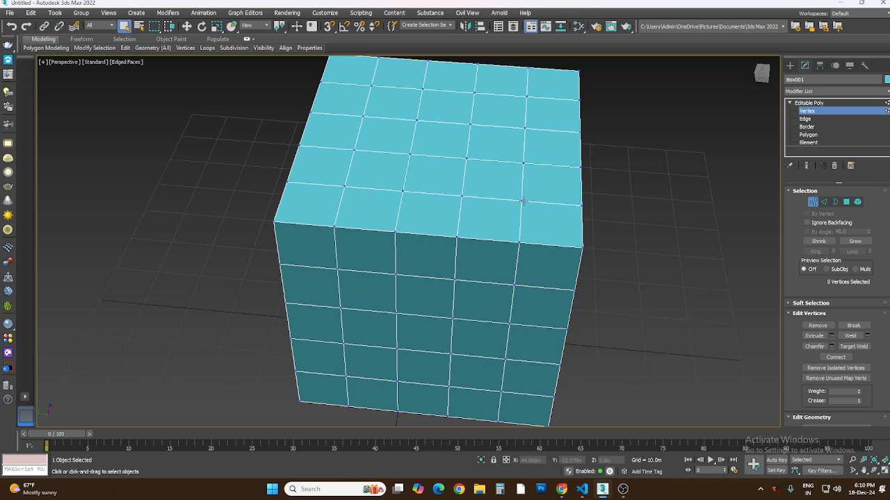
Step: Region-select the vertices around one inner polygon of the top face, move them along X to about 26.28 m, and deselect
drag(522, 201, 525, 164)
ctrl+click(465, 160)
click(450, 150)
drag(435, 140, 549, 222)
click(186, 26)
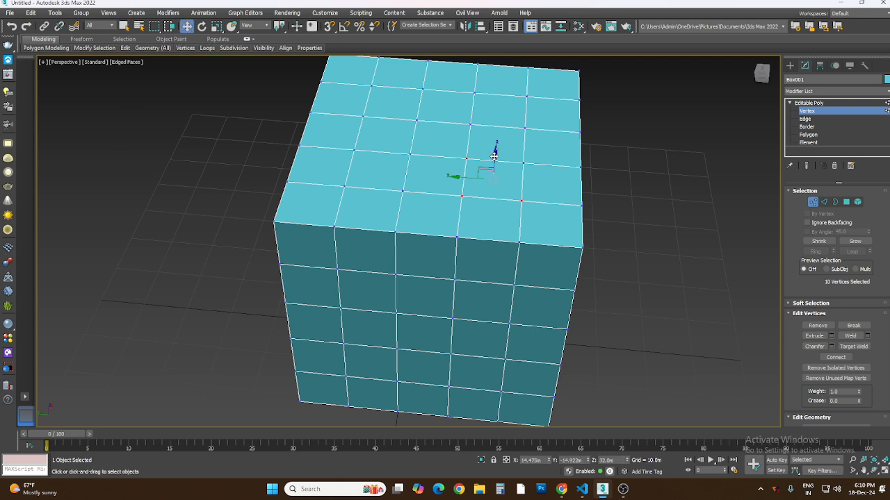
drag(494, 156, 495, 131)
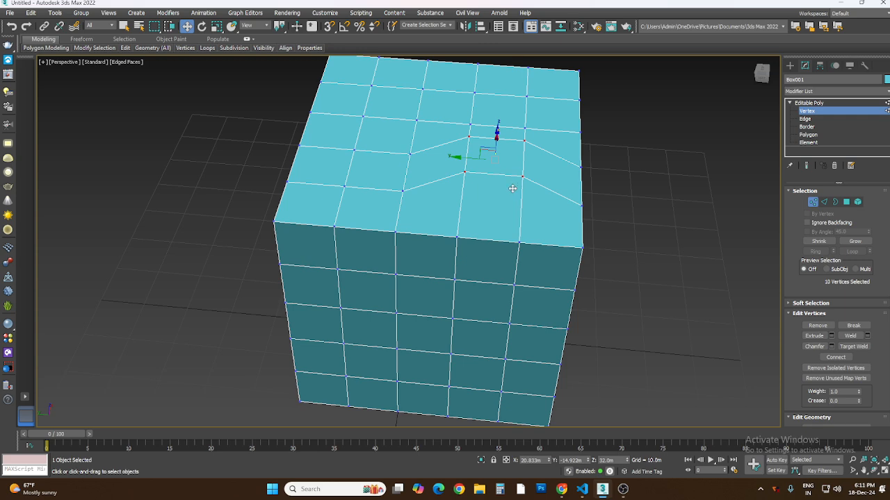
scroll(512, 189, down, 5)
scroll(508, 189, up, 10)
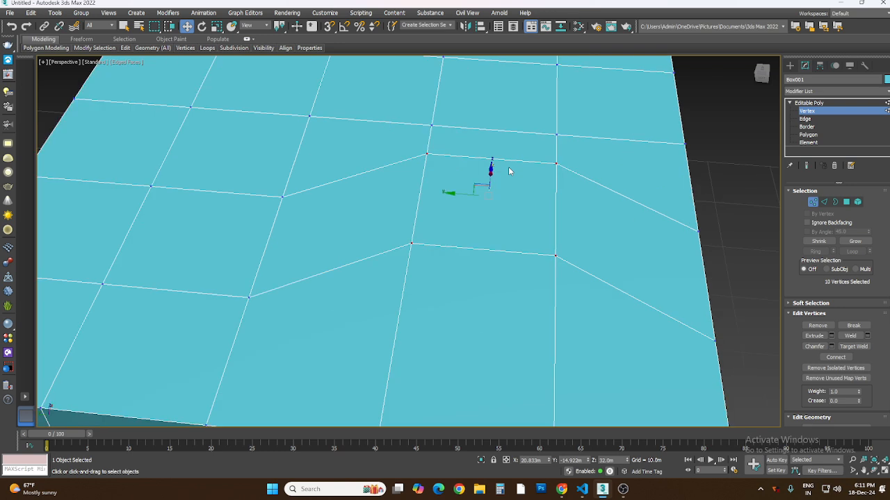
drag(491, 175, 491, 141)
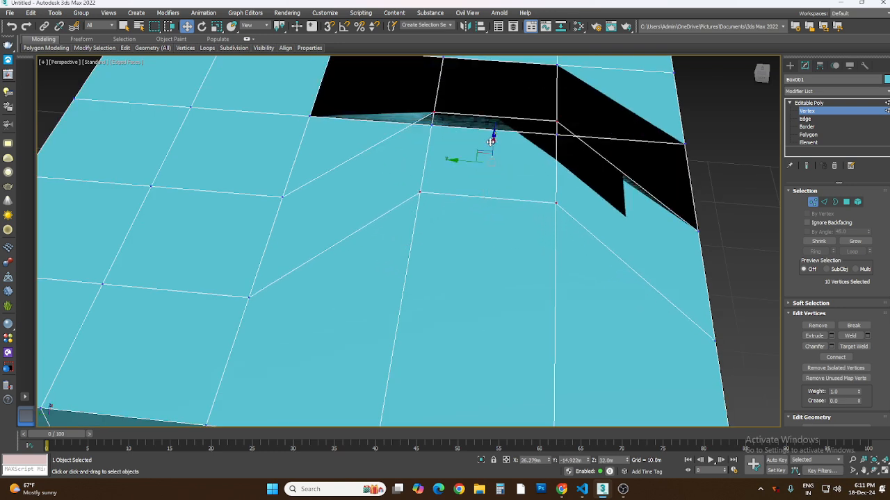
click(485, 203)
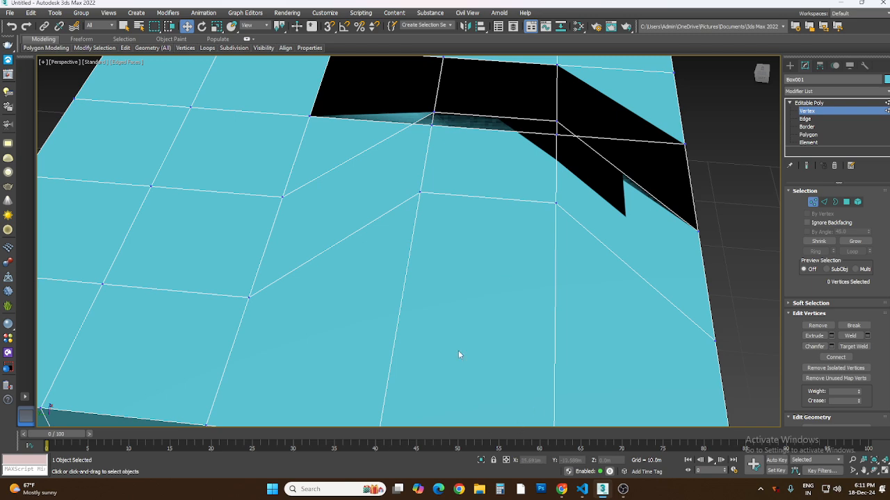
Step: Check the deformed side of the cube, undo the region-selected vertices' last move and clear the selection
scroll(458, 354, down, 8)
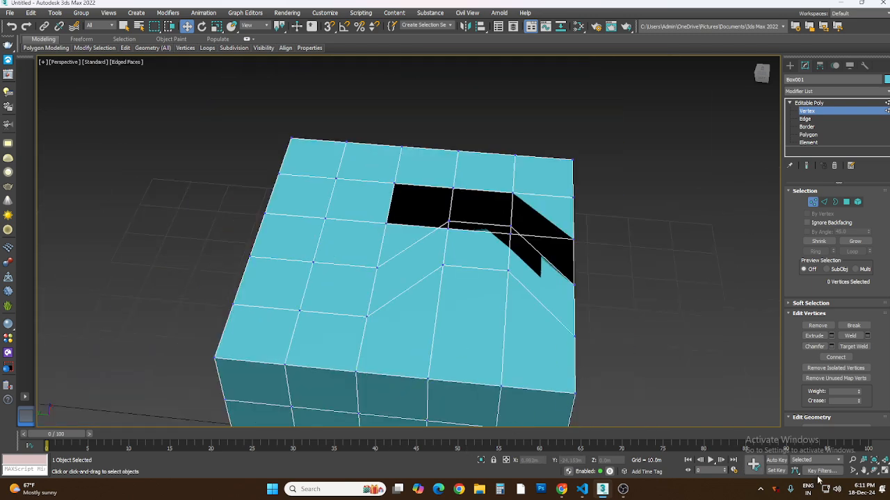
click(874, 470)
drag(465, 302, 350, 262)
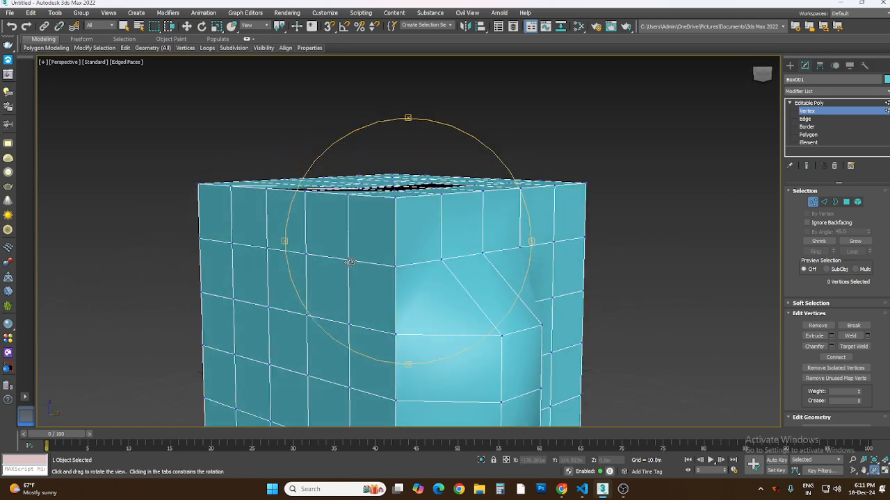
key(shift+z)
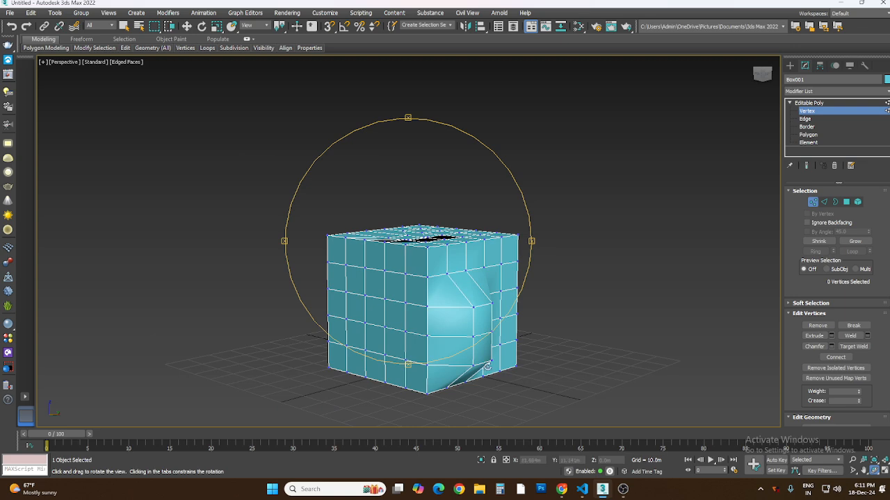
scroll(470, 348, up, 5)
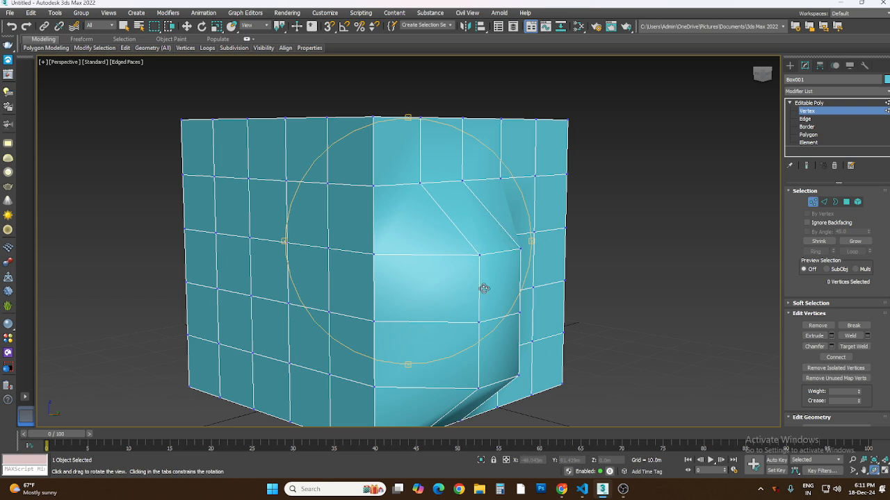
key(ctrl+z)
key(ctrl+z)
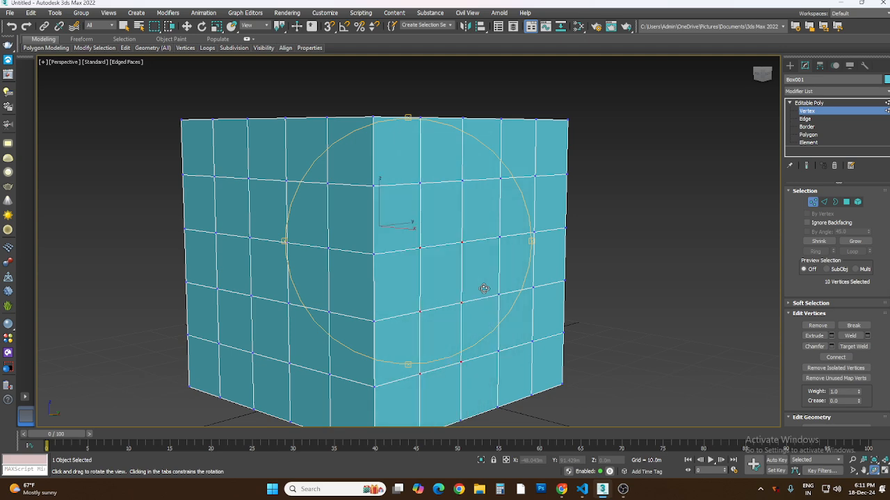
click(124, 25)
click(117, 192)
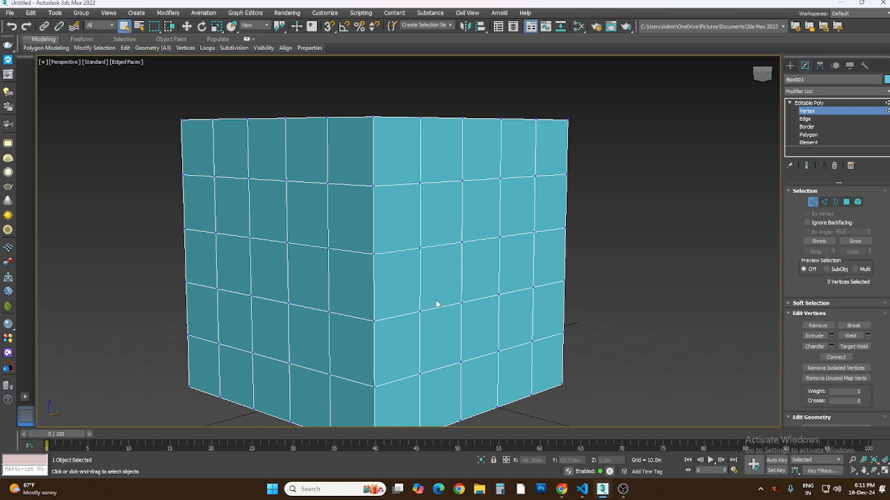
Step: Turn on Ignore Backfacing for vertex selection, with the cube's top face in view
click(874, 471)
drag(383, 244, 494, 292)
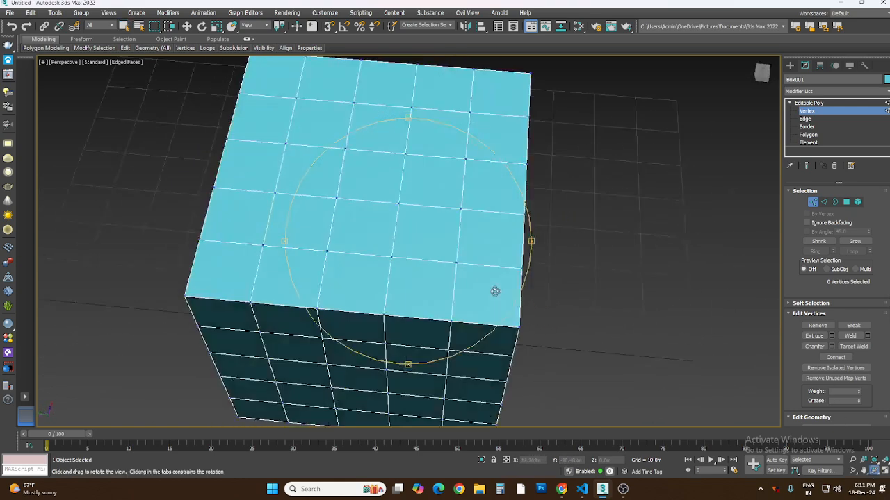
right_click(449, 253)
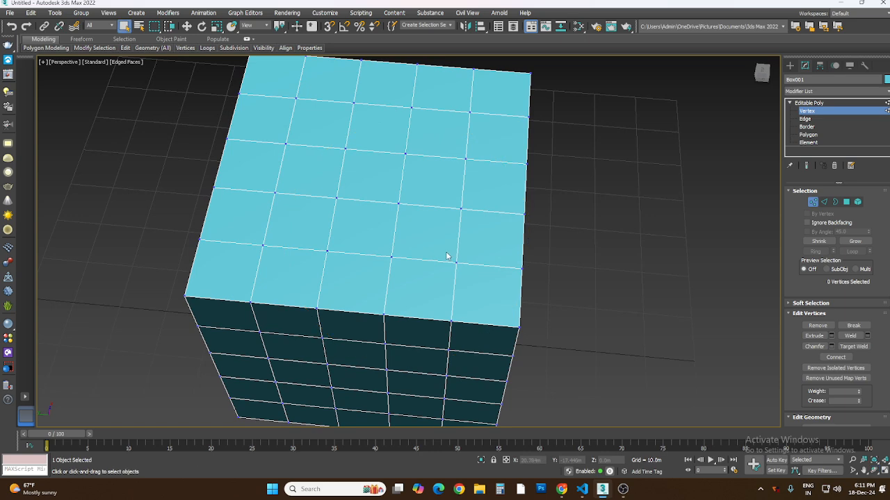
click(807, 223)
Step: Region-select the four vertices around one inner polygon of the top face and move them along X to about -1.24 m
drag(372, 185, 483, 276)
key(w)
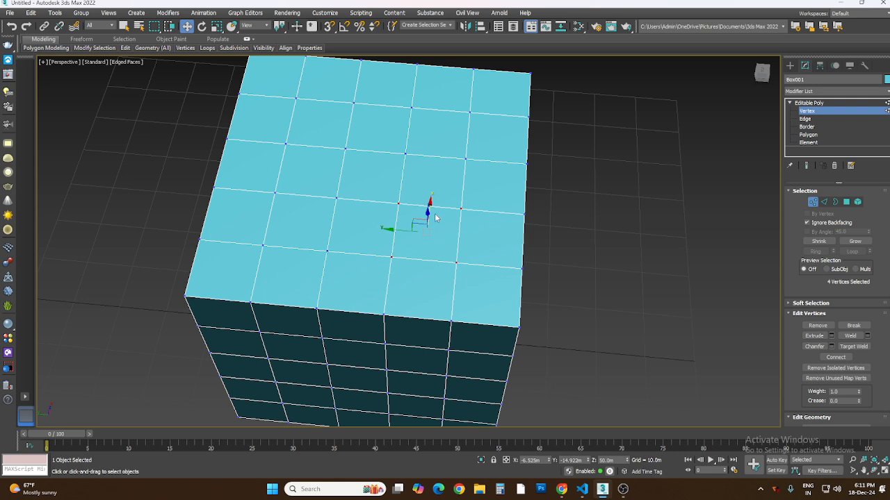
drag(435, 218, 424, 174)
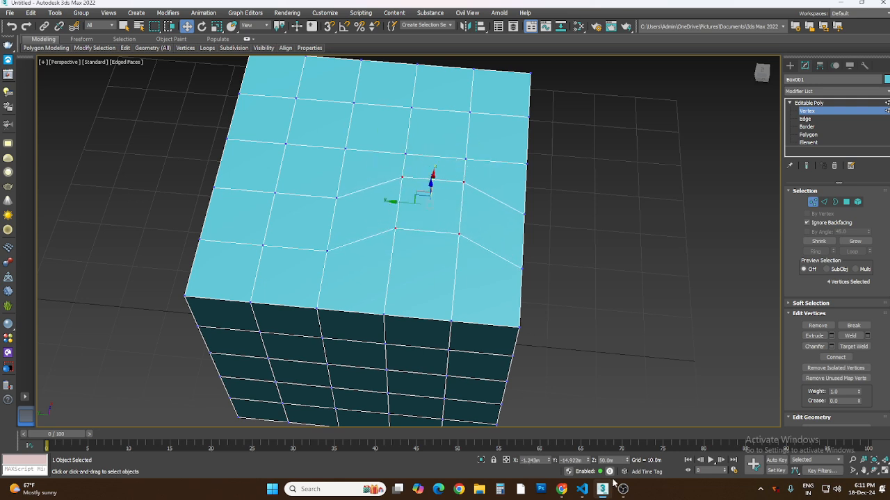
click(874, 470)
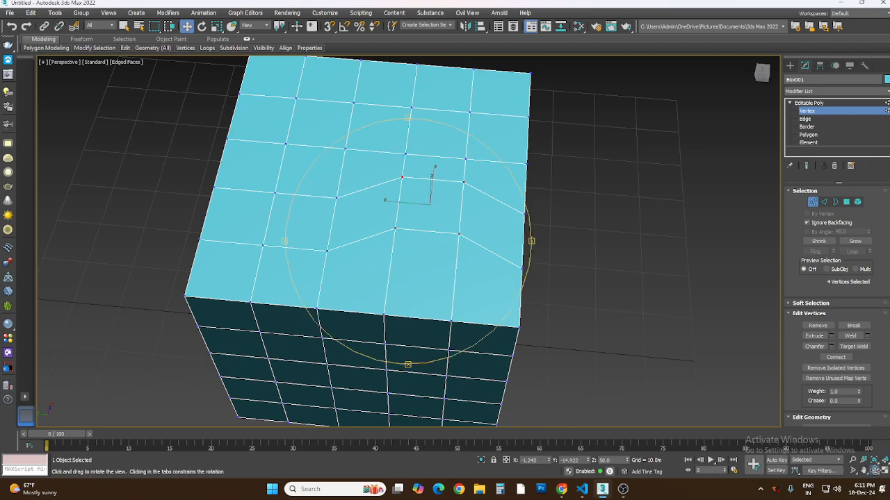
Step: Examine the cube's side and top faces around the four moved vertices
drag(502, 250, 362, 198)
scroll(399, 228, down, 5)
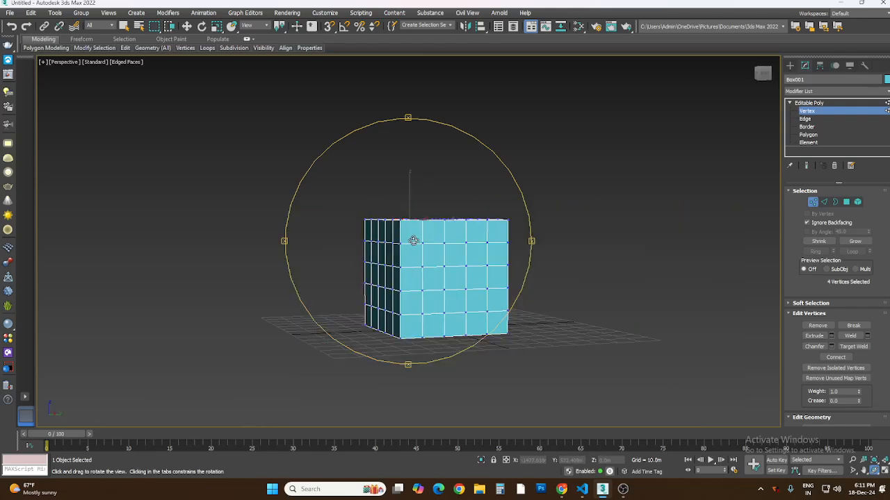
drag(414, 240, 558, 272)
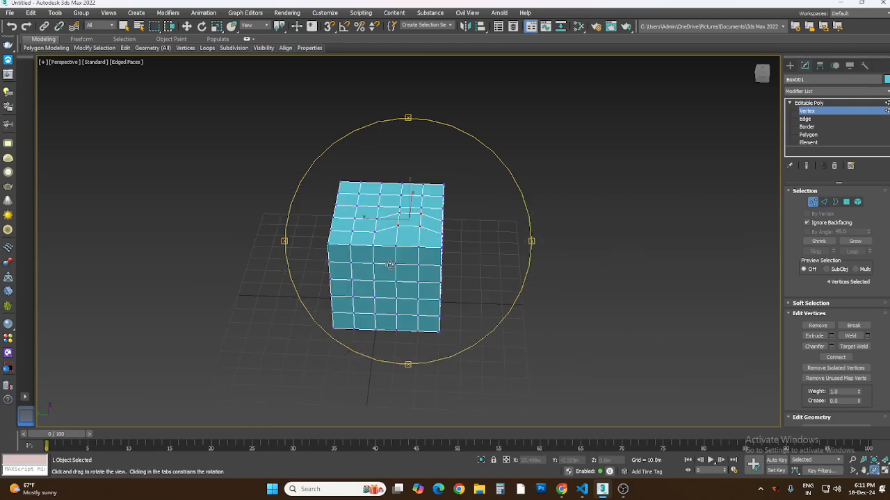
mouse_move(396, 270)
mouse_down()
mouse_move(423, 232)
mouse_move(463, 223)
mouse_move(463, 185)
mouse_move(451, 262)
mouse_move(402, 287)
mouse_up()
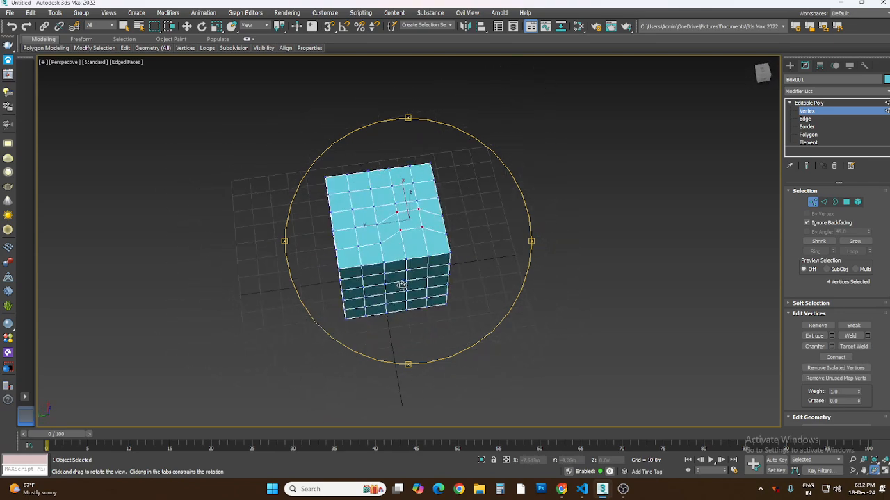
scroll(413, 222, up, 4)
scroll(413, 223, up, 3)
drag(413, 223, 485, 183)
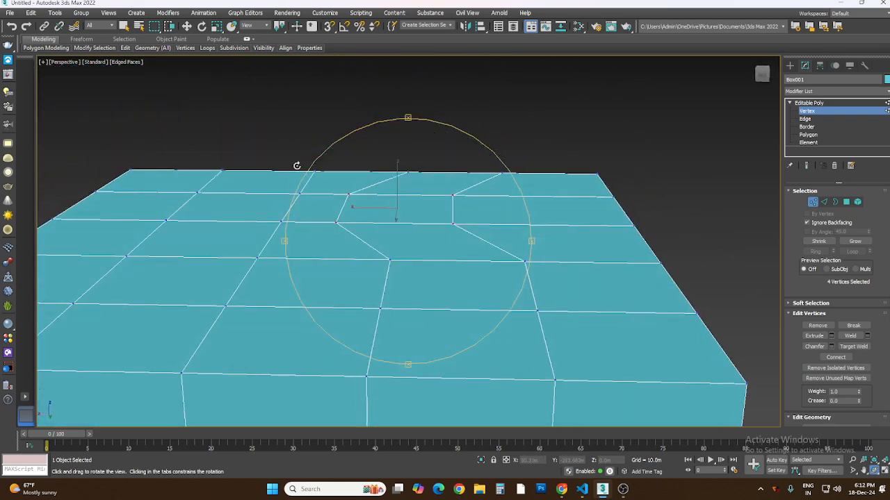
Step: Raise the four selected top-face vertices to about 53.46 m along Z and shift them along X to about -6.38 m
click(187, 25)
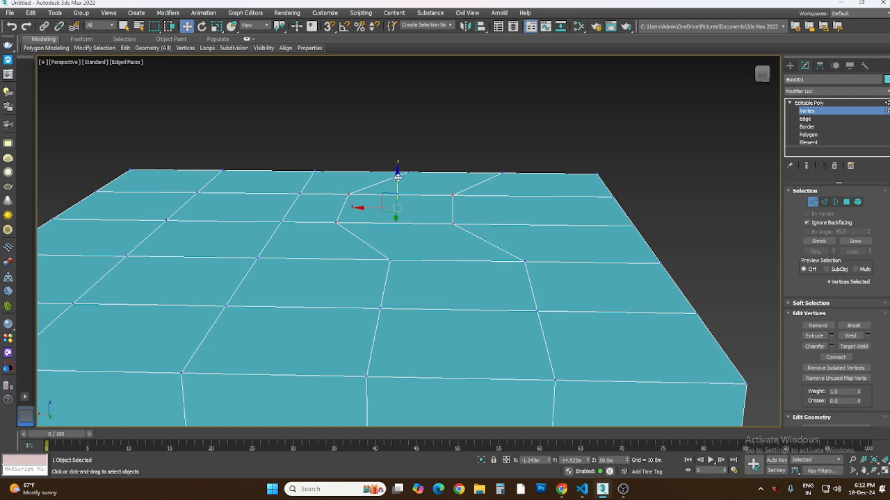
drag(398, 168, 399, 139)
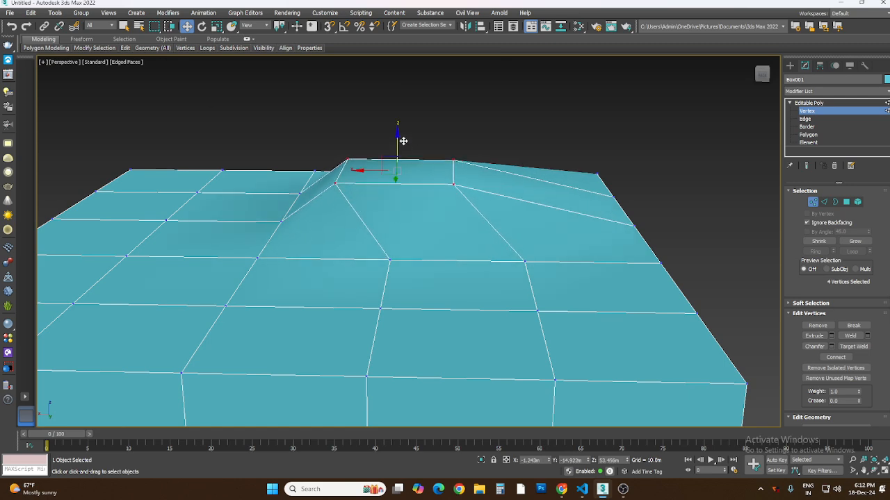
drag(363, 171, 421, 172)
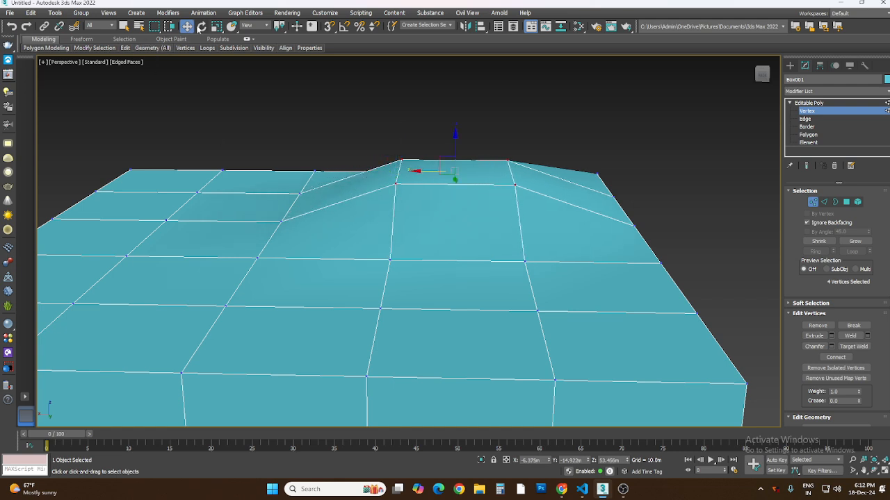
Step: Rotate the four raised vertices slightly about the vertical axis
click(202, 26)
mouse_move(421, 164)
mouse_down()
mouse_move(400, 188)
mouse_move(466, 183)
mouse_move(527, 206)
mouse_move(485, 179)
mouse_up()
click(124, 26)
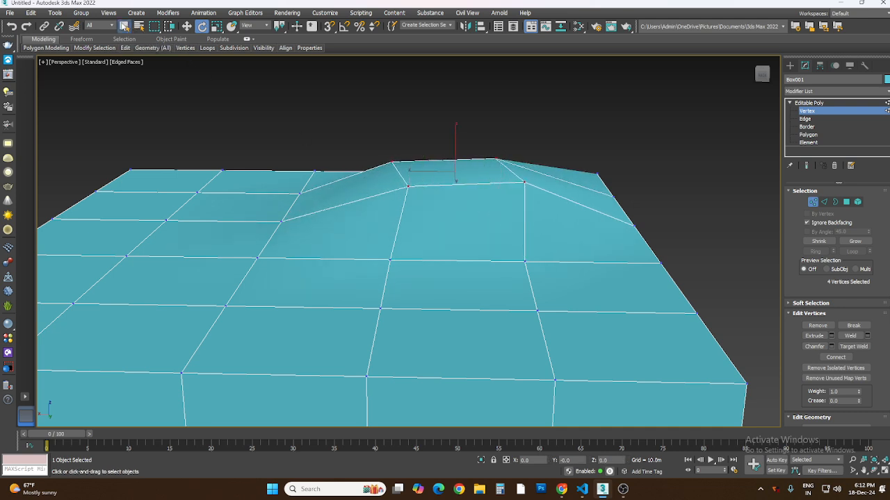
Step: Undo the rotation and all moves of the four selected vertices, including their earlier shift along X
click(311, 107)
key(ctrl+z)
key(ctrl+z)
key(ctrl+z)
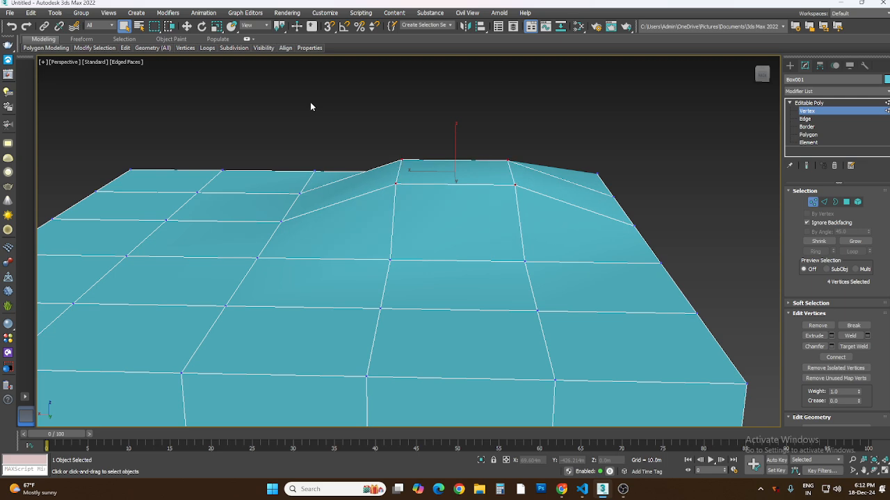
key(ctrl+z)
key(ctrl+z)
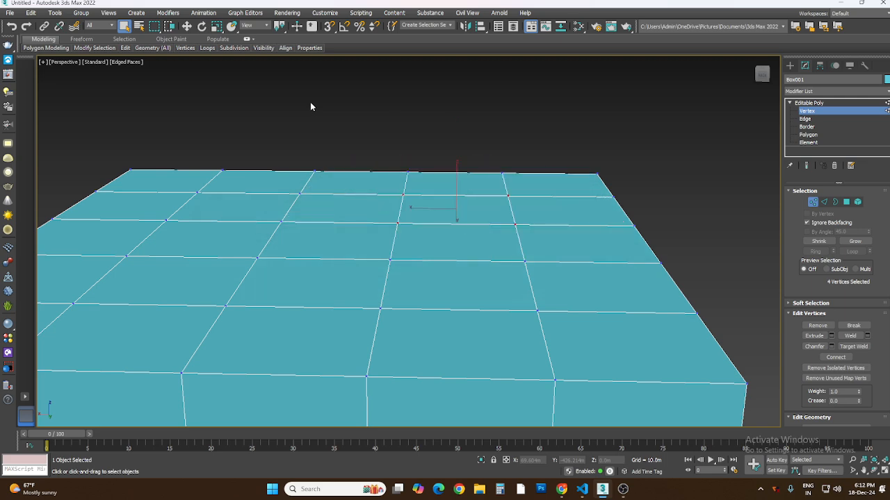
Step: Clear the selection, select a single vertex near the middle of the top face, and grow the selection twice
click(485, 100)
click(390, 260)
click(854, 241)
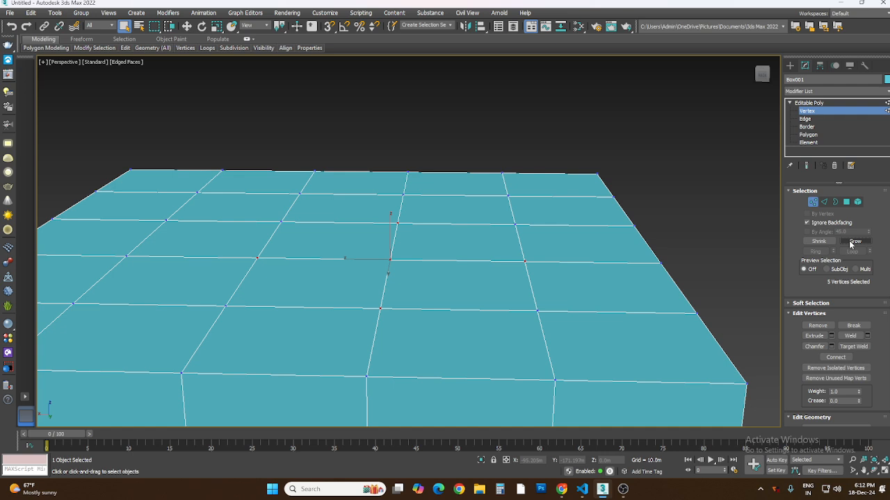
click(851, 244)
Step: Try raising the grown vertex selection along Z to about 50.47 m, undo the move and clear the selection
click(186, 27)
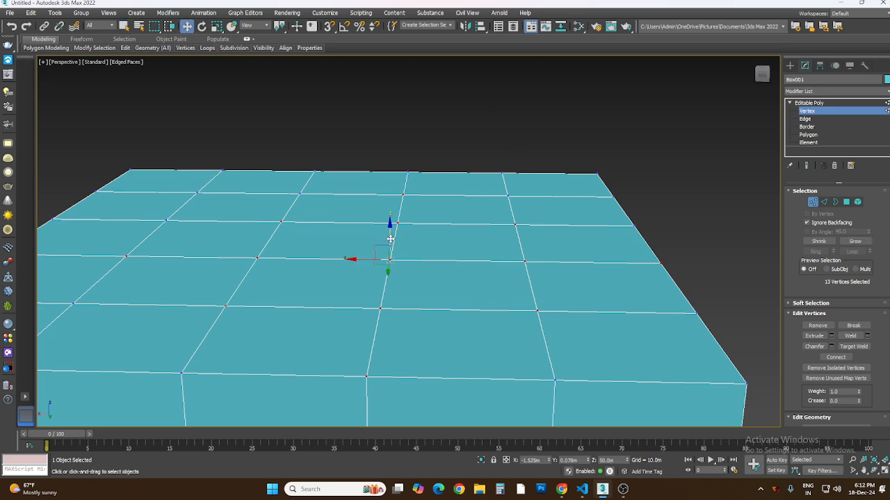
mouse_move(388, 236)
mouse_down()
mouse_move(373, 144)
mouse_move(377, 244)
mouse_move(376, 184)
mouse_move(376, 228)
mouse_up()
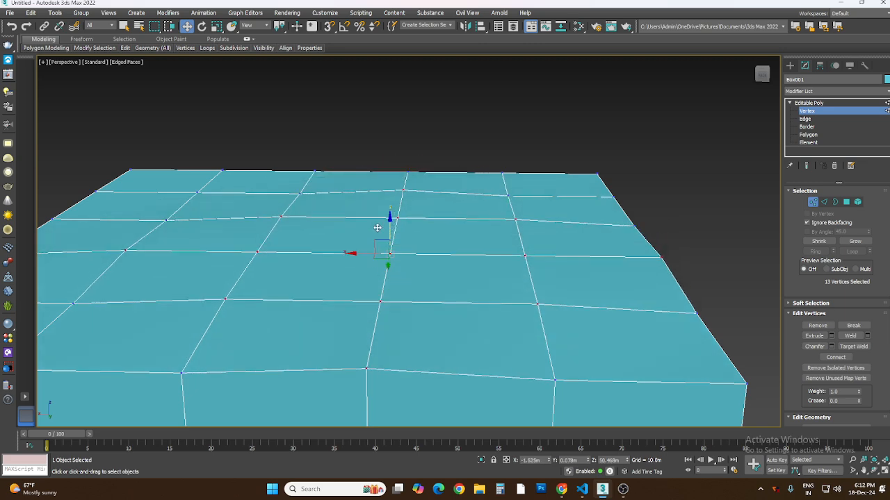
key(ctrl+z)
click(397, 230)
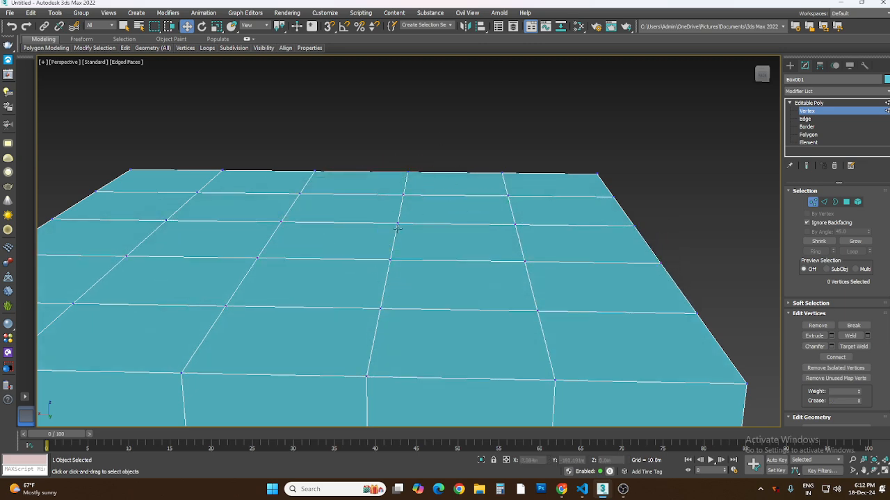
Step: Reselect the middle vertex, grow the selection to 25 vertices, raise them along Z to about 53.6 m, and undo the move
click(389, 261)
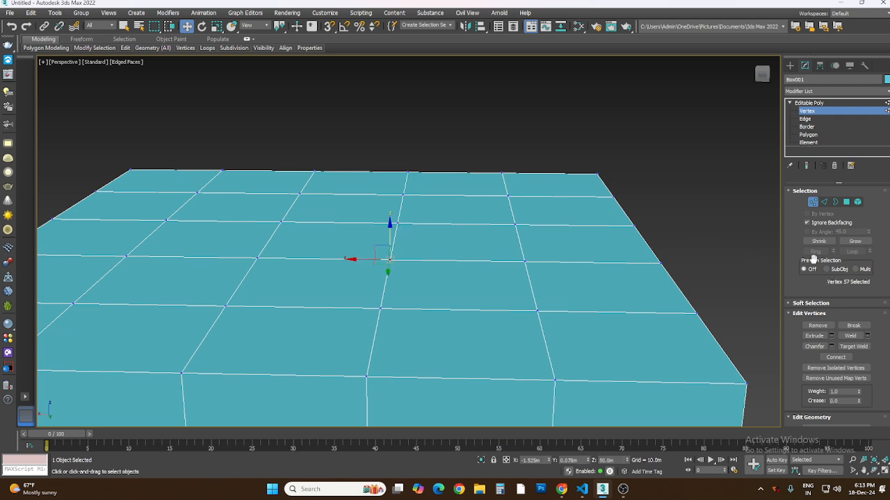
click(854, 243)
click(855, 241)
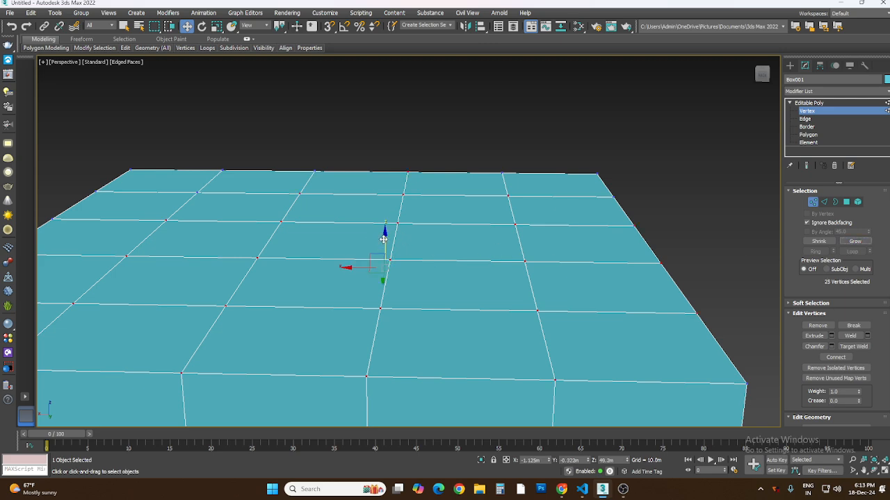
drag(384, 241, 383, 185)
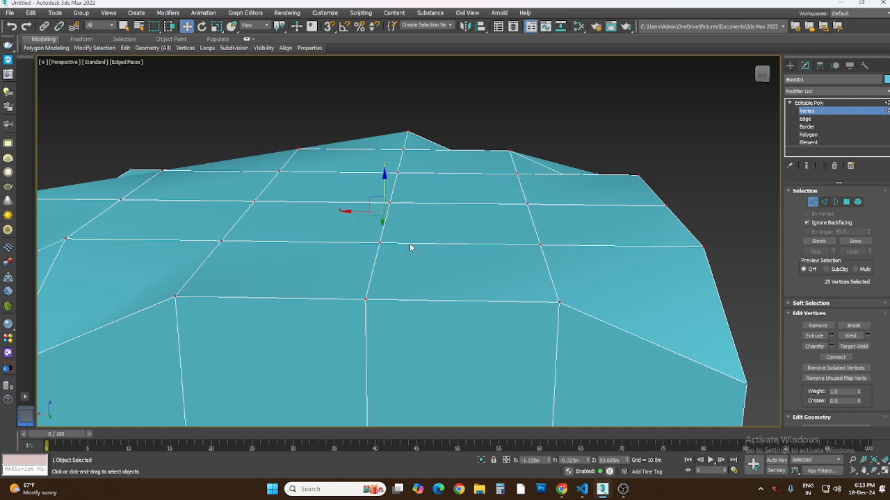
key(ctrl+z)
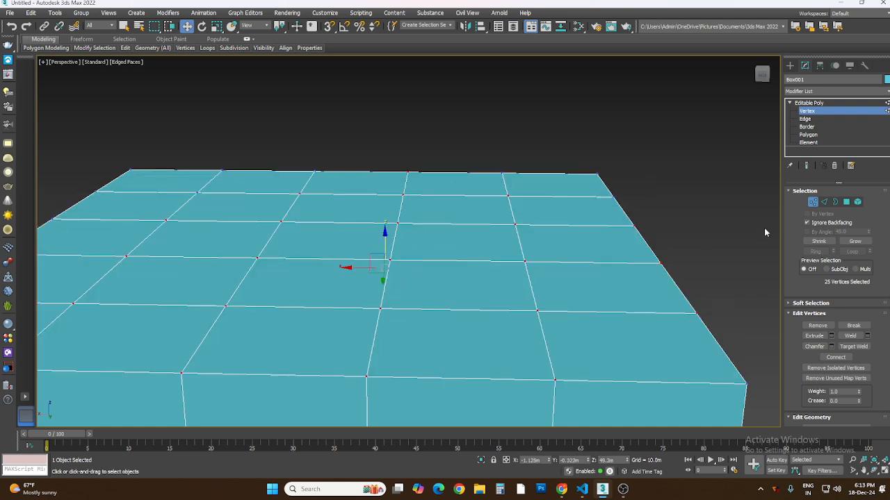
Step: Shrink the grown vertex selection repeatedly until no vertex is left selected
click(822, 241)
click(822, 241)
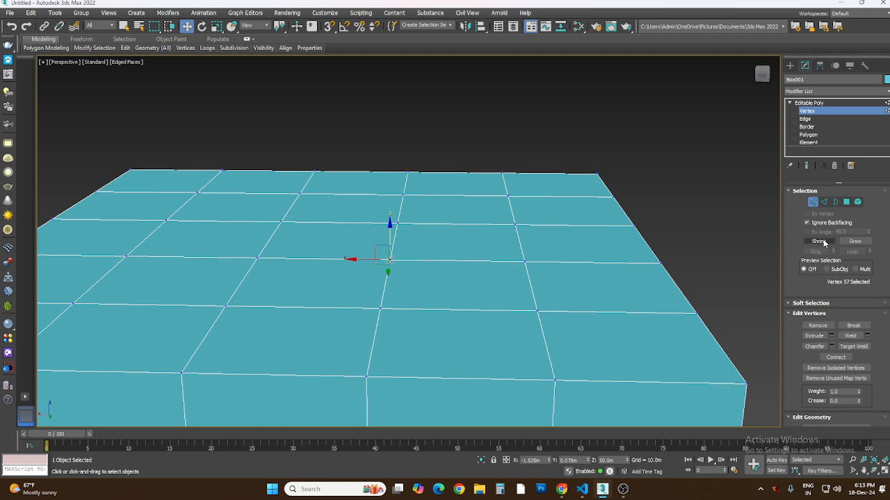
click(821, 241)
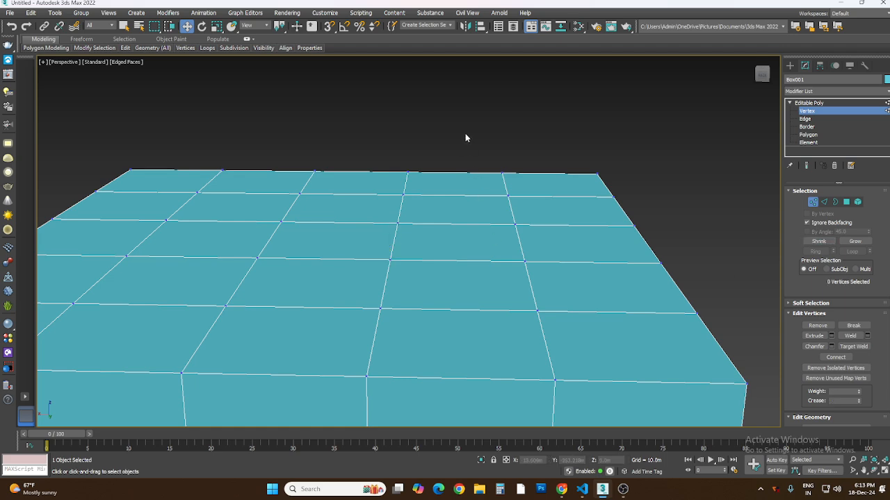
Step: Select the middle vertex of the top face, remove it from the mesh, and undo the removal
click(391, 260)
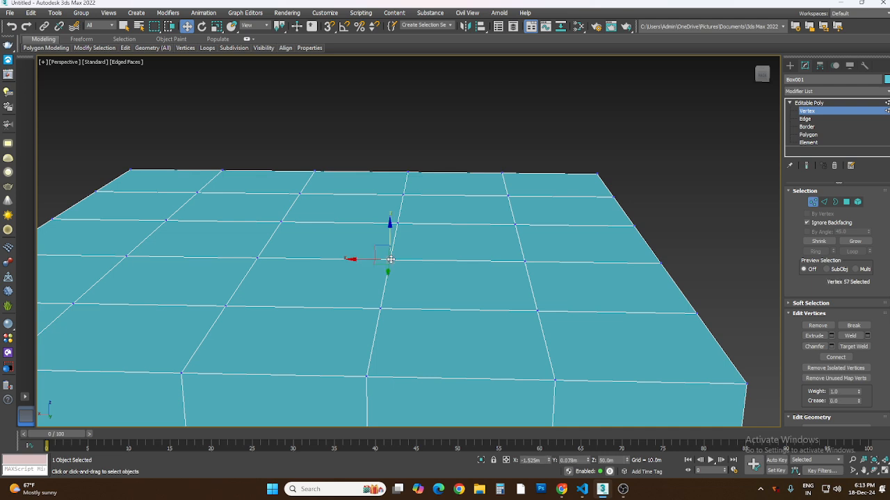
click(819, 326)
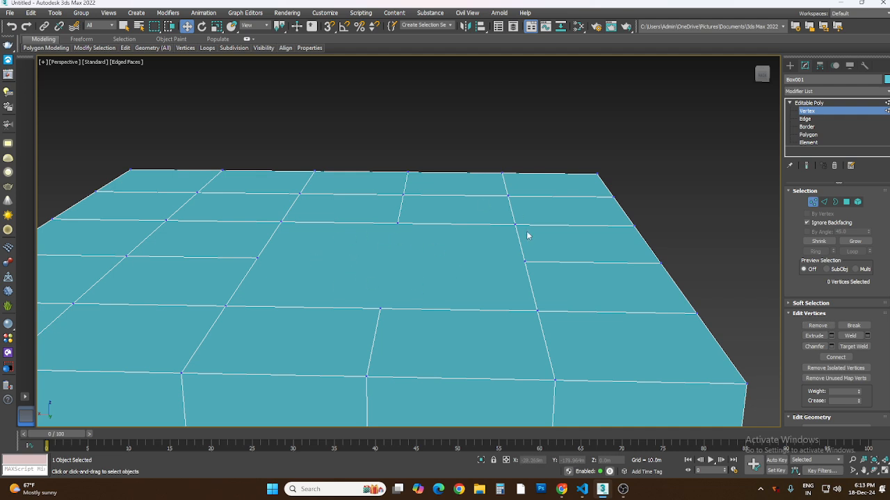
key(ctrl+z)
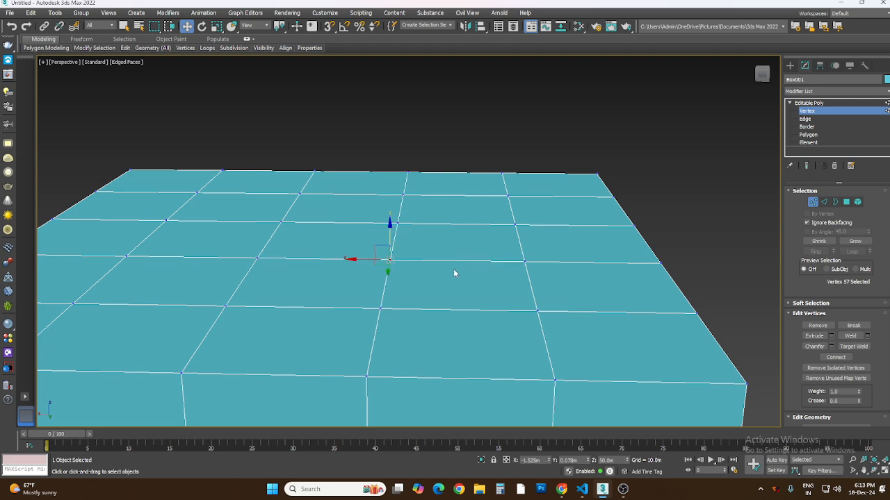
Step: Break the middle top-face vertex and slide one of the separated vertices along Y, away from the shared corner
click(853, 326)
scroll(399, 243, up, 5)
click(399, 267)
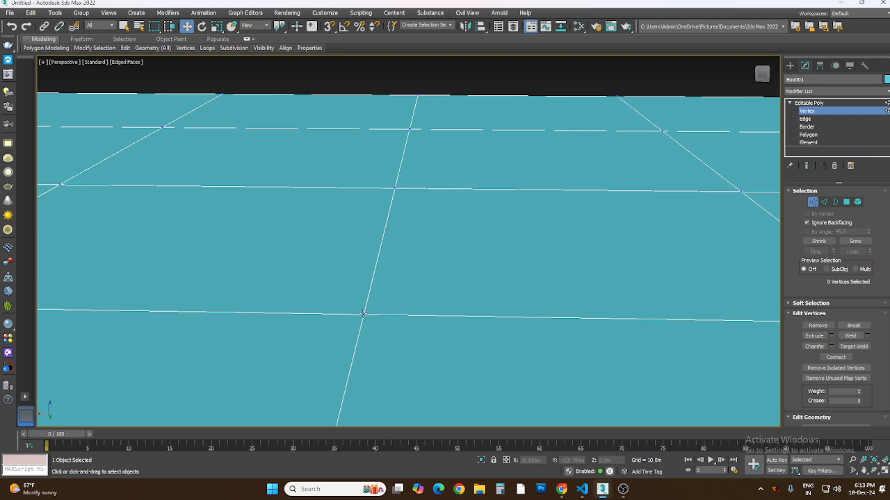
click(362, 315)
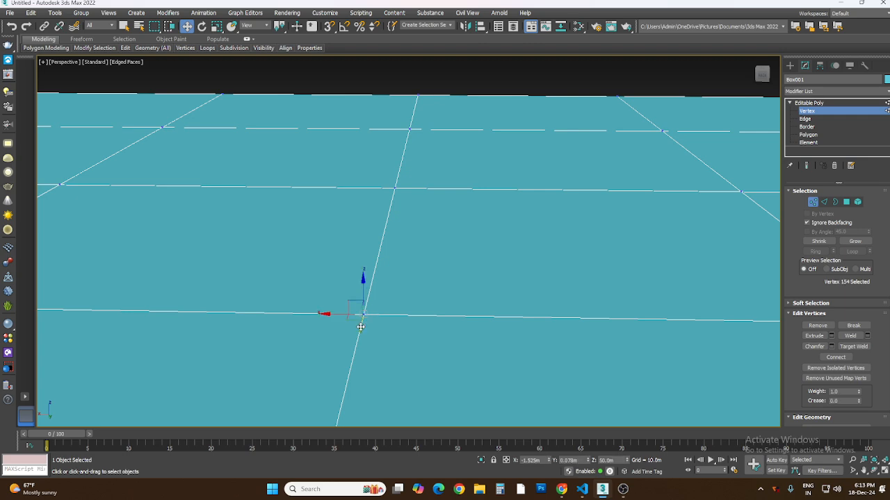
drag(360, 323, 444, 235)
Step: Raise one separated vertex by about 2.44 m along Z and a second one to about 51.94 m
click(363, 314)
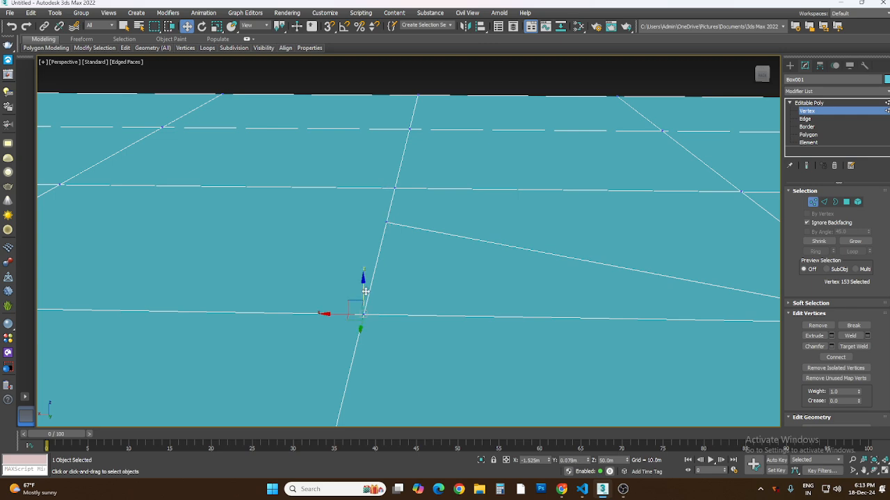
drag(363, 289, 290, 162)
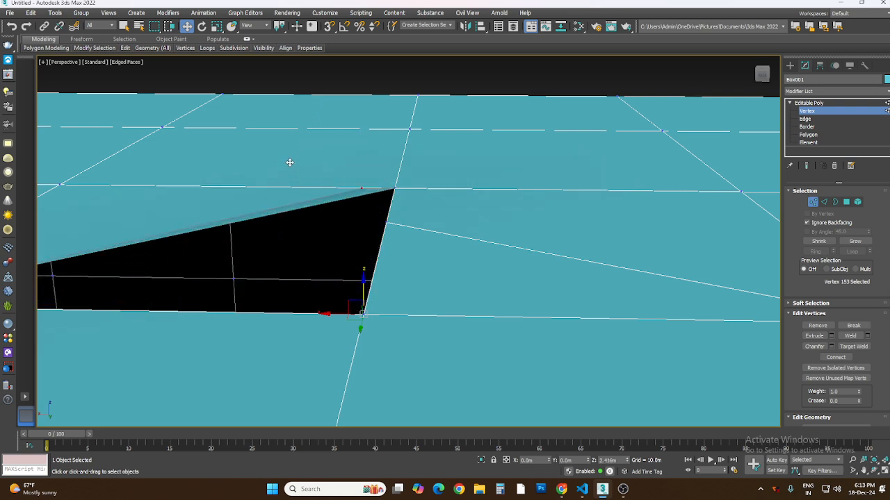
click(363, 314)
drag(363, 292, 362, 194)
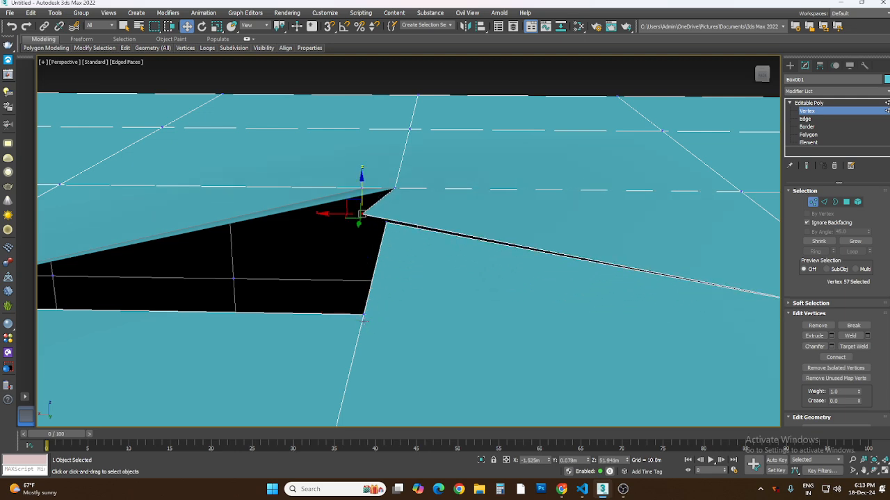
Step: Raise the remaining corner vertex by about 2.39 m, lower the previously slid one to about 48.99 m in Z, and deselect
click(363, 313)
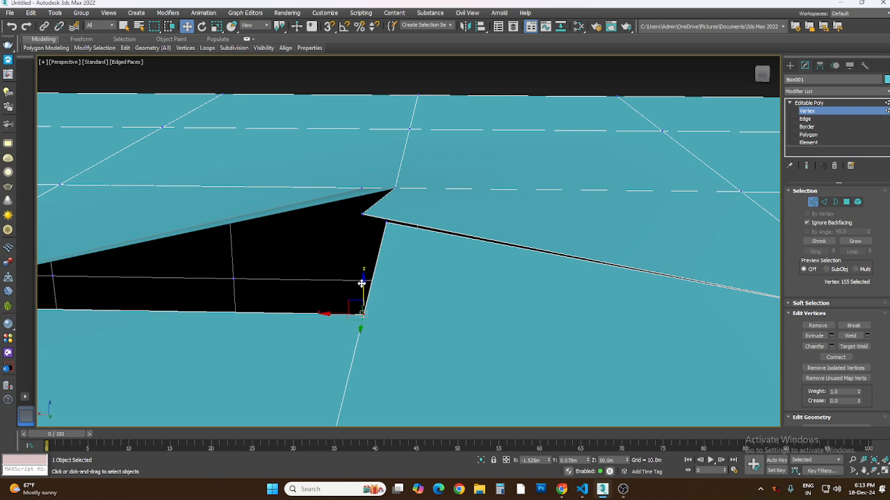
drag(363, 285, 324, 155)
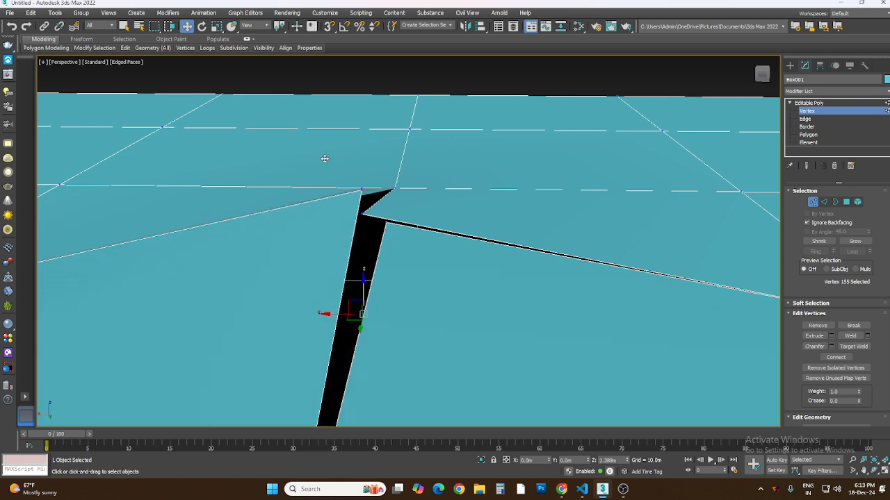
click(386, 224)
drag(386, 198, 361, 296)
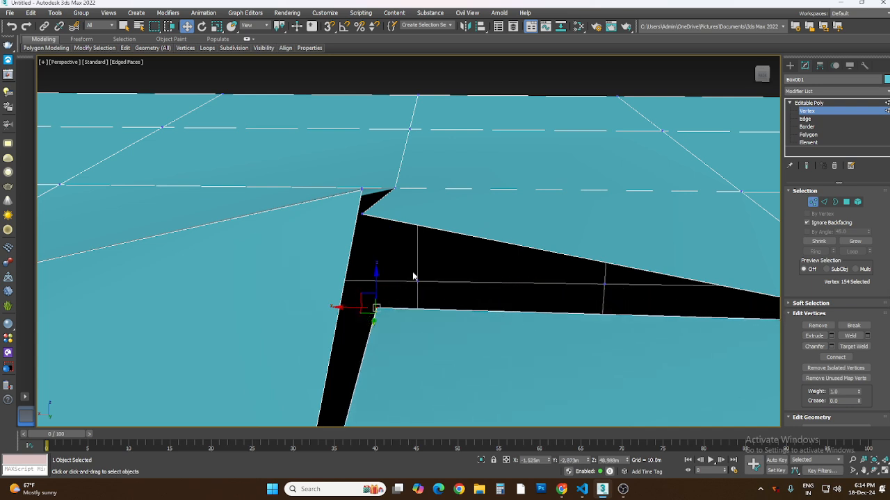
click(575, 385)
Step: Undo the earlier edits around the broken middle vertex until the top face is closed and flat
click(874, 471)
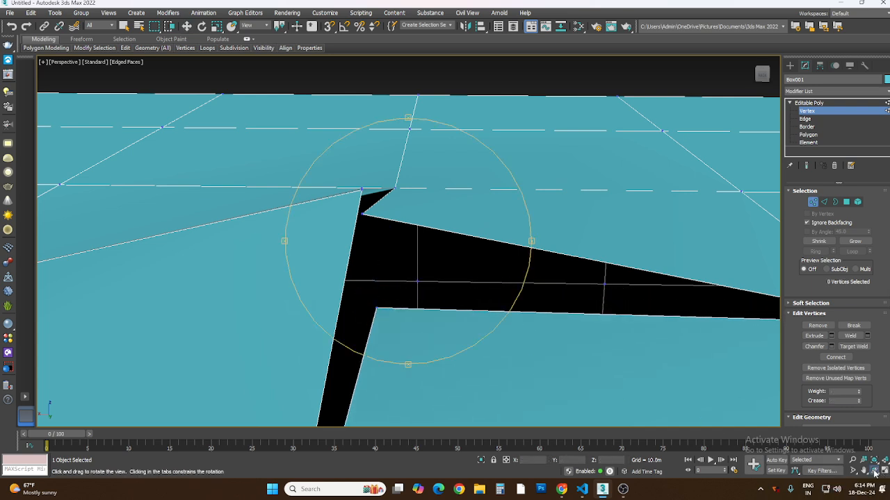
scroll(425, 300, down, 5)
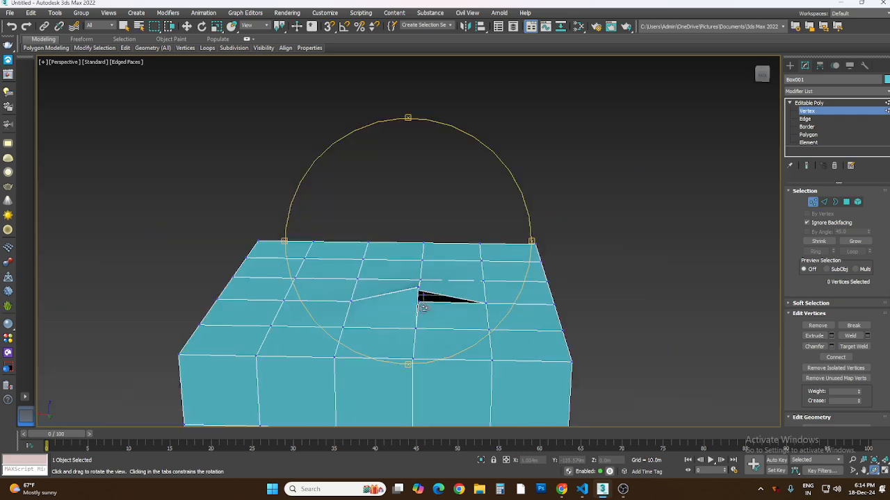
scroll(423, 305, up, 3)
key(ctrl+z)
key(ctrl+z)
key(ctrl+z)
key(ctrl+z)
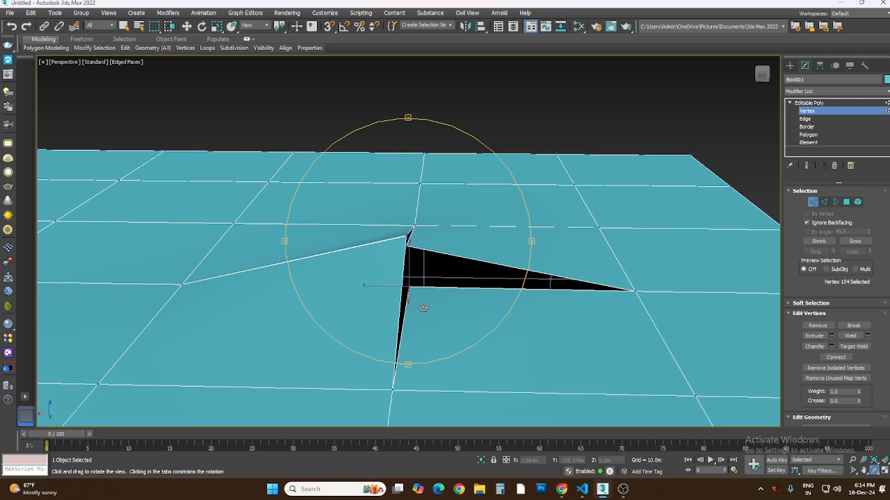
key(ctrl+z)
key(ctrl+z)
key(ctrl+z)
key(ctrl+z)
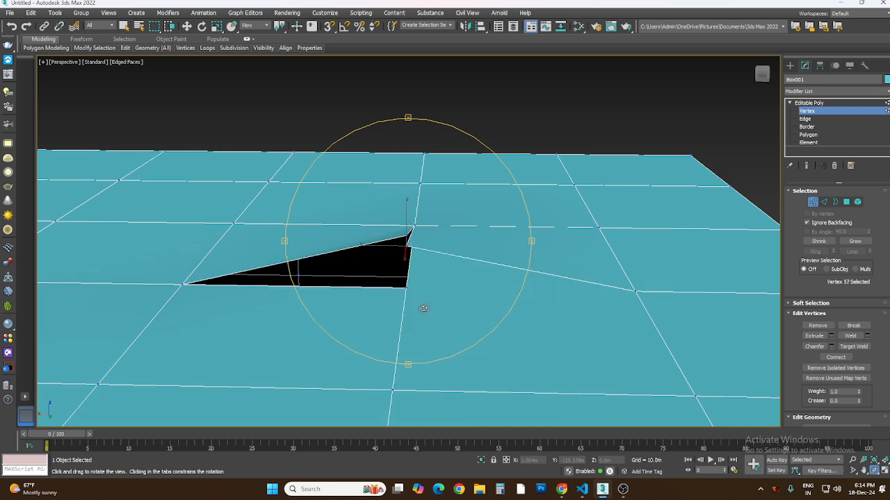
key(ctrl+z)
key(ctrl+z)
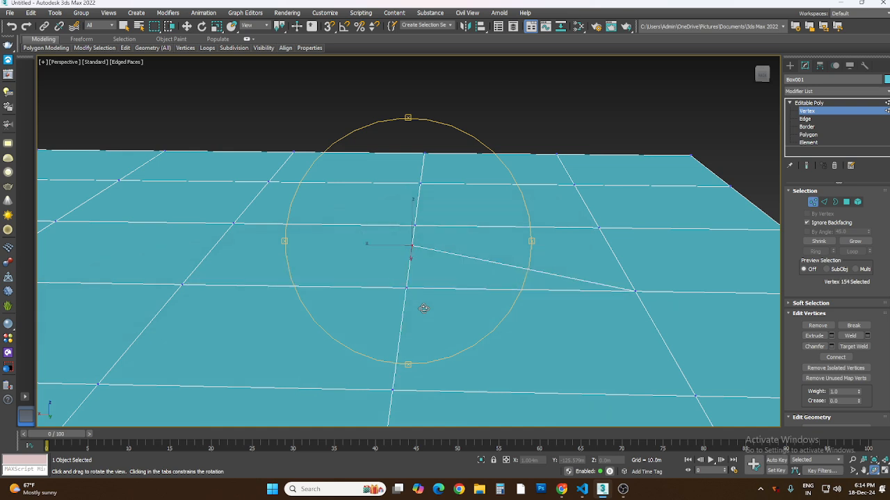
key(ctrl+z)
key(ctrl+z)
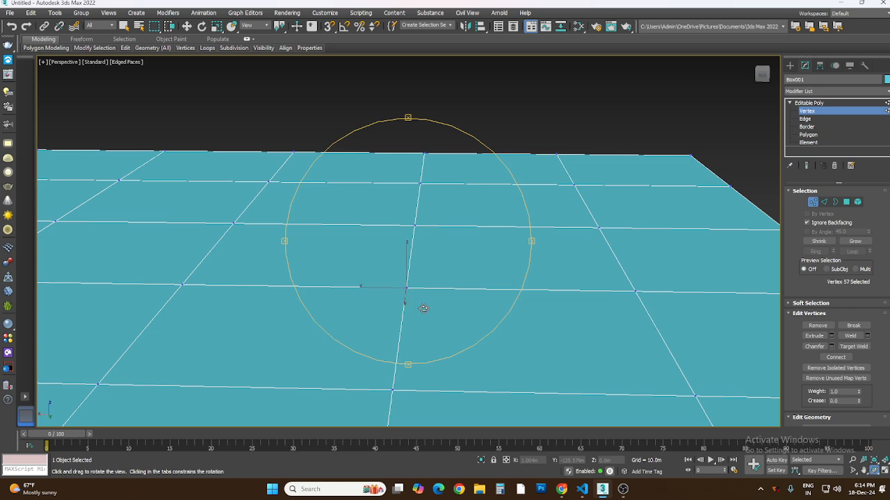
Step: Select the middle vertex of the top face, raise it along Z as a test, and undo the move
click(124, 25)
click(370, 193)
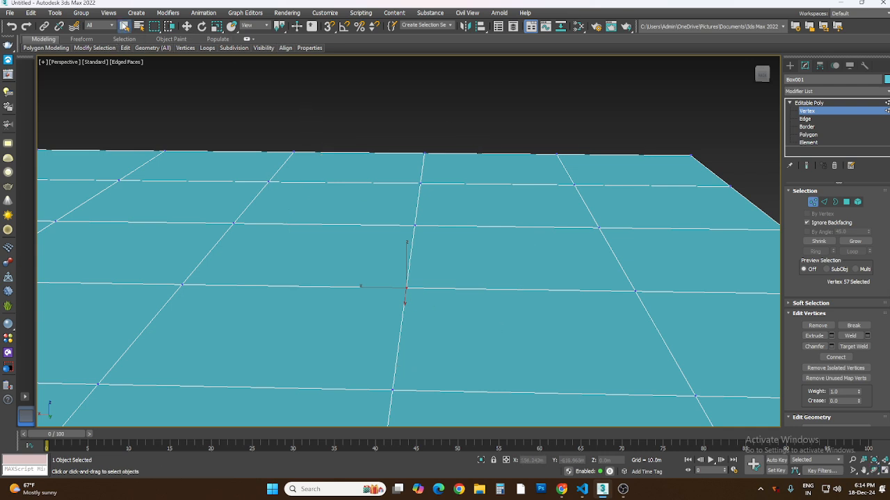
click(406, 287)
click(186, 25)
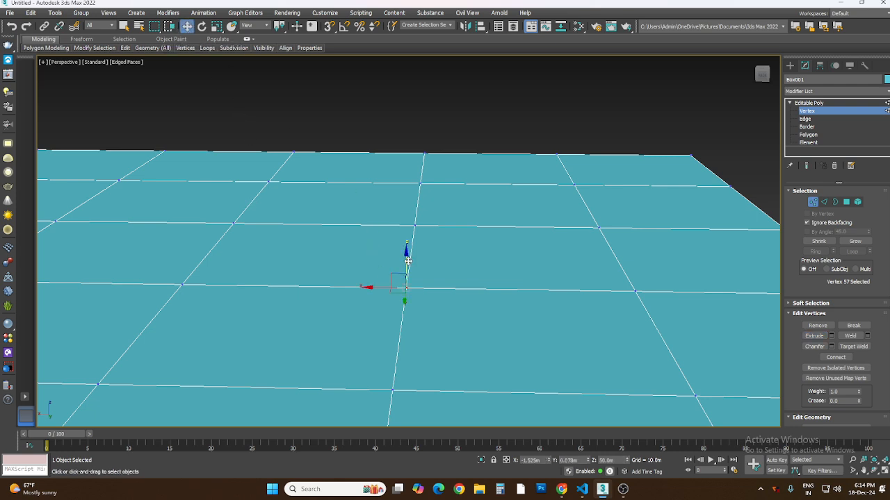
drag(408, 264, 407, 175)
key(ctrl+z)
Step: Chamfer the near corner vertex of the top face freehand by about 1.456 m, and undo the chamfer
scroll(560, 355, down, 5)
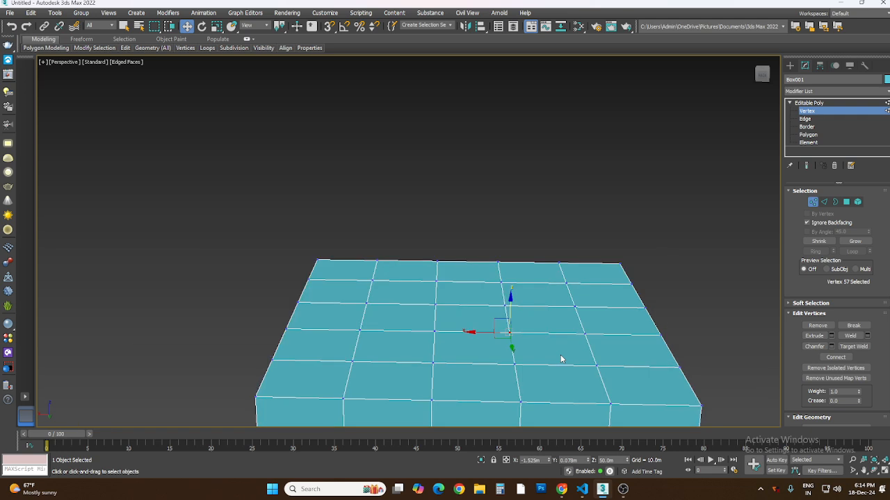
click(700, 404)
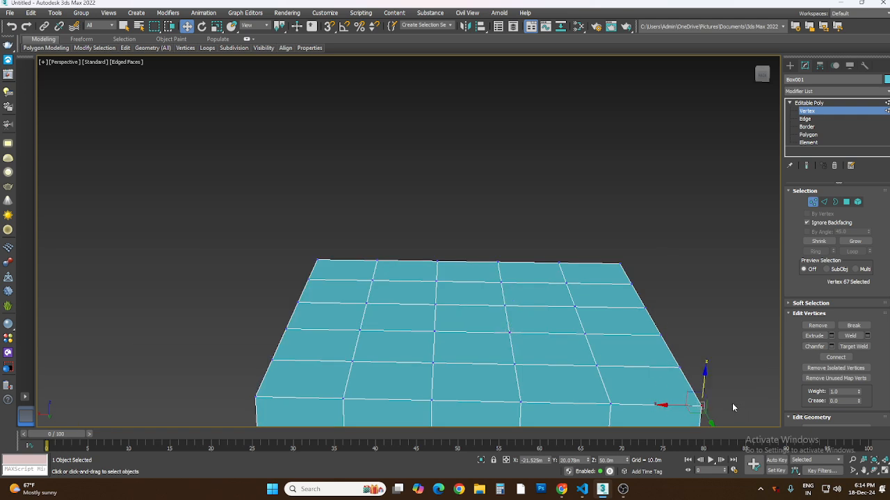
scroll(732, 404, up, 8)
scroll(723, 406, down, 6)
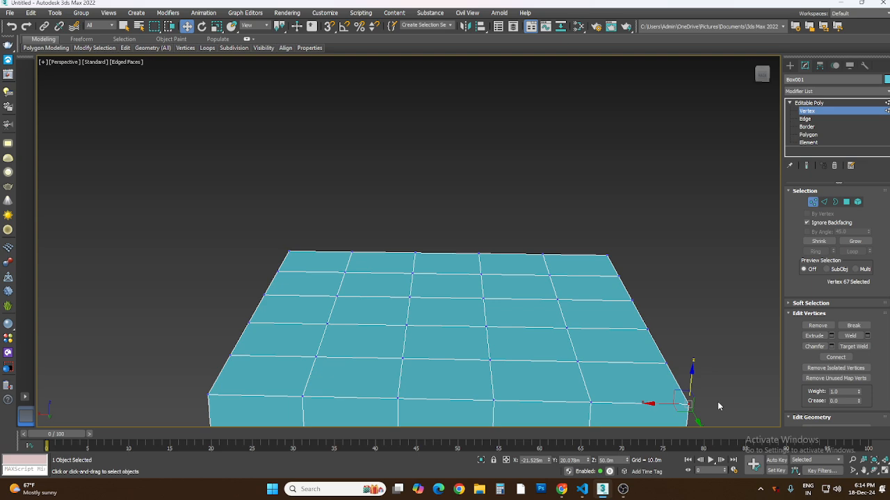
scroll(691, 412, up, 8)
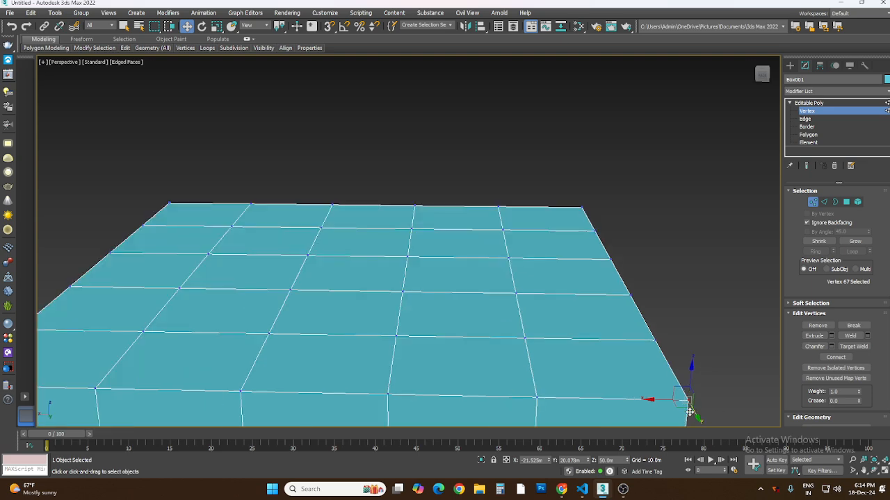
scroll(689, 412, down, 5)
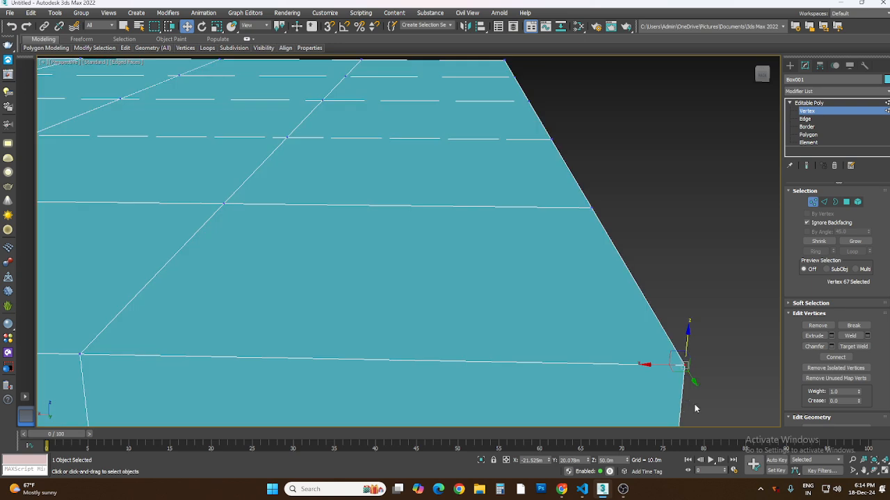
click(814, 346)
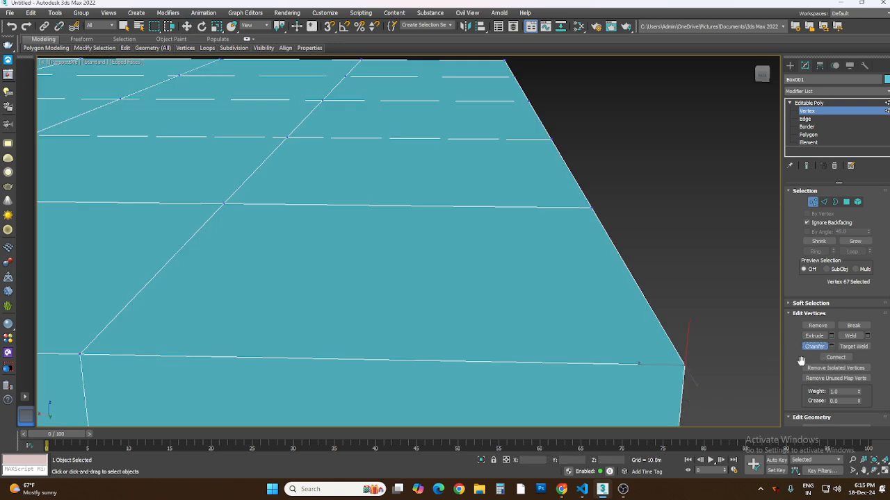
mouse_move(687, 365)
mouse_down()
mouse_move(672, 338)
mouse_move(687, 359)
mouse_move(602, 291)
mouse_up()
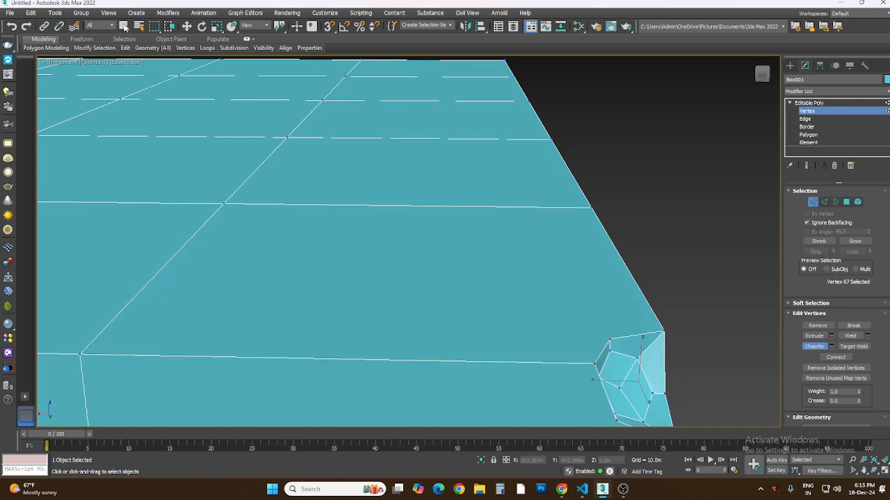
click(683, 267)
key(ctrl+z)
key(ctrl+z)
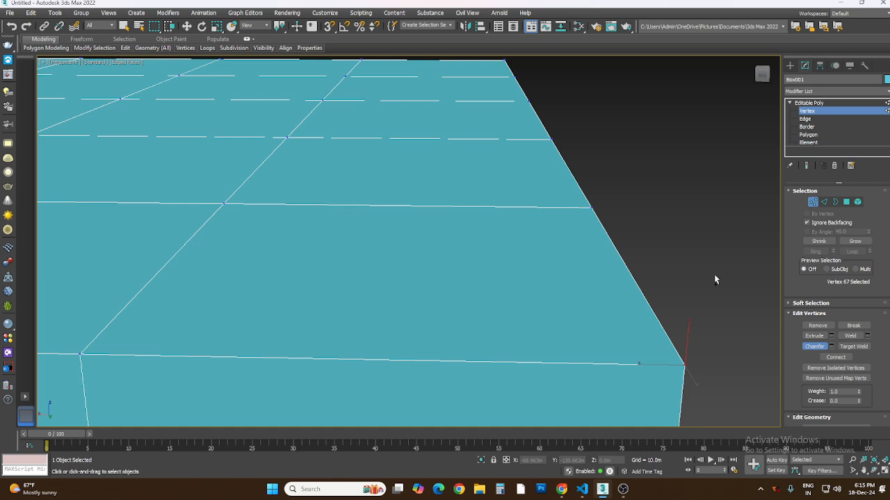
Step: Open the chamfer settings for the corner vertex and raise the vertex chamfer segments to 5
click(832, 349)
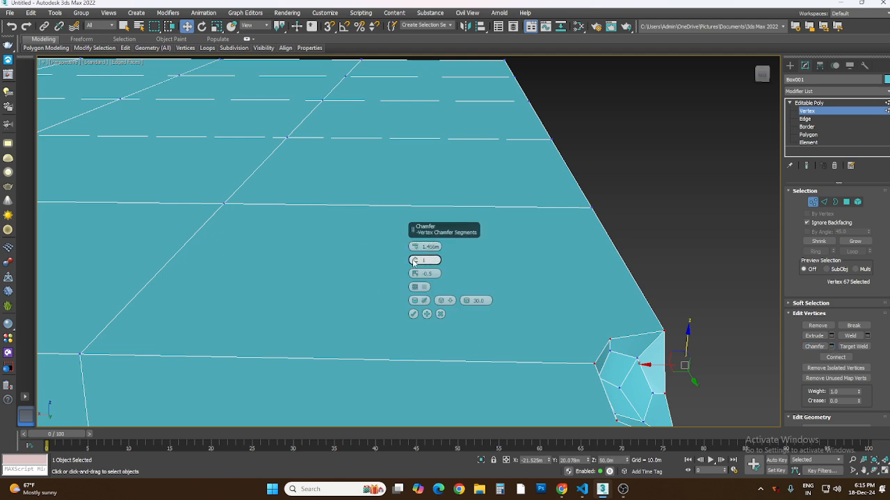
click(413, 261)
click(413, 261)
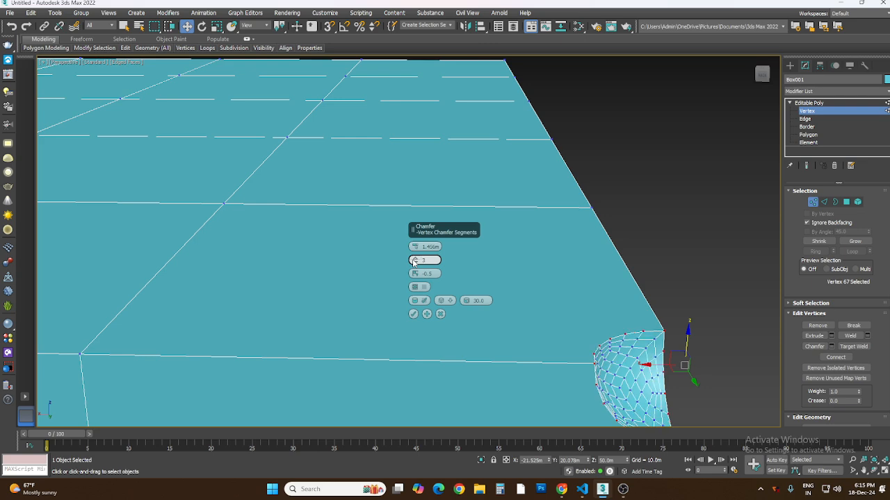
click(414, 260)
click(413, 261)
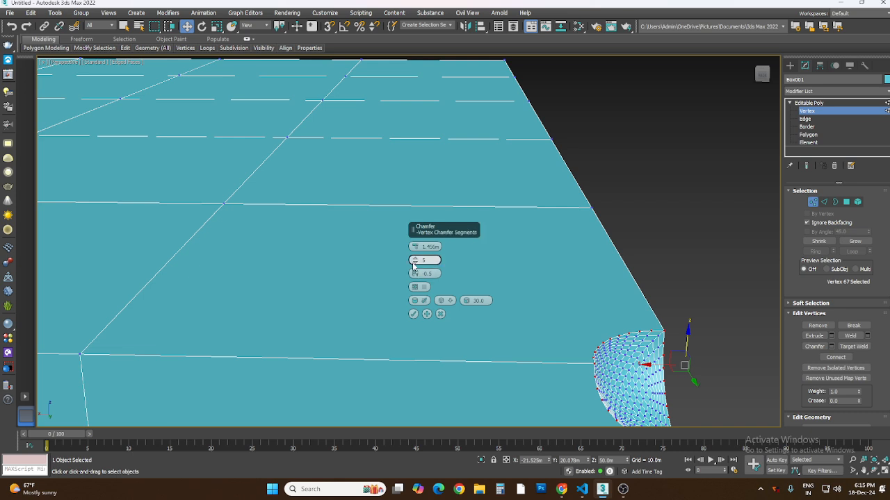
Step: Lower the corner vertex chamfer to 0 segments
click(414, 264)
click(415, 264)
click(414, 264)
click(414, 263)
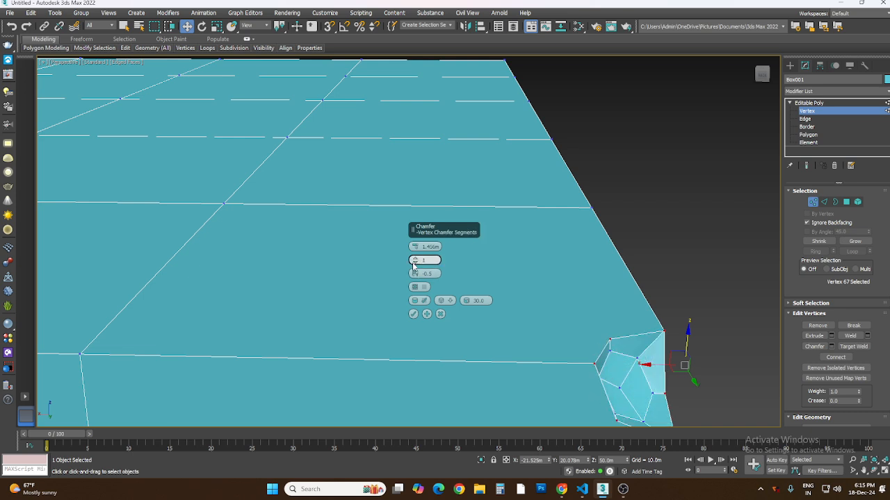
click(415, 263)
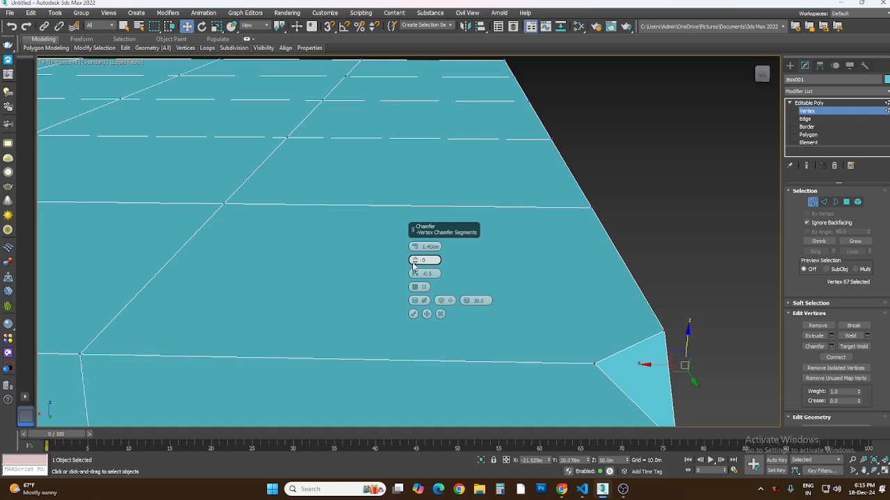
Step: Set the corner chamfer to 3 segments, with an amount of 1.708 m and a depth of -0.44
click(414, 261)
click(415, 259)
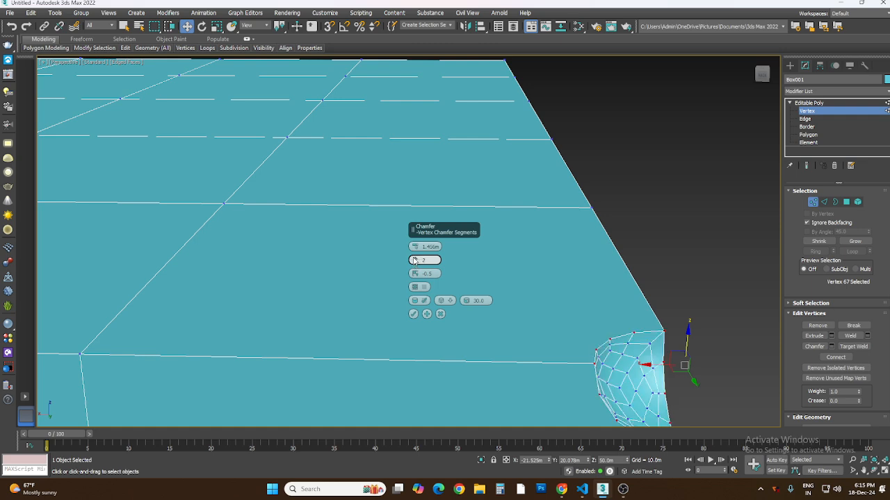
click(414, 259)
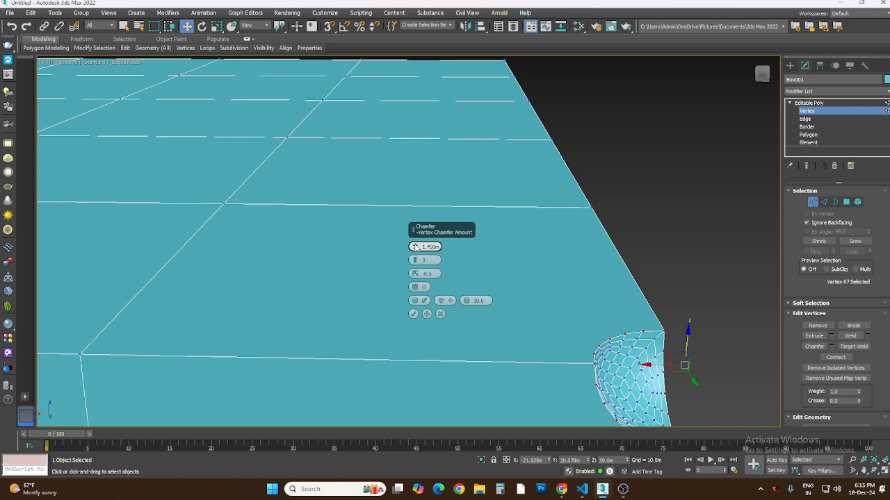
click(415, 247)
drag(415, 248, 416, 281)
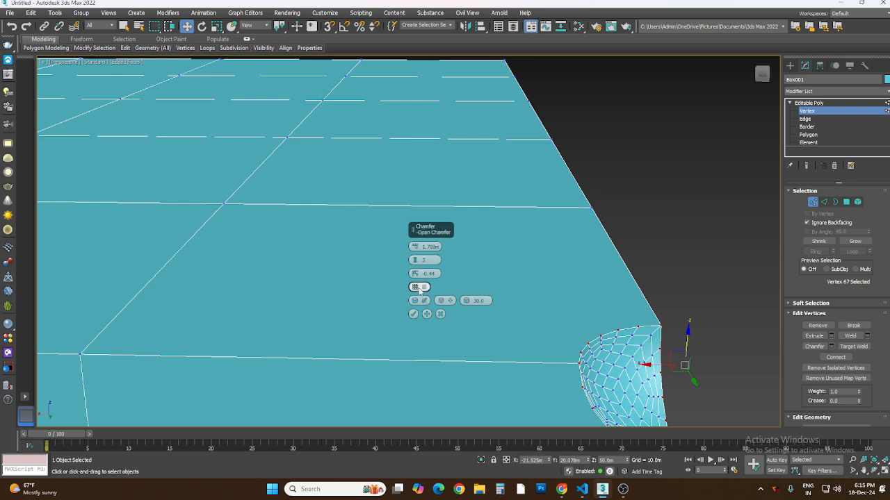
Step: Try Open Chamfer on and off, toggle the Smooth option, and cancel the corner chamfer
click(416, 288)
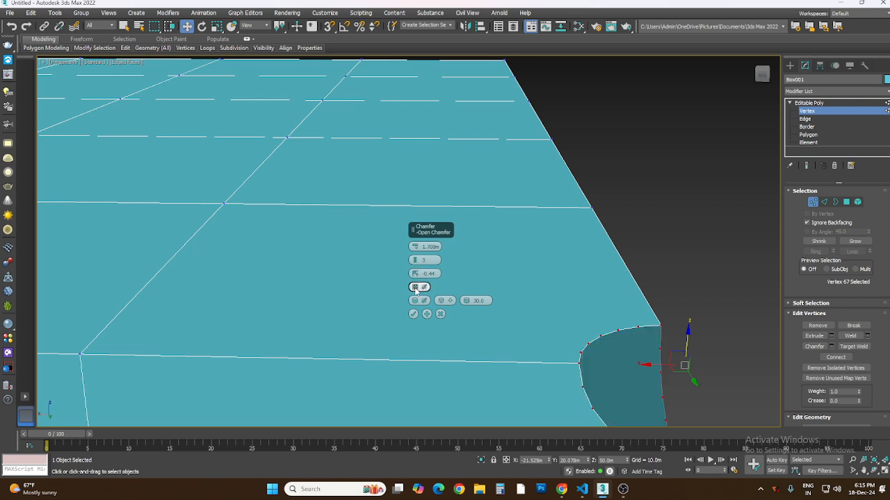
click(416, 288)
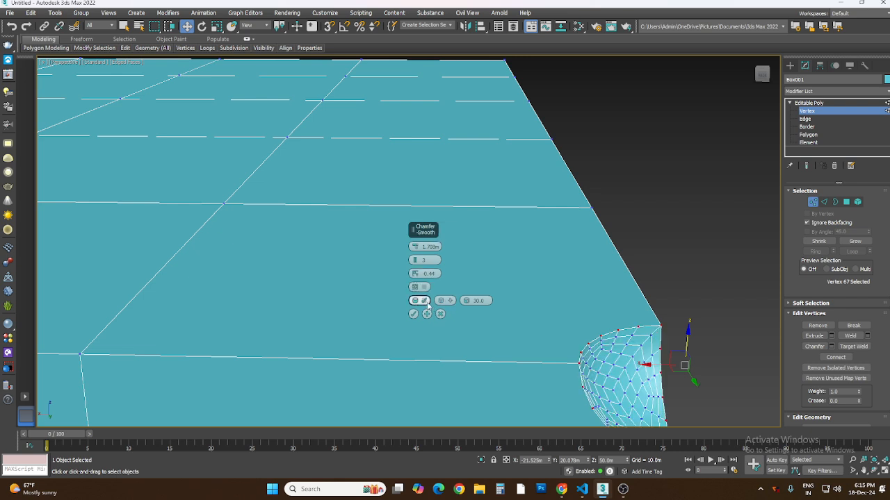
click(426, 302)
click(427, 303)
click(440, 314)
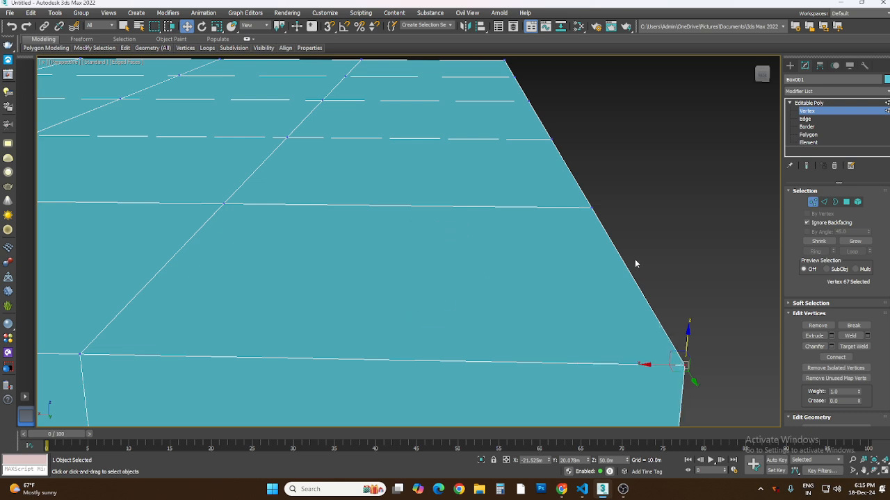
Step: Clear the selection of the corner vertex
click(699, 265)
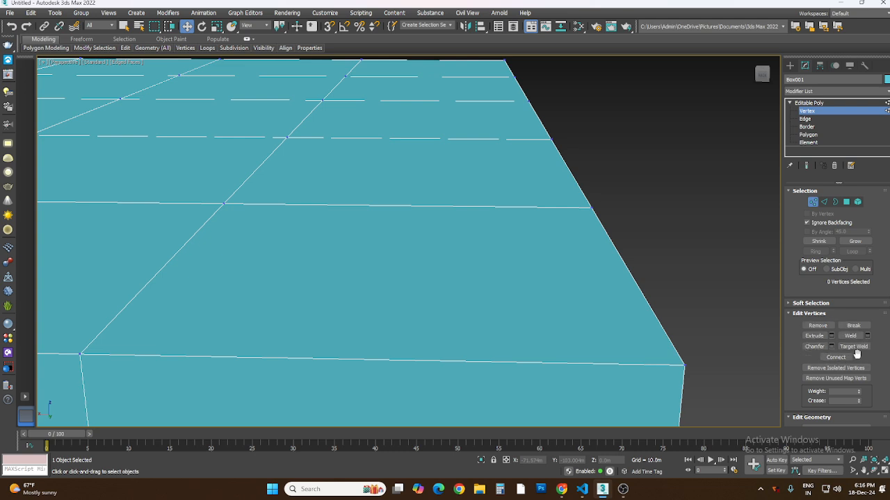
click(684, 365)
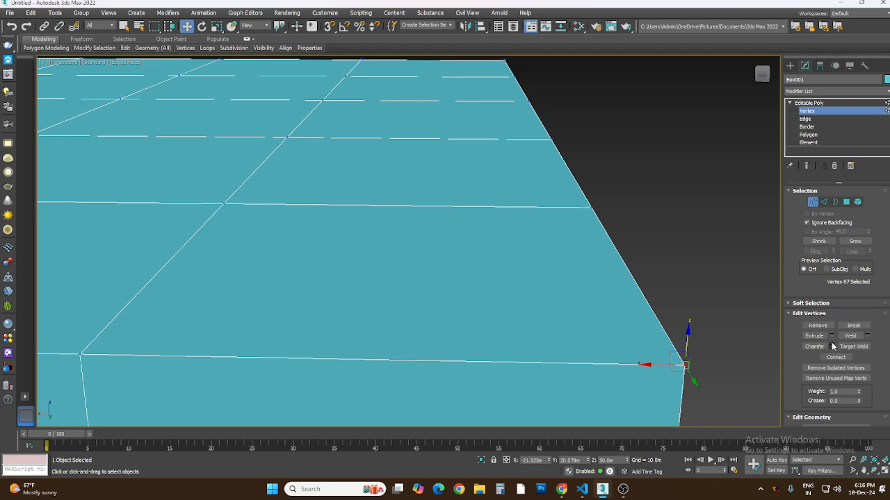
click(715, 296)
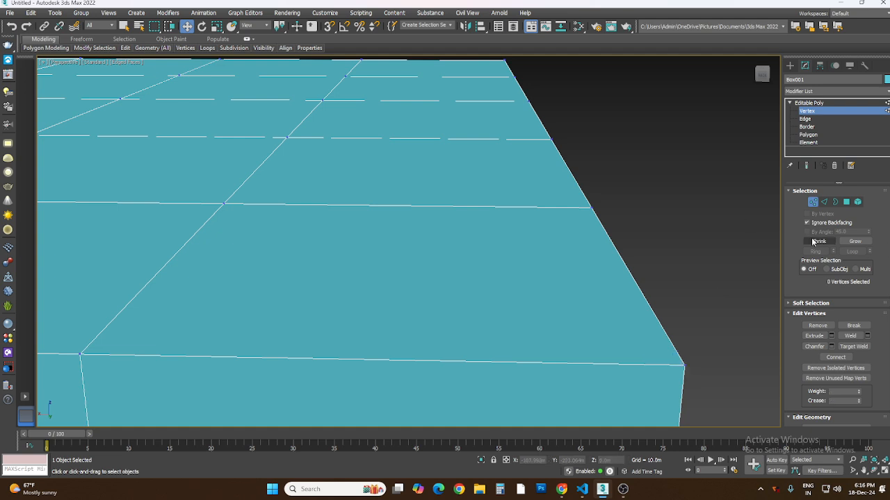
scroll(815, 324, down, 2)
scroll(817, 327, down, 3)
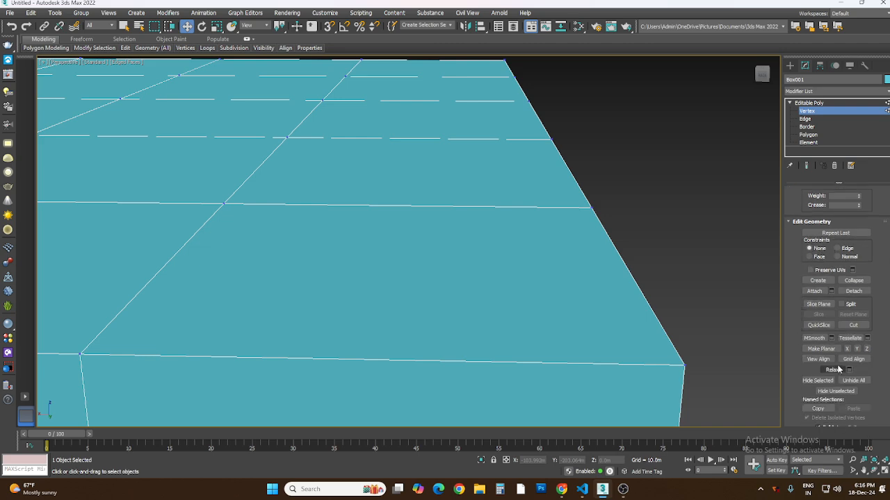
scroll(834, 362, down, 5)
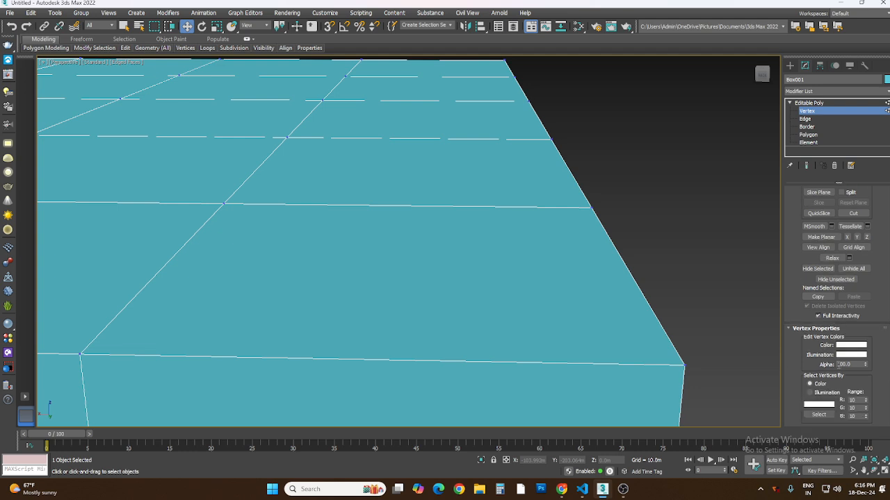
scroll(880, 289, up, 10)
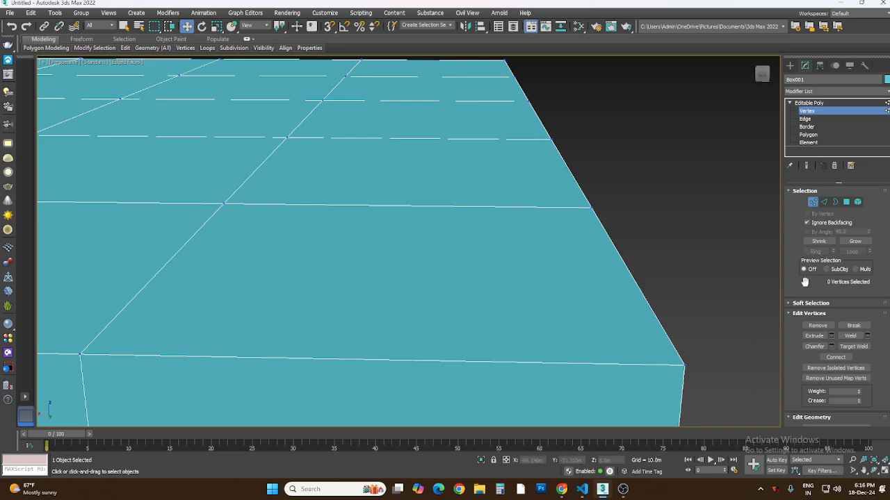
click(813, 202)
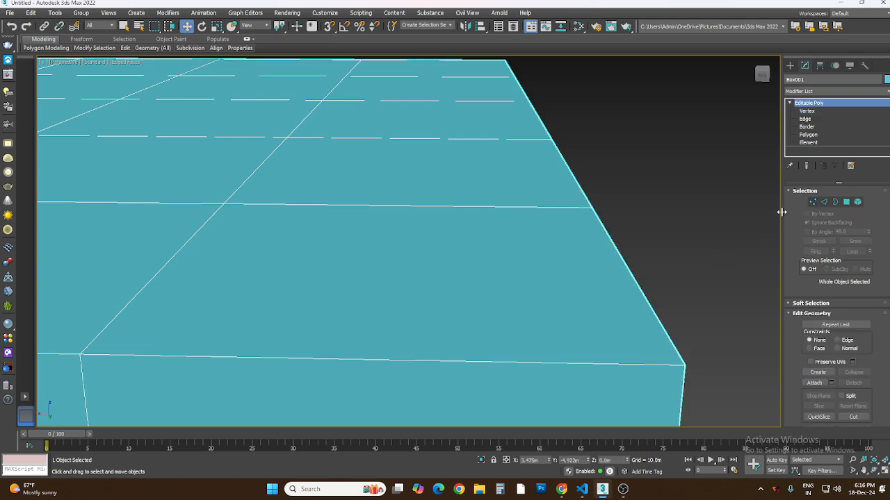
click(813, 202)
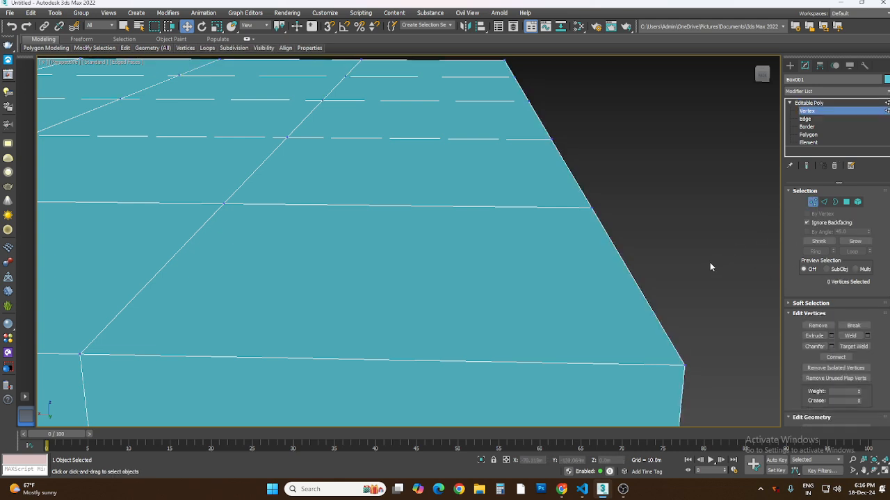
Step: Leave vertex editing, switch to edge editing and select a single edge in the middle of the cube's top face
click(813, 202)
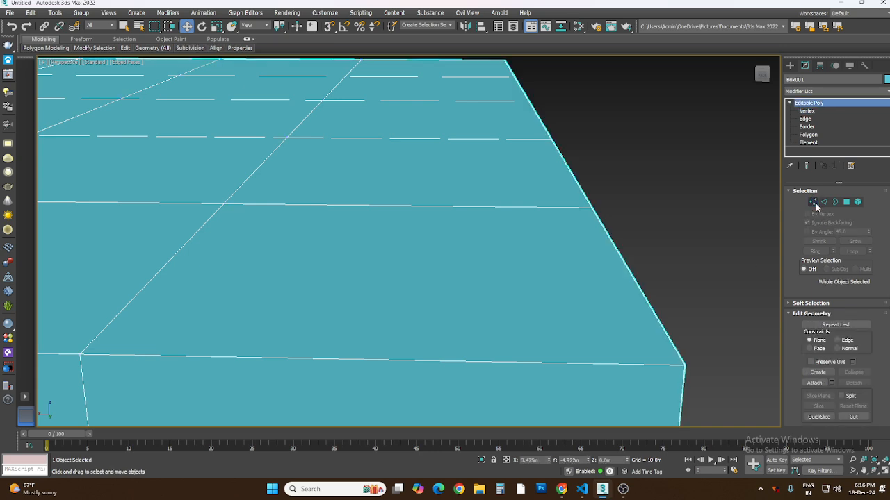
scroll(413, 265, down, 5)
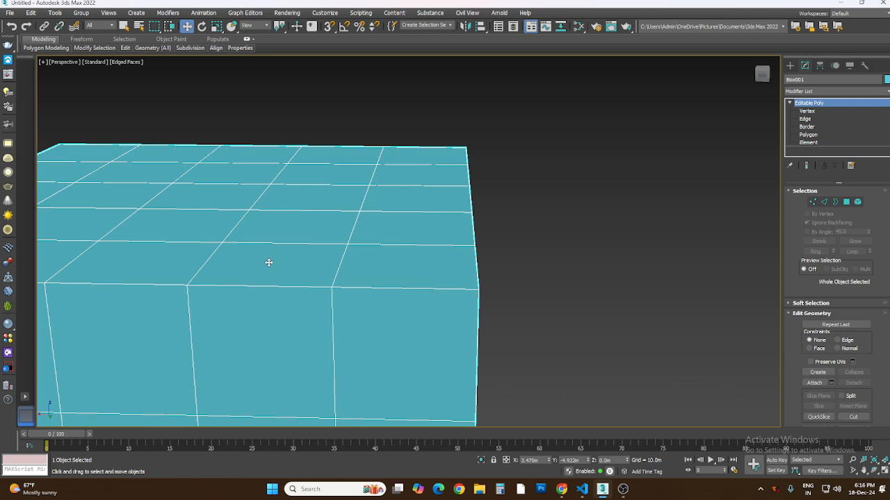
scroll(199, 248, down, 2)
scroll(151, 250, down, 2)
scroll(133, 247, up, 5)
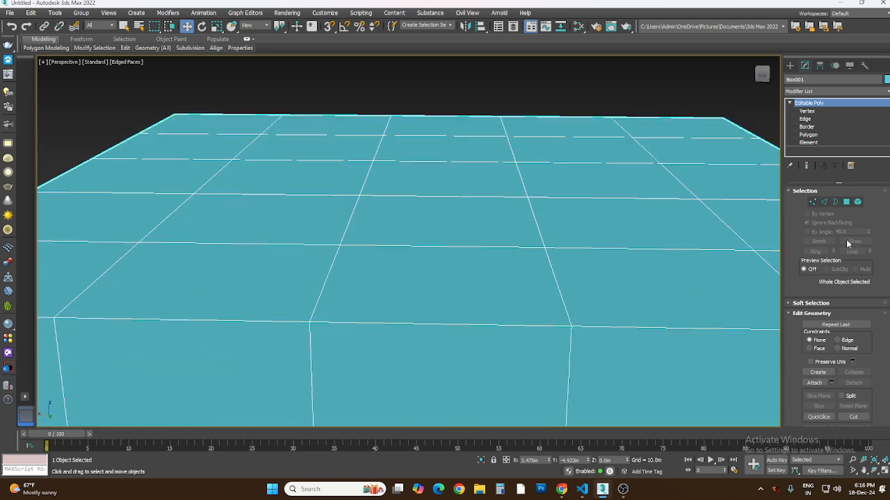
click(824, 202)
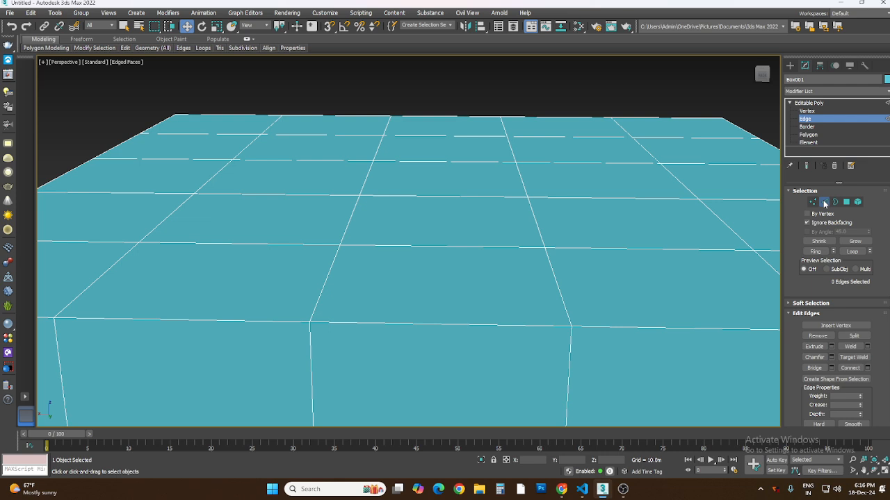
click(362, 192)
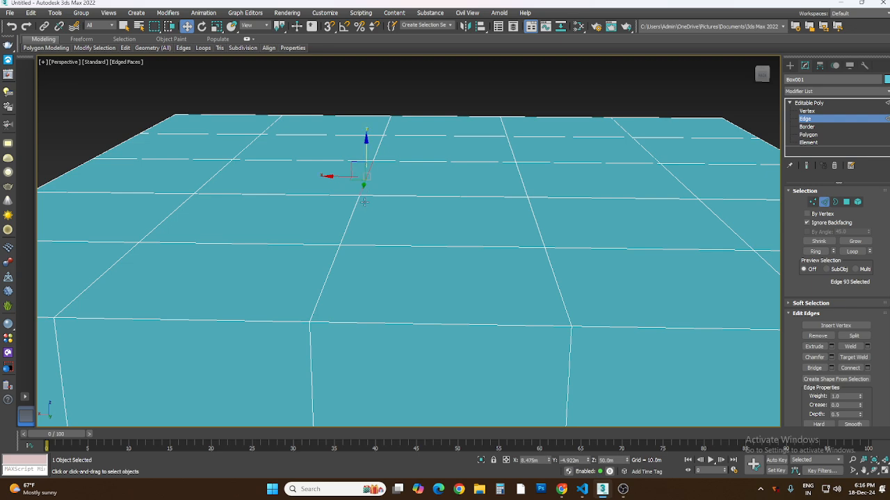
Step: Grow the edge selection outward in three increments and shrink it back to the single starting edge
click(857, 242)
click(855, 242)
click(856, 242)
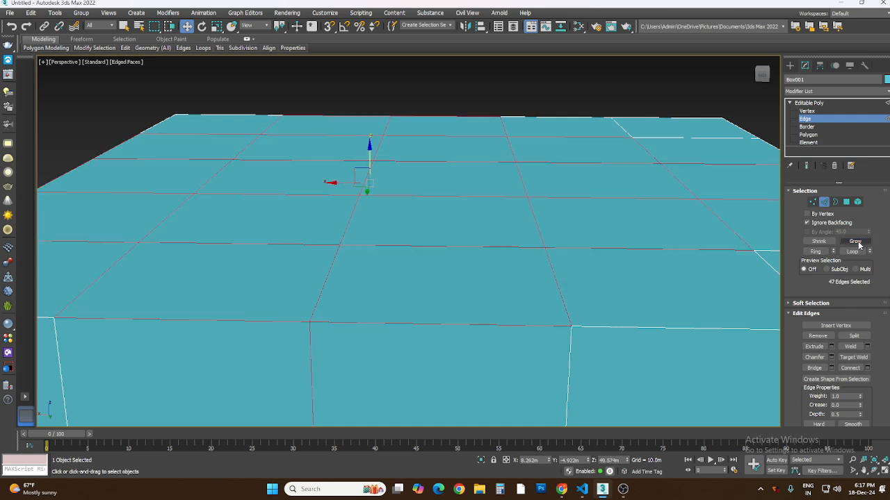
click(819, 242)
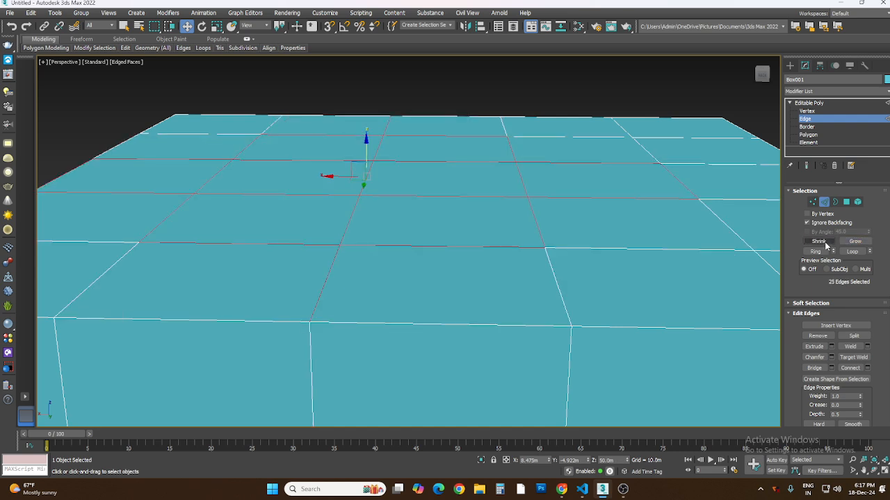
click(820, 241)
click(820, 242)
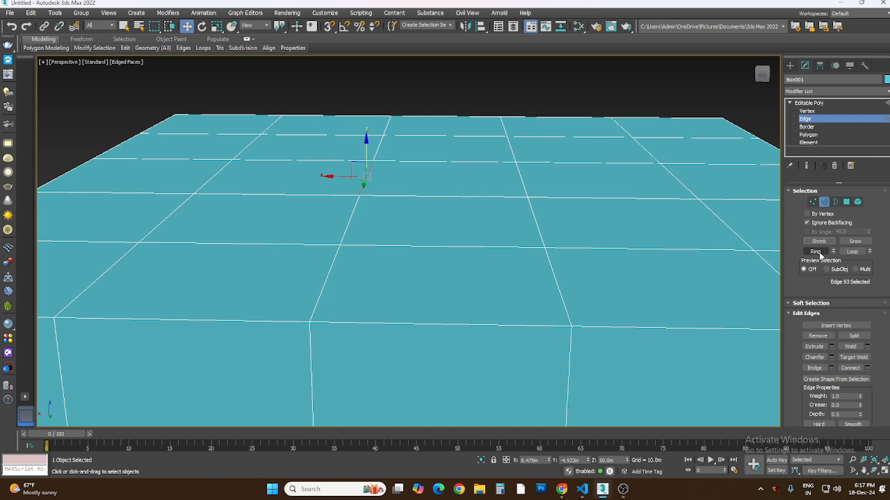
Step: Extend the selected edge to its full ring, try raising the ring vertically, and undo the move
click(817, 252)
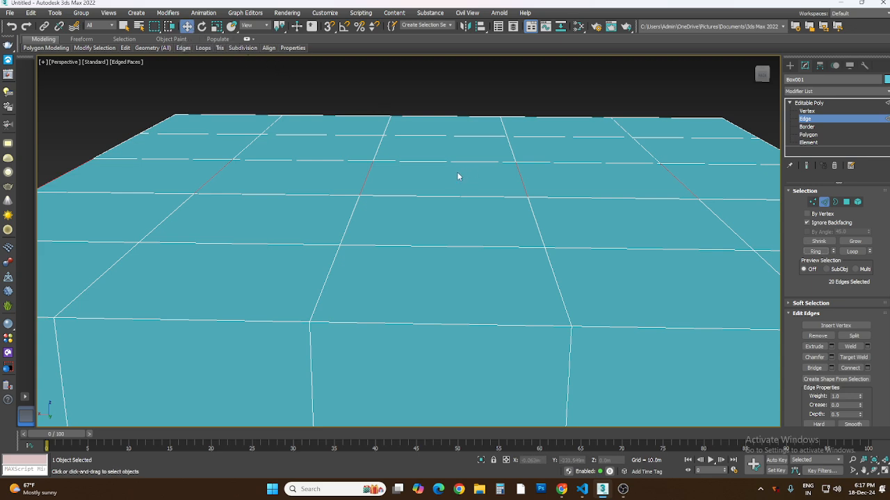
scroll(450, 174, down, 5)
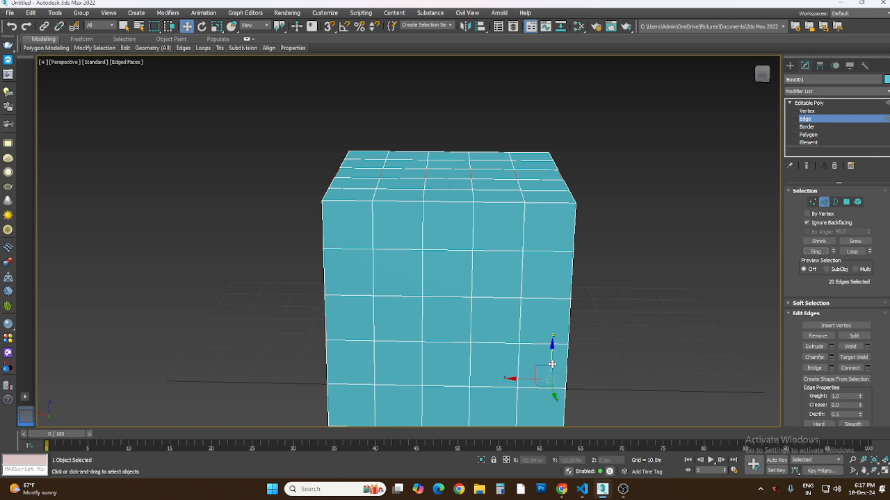
drag(552, 348, 553, 331)
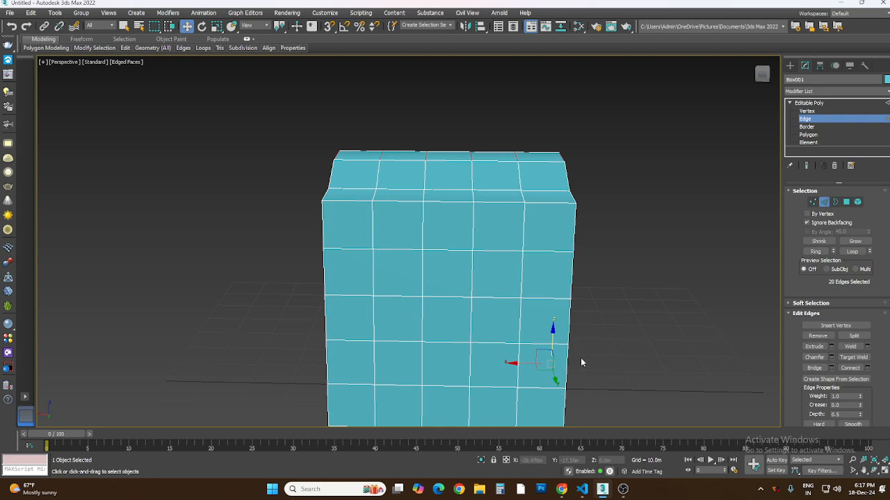
click(875, 470)
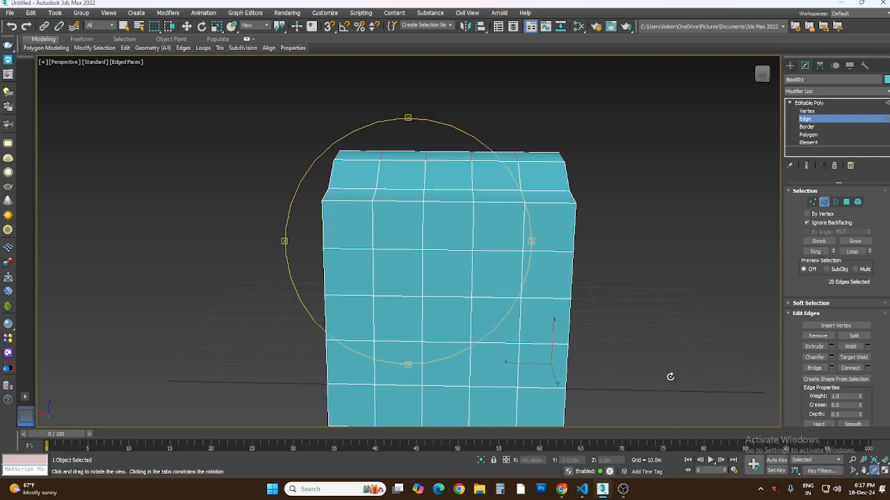
drag(480, 261, 422, 267)
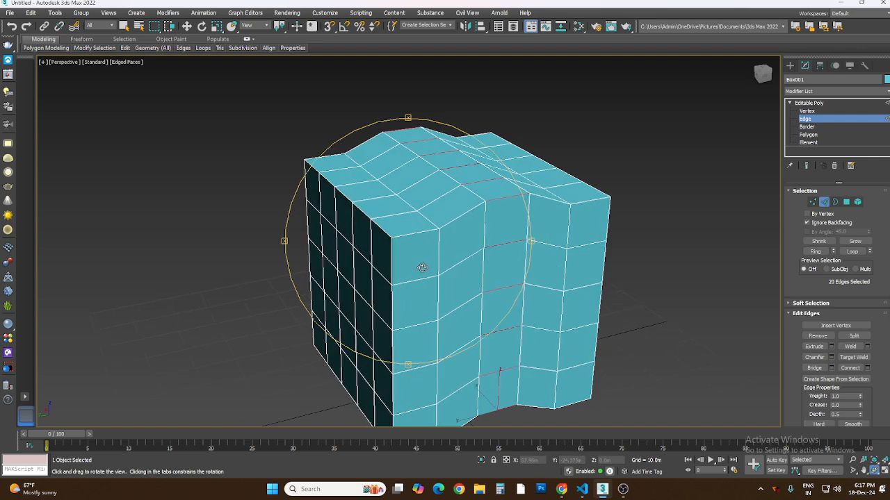
right_click(657, 271)
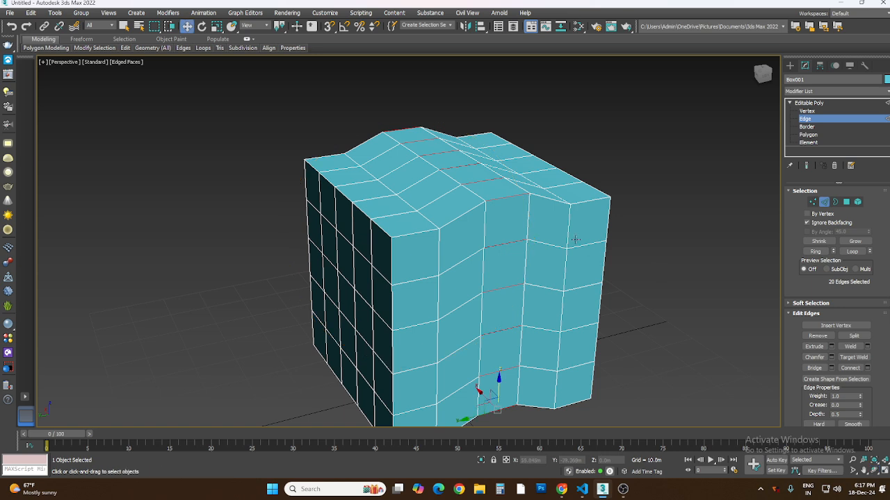
key(ctrl+z)
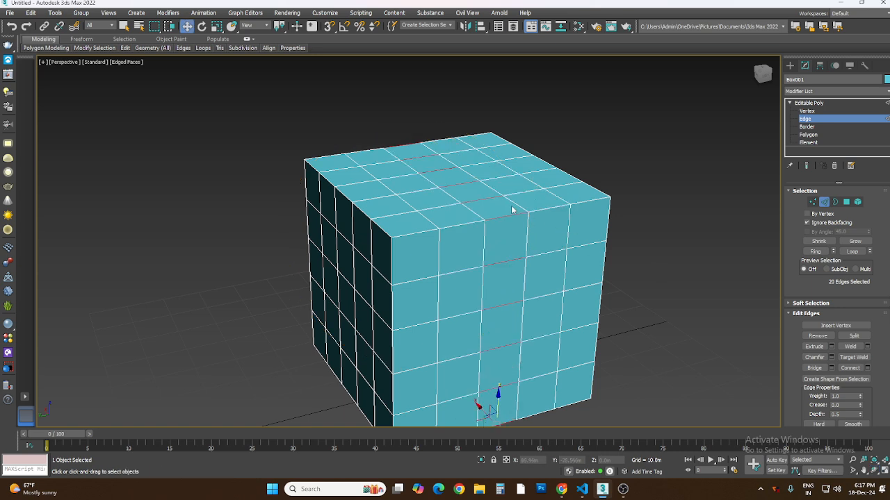
Step: Select another top-face edge, extend it to its full loop, try raising the loop vertically, and undo the move
click(478, 199)
click(577, 166)
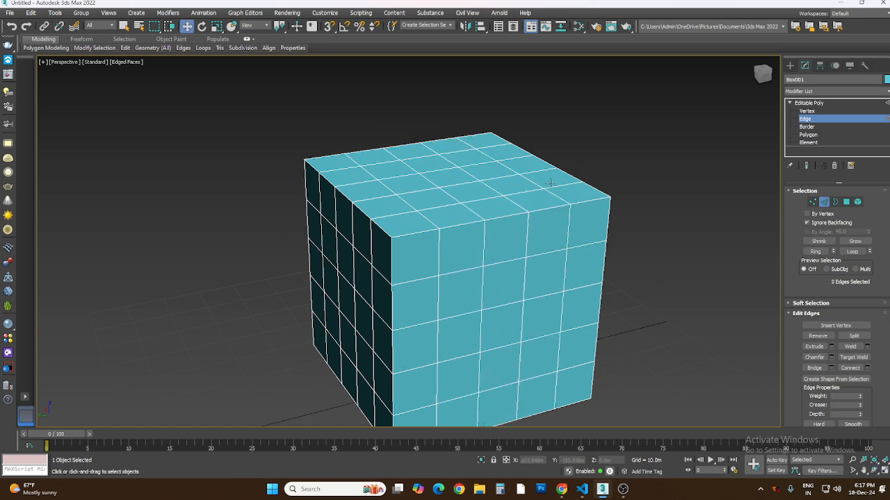
click(456, 183)
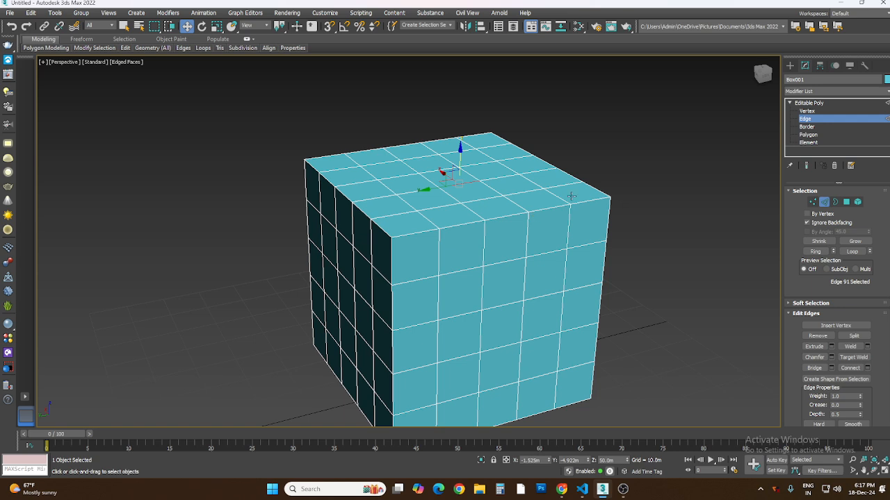
click(853, 252)
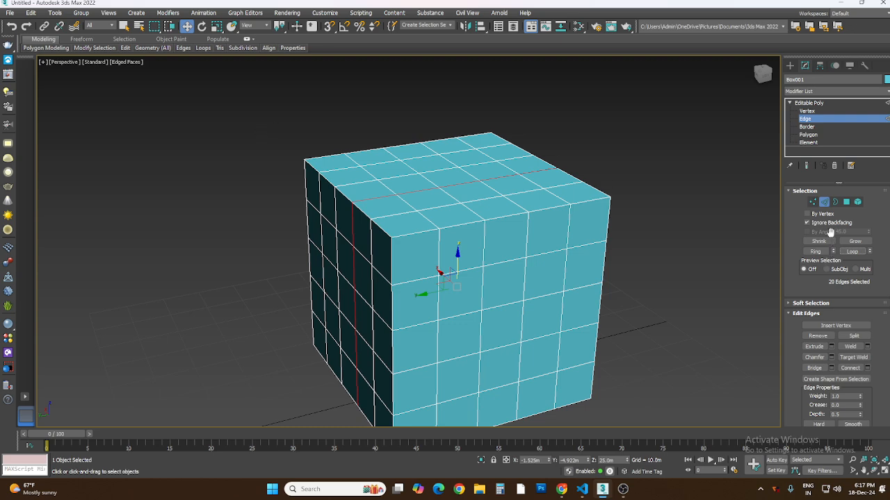
click(153, 47)
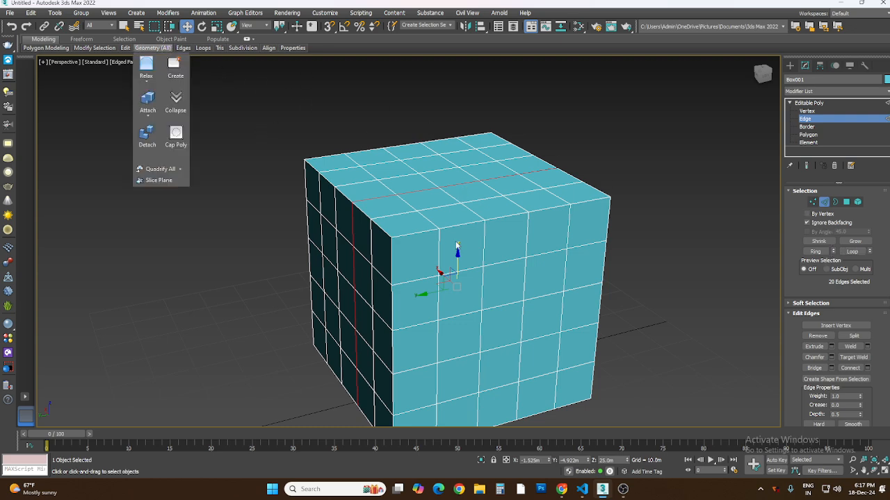
drag(457, 254, 457, 213)
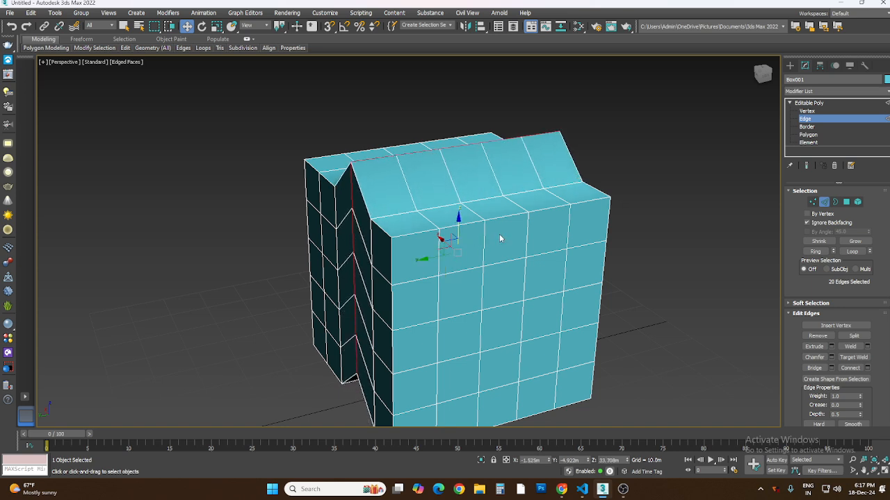
click(874, 470)
drag(383, 268, 473, 266)
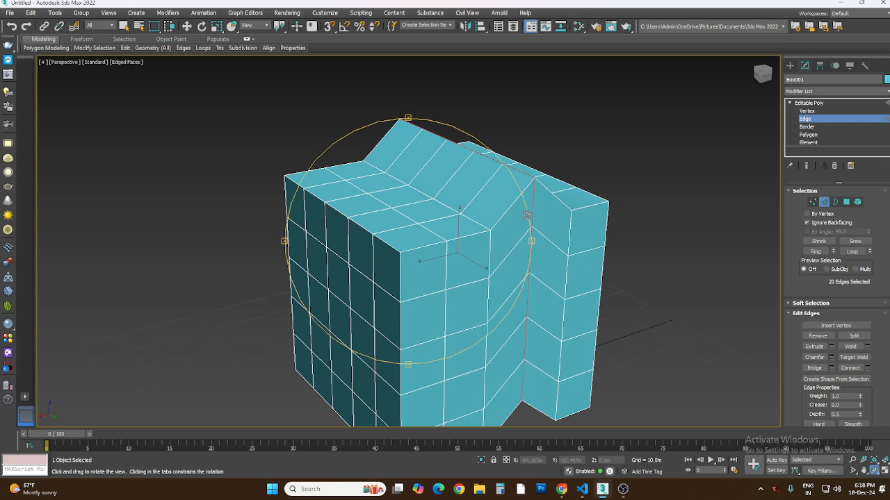
key(ctrl+z)
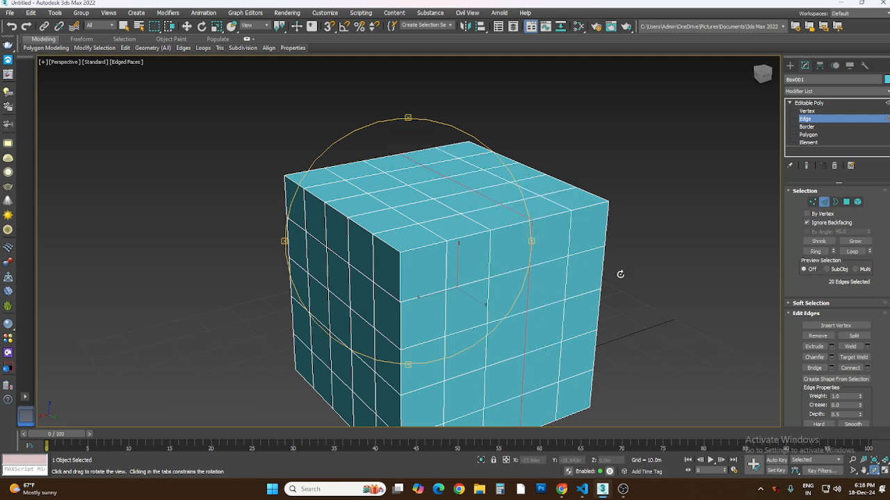
key(w)
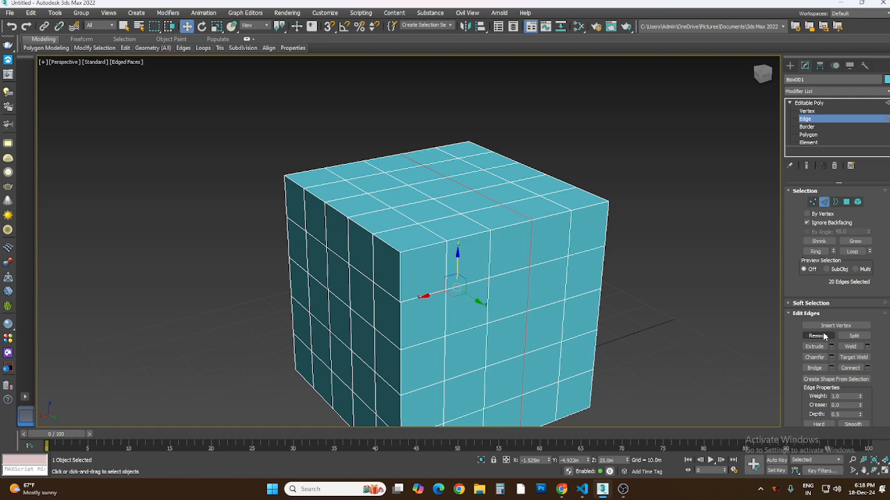
Step: Remove the edge at the centre of the cube's top face
click(485, 198)
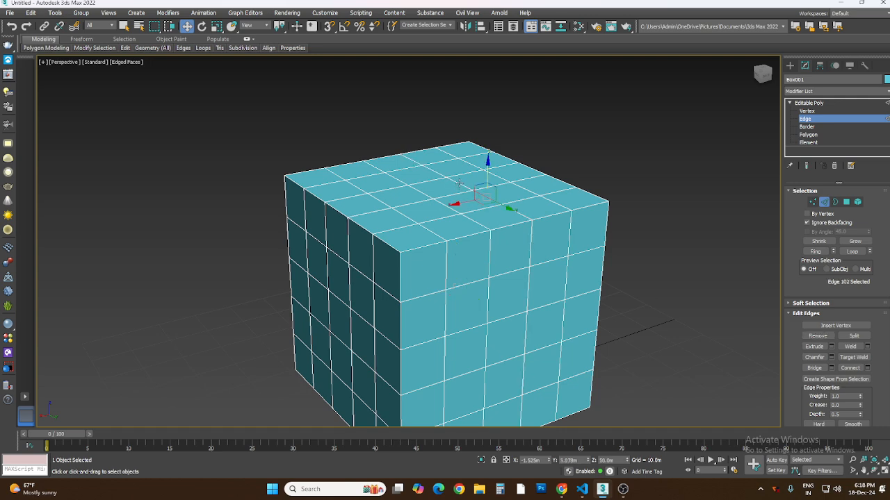
click(459, 182)
click(820, 337)
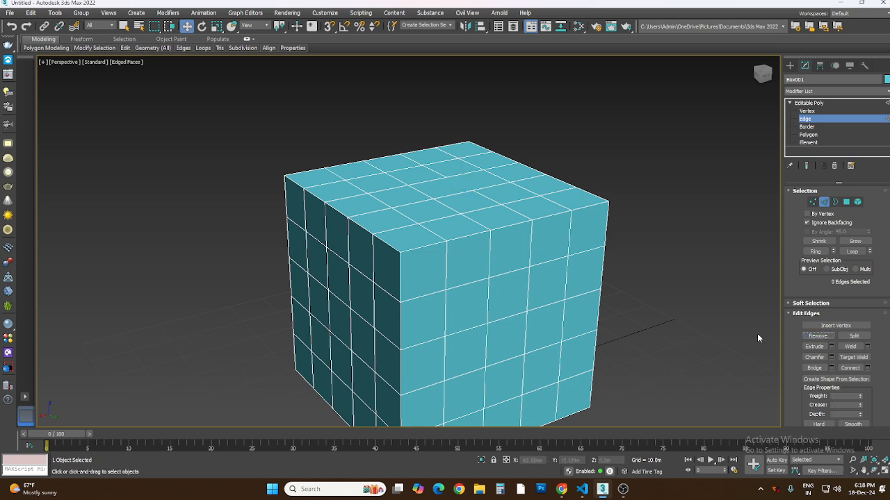
Step: Try splitting an edge bordering the removed one and shifting it across the top face, and undo the changes
click(460, 173)
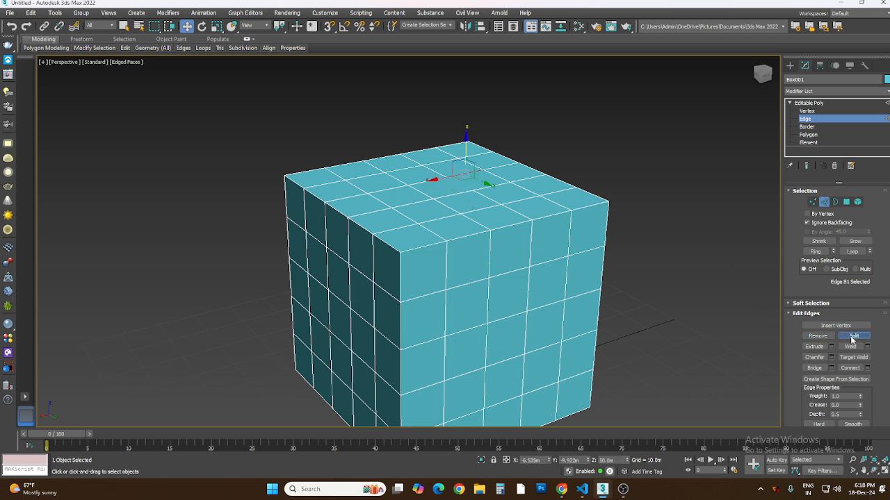
drag(477, 179, 486, 189)
scroll(453, 166, up, 3)
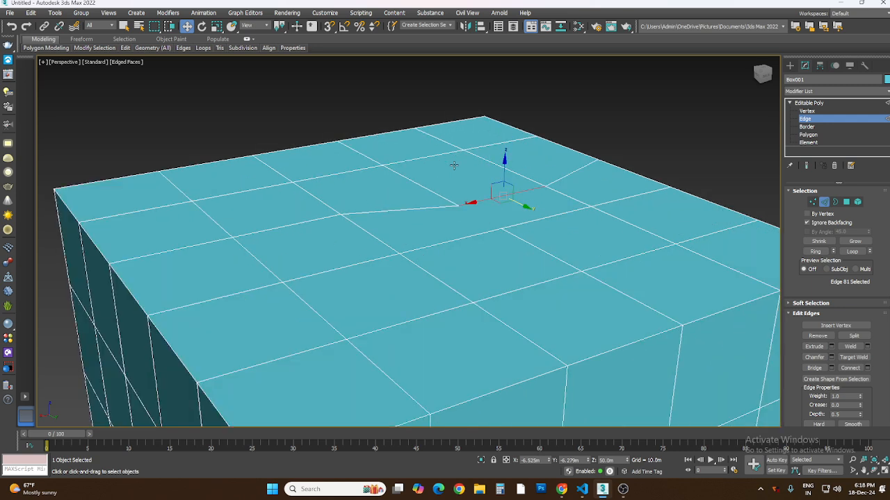
key(ctrl+z)
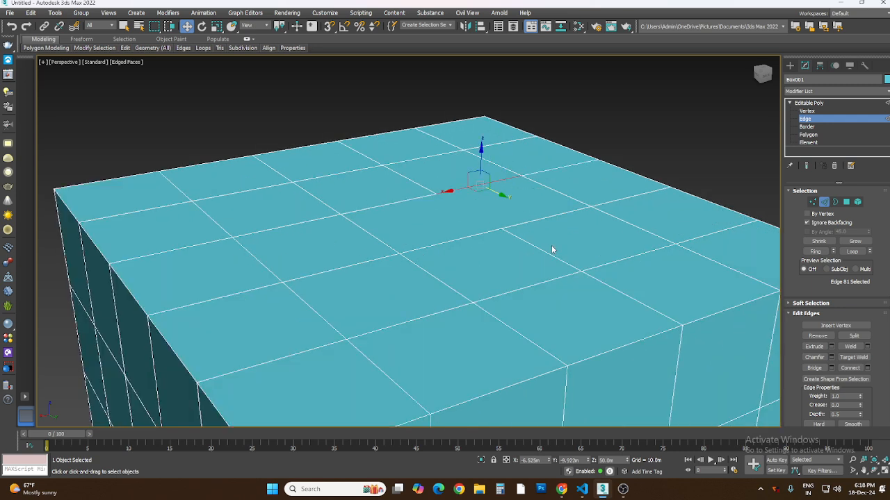
key(ctrl+z)
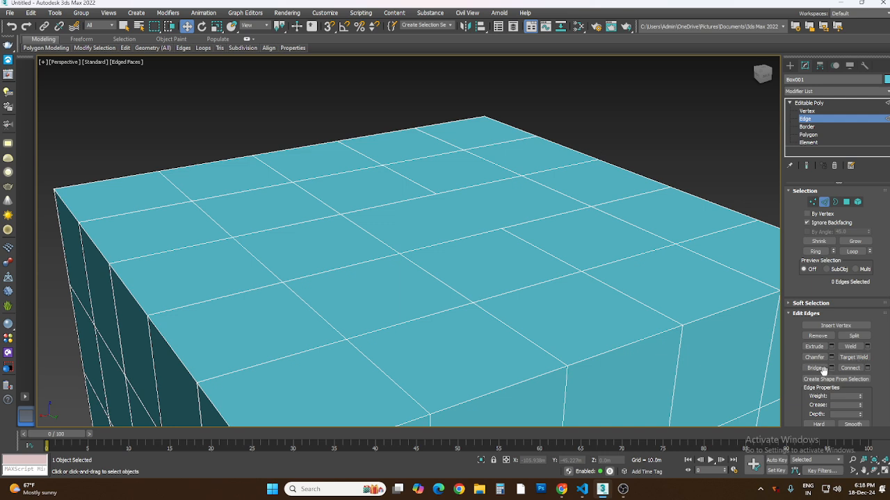
Step: Select the four top-face edges on the two rows bordering the removed edge and open the Connect Edges settings
click(473, 236)
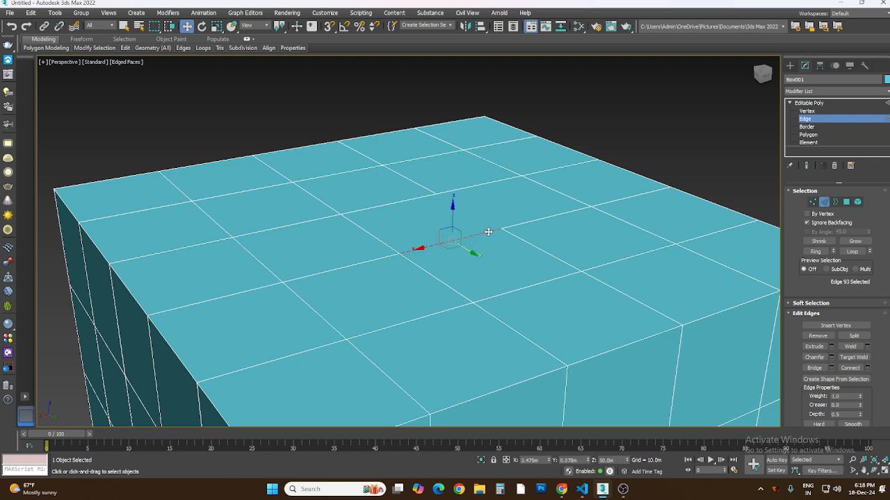
ctrl+click(515, 224)
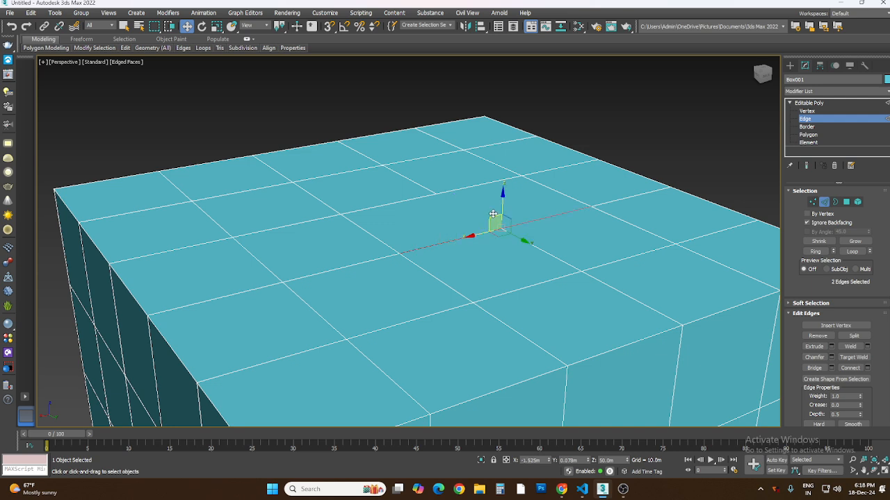
ctrl+click(459, 191)
ctrl+click(409, 199)
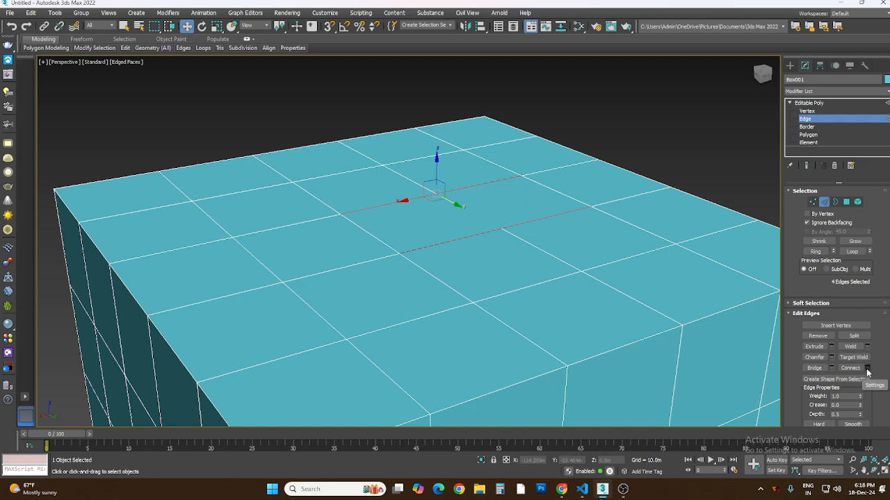
click(866, 368)
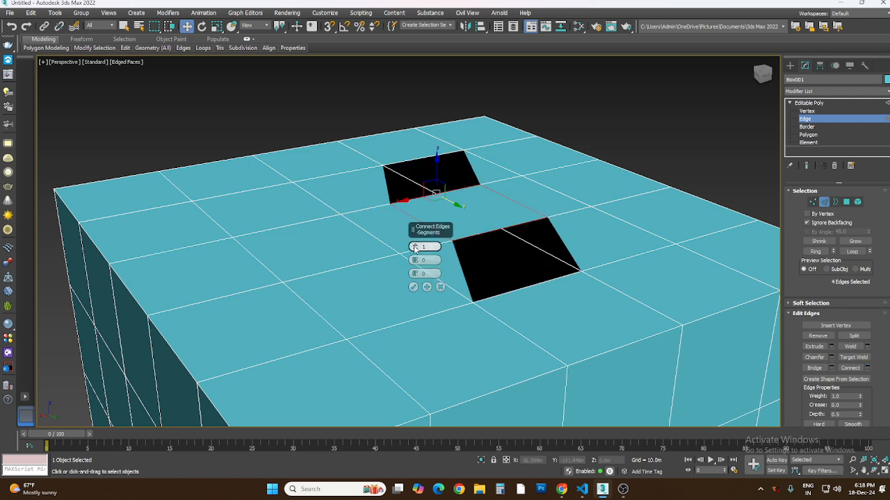
Step: Try a higher segment count for the edge connection and return it to 1
scroll(415, 248, up, 1)
scroll(415, 248, up, 1)
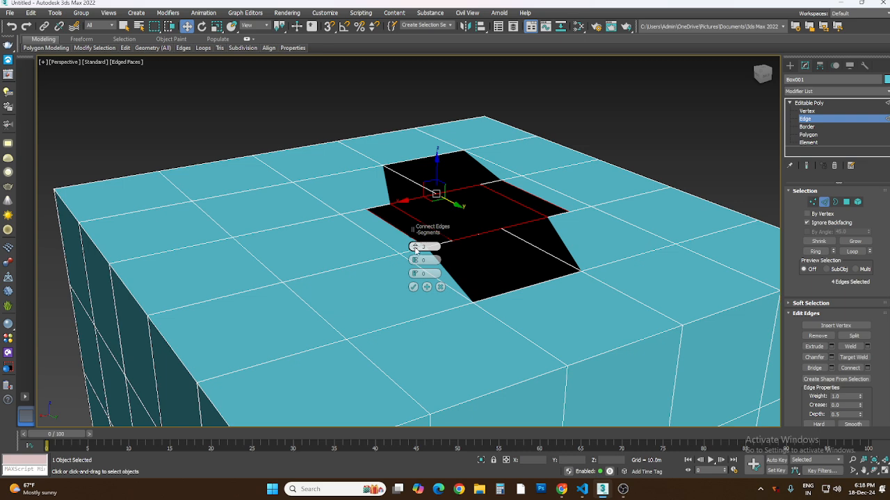
scroll(415, 248, down, 1)
scroll(415, 248, down, 1)
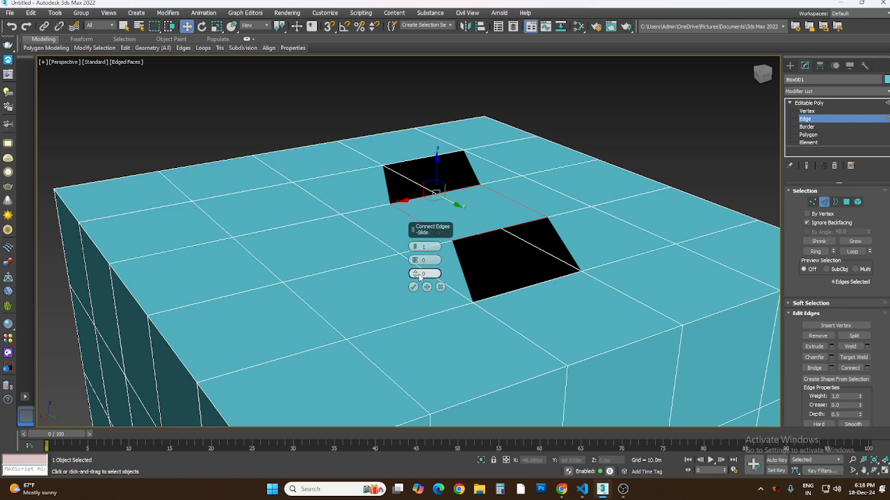
Step: Try slide values from 1 to 5 for the edge connection, cancel it and clear the edge selection
scroll(415, 275, up, 1)
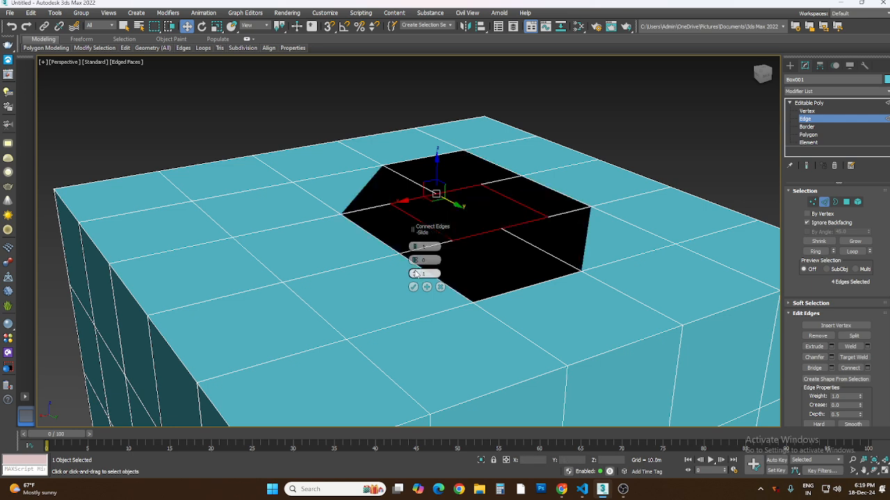
scroll(415, 275, up, 1)
scroll(415, 274, up, 1)
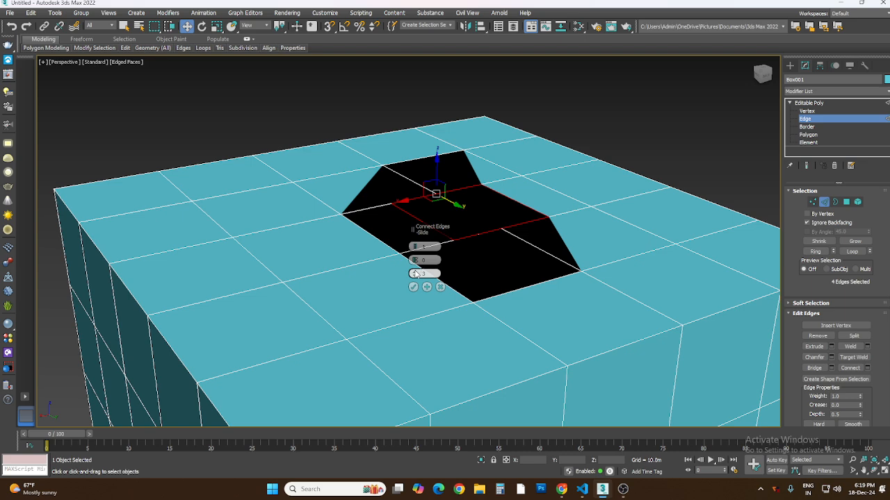
scroll(415, 275, up, 2)
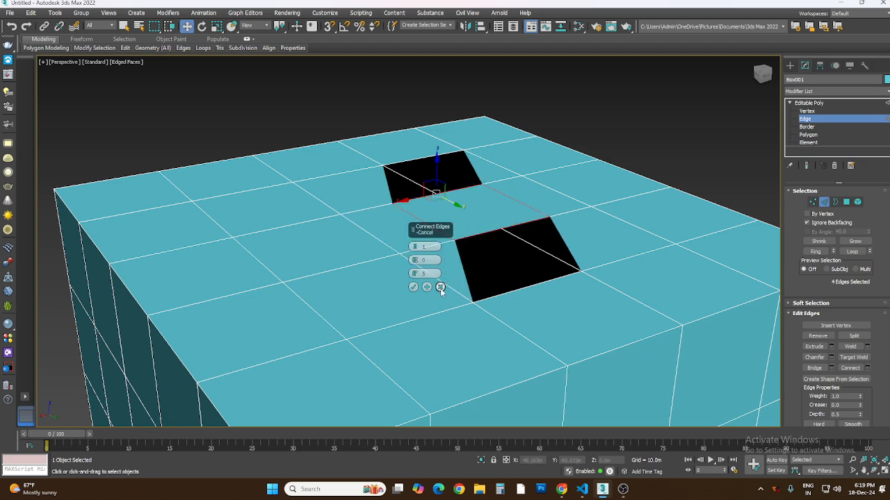
click(440, 288)
click(633, 140)
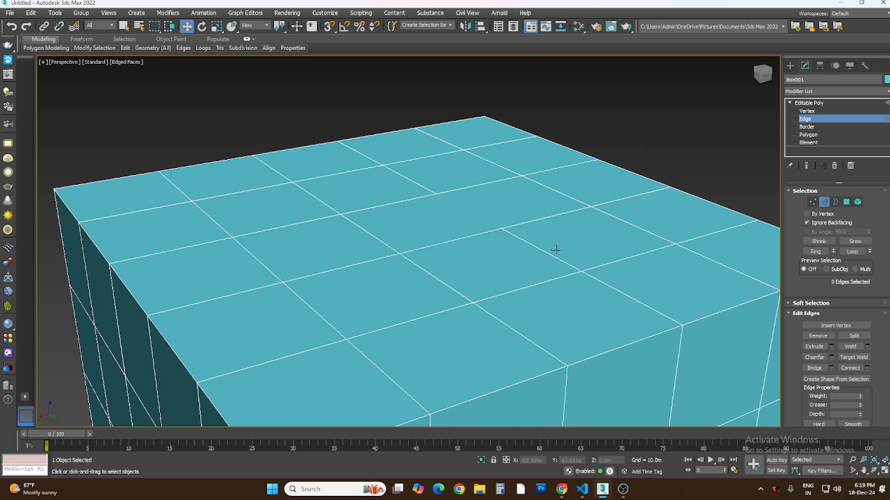
Step: Connect two facing parallel edges of a top-face polygon in front of the merged centre polygon, using 4 segments and an adjusted slide
click(351, 265)
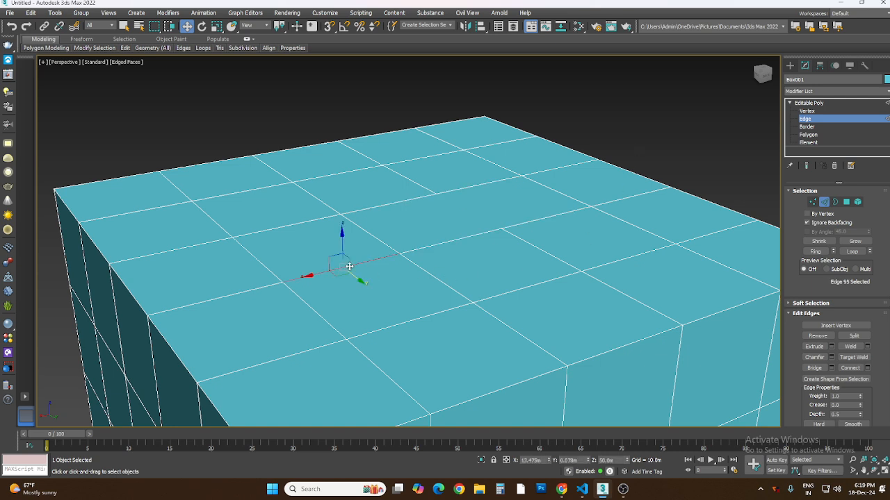
ctrl+click(406, 321)
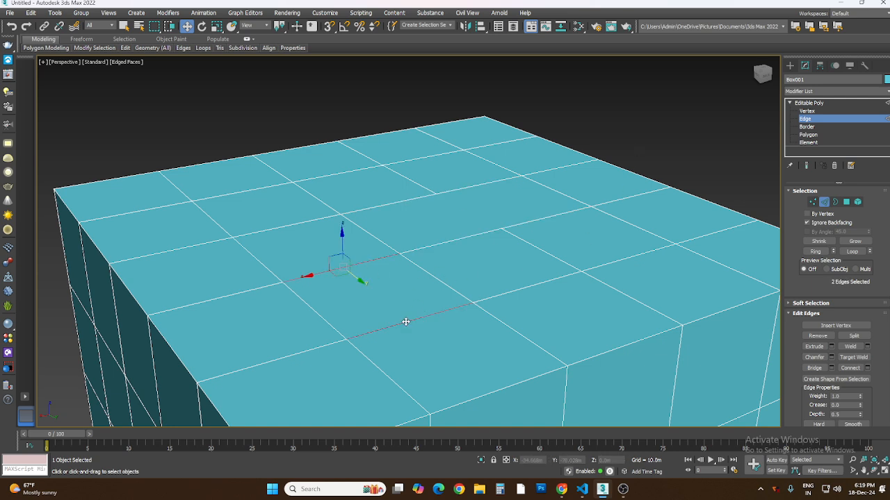
click(867, 368)
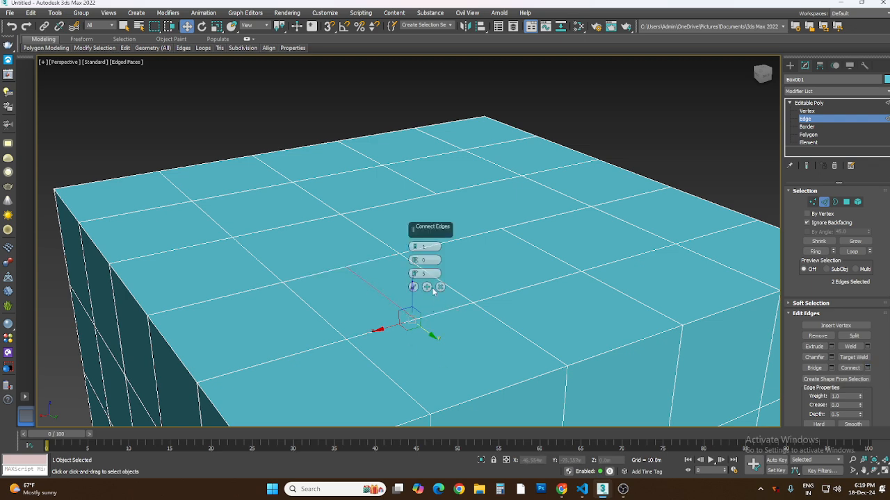
click(415, 248)
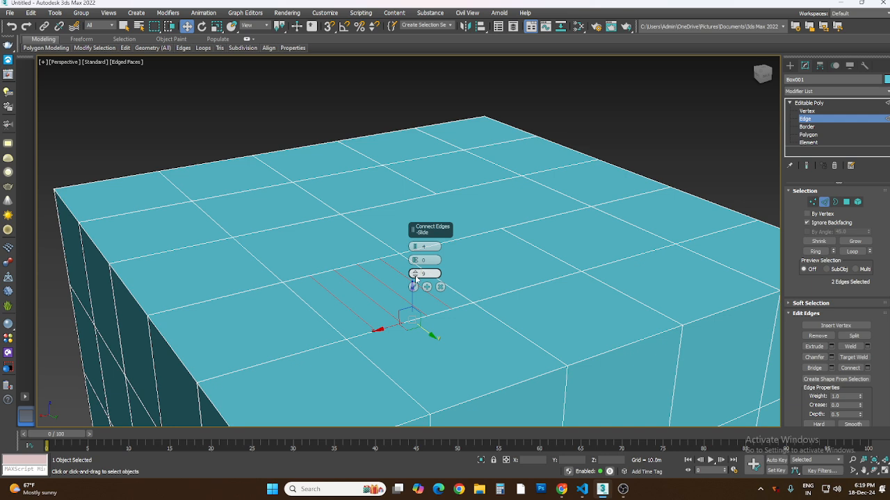
mouse_move(415, 277)
mouse_down()
mouse_move(375, 314)
mouse_move(367, 310)
mouse_move(393, 298)
mouse_move(378, 358)
mouse_move(368, 271)
mouse_move(401, 270)
mouse_move(380, 292)
mouse_move(404, 265)
mouse_up()
click(415, 287)
click(433, 336)
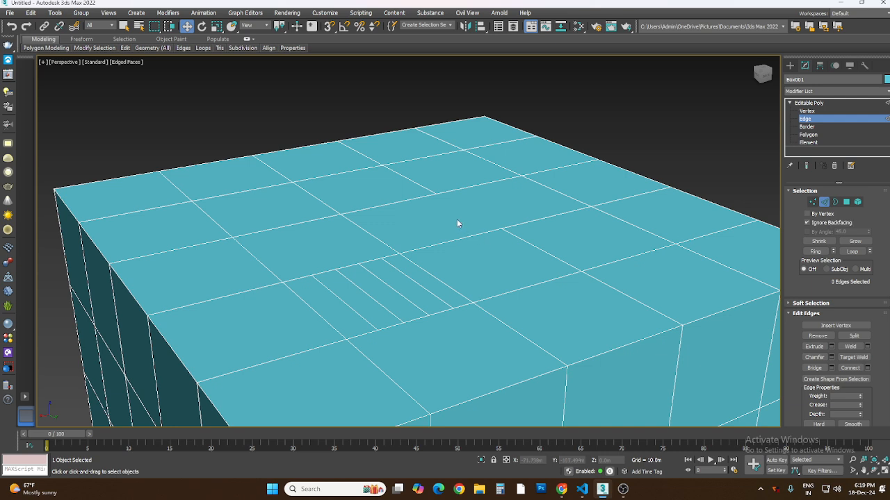
Step: Delete the merged polygon at the centre of the cube's top face in Polygon mode
click(847, 203)
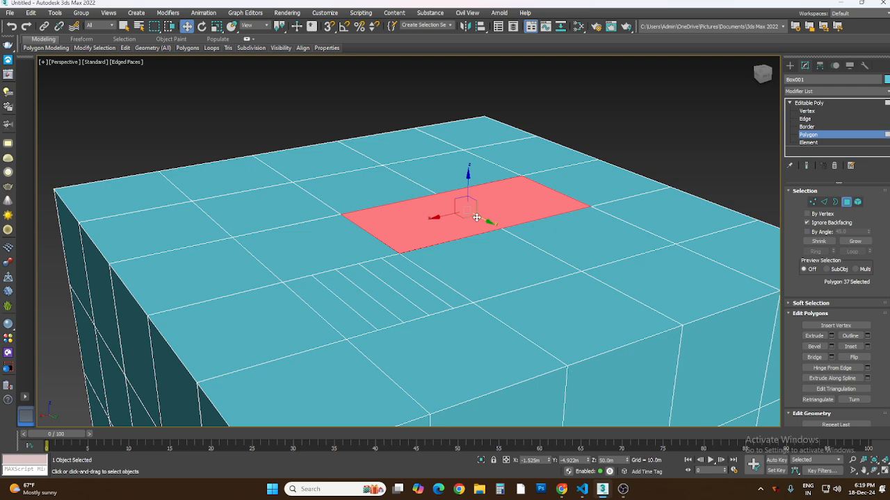
key(Delete)
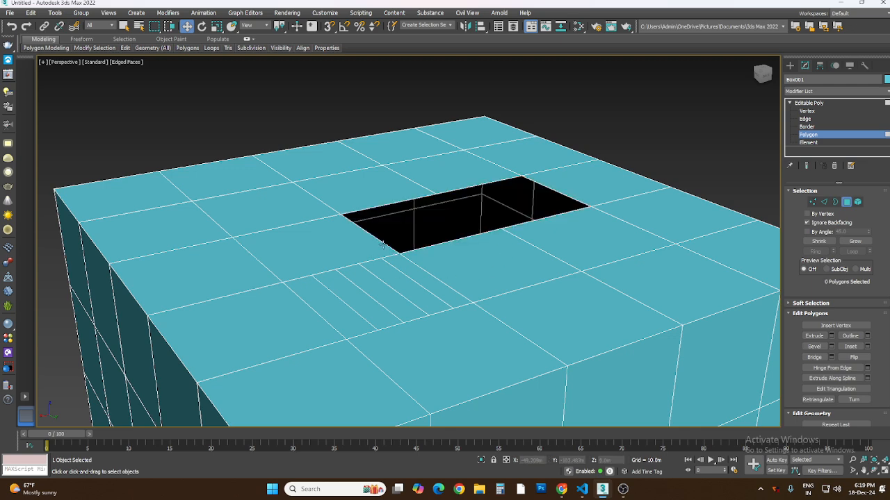
click(874, 471)
mouse_move(410, 265)
mouse_down()
mouse_move(408, 253)
mouse_move(427, 274)
mouse_move(424, 264)
mouse_up()
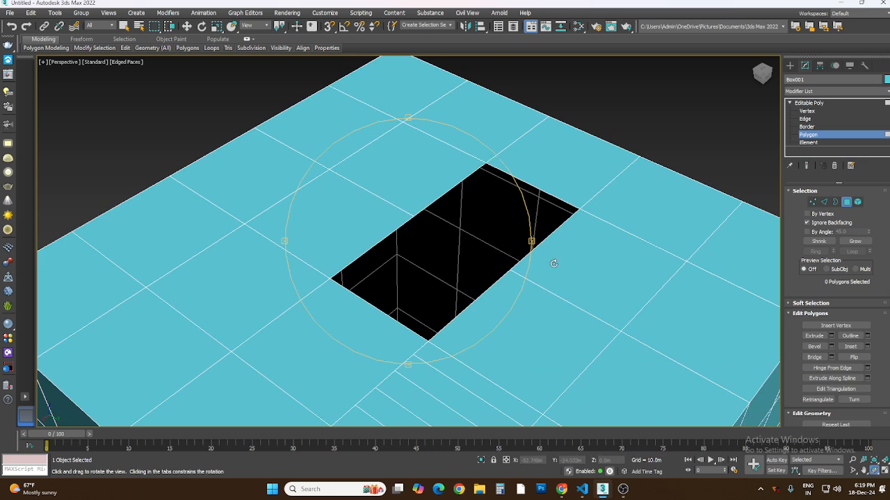
key(w)
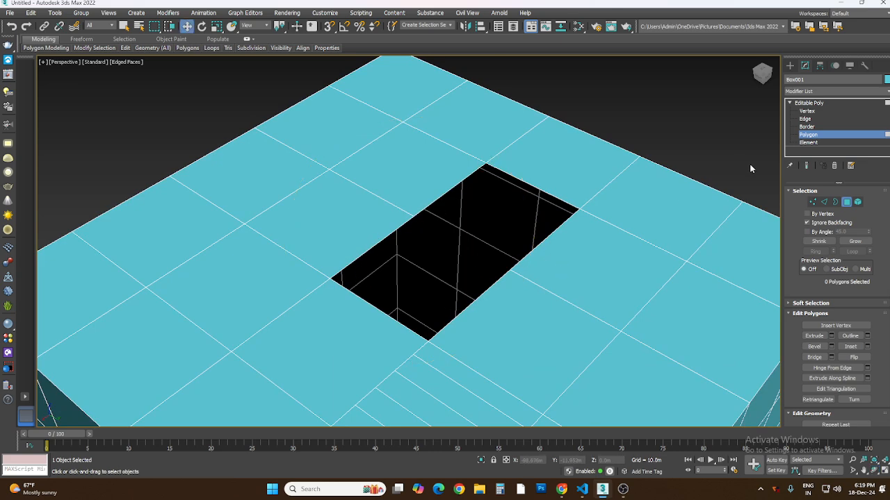
Step: Try raising the hole's border about 2 m along Z, and undo both that move and the polygon deletion
click(836, 203)
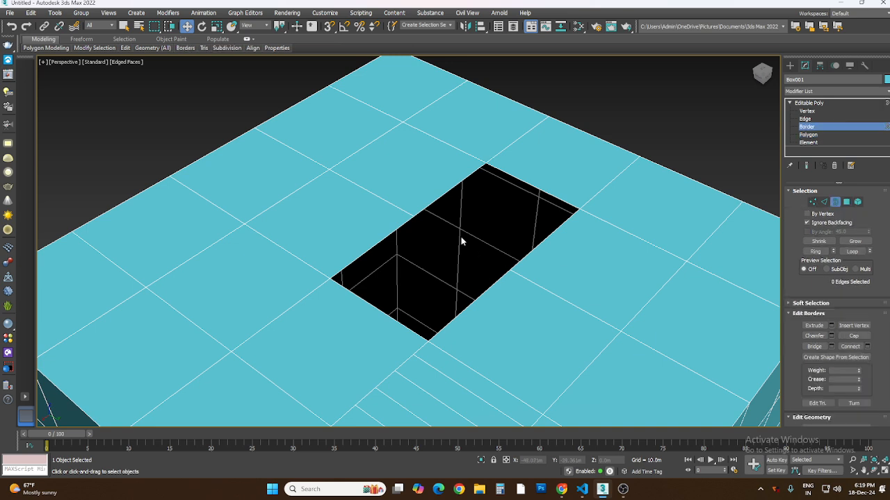
click(432, 204)
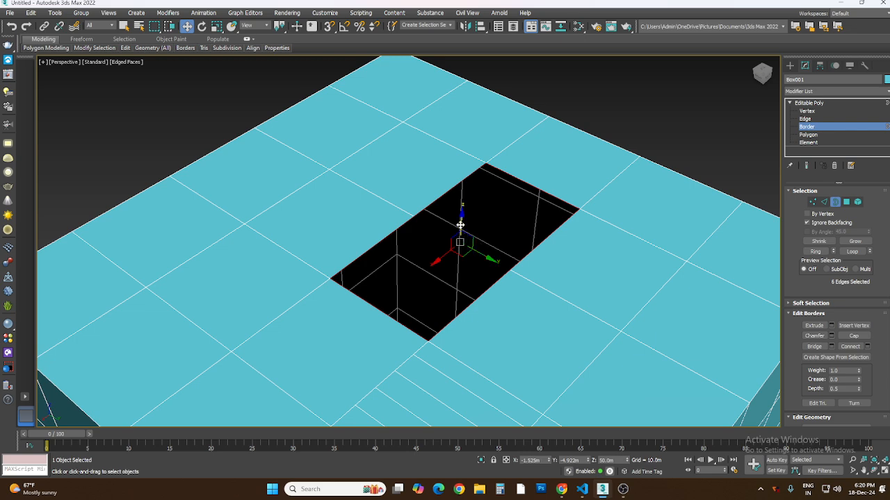
drag(462, 224, 420, 184)
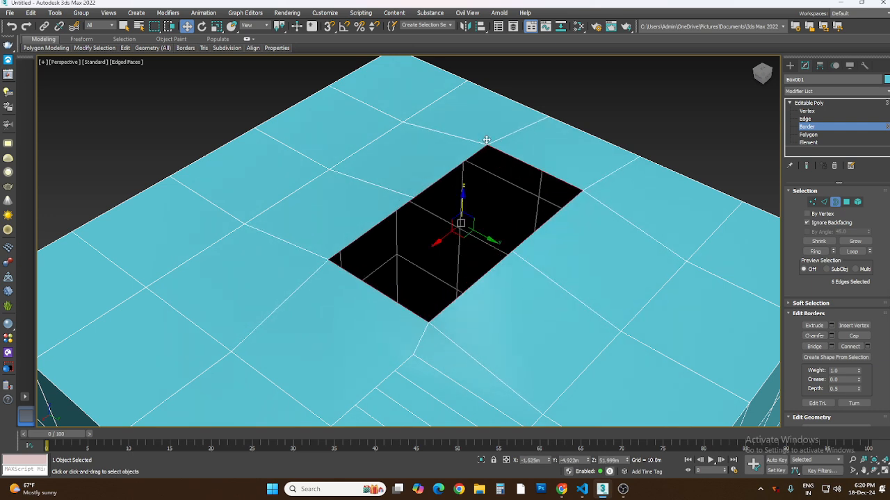
click(562, 90)
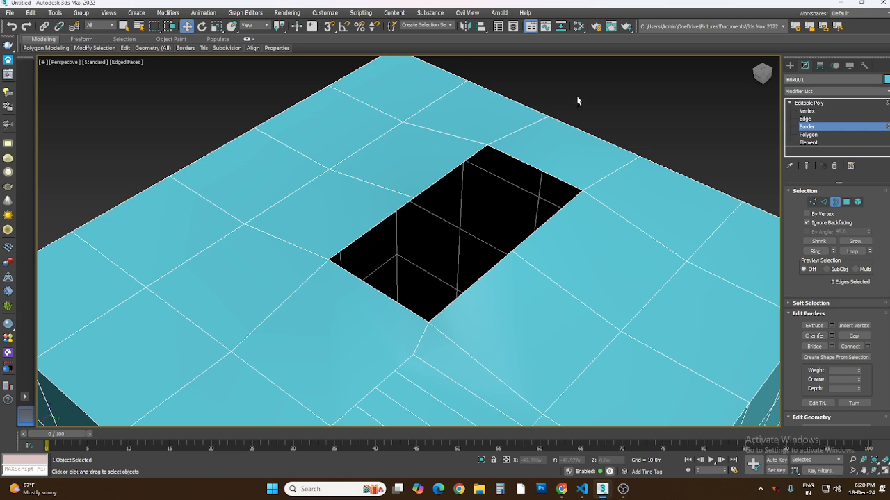
key(ctrl+z)
key(ctrl+z)
key(ctrl+z)
key(ctrl+z)
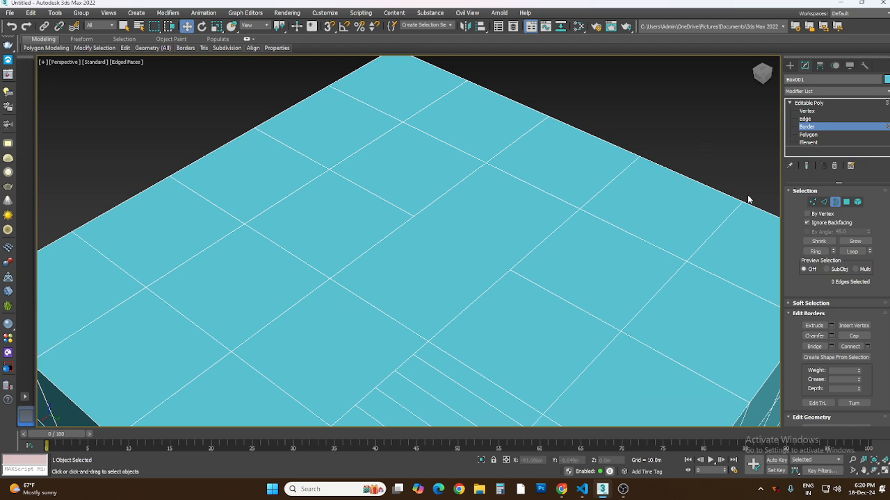
Step: Lower the merged polygon at the centre of the top face about 0.6 m along Z and deselect it
click(846, 201)
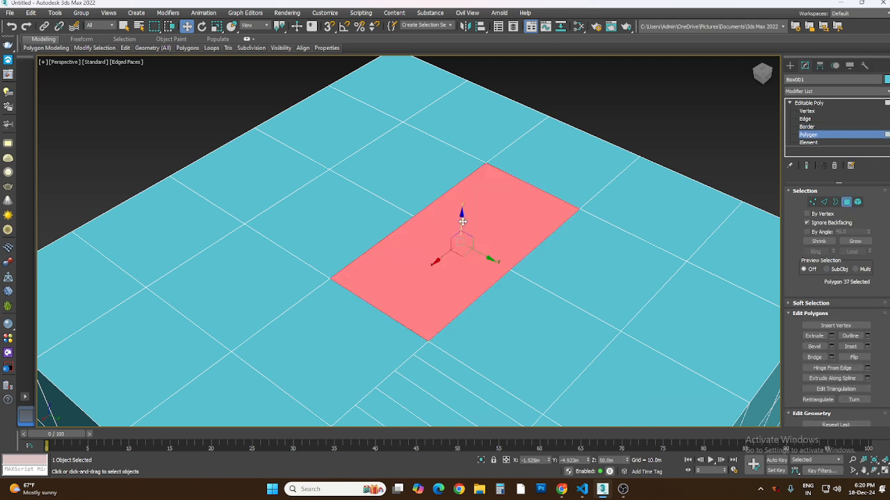
mouse_move(461, 226)
mouse_down()
mouse_move(453, 139)
mouse_move(456, 236)
mouse_up()
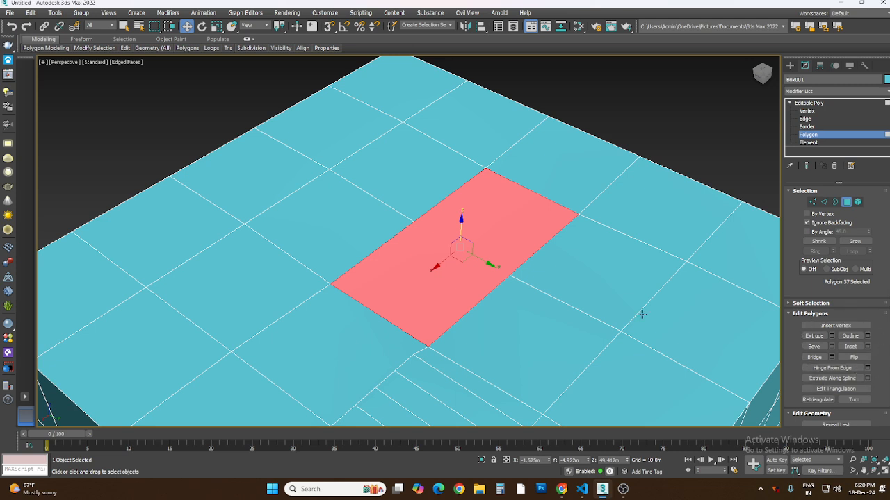
click(653, 106)
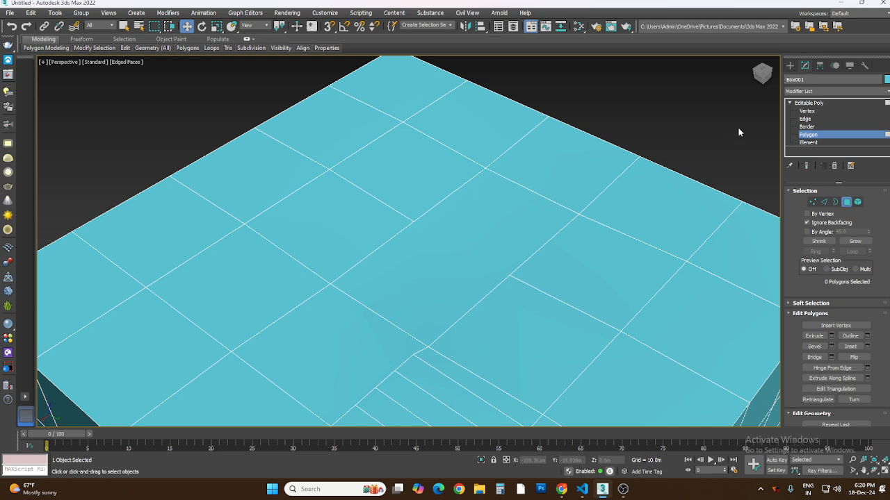
Step: Leave sub-object editing and delete the whole cube from the scene
click(790, 66)
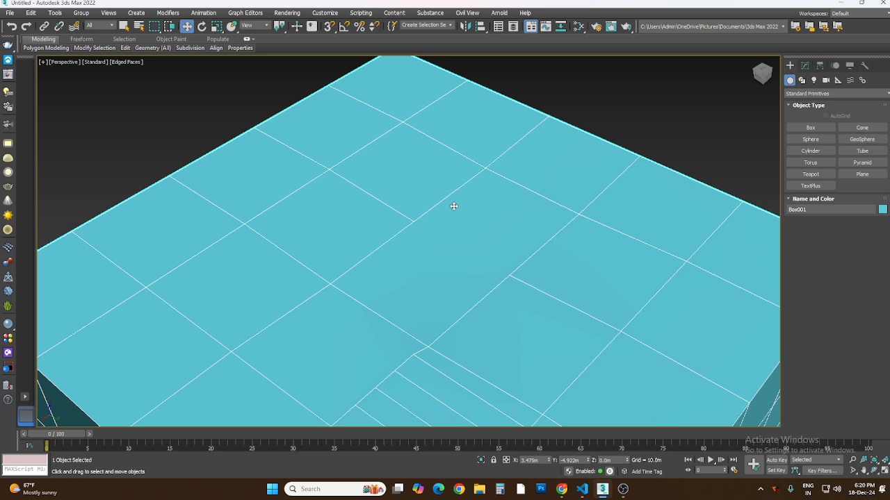
click(805, 66)
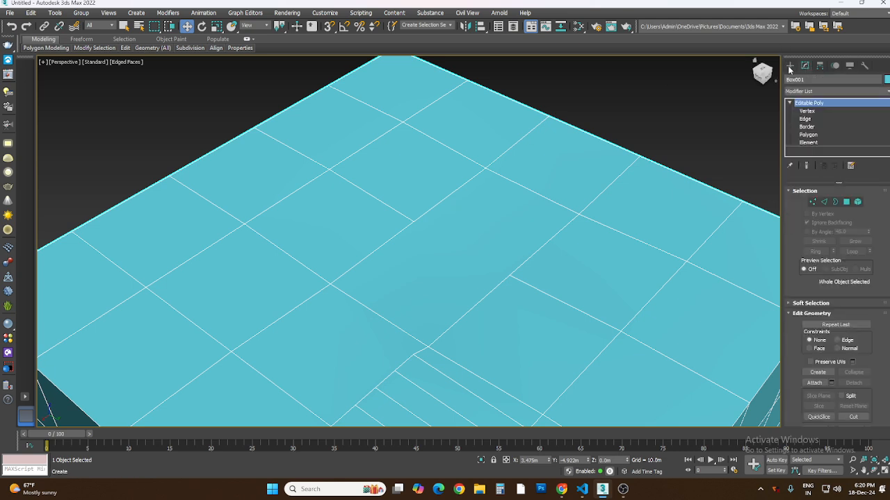
click(790, 66)
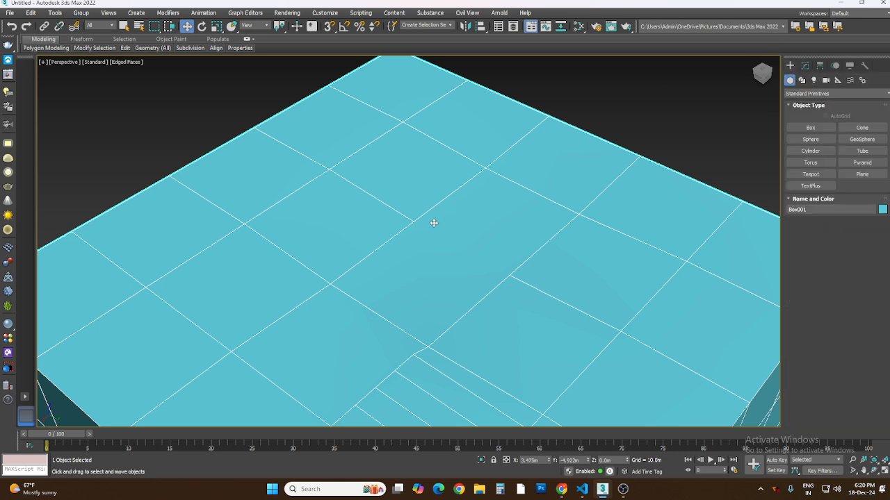
key(Delete)
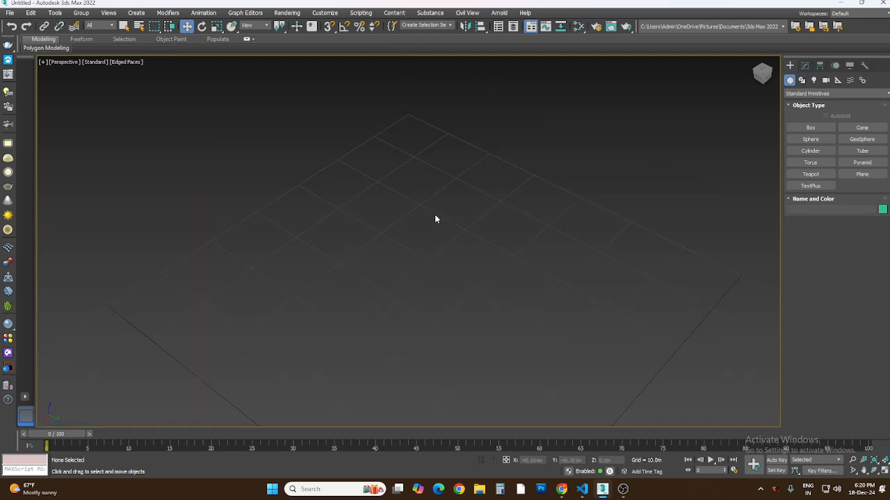
Step: Create a flat cylinder with a radius of about 24.5 m and a height of about 3.1 m, and set its sides to 8
scroll(476, 318, up, 5)
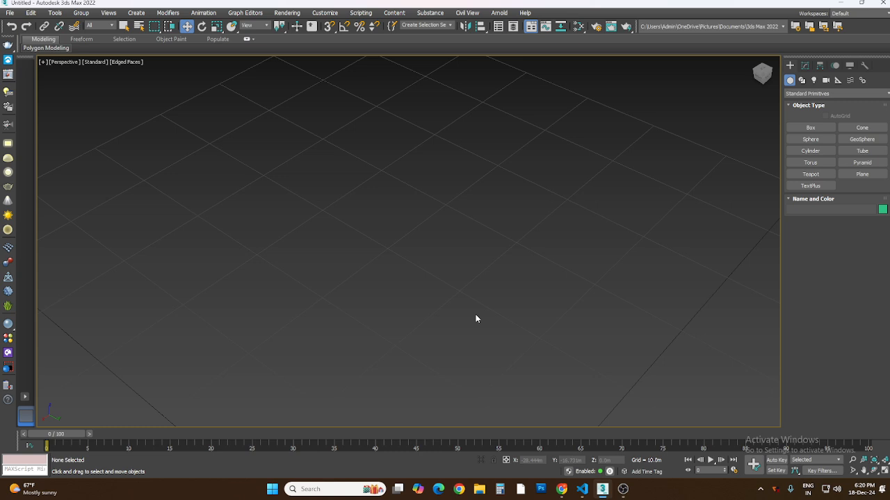
click(824, 150)
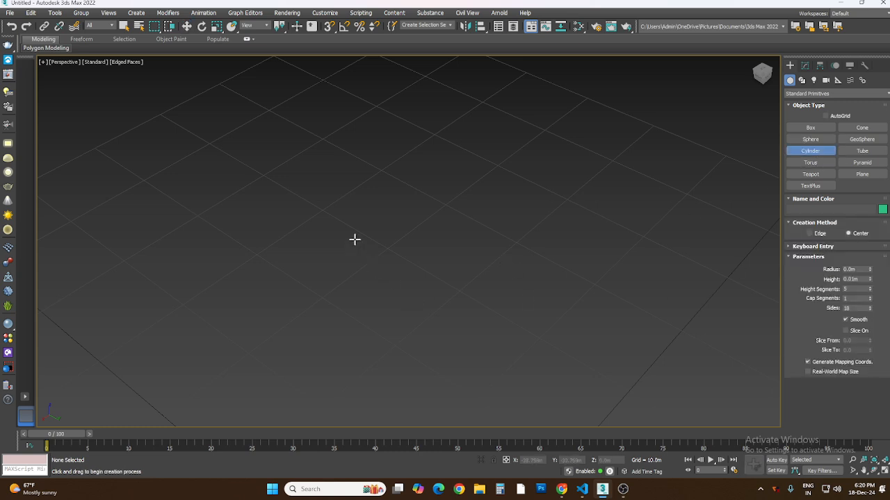
drag(327, 196, 463, 313)
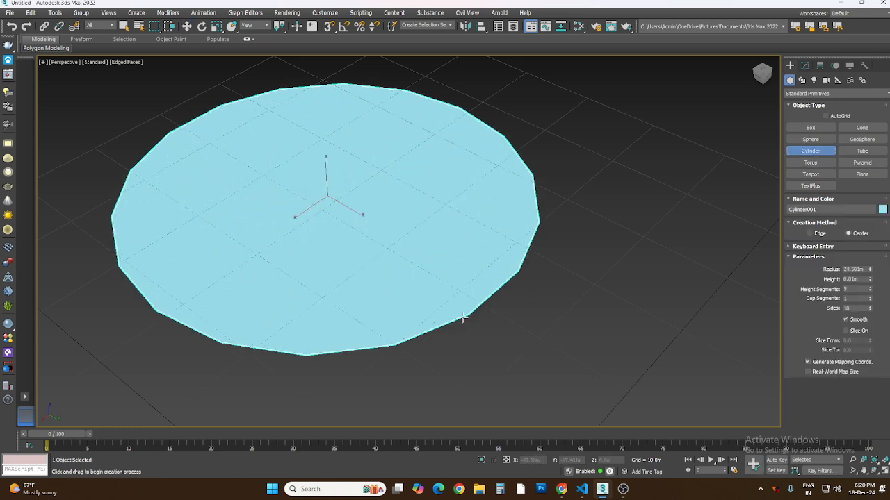
click(462, 292)
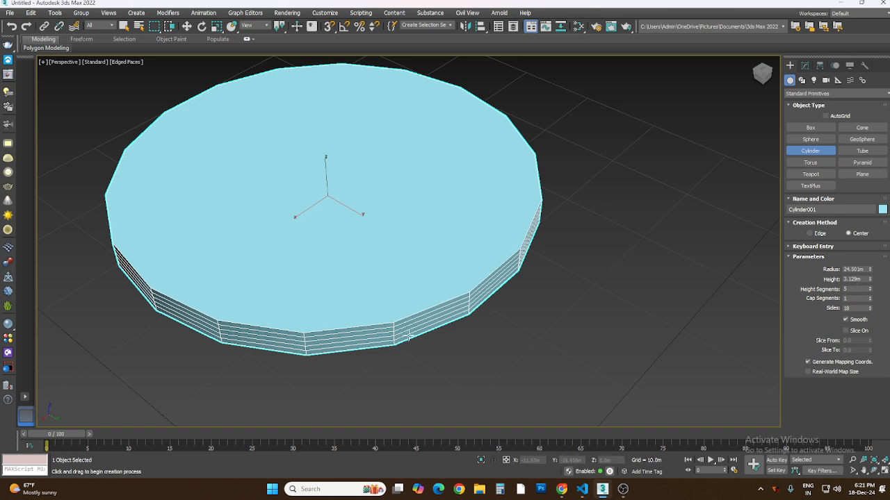
double_click(855, 308)
text(8)
key(Return)
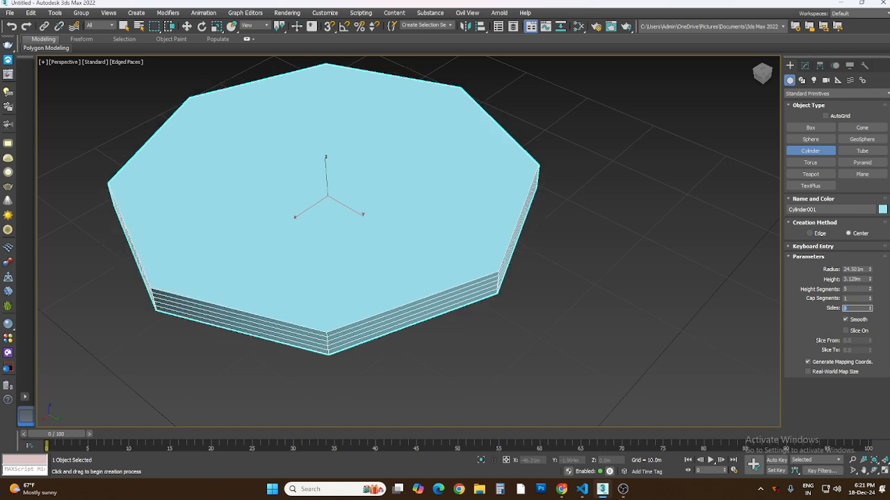
click(124, 25)
Step: Convert the eight-sided cylinder to an Editable Poly and enter Polygon sub-object mode
scroll(490, 280, down, 3)
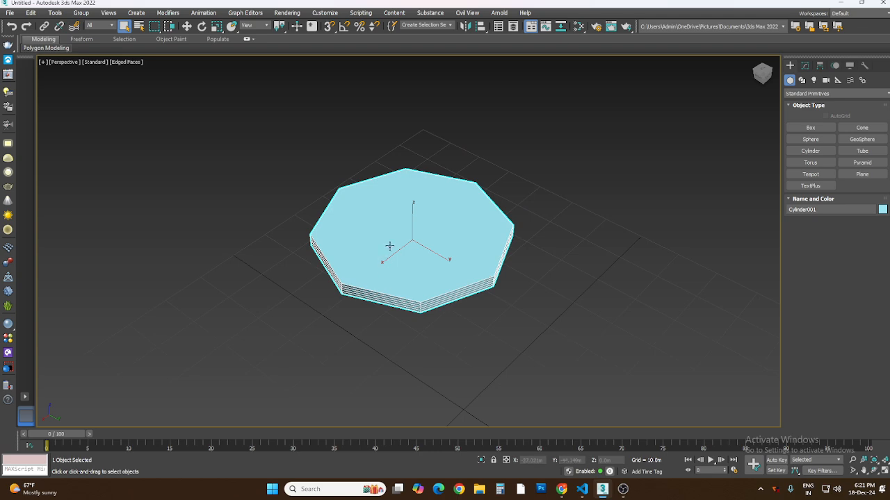
scroll(389, 246, up, 4)
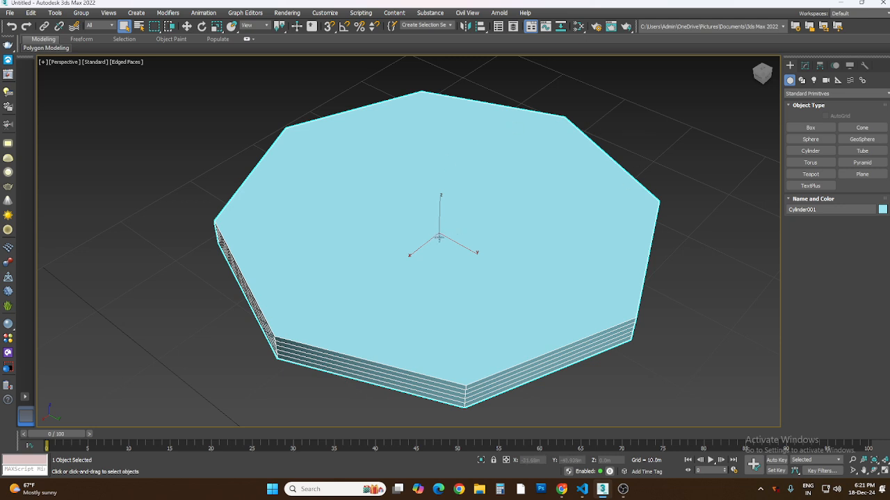
right_click(439, 237)
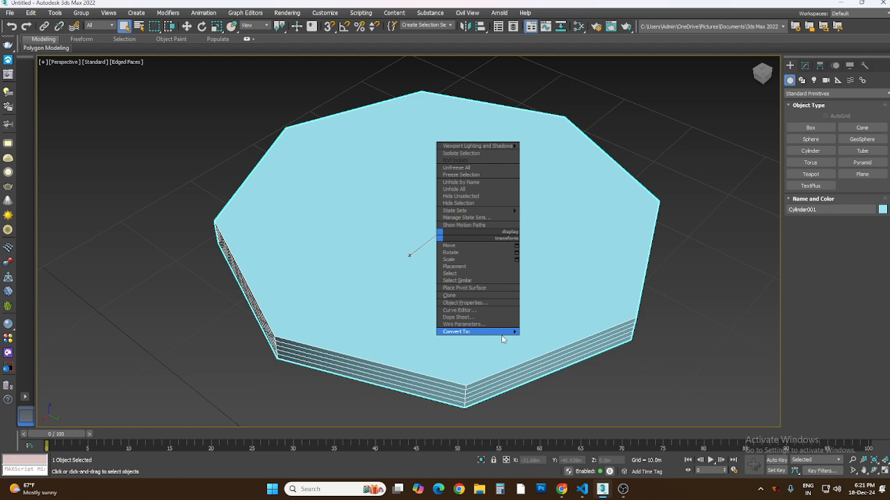
mouse_move(503, 339)
click(567, 339)
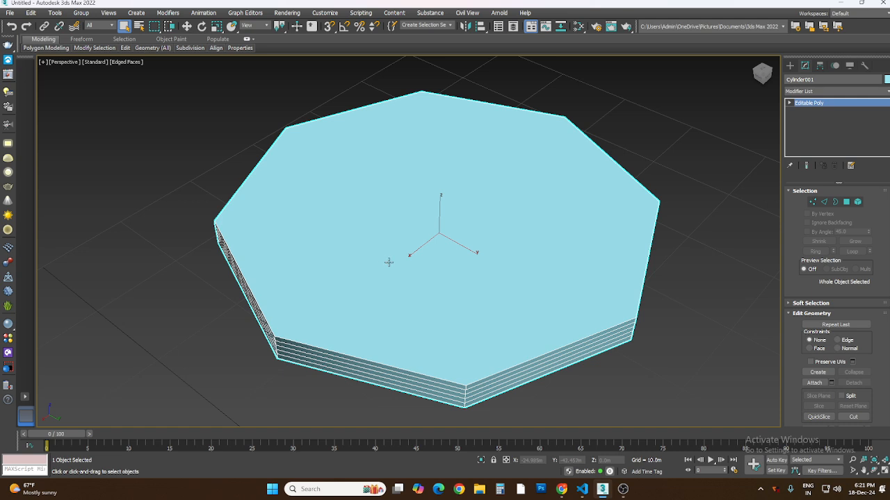
click(850, 201)
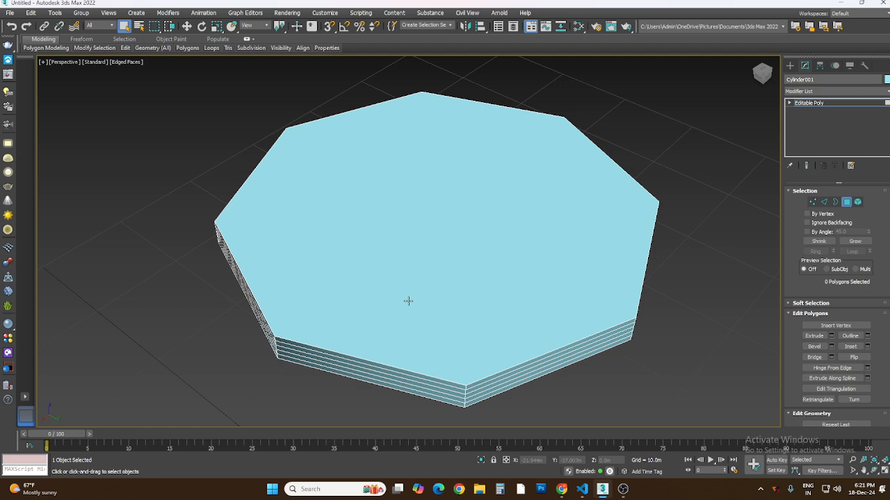
Step: Extrude the top polygon of the eight-sided cylinder upward by about 4.5 m
click(449, 262)
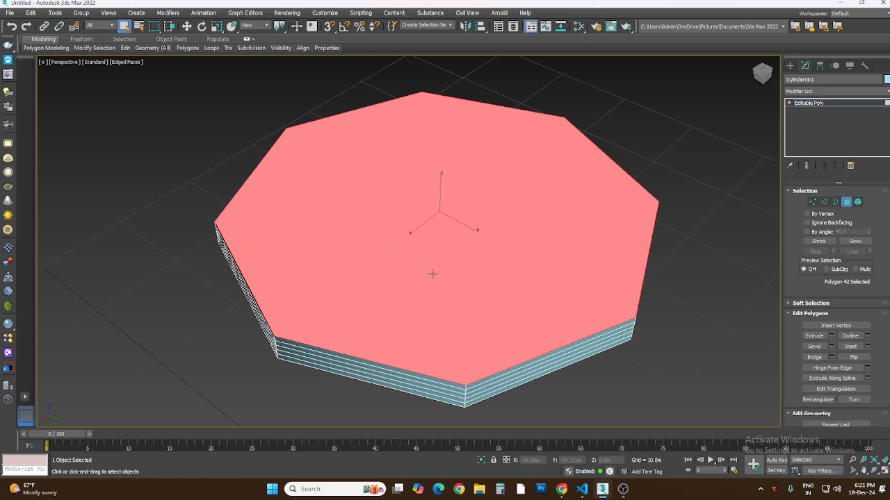
click(816, 336)
drag(523, 310, 524, 291)
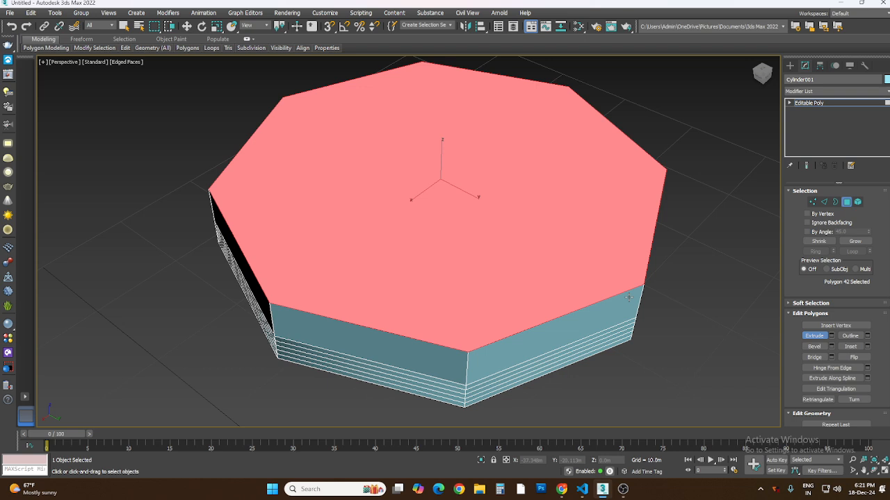
Step: Extrude the top polygon a second time with an exact height of 5 m
click(832, 337)
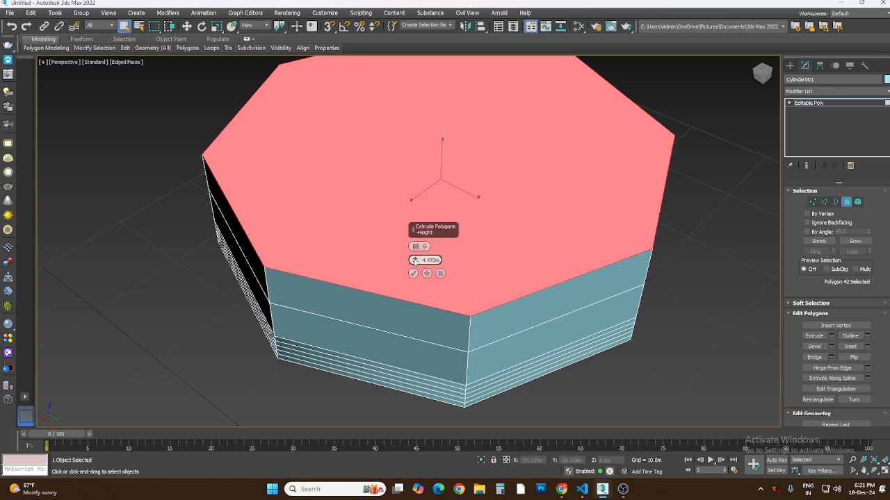
mouse_move(415, 261)
mouse_down()
mouse_move(415, 273)
mouse_move(414, 230)
mouse_move(414, 259)
mouse_up()
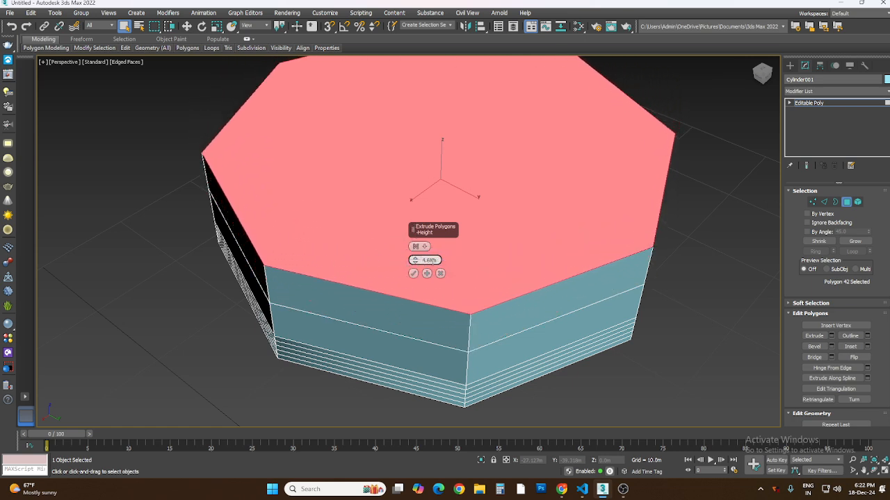
double_click(423, 260)
text(5)
click(415, 274)
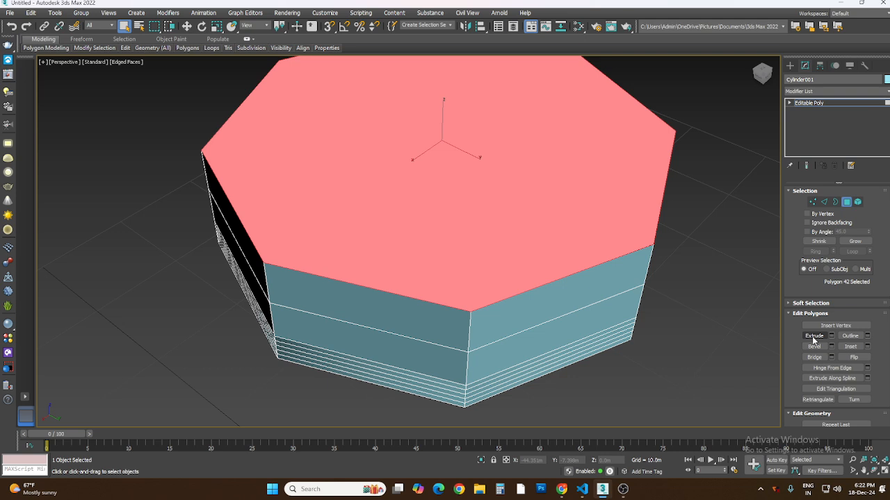
Step: Try shrinking the top polygon inward with Outline and undo the change
click(855, 335)
mouse_move(535, 267)
mouse_down()
mouse_move(528, 248)
mouse_move(540, 283)
mouse_up()
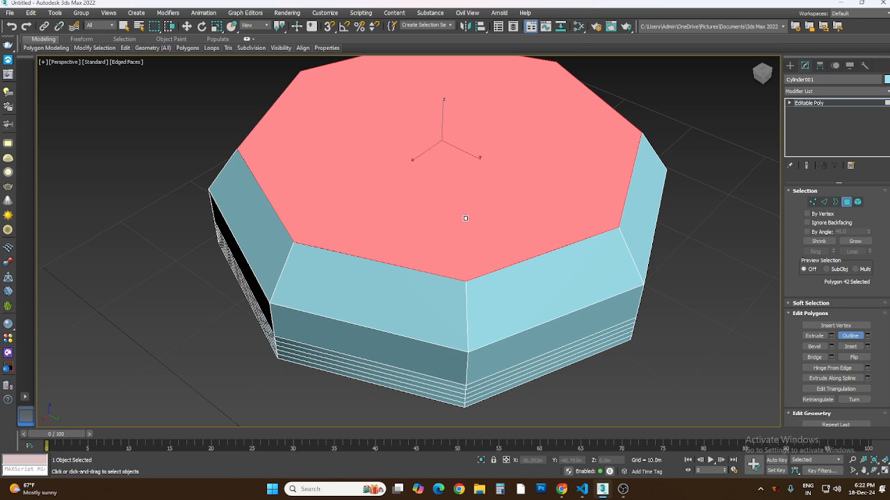
mouse_move(465, 218)
mouse_down()
mouse_move(450, 183)
mouse_move(461, 224)
mouse_up()
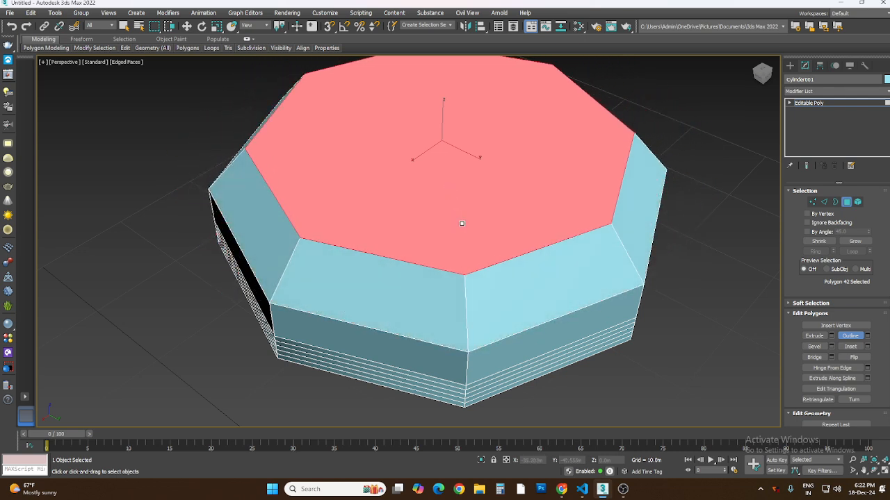
scroll(459, 216, down, 5)
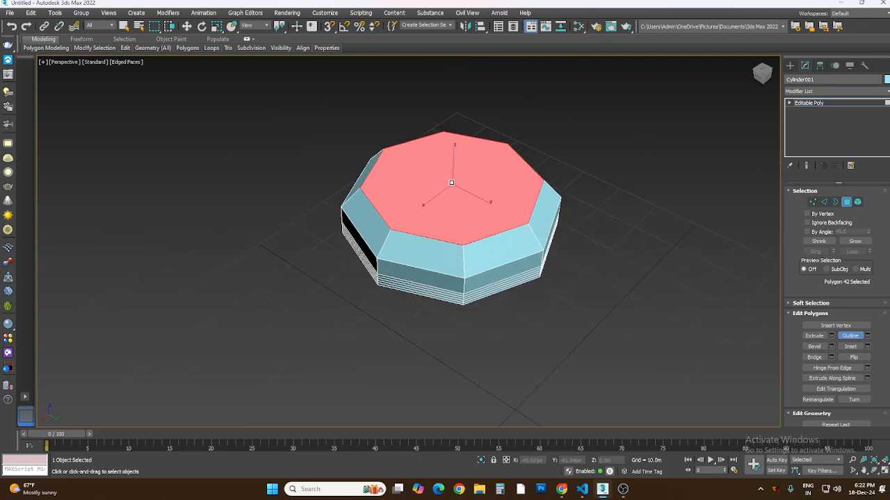
scroll(451, 183, up, 3)
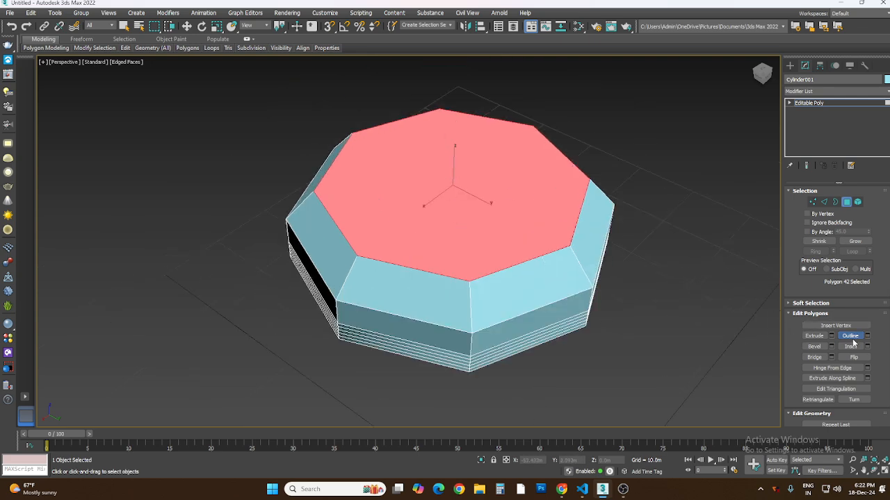
key(ctrl+z)
key(ctrl+z)
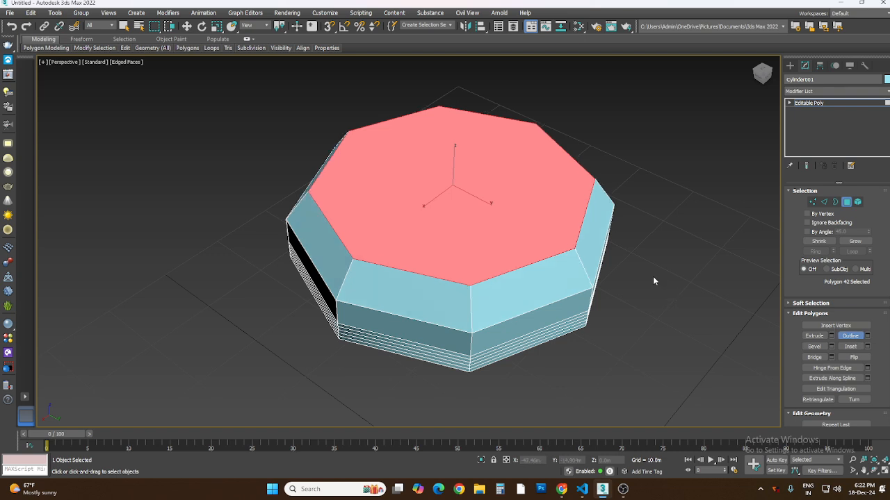
Step: Preview an Outline amount of -2.6 m on the top polygon and cancel it
click(867, 339)
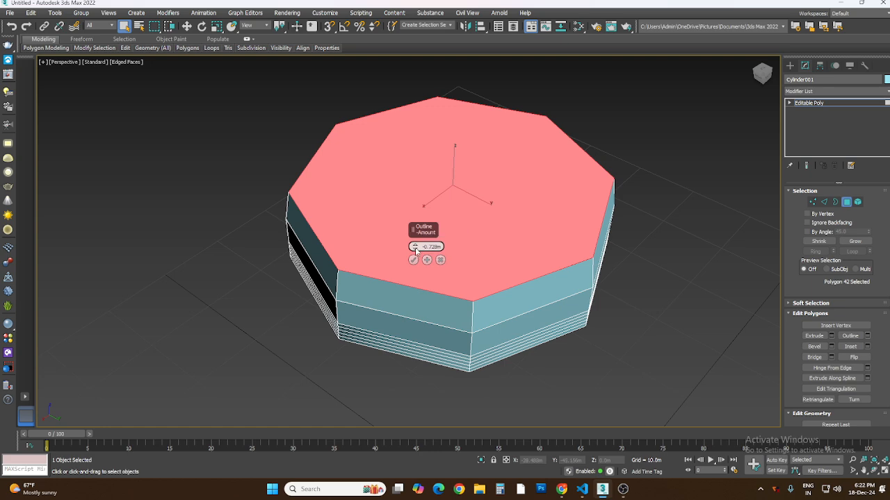
mouse_move(416, 251)
mouse_down()
mouse_move(414, 224)
mouse_move(417, 263)
mouse_move(418, 244)
mouse_move(418, 254)
mouse_up()
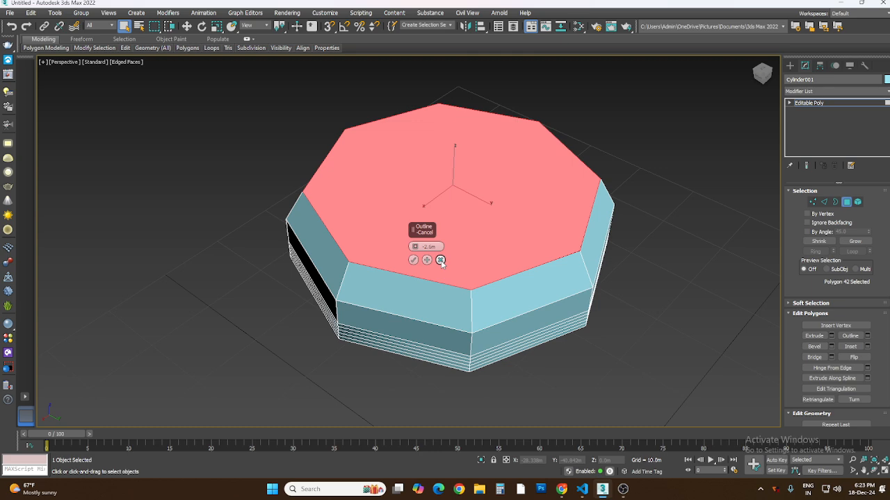
click(440, 260)
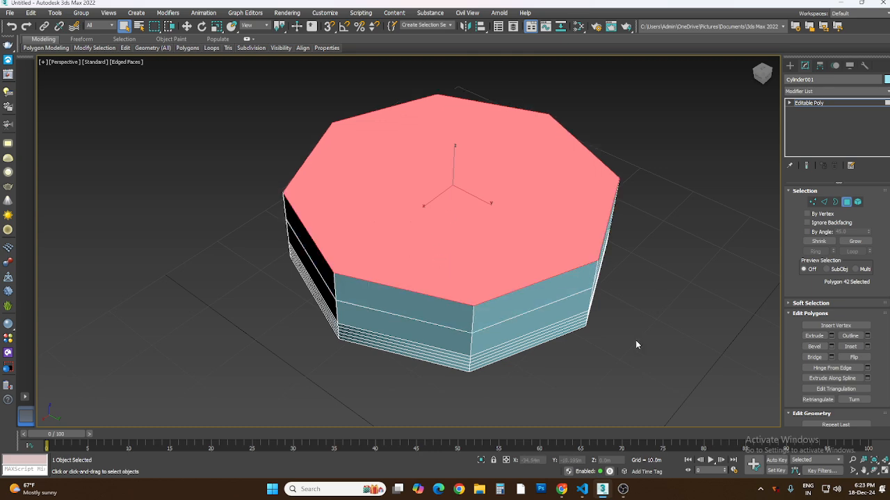
Step: Inset the top polygon by about 2.6 m and lower the inner polygon along Z to about 0.3 m, forming a basin
click(852, 347)
drag(478, 263, 471, 254)
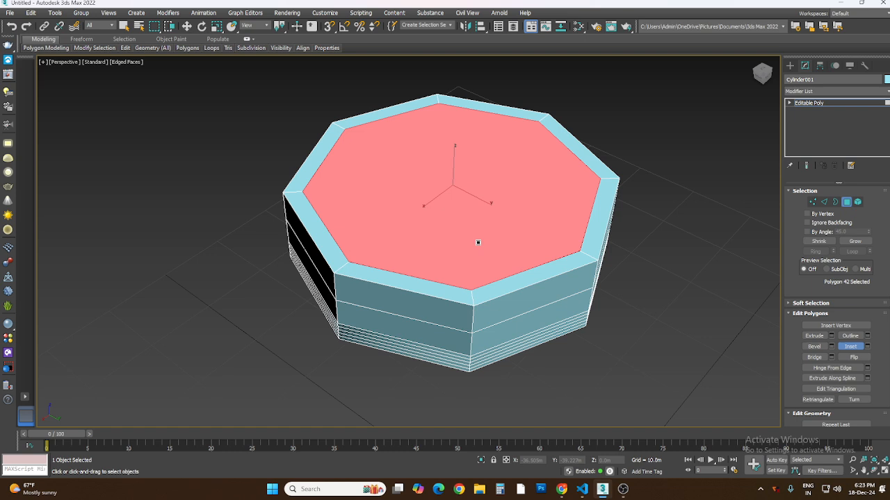
click(187, 27)
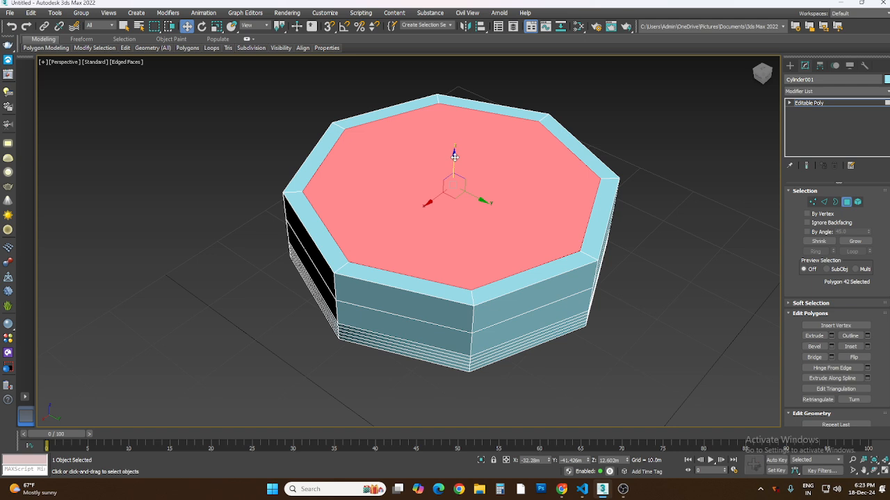
drag(453, 157, 457, 254)
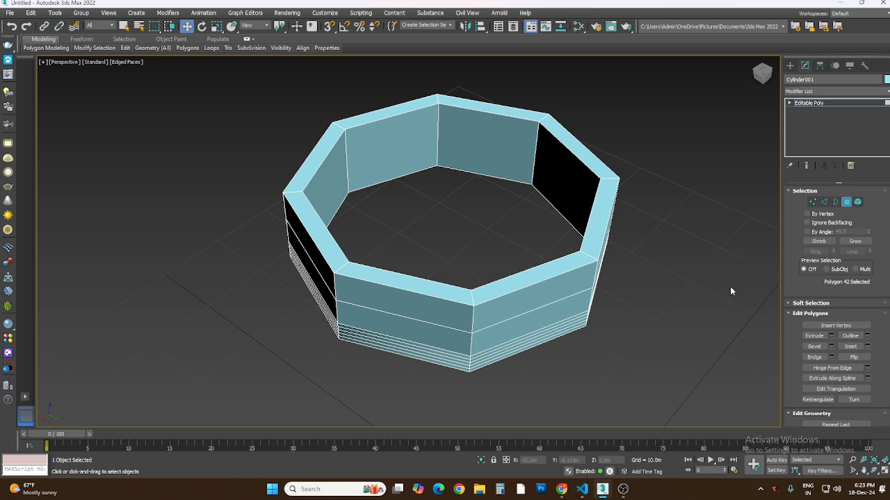
key(ctrl+z)
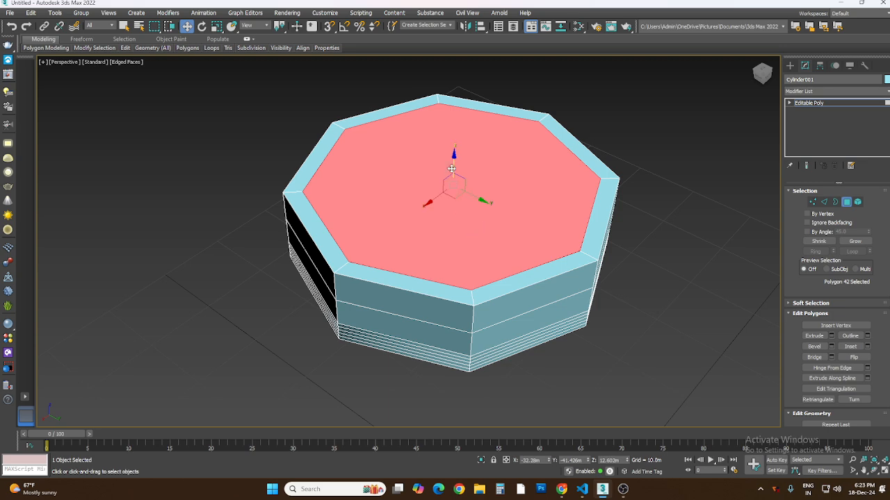
drag(454, 157, 446, 217)
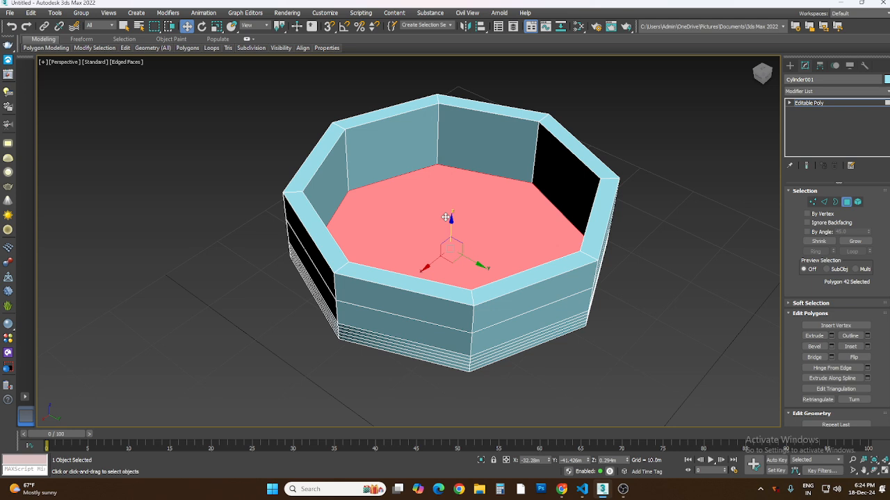
Step: Inset the basin floor polygon by about 18.3 m and raise the small centre polygon about 7.3 m into a column
click(869, 349)
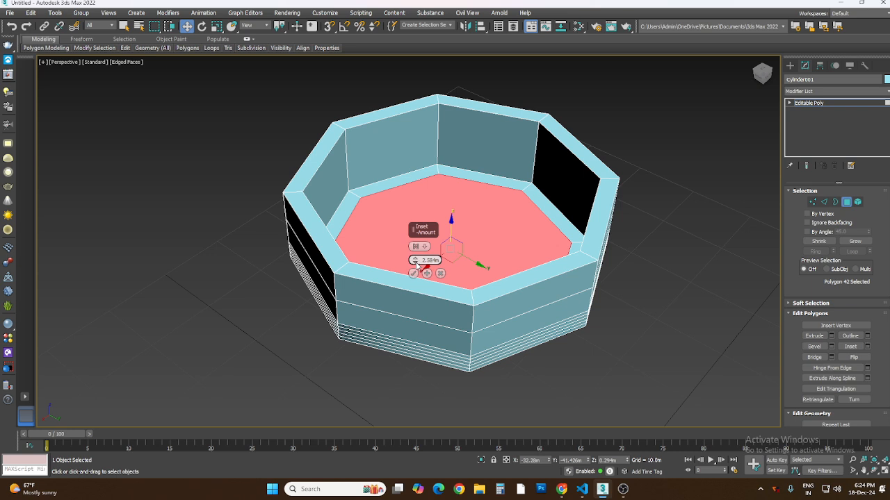
drag(418, 262, 387, 191)
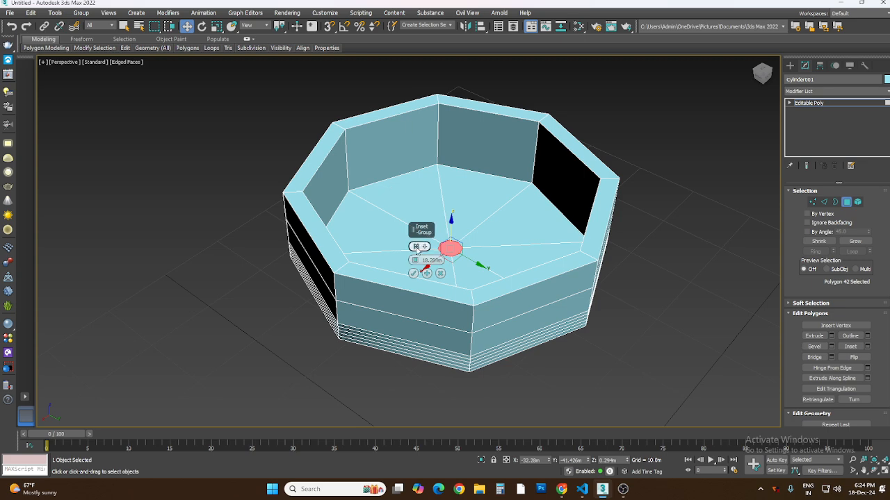
click(413, 274)
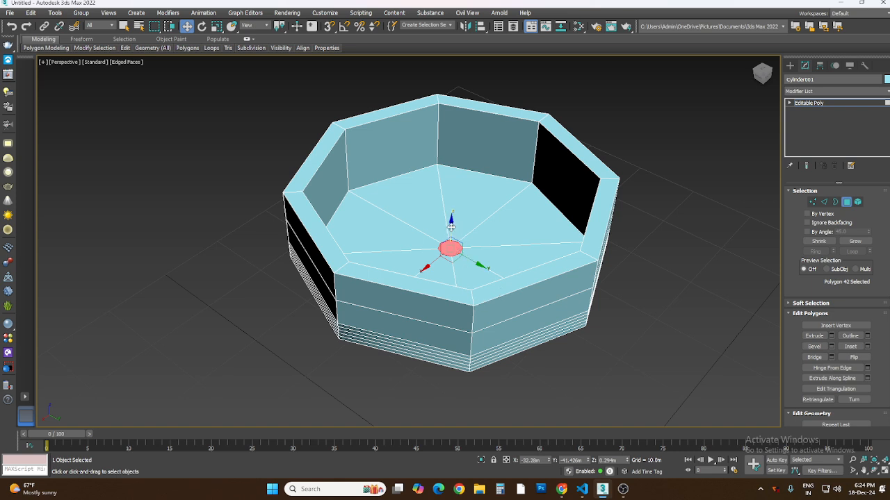
drag(451, 226, 451, 190)
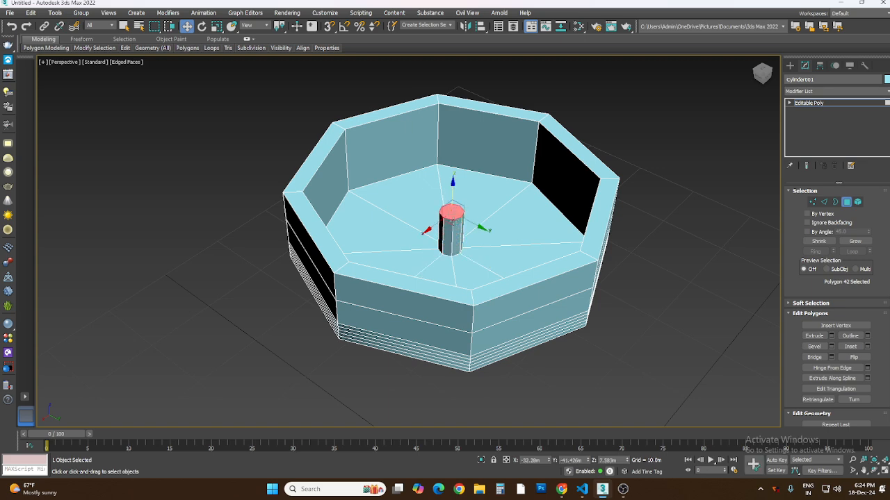
Step: Bevel the column's top polygon outward and slightly upward into a wide octagonal disc
click(816, 346)
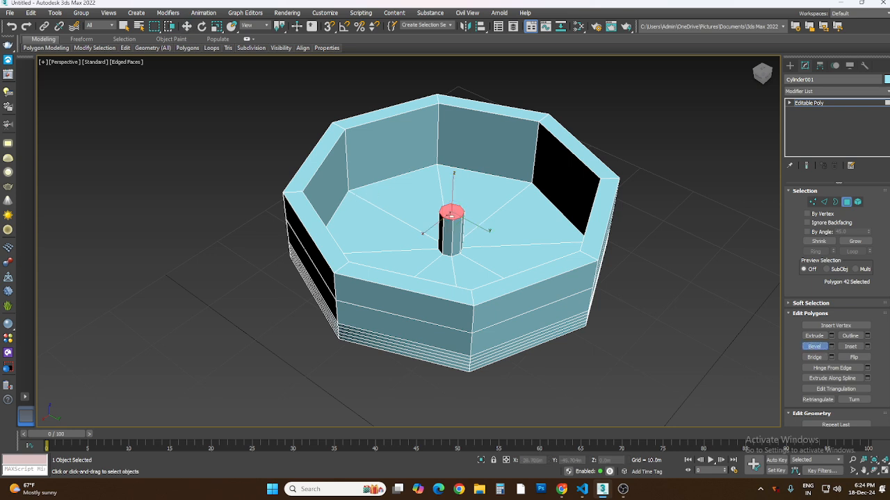
mouse_move(455, 212)
mouse_down()
mouse_move(453, 192)
mouse_move(452, 202)
mouse_up()
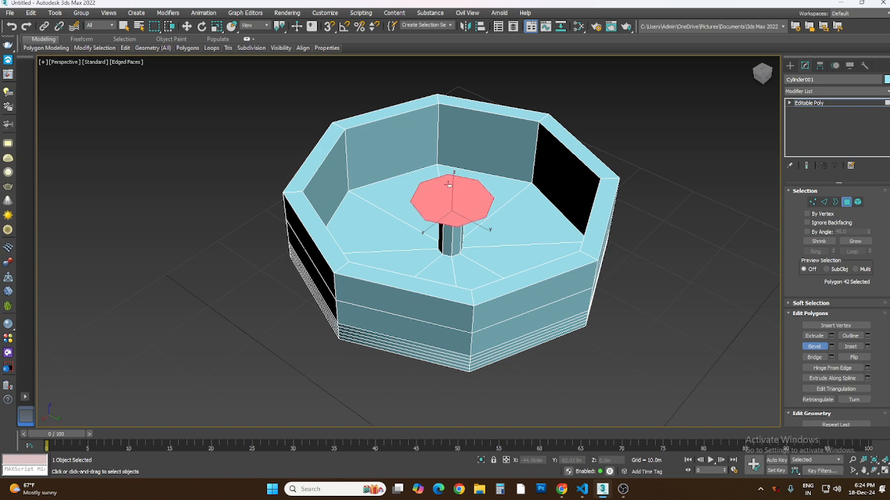
click(449, 183)
Step: Try insetting the disc's top polygon and beveling the inner polygon downward into a recess, and undo both operations
click(851, 347)
drag(463, 213, 454, 198)
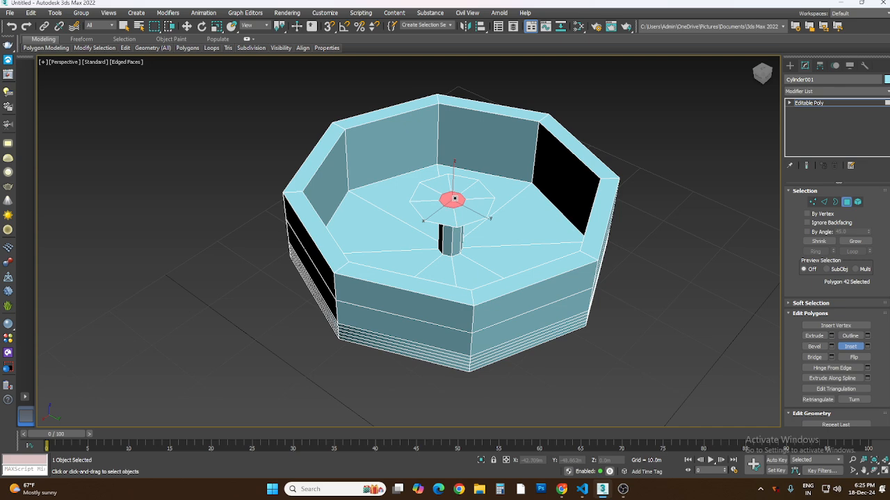
scroll(453, 207, up, 5)
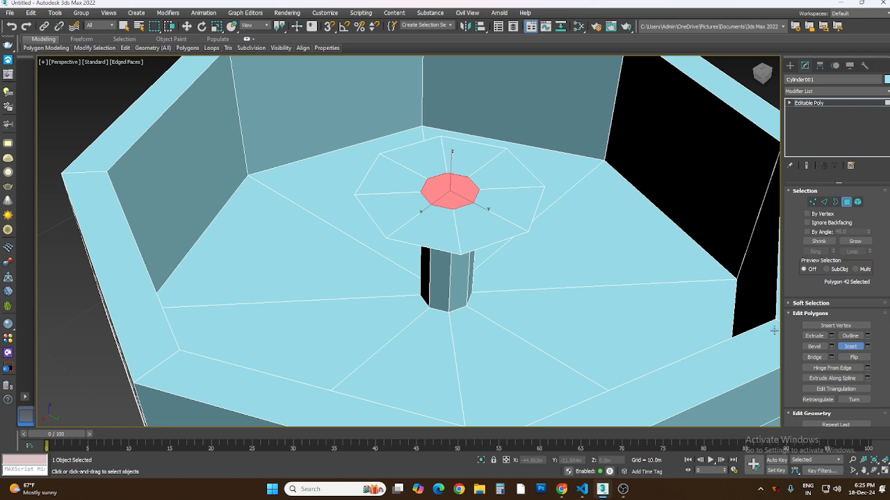
click(811, 347)
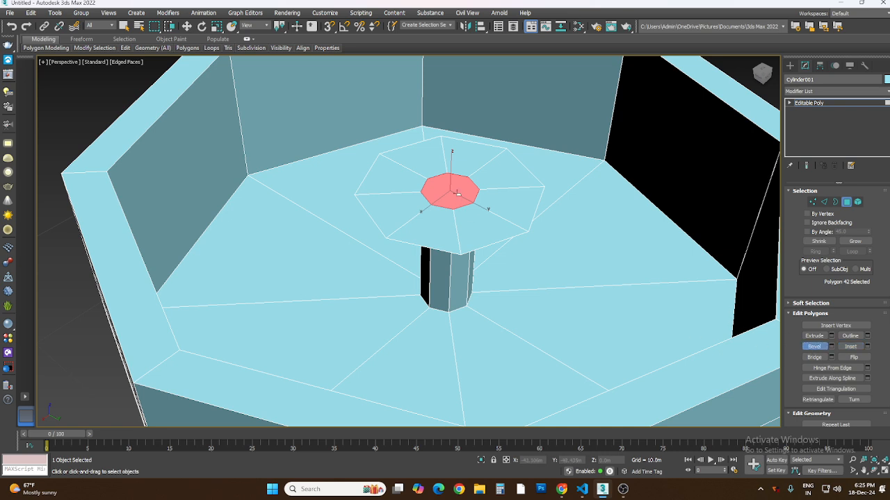
drag(457, 194, 459, 205)
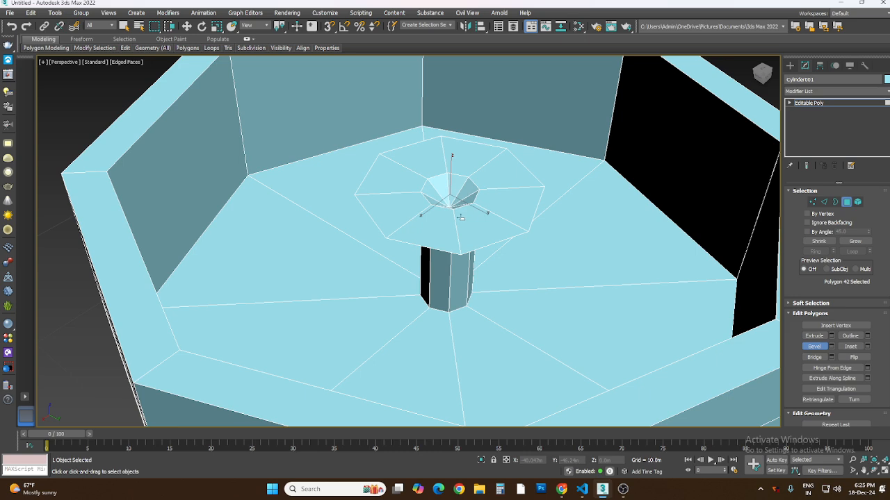
click(460, 220)
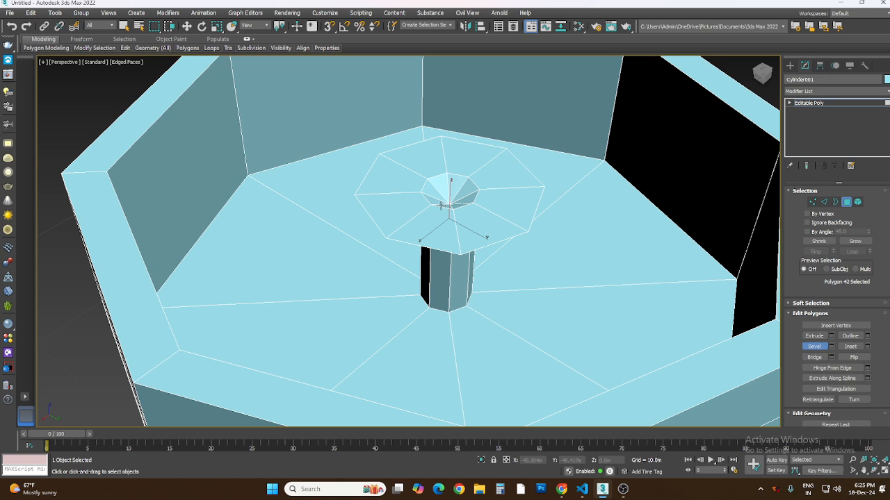
key(ctrl+z)
key(ctrl+z)
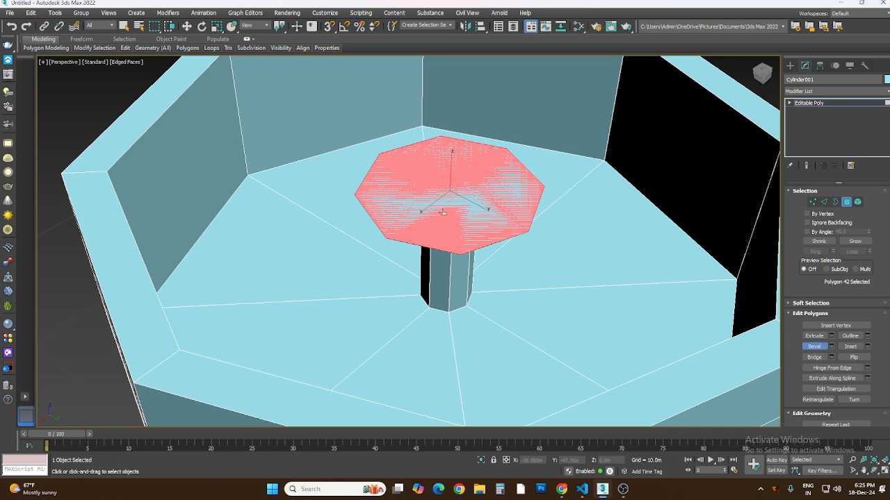
Step: Bevel the disc's top polygon downward and inward into a bowl, and extrude its small centre polygon upward as a second column
drag(444, 212, 447, 236)
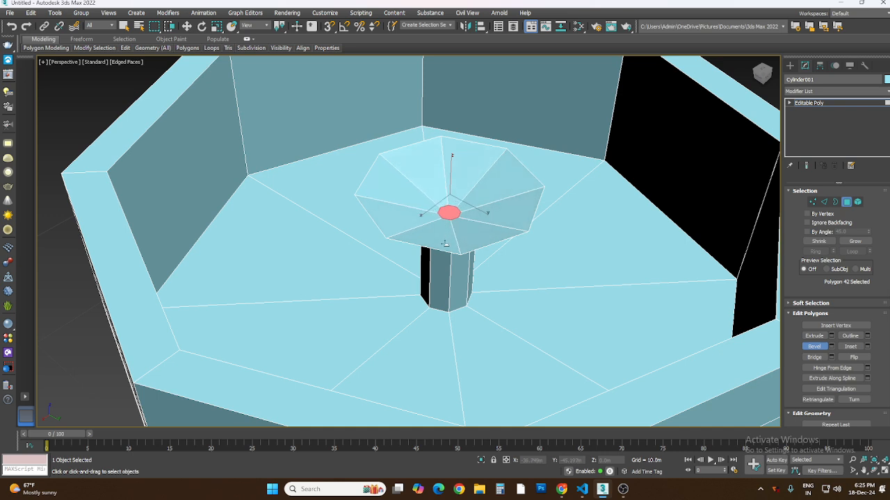
click(445, 241)
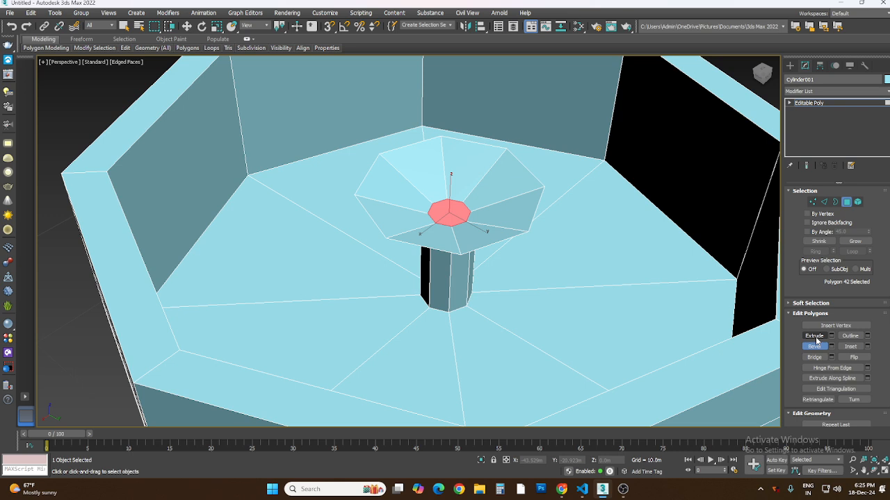
click(815, 337)
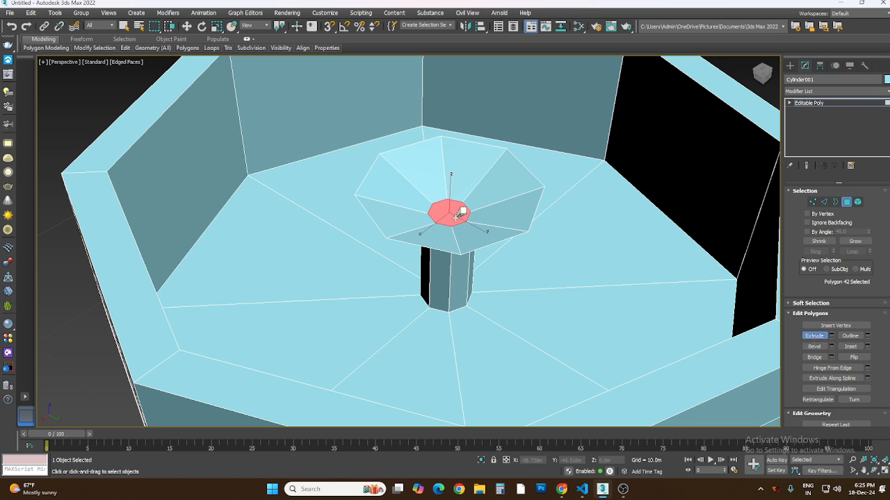
drag(457, 216, 457, 196)
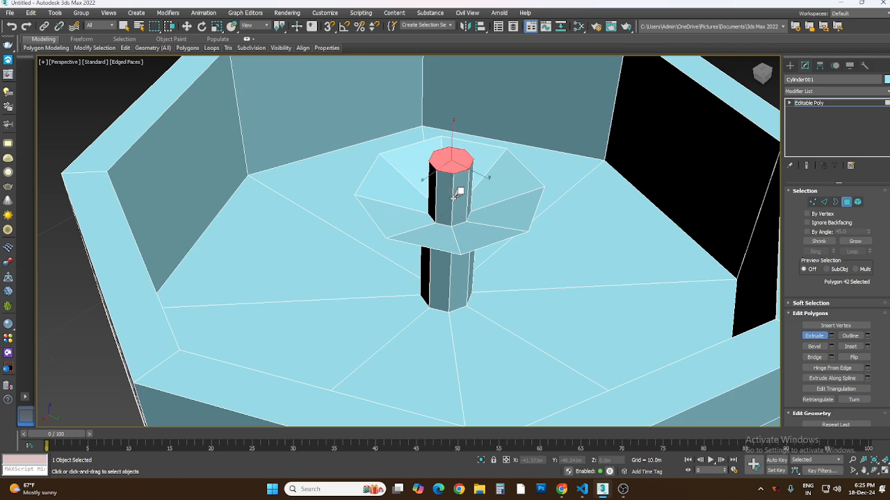
Step: Bevel the second column's top polygon outward and upward into a wide octagonal upper disc
click(820, 347)
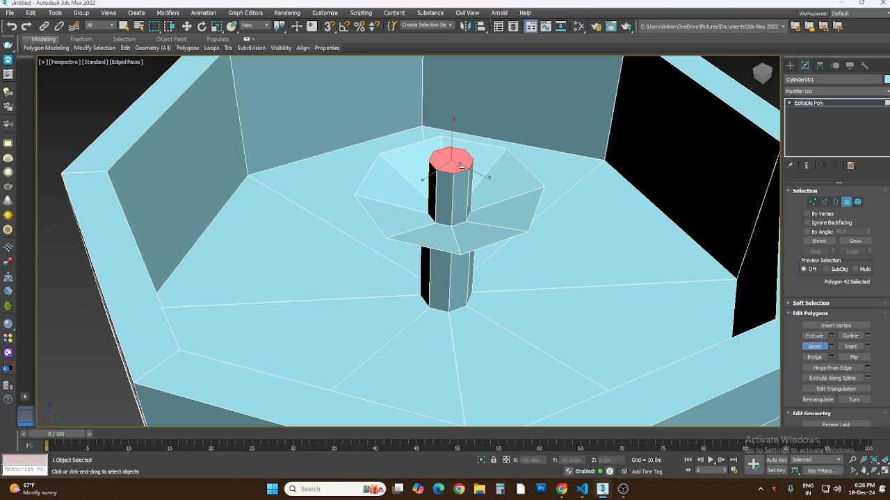
drag(461, 167, 458, 144)
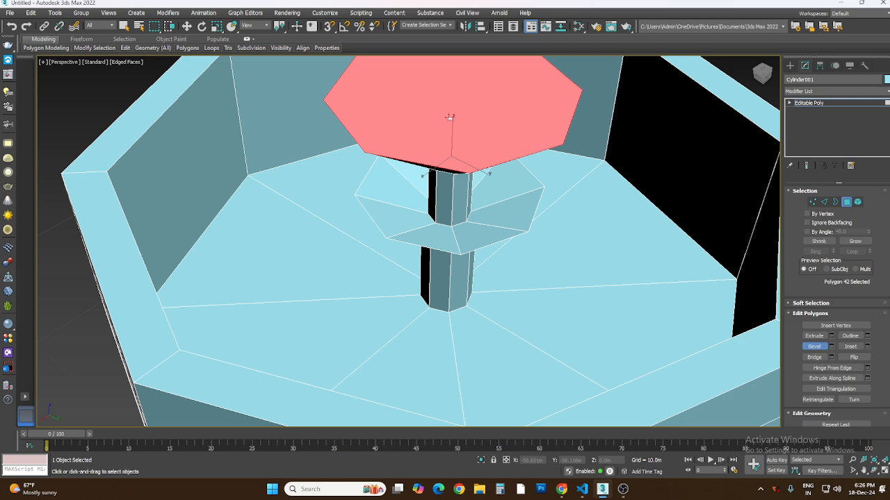
click(450, 117)
scroll(449, 117, down, 3)
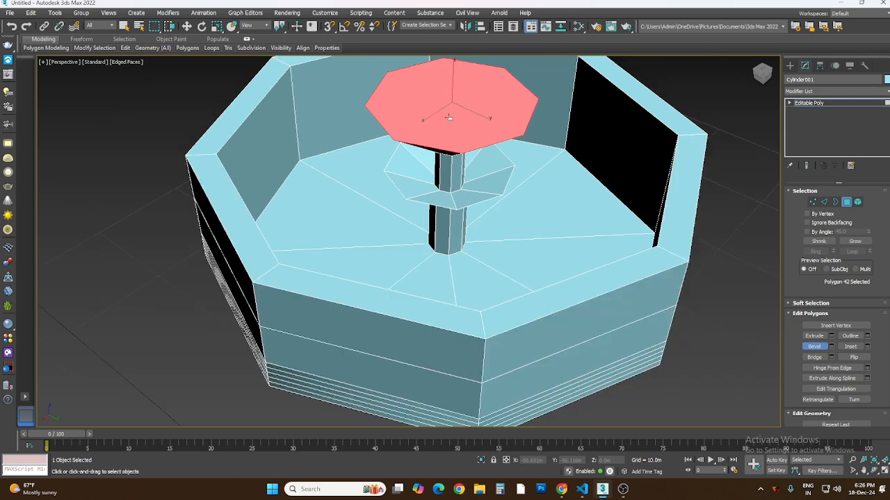
scroll(454, 97, down, 3)
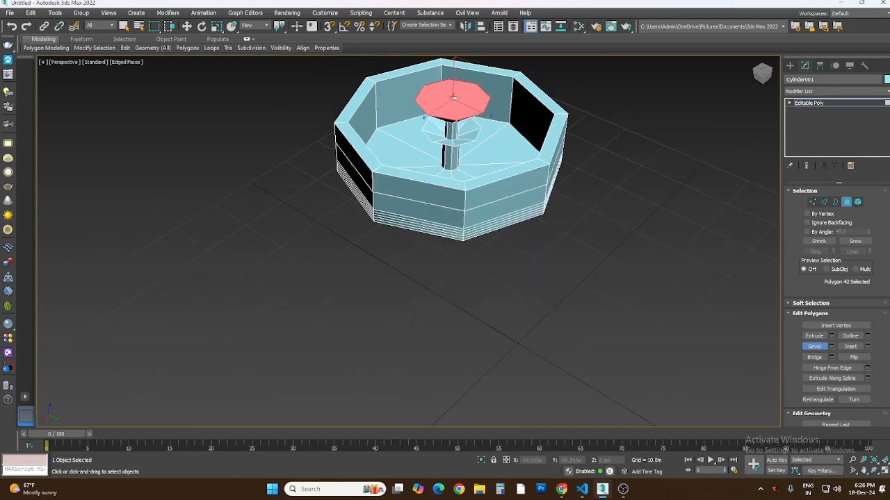
scroll(455, 82, up, 4)
scroll(458, 120, down, 3)
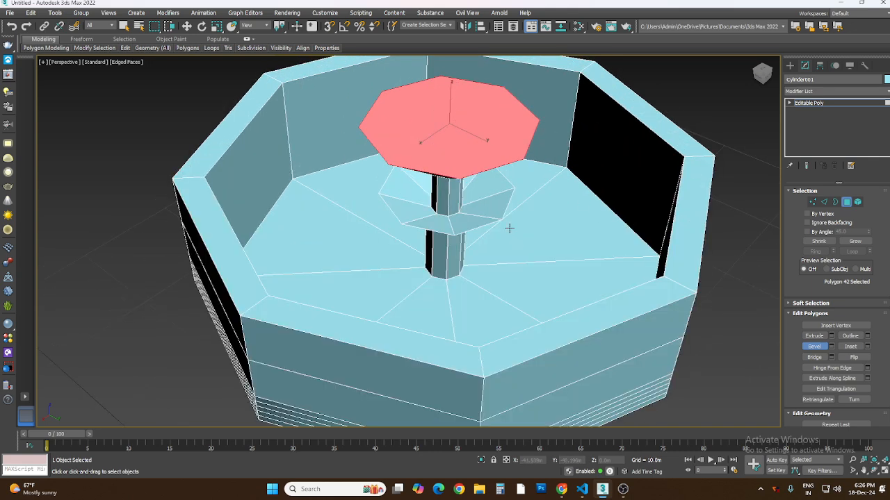
scroll(451, 120, up, 3)
Step: Bevel the upper disc's top polygon downward and inward into a bowl, and bevel its tiny centre polygon upward into a thin tapered spout
drag(453, 123, 453, 167)
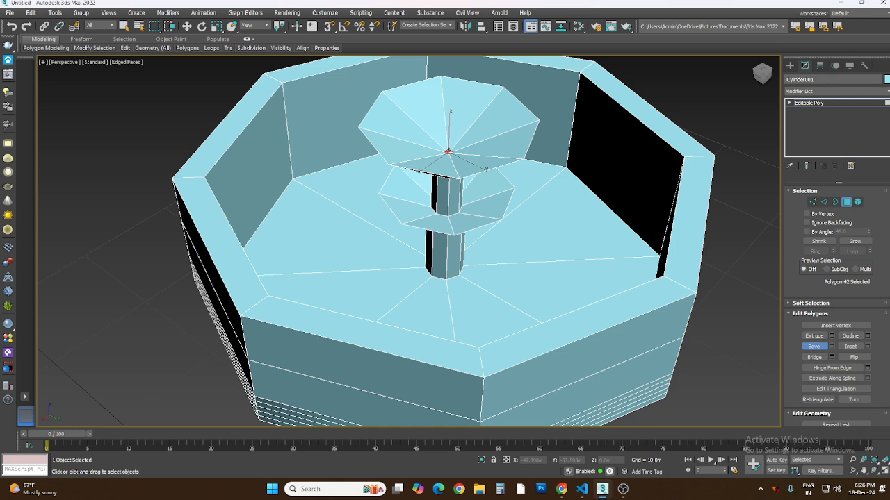
drag(448, 153, 451, 94)
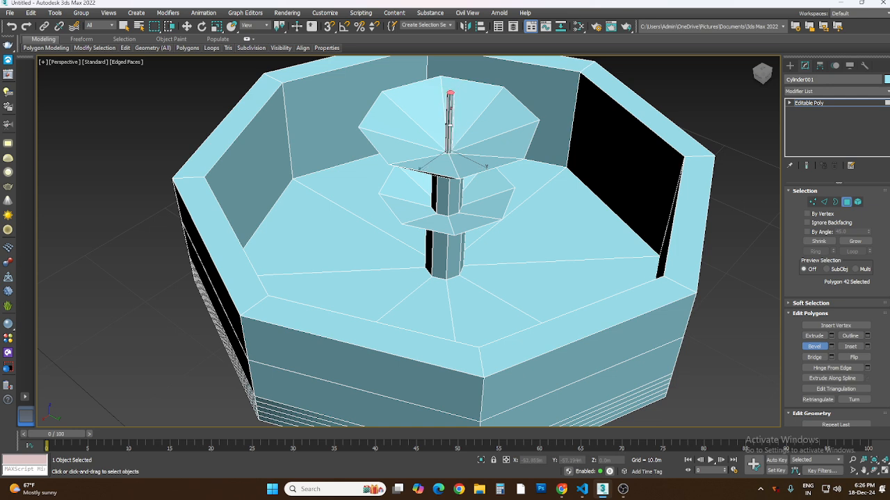
click(449, 124)
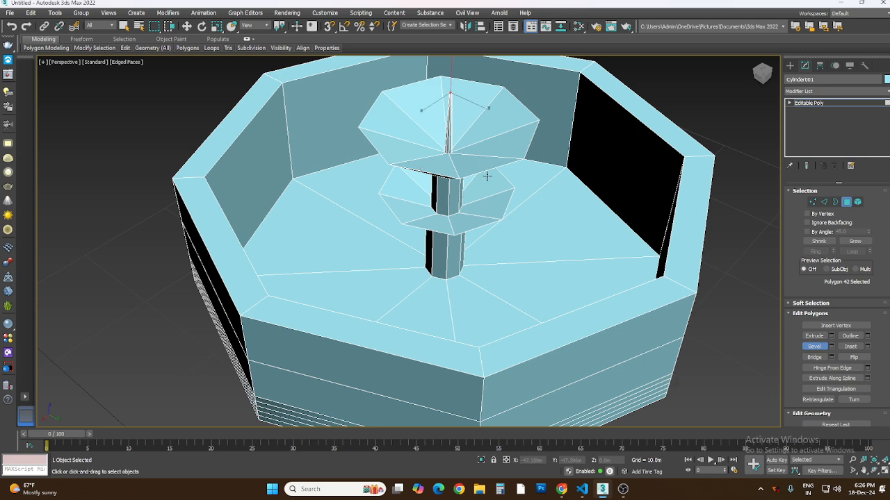
Step: Leave polygon editing, deselect the fountain, and examine its tiers from several sides and distances
click(123, 25)
click(791, 66)
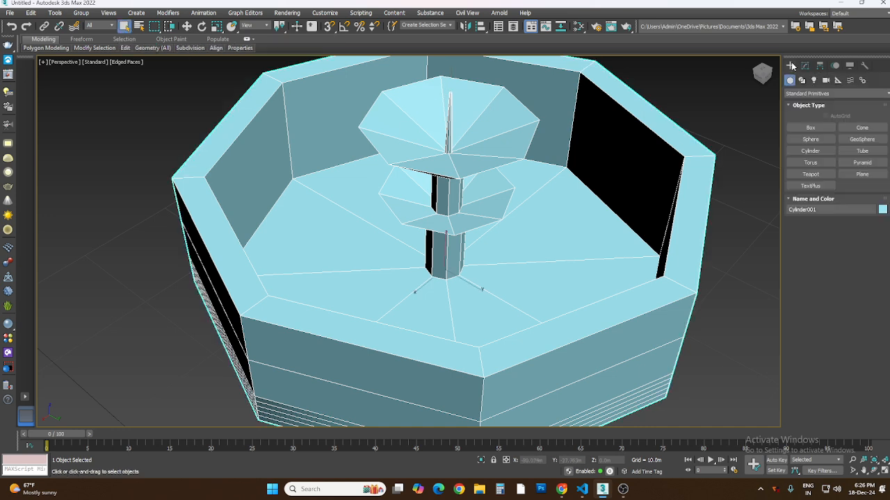
click(725, 137)
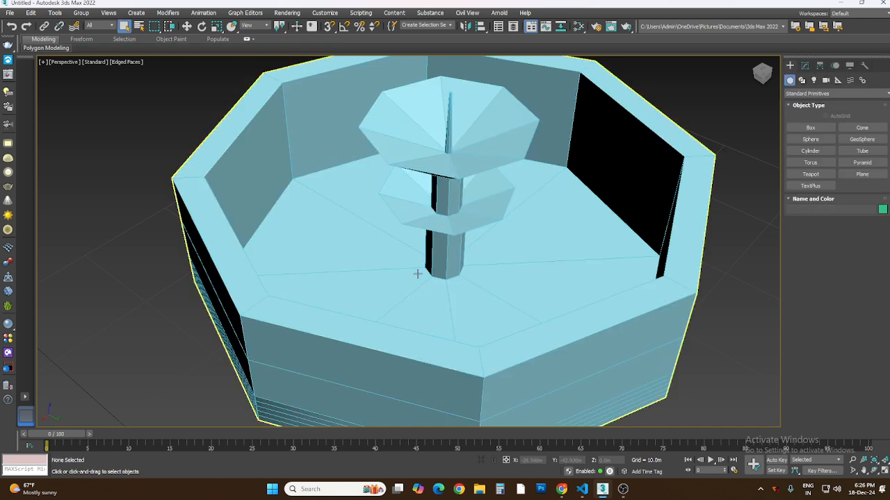
click(874, 470)
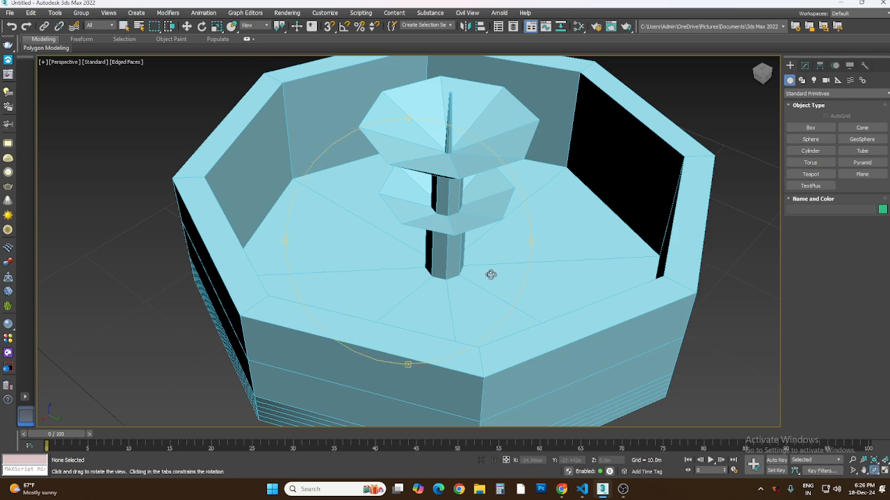
drag(488, 273, 497, 269)
scroll(497, 268, down, 3)
scroll(472, 263, down, 5)
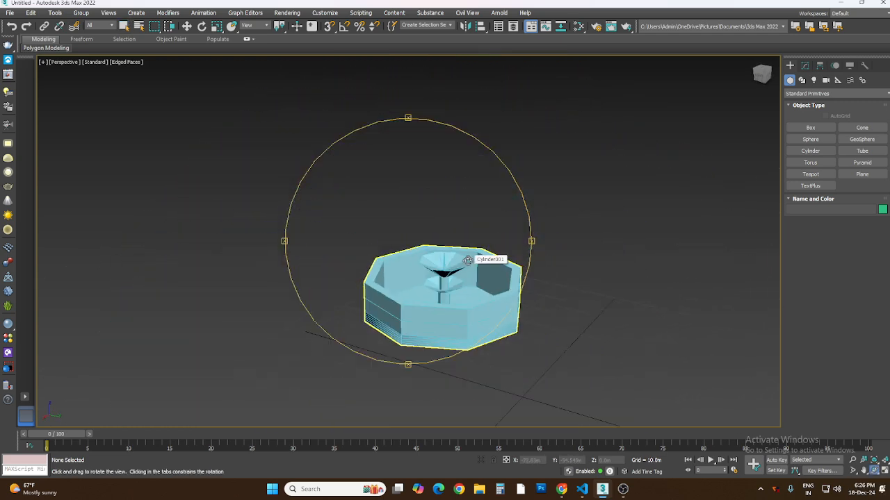
drag(455, 287, 527, 299)
drag(410, 319, 371, 304)
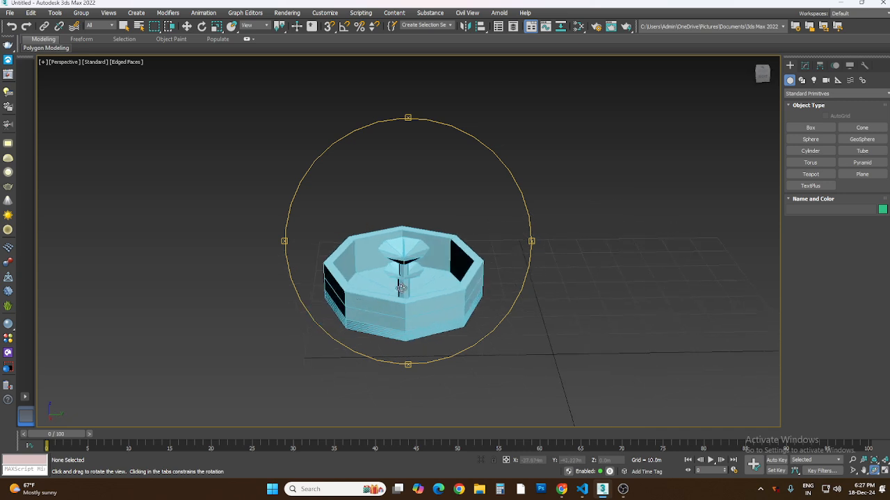
scroll(401, 287, up, 5)
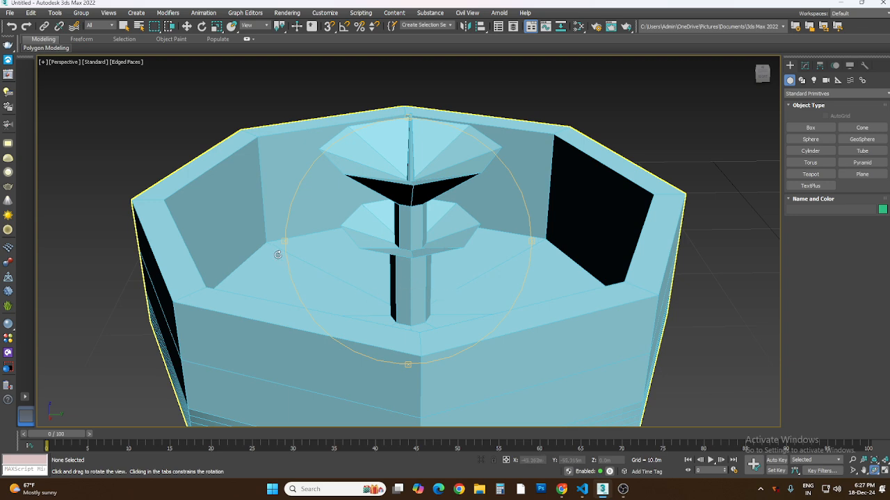
Step: Reselect the fountain at polygon level and select four adjoining inner wall polygons of the basin
click(806, 66)
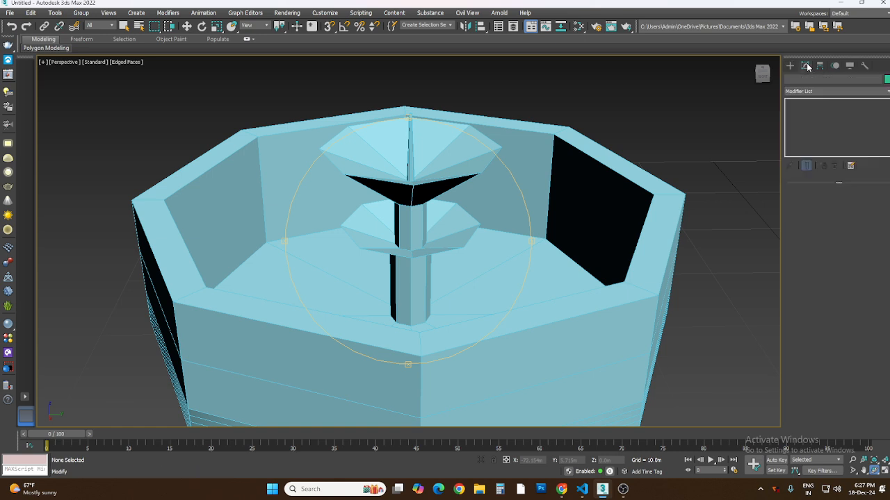
click(124, 26)
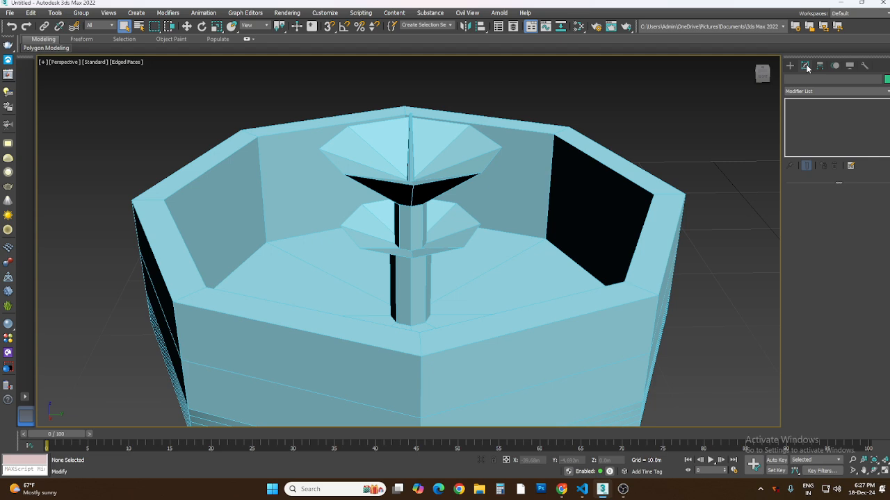
click(489, 240)
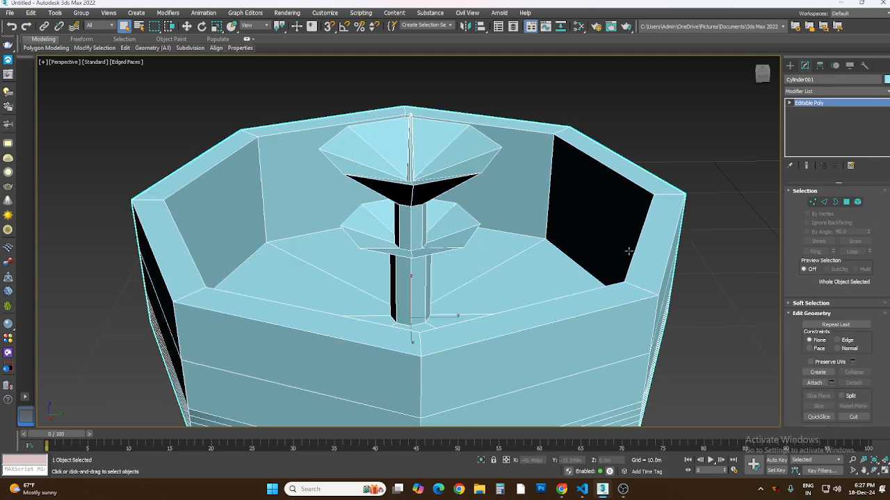
click(847, 202)
click(404, 259)
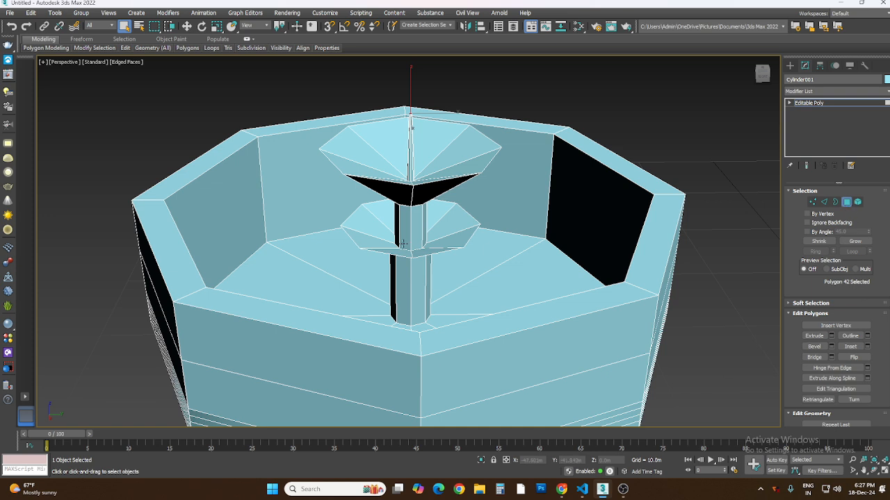
click(296, 184)
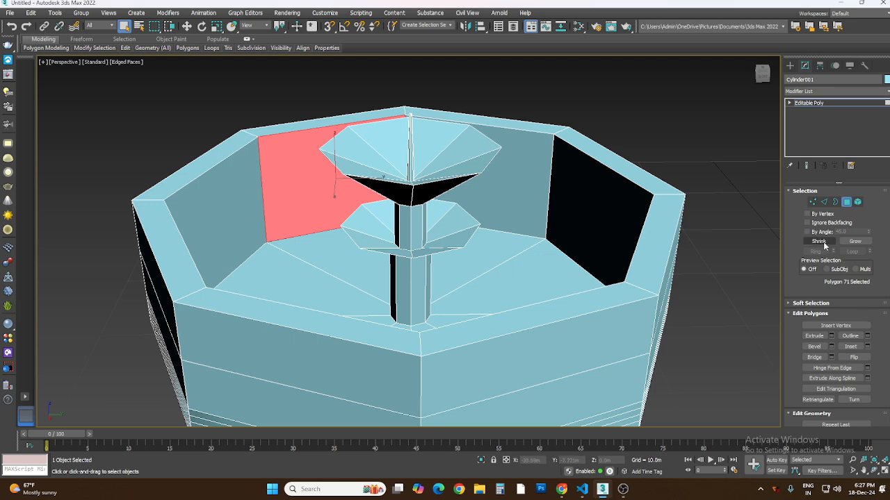
ctrl+click(523, 206)
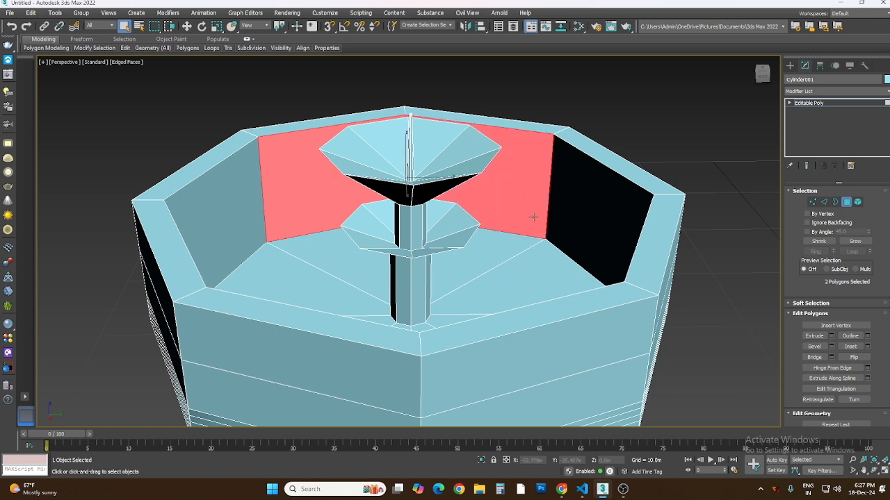
ctrl+click(584, 222)
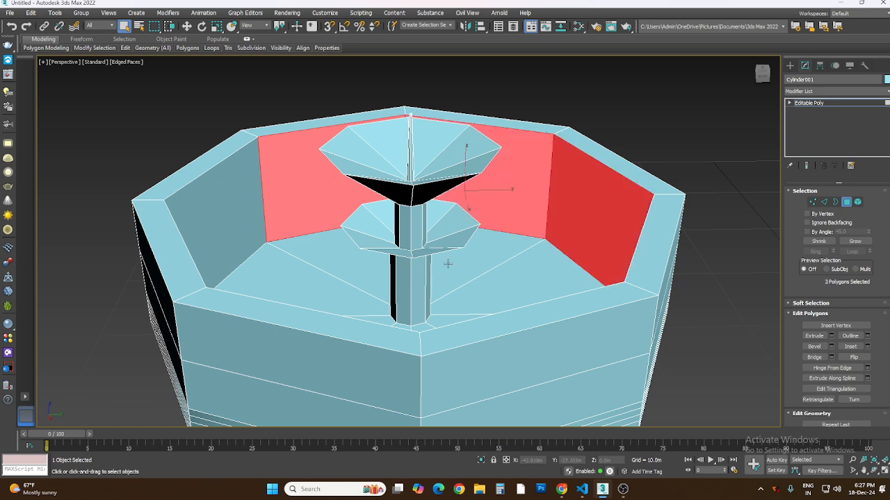
ctrl+click(233, 230)
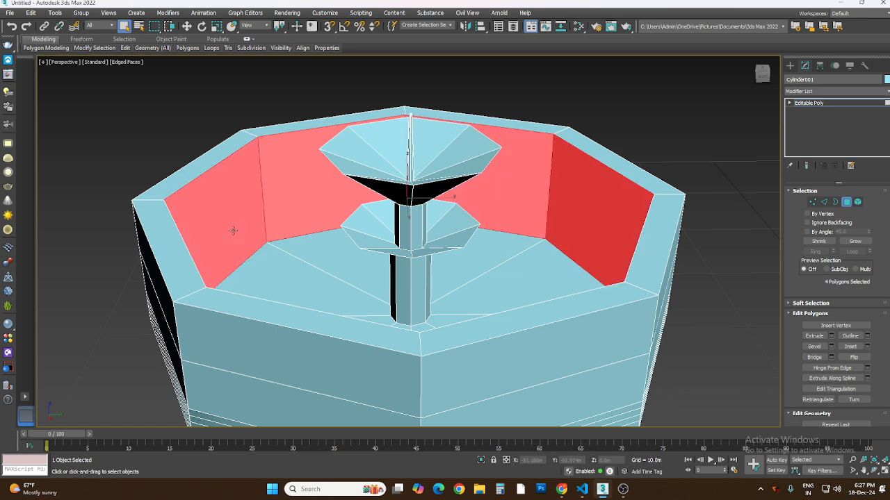
Step: Add three more inner wall polygons on the opposite side of the basin to the selection
click(874, 472)
drag(480, 268, 375, 263)
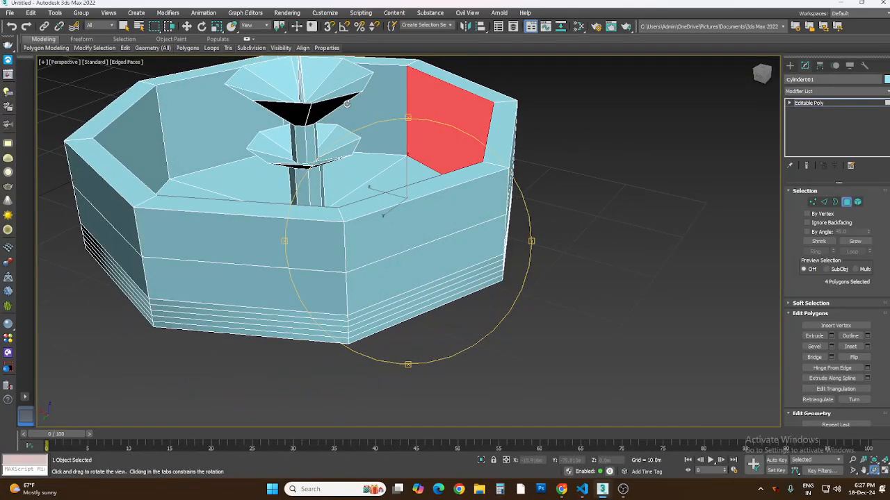
click(124, 25)
ctrl+click(369, 106)
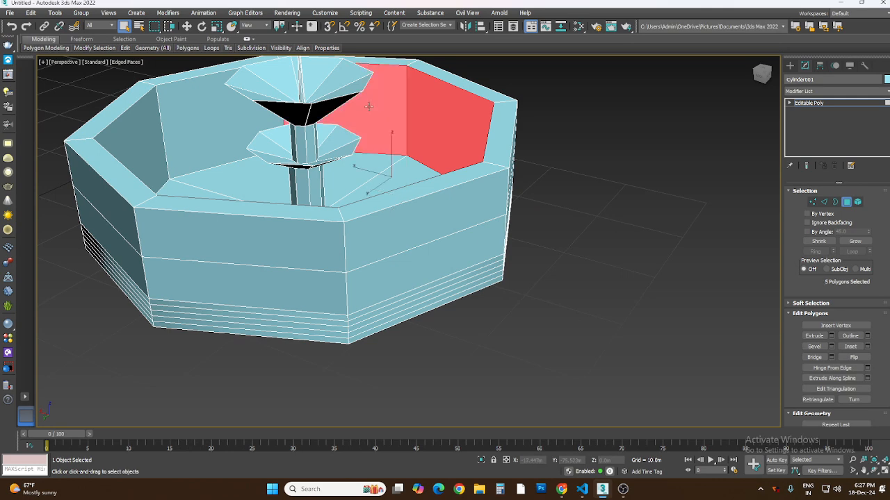
ctrl+click(239, 123)
ctrl+click(145, 143)
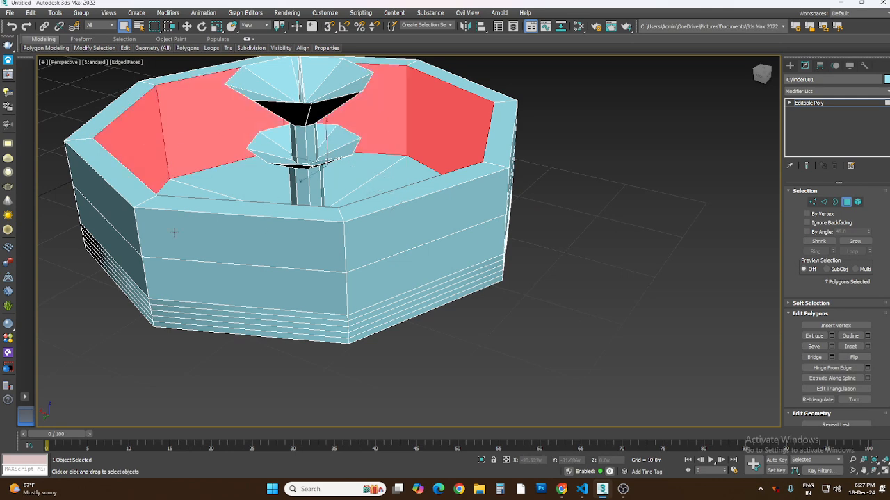
click(202, 26)
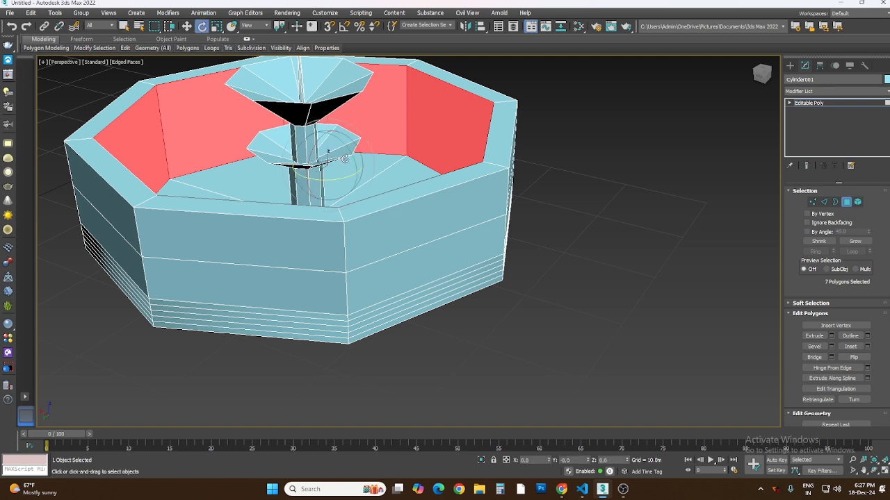
drag(344, 160, 326, 164)
key(ctrl+z)
Step: Add the last inner wall polygon so that all eight basin walls are selected
click(878, 471)
drag(396, 202, 360, 215)
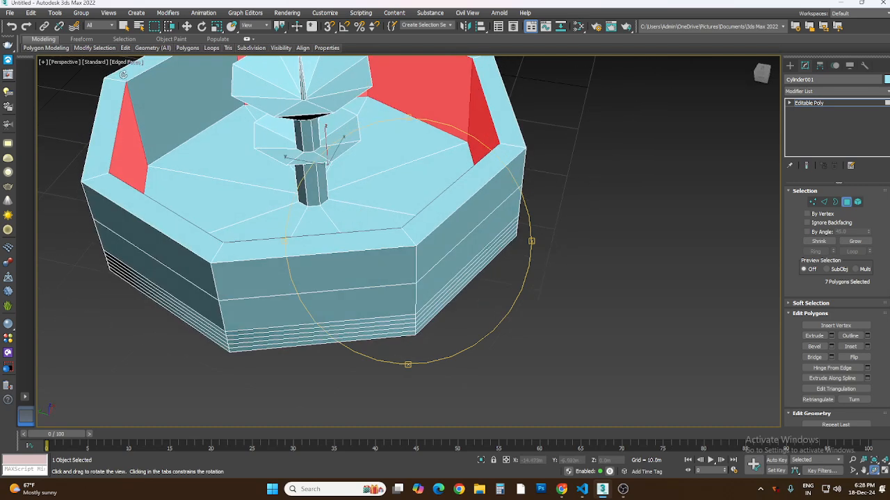
click(125, 26)
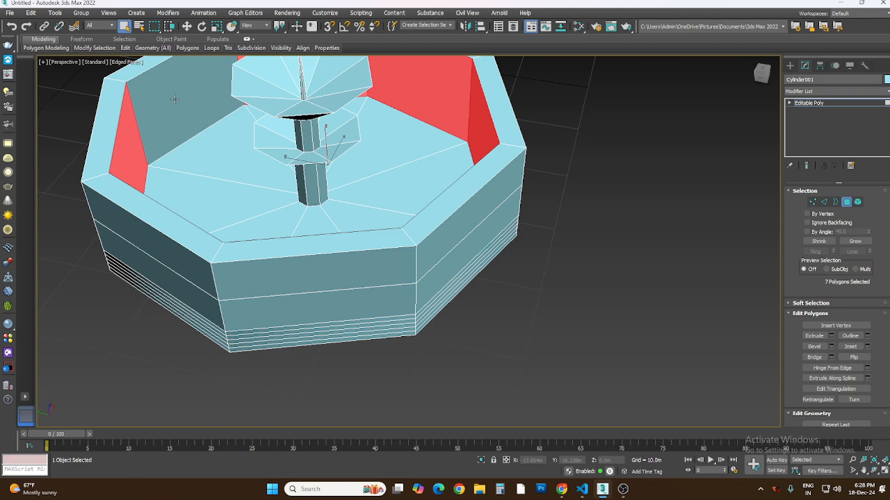
ctrl+click(174, 99)
scroll(413, 187, down, 3)
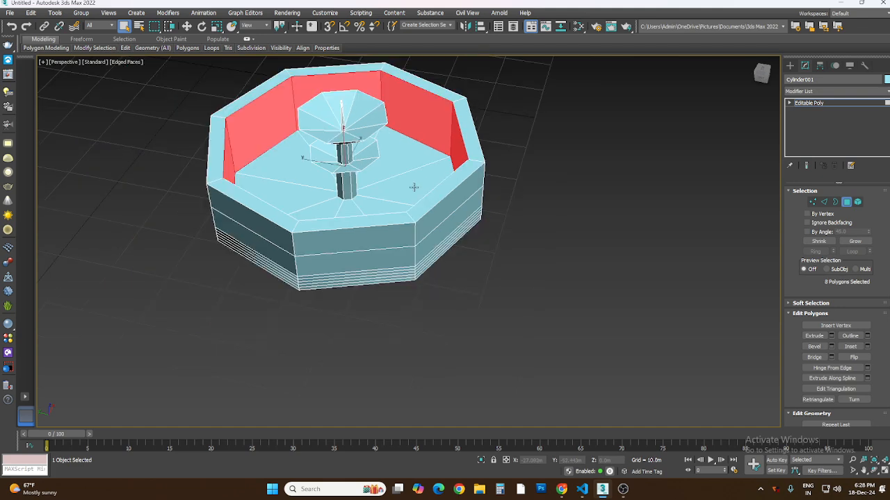
Step: Try extruding the eight inner wall polygons freehand, and undo the extrusion
click(815, 336)
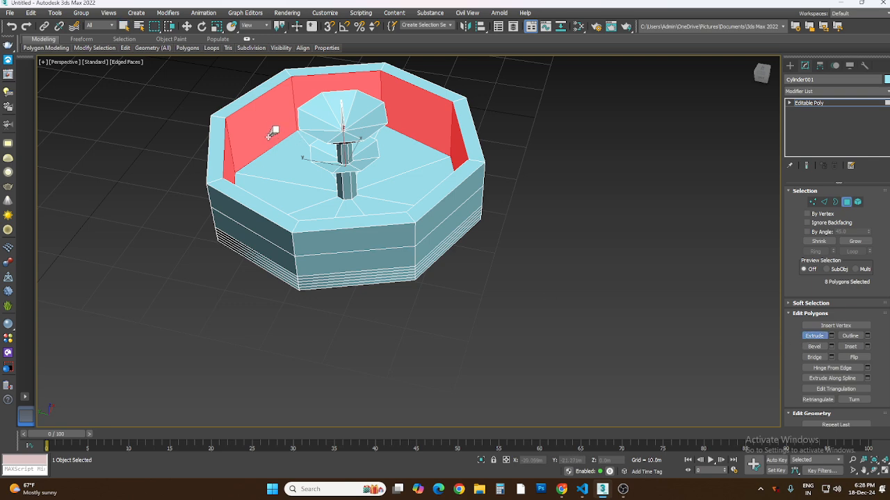
mouse_move(271, 134)
mouse_down()
mouse_move(250, 121)
mouse_move(274, 152)
mouse_up()
key(ctrl+z)
Step: Preview a Local Normal extrusion of the eight inner basin walls with a positive height, pointing inward
click(832, 336)
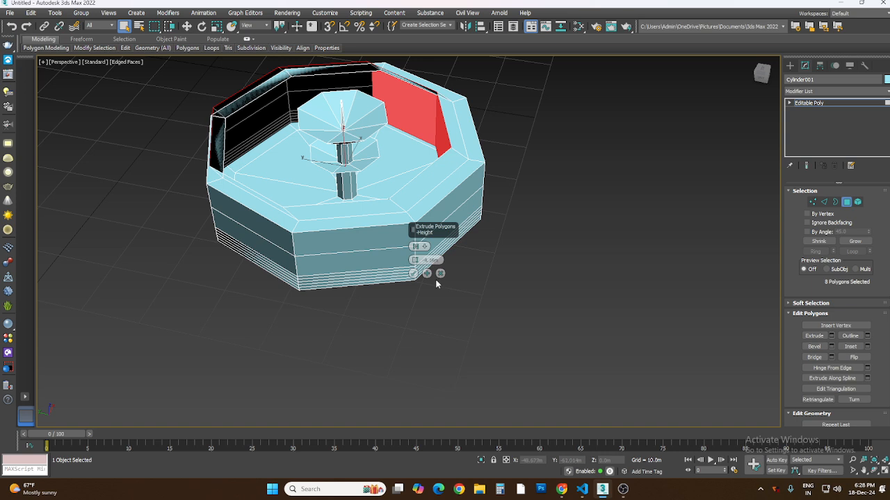
click(417, 248)
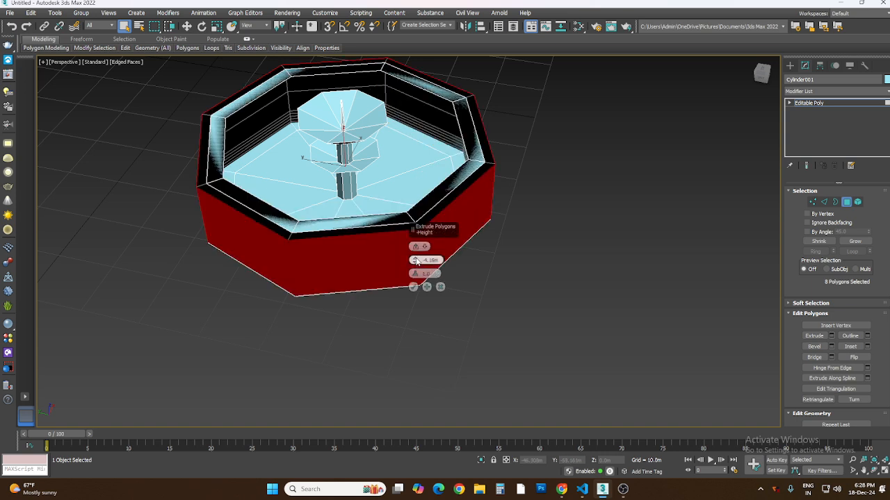
drag(416, 261, 412, 235)
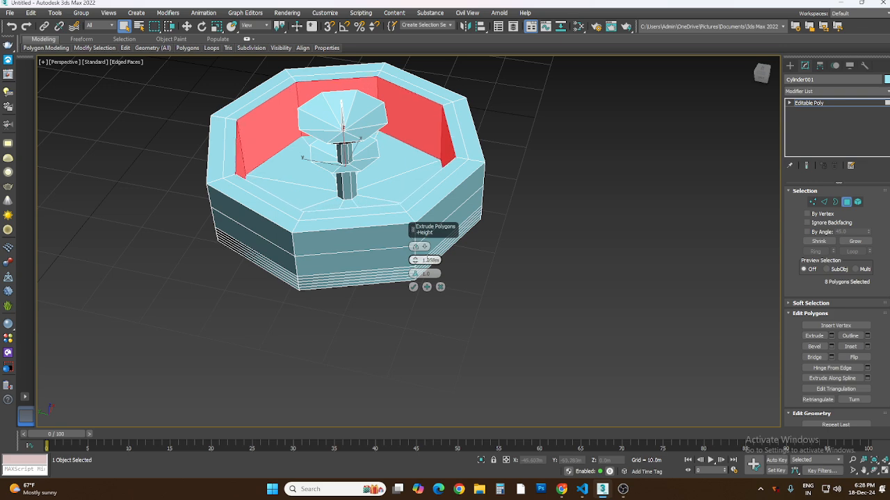
Step: Compare the By Polygon and Group extrusion types on the basin walls and raise the height to about 2.894 m
click(417, 247)
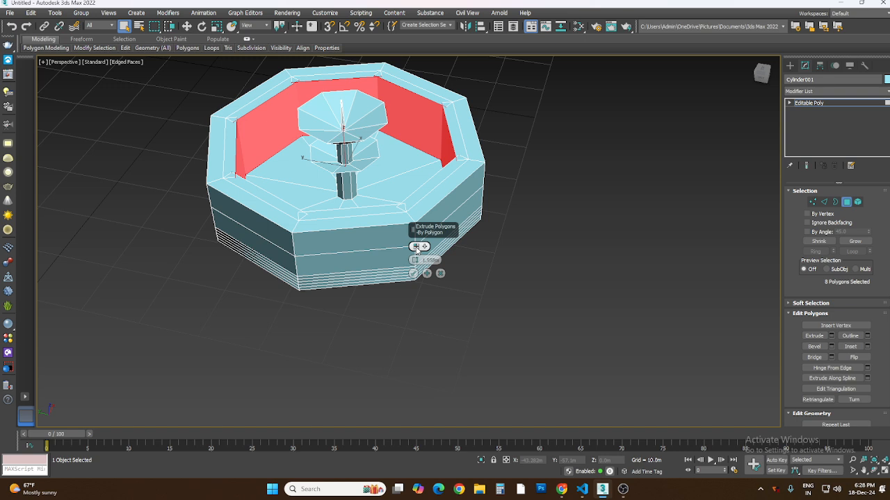
click(417, 247)
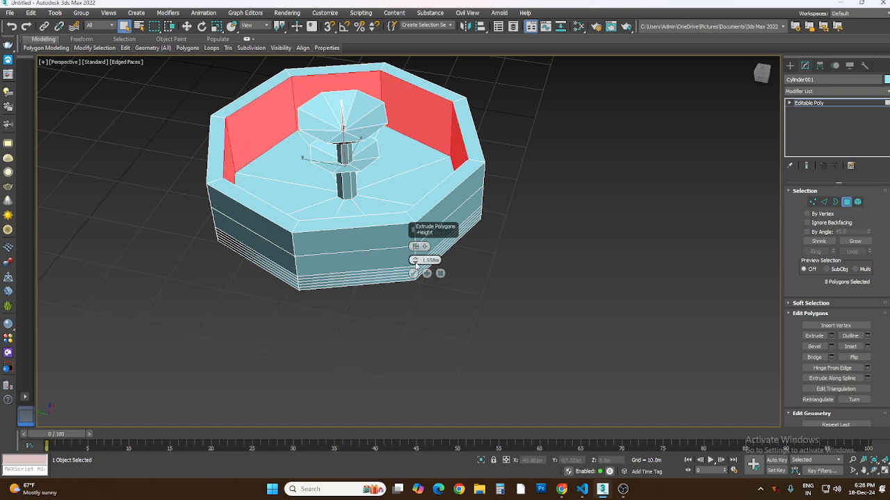
drag(416, 264, 415, 256)
click(417, 247)
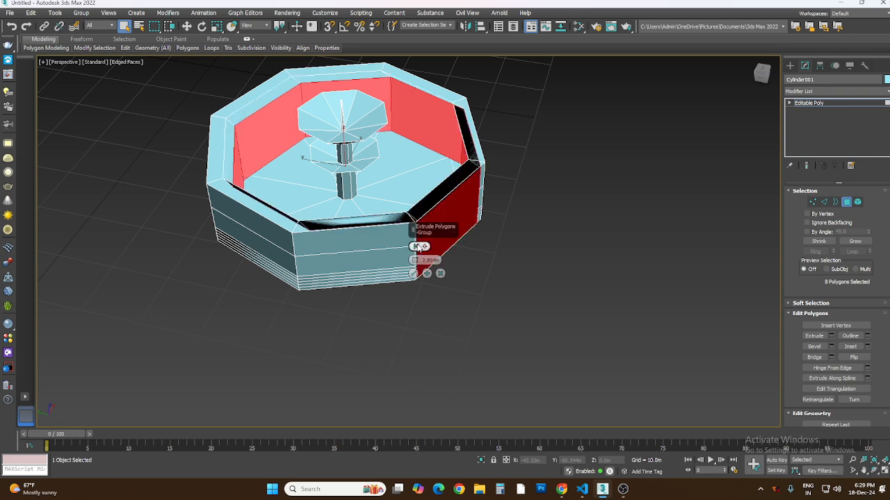
Step: Extrude the eight basin walls using Local Normal and clear the polygon selection
click(417, 247)
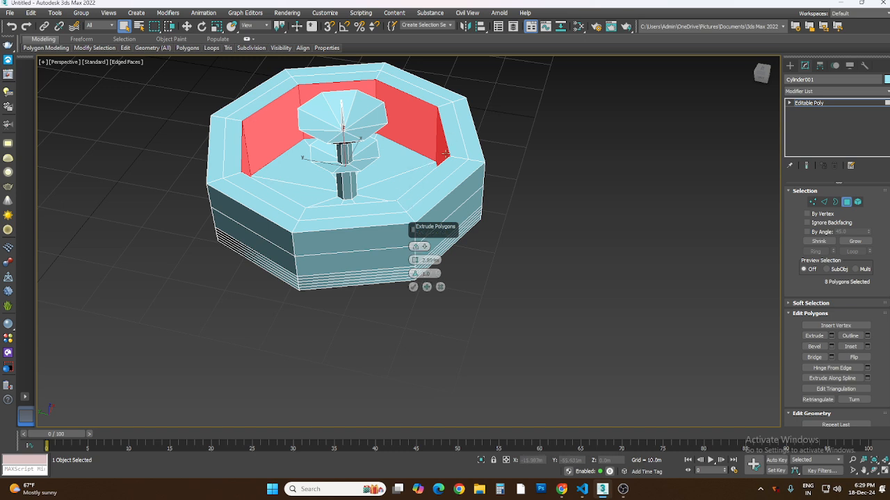
click(414, 287)
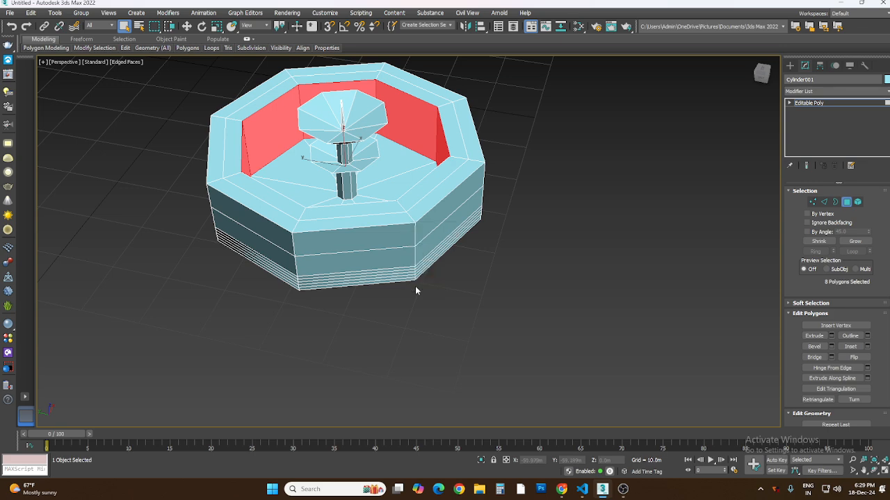
click(485, 287)
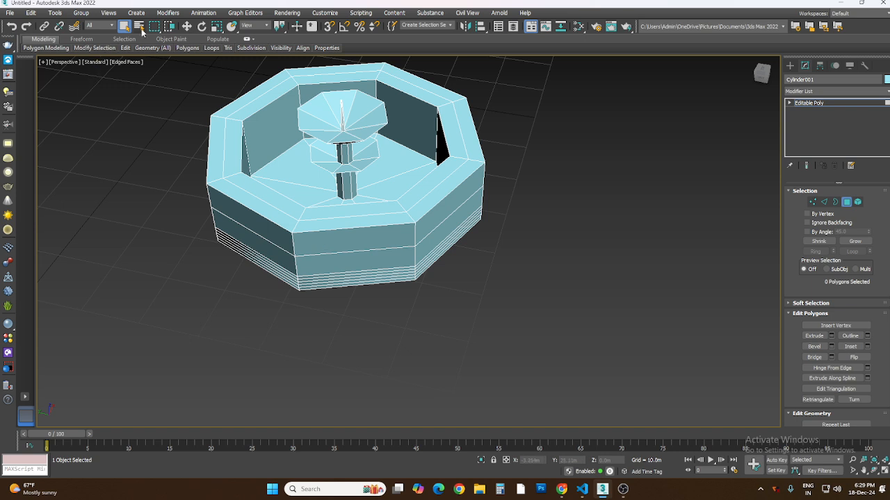
Step: Create a tall box beside the fountain, about 53.4 m long, 52.7 m wide and 111 m high
click(864, 472)
drag(550, 252, 523, 262)
click(790, 65)
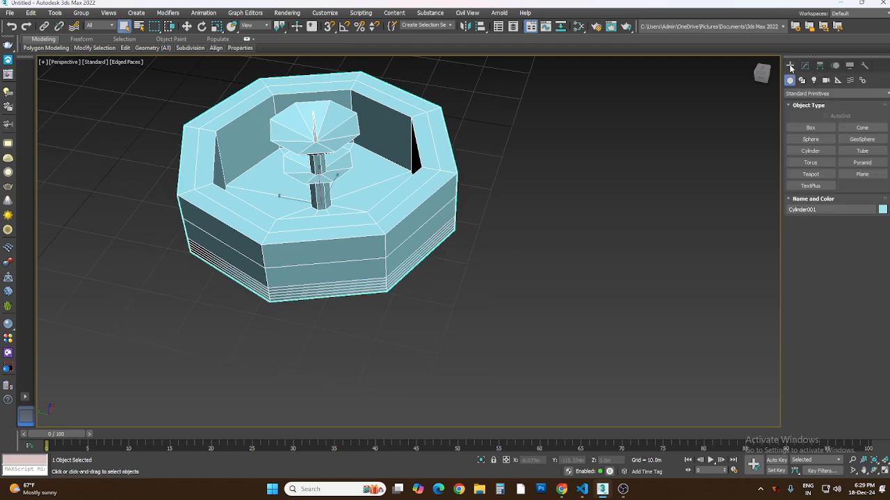
scroll(518, 224, down, 8)
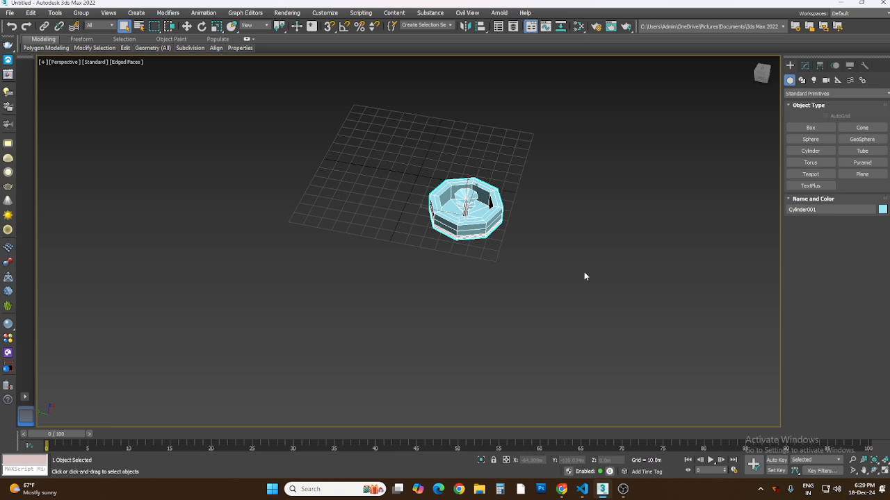
click(818, 128)
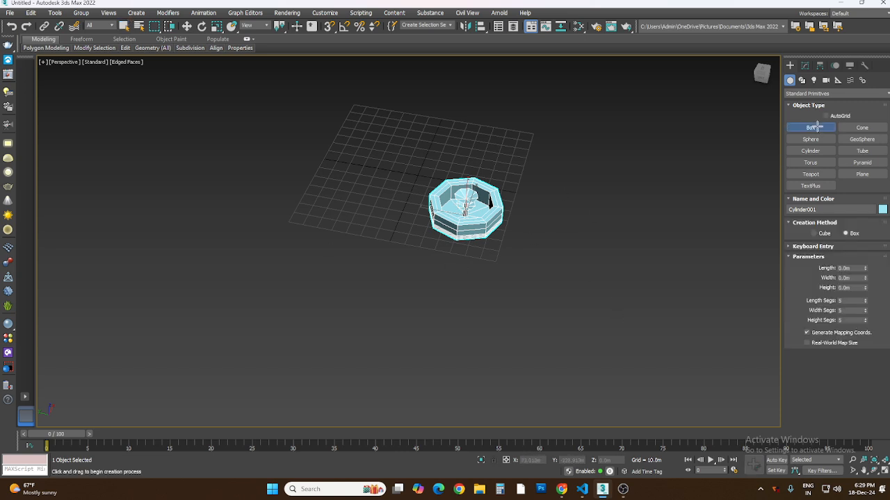
drag(313, 183, 364, 248)
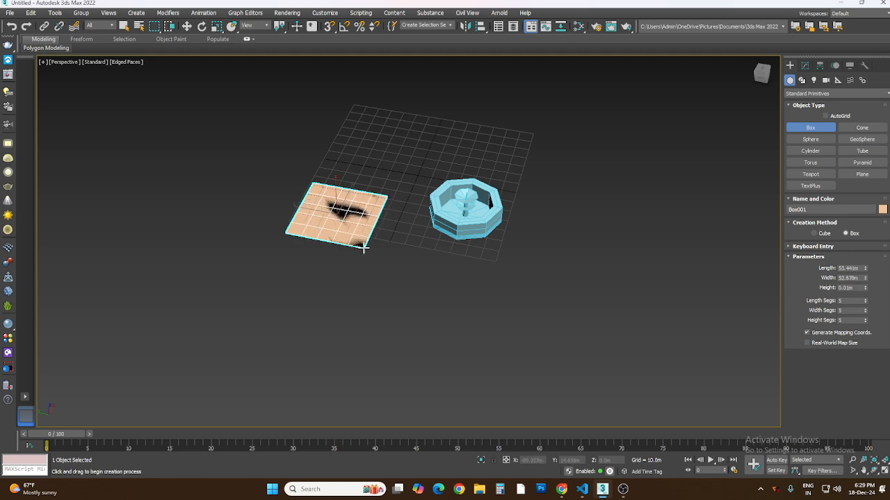
click(347, 88)
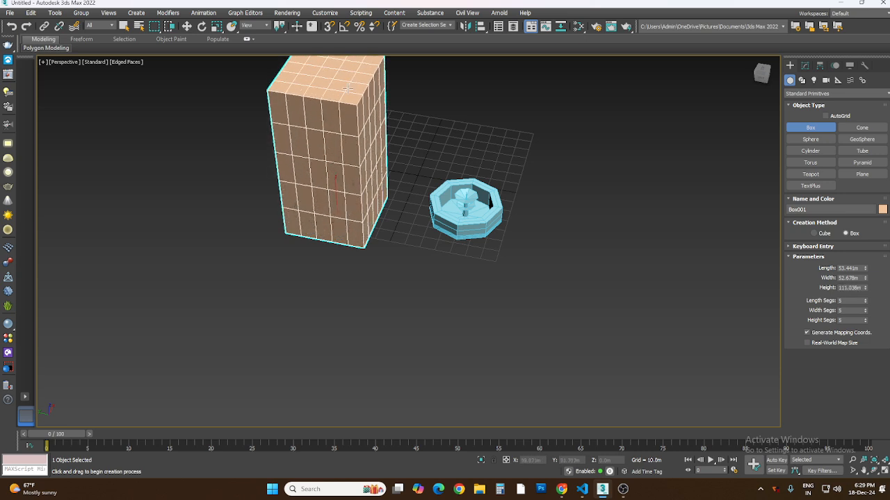
right_click(347, 141)
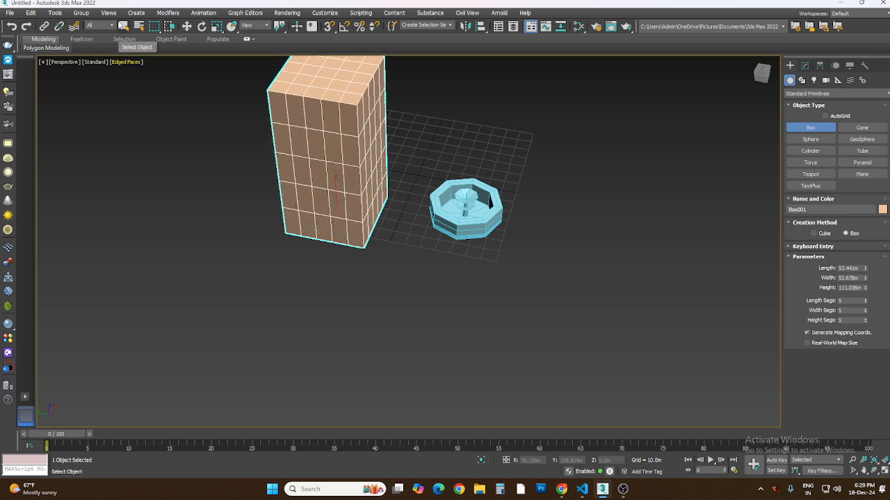
Step: Try 20 height segments on the new box and settle on 10
click(805, 66)
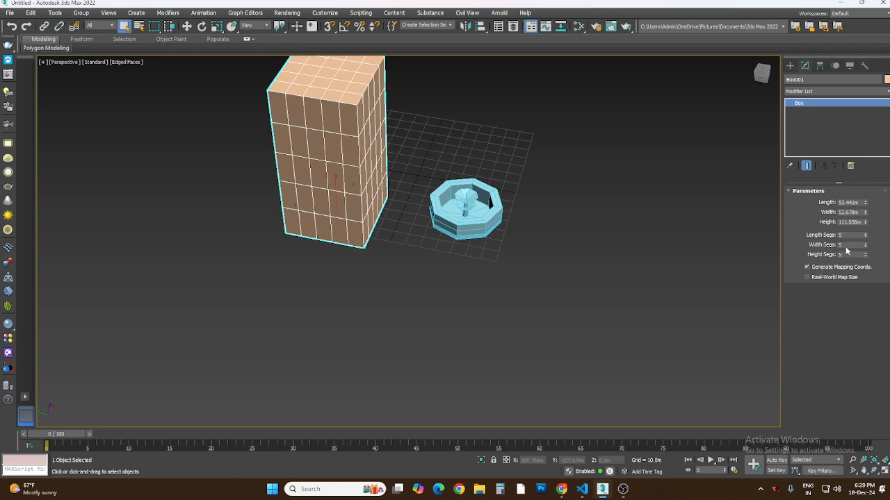
double_click(847, 254)
key(Return)
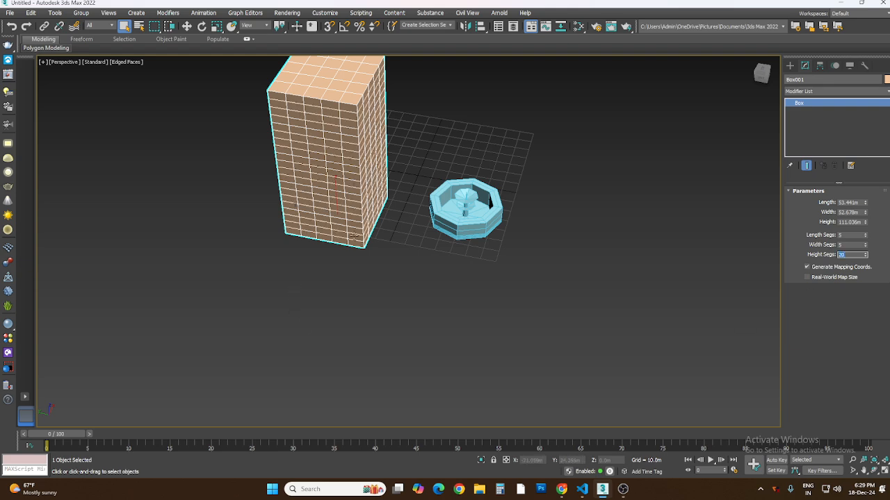
click(876, 474)
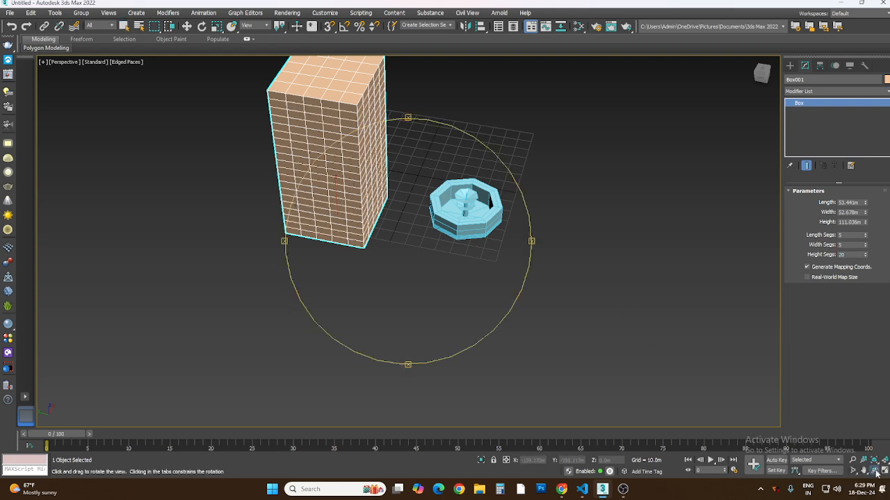
drag(389, 242, 361, 211)
drag(369, 199, 370, 196)
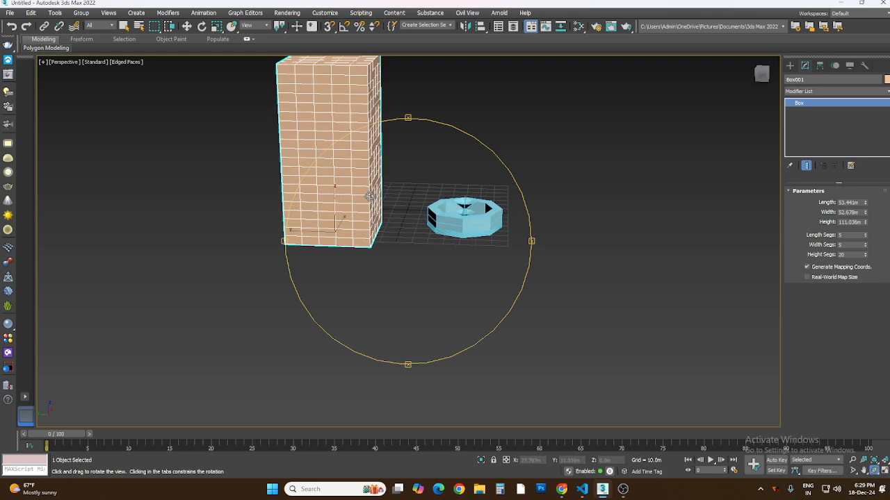
double_click(852, 255)
text(10)
key(Return)
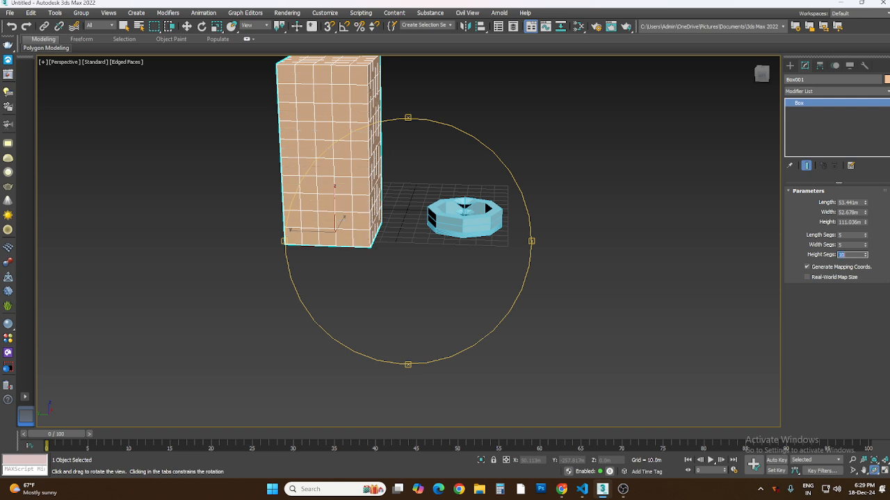
Step: Convert the tall box to an Editable Poly
click(123, 25)
click(139, 202)
click(323, 198)
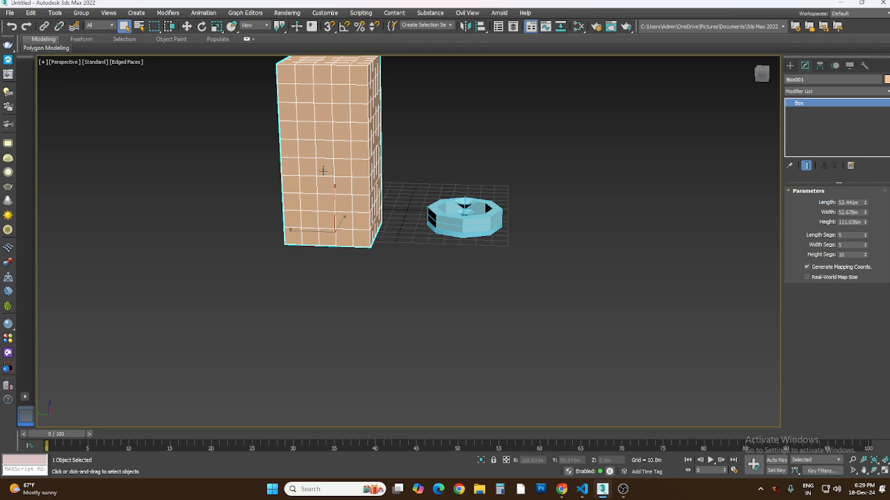
scroll(322, 168, down, 2)
right_click(320, 146)
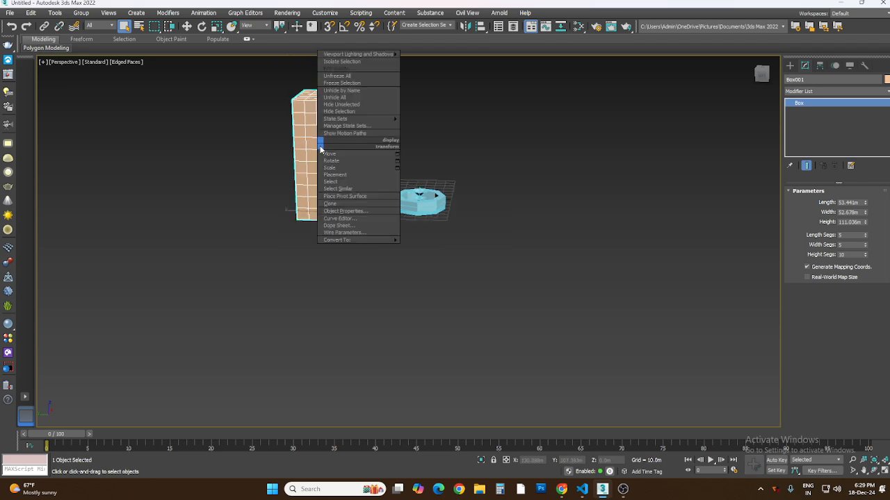
mouse_move(389, 240)
click(438, 247)
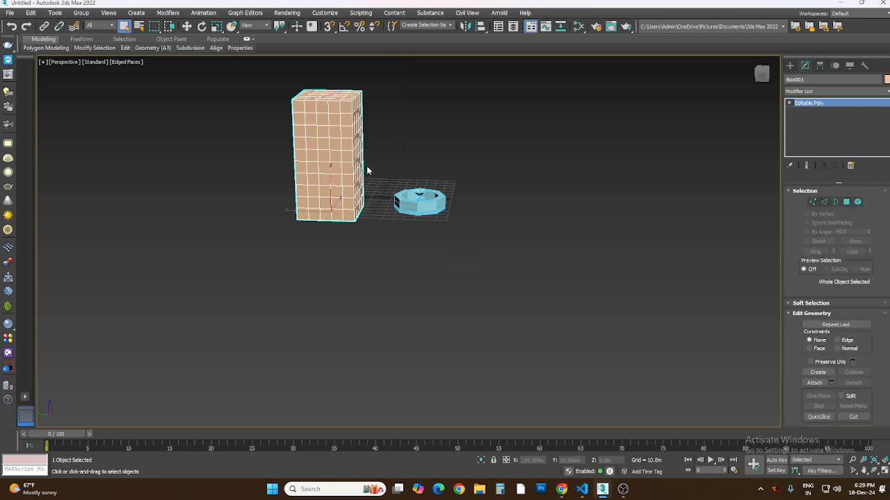
Step: Work on the box at polygon level and select the top two rows of five polygons on its front face
scroll(335, 139, up, 2)
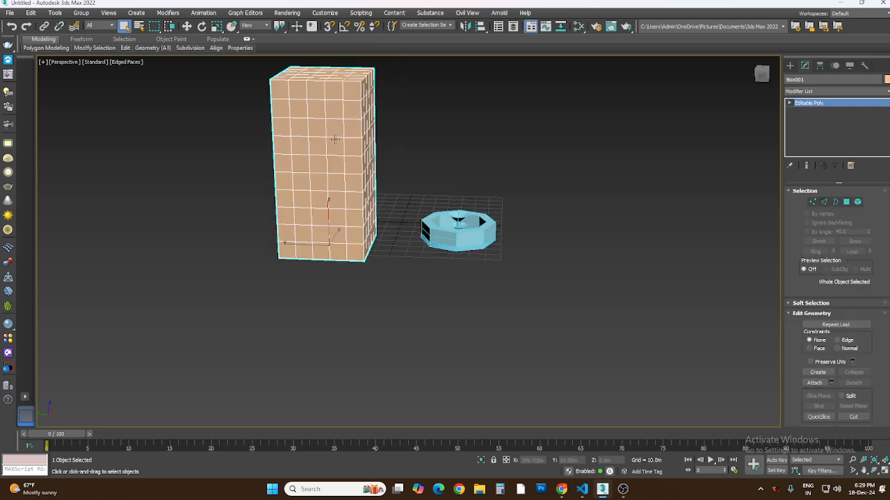
click(846, 201)
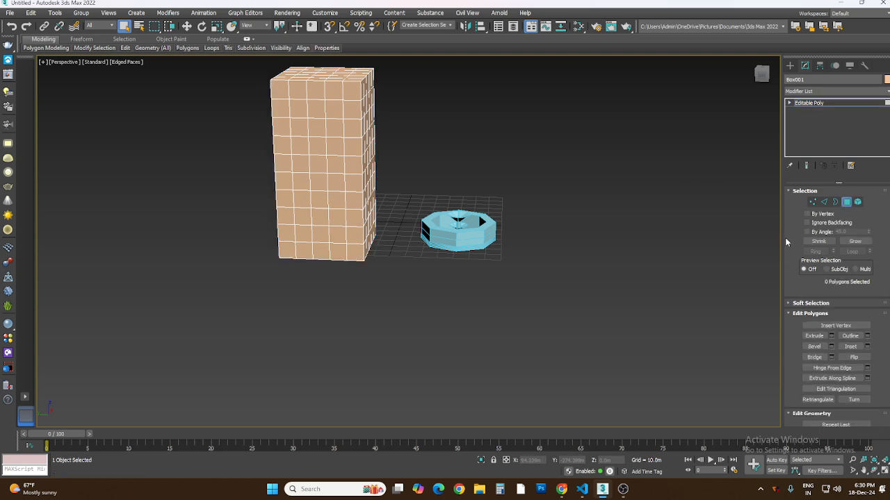
click(282, 89)
ctrl+click(293, 91)
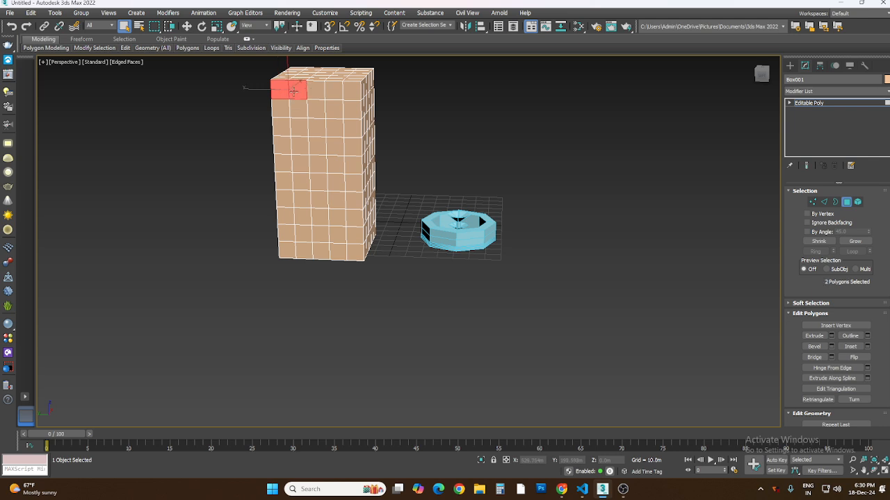
ctrl+click(312, 98)
ctrl+click(329, 98)
ctrl+click(346, 93)
ctrl+click(347, 114)
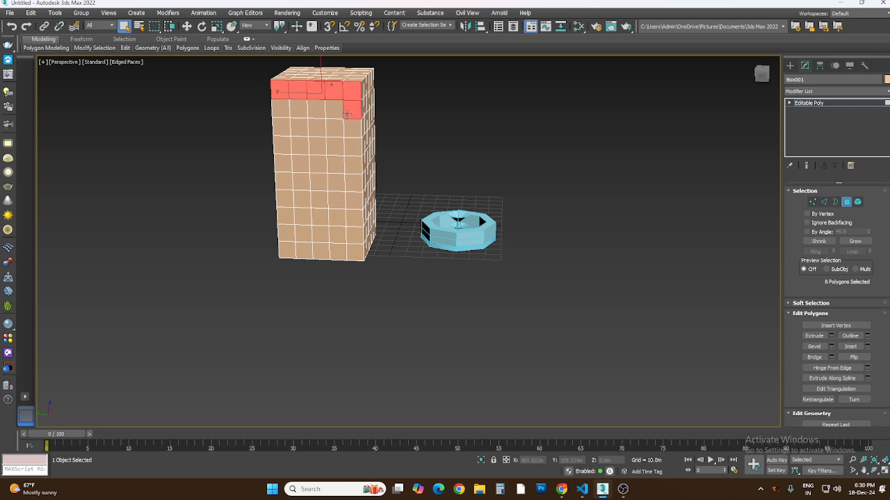
ctrl+click(334, 111)
ctrl+click(317, 111)
ctrl+click(299, 111)
ctrl+click(282, 111)
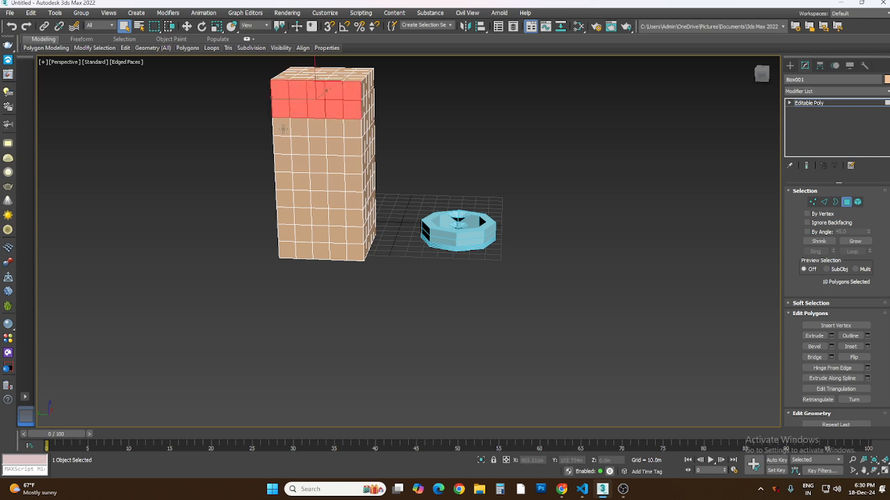
Step: Add the third and fourth rows of the box's front face to the polygon selection
ctrl+click(282, 129)
ctrl+click(300, 129)
ctrl+click(317, 129)
ctrl+click(334, 129)
ctrl+click(352, 129)
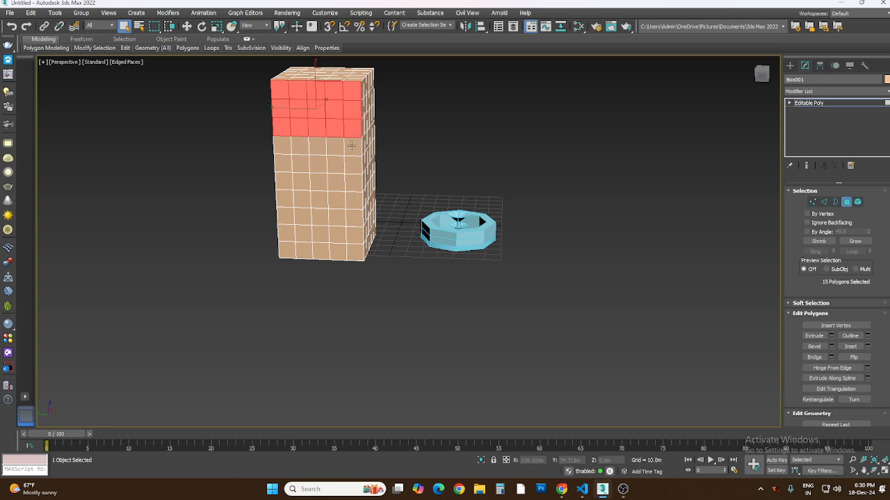
ctrl+click(352, 145)
ctrl+click(334, 146)
ctrl+click(317, 146)
ctrl+click(300, 146)
ctrl+click(283, 147)
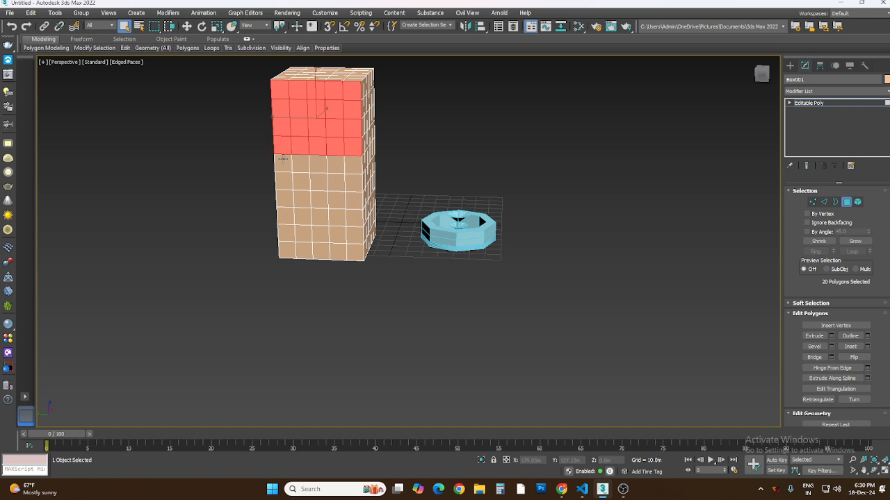
Step: Extend the front-face selection with all polygons of the fifth and sixth rows
ctrl+click(283, 163)
ctrl+click(300, 164)
ctrl+click(318, 164)
ctrl+click(335, 164)
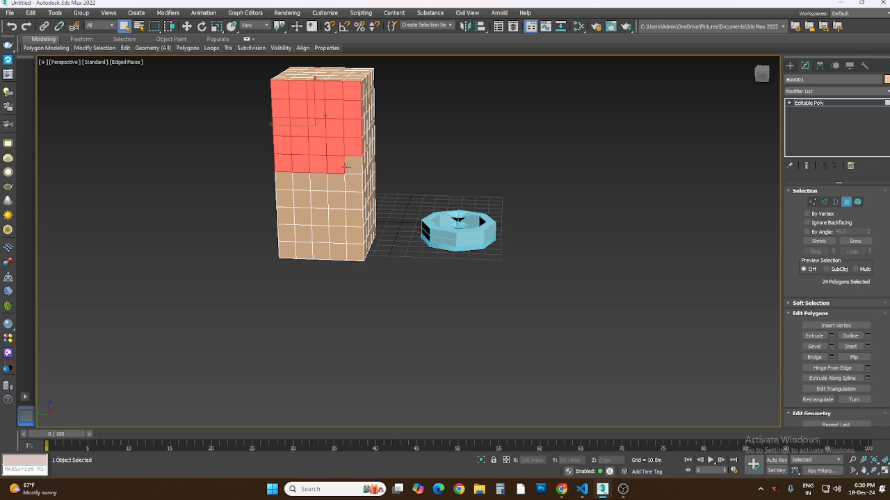
ctrl+click(351, 164)
ctrl+click(353, 182)
ctrl+click(335, 182)
ctrl+click(318, 182)
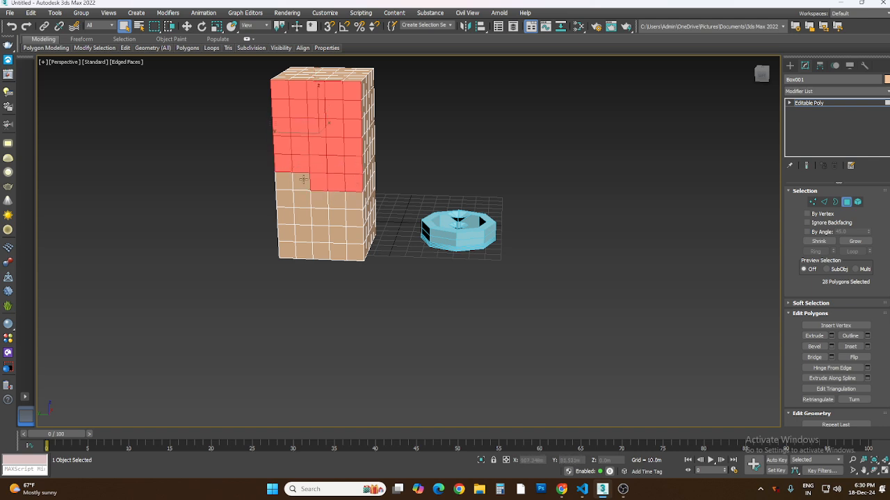
ctrl+click(301, 182)
ctrl+click(283, 182)
Step: Add the five polygons of the seventh row on the box's front face to the selection
ctrl+click(284, 201)
ctrl+click(301, 201)
ctrl+click(316, 199)
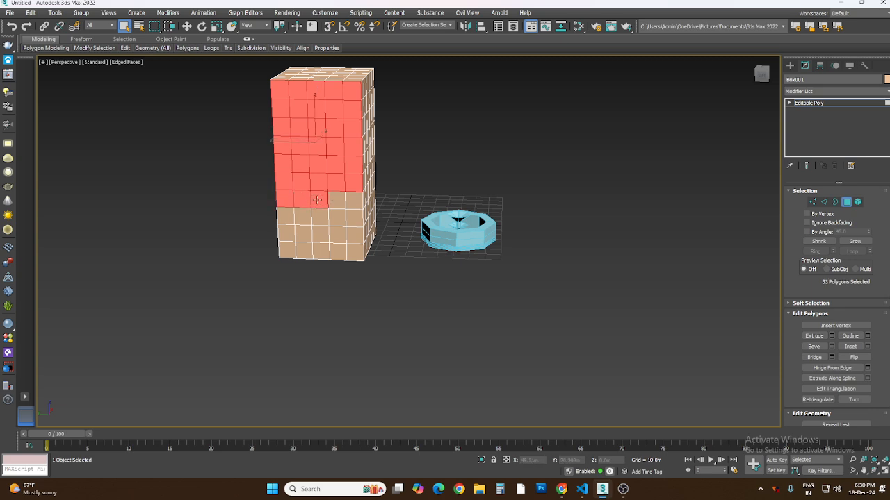
ctrl+click(335, 200)
ctrl+click(356, 202)
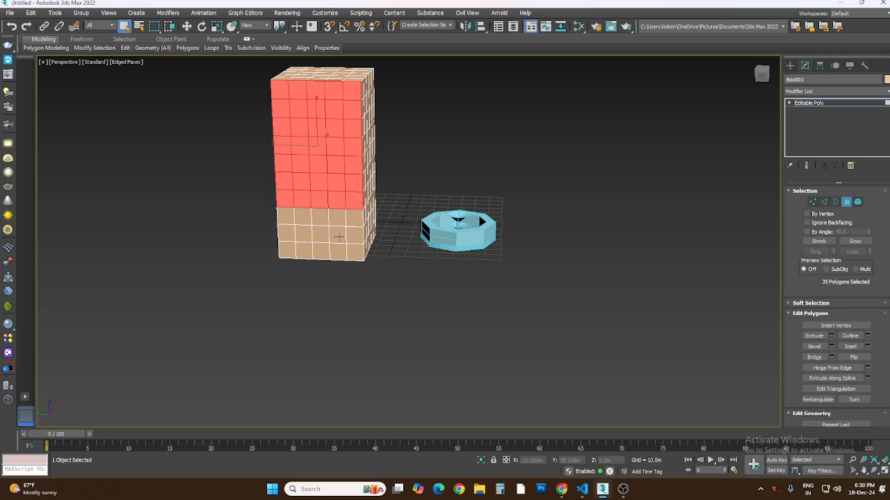
Step: Extend the front-face selection with all polygons of the eighth and ninth rows
ctrl+click(332, 221)
ctrl+click(350, 220)
ctrl+click(356, 236)
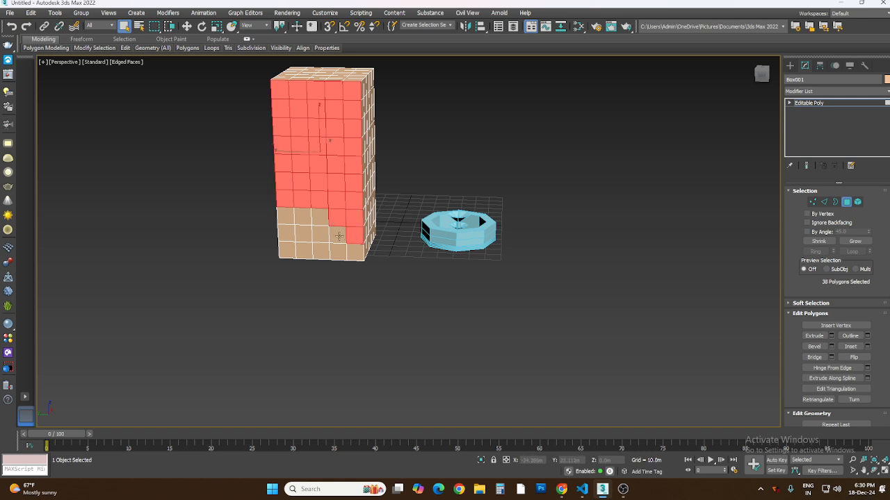
ctrl+click(337, 235)
ctrl+click(321, 219)
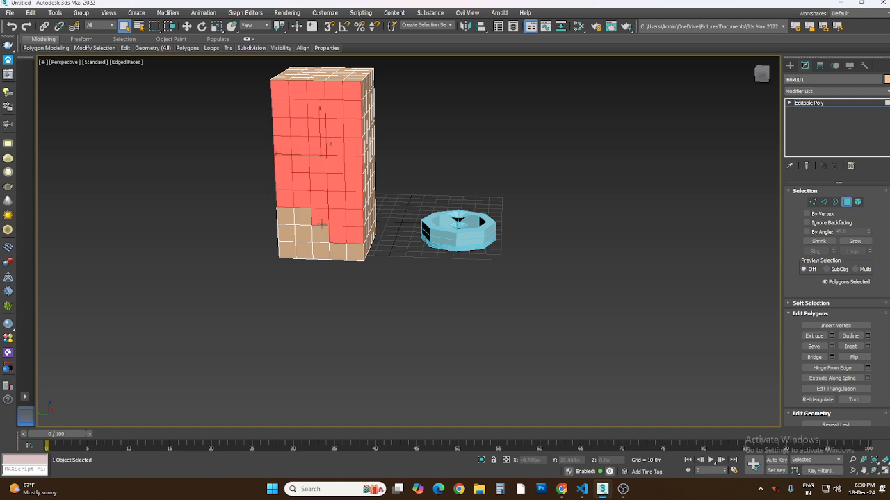
ctrl+click(321, 235)
ctrl+click(301, 233)
ctrl+click(301, 219)
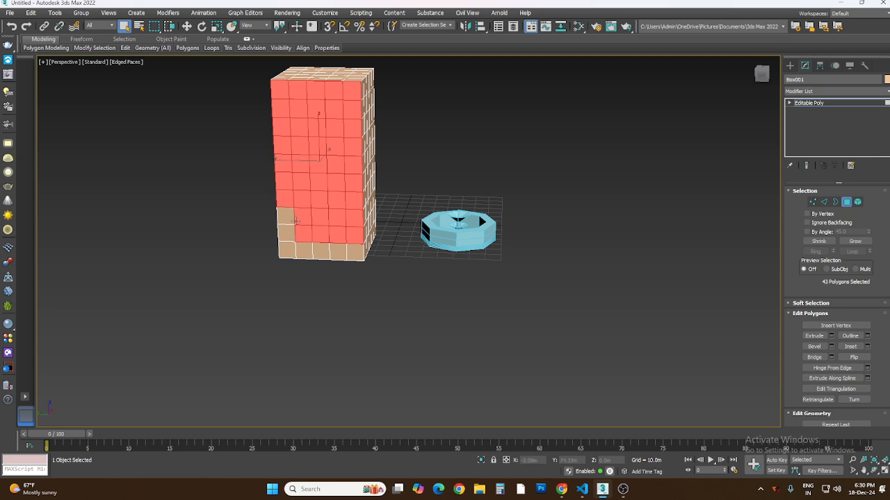
ctrl+click(286, 216)
ctrl+click(286, 234)
Step: Complete the front-face selection with the five polygons of the bottom row
ctrl+click(291, 251)
ctrl+click(304, 251)
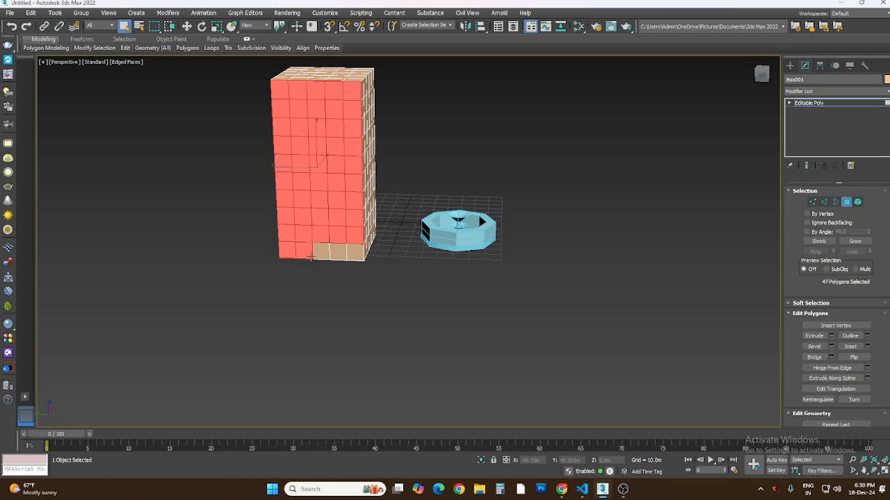
ctrl+click(323, 254)
ctrl+click(339, 253)
ctrl+click(356, 253)
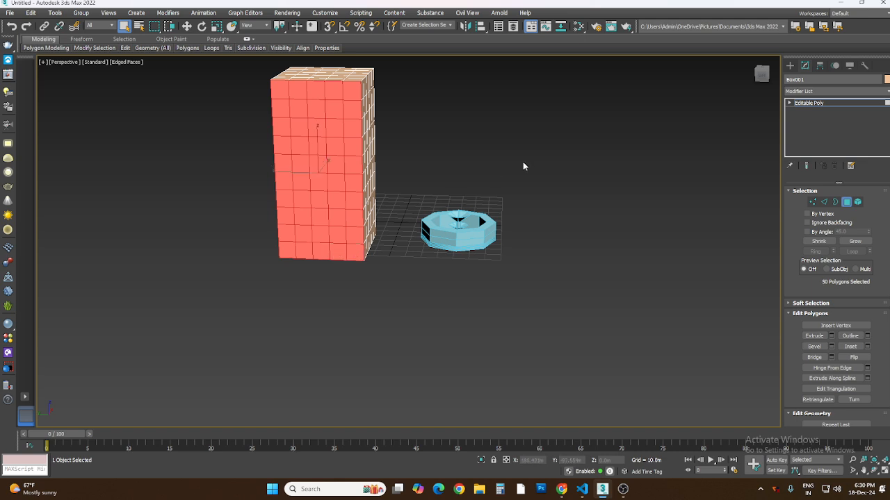
Step: Try extruding the entire selected front face outward freehand, and undo the extrusion
click(874, 471)
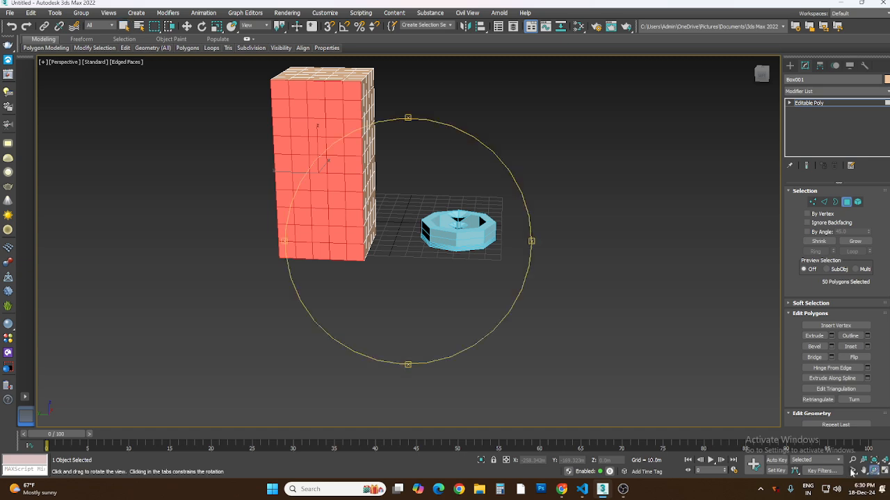
drag(426, 163, 403, 159)
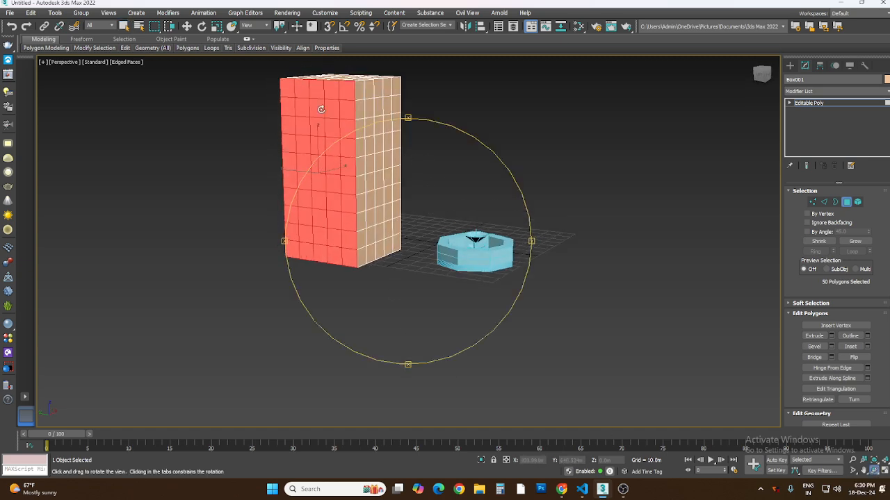
scroll(333, 83, up, 5)
scroll(333, 83, down, 4)
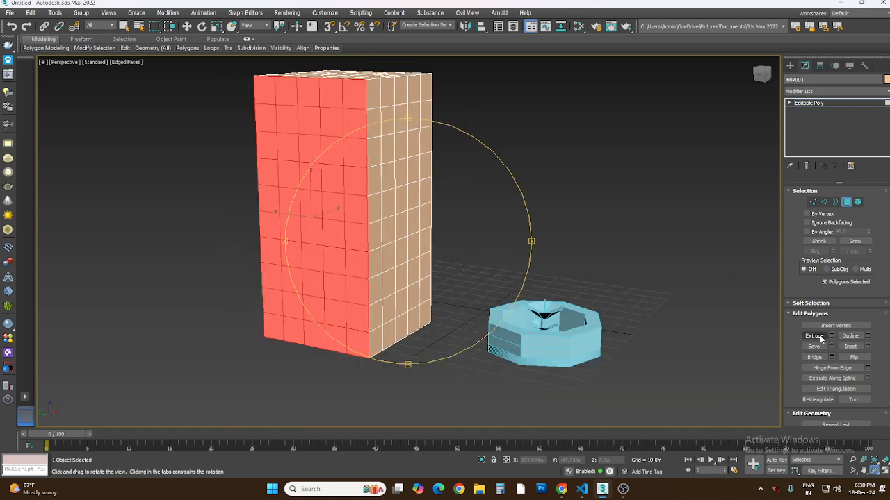
click(815, 336)
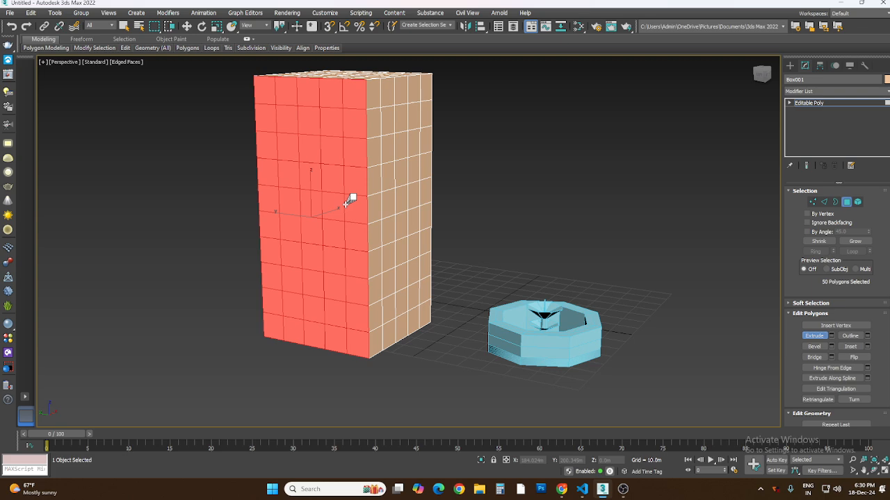
drag(352, 196, 577, 127)
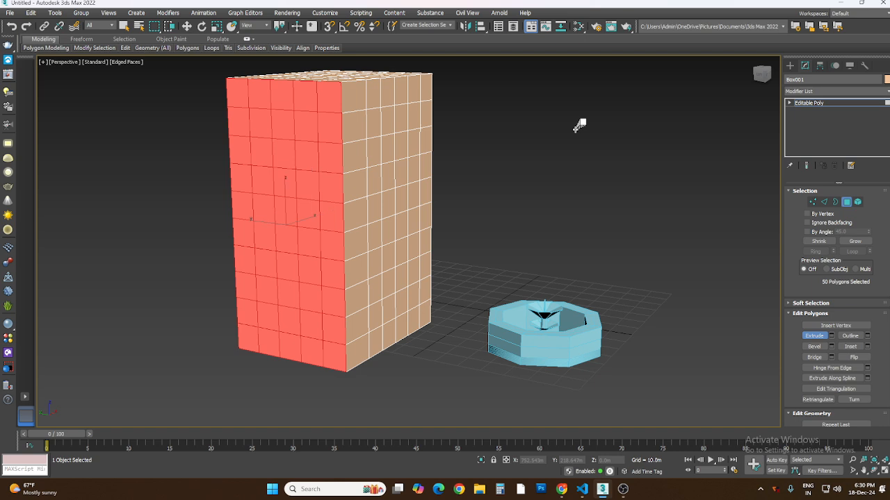
key(ctrl+z)
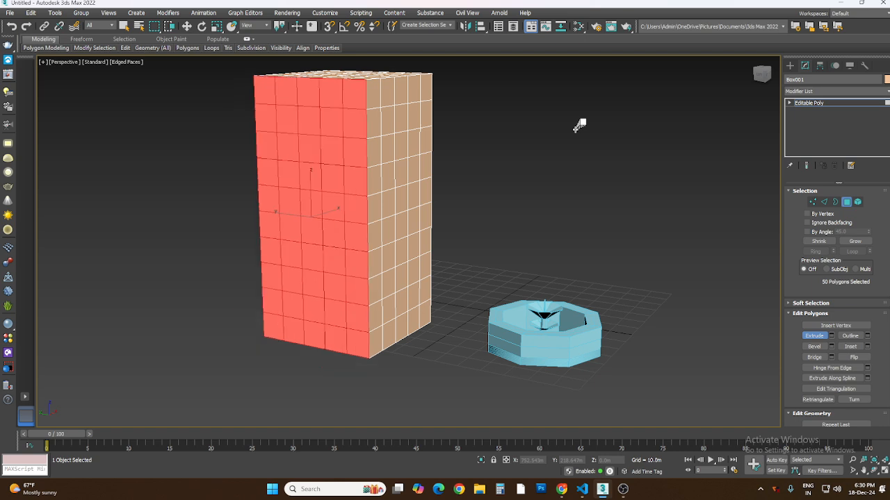
Step: Try a narrow freehand inset of the whole front-face selection with an outward extrusion, and undo both operations
click(852, 346)
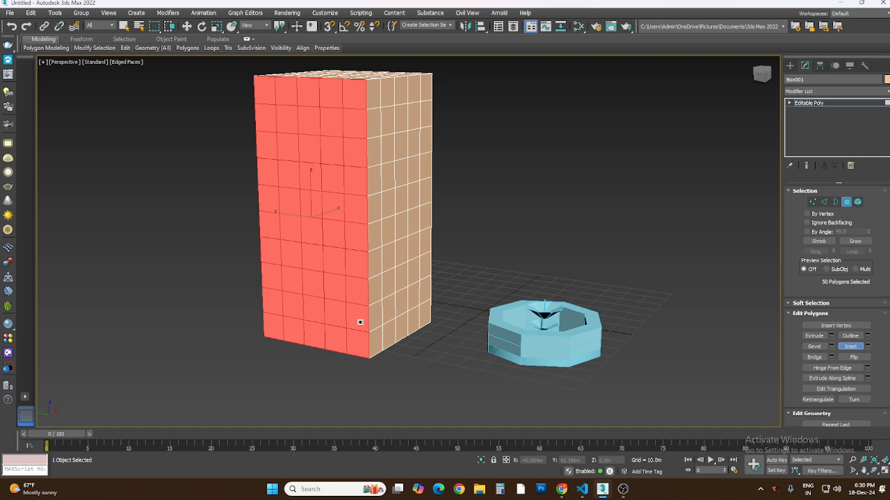
drag(359, 323, 355, 315)
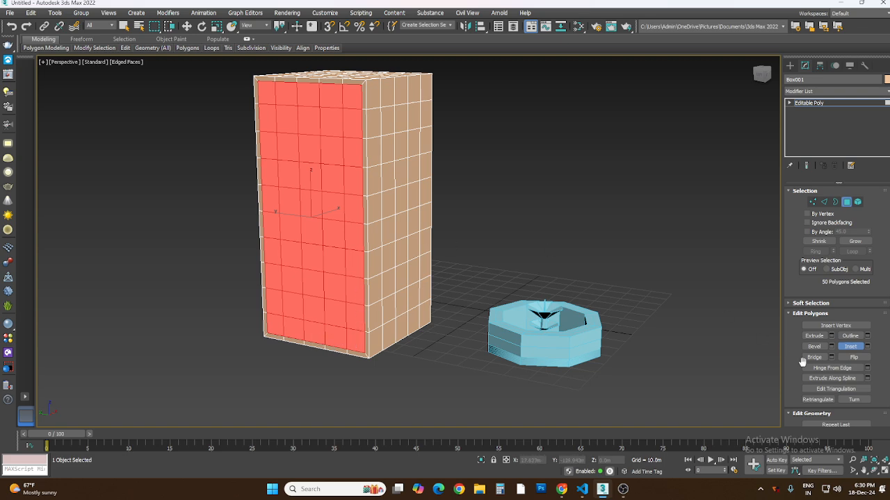
click(814, 336)
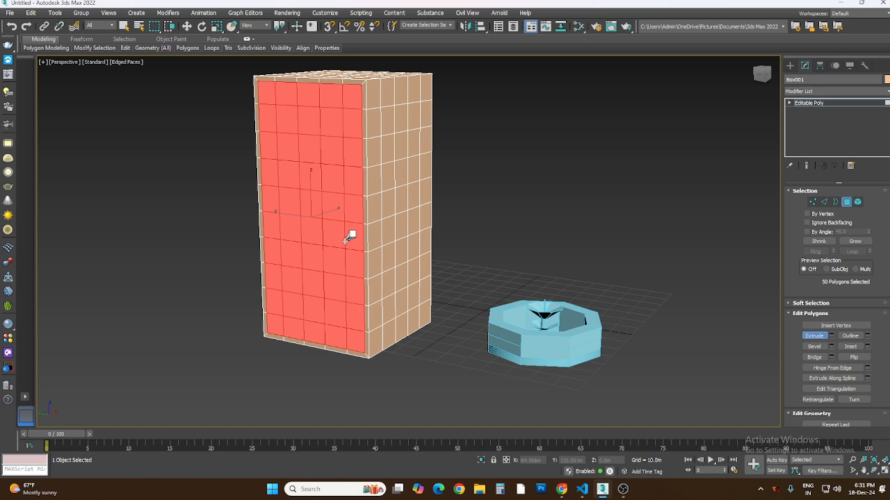
drag(349, 234, 405, 201)
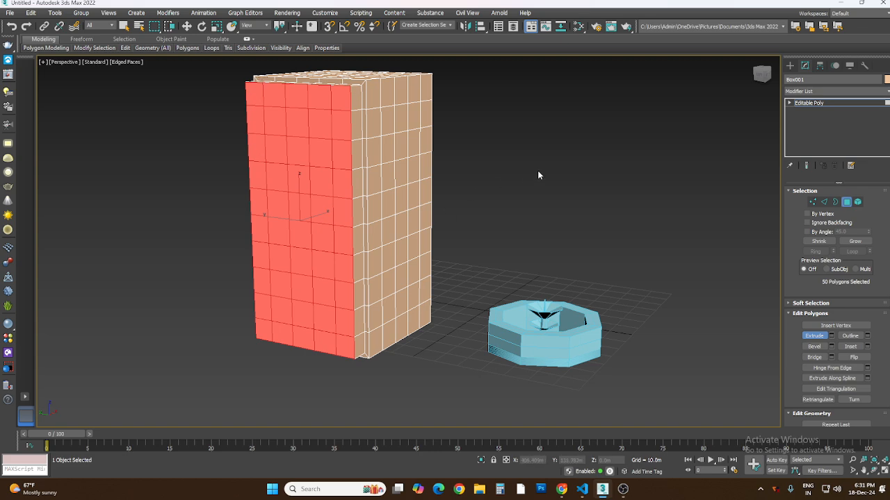
key(ctrl+z)
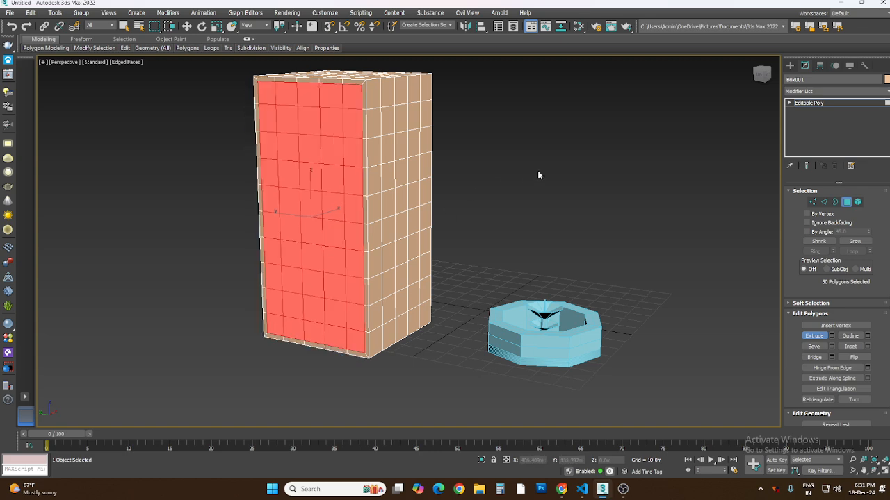
key(ctrl+z)
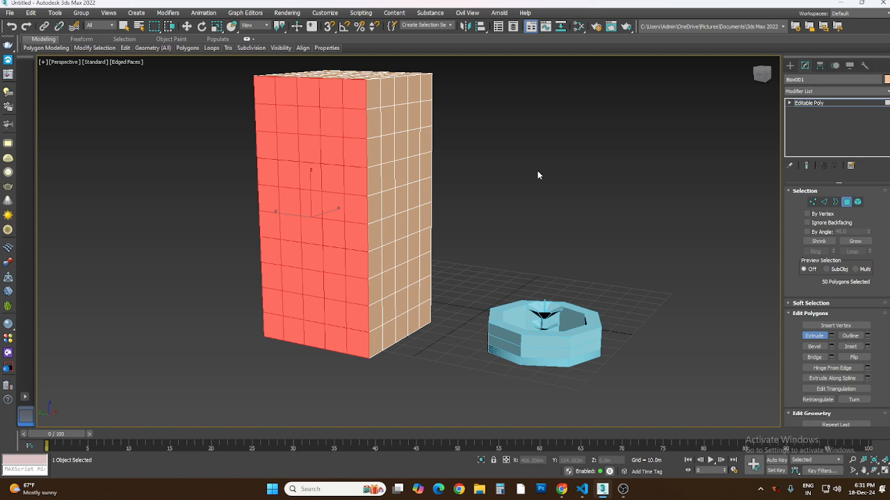
Step: Inset the selected front-face polygons individually with the By Polygon type and an amount of 0.682 m
scroll(321, 98, up, 2)
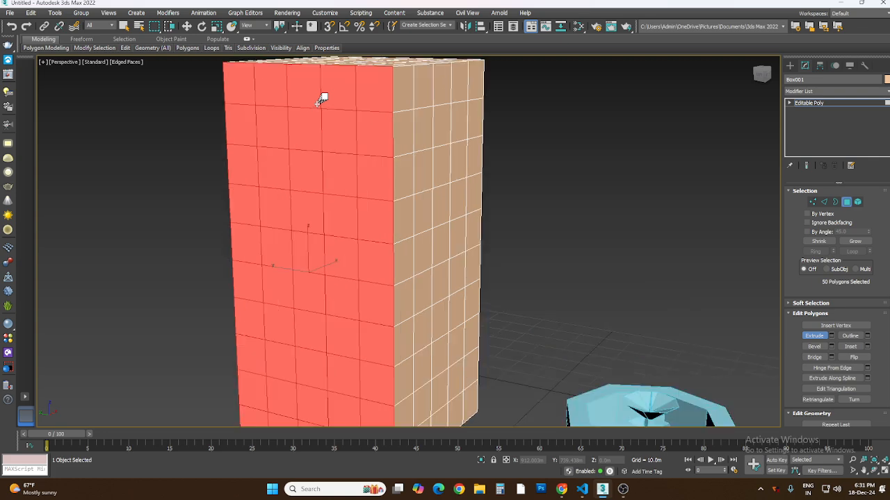
click(868, 347)
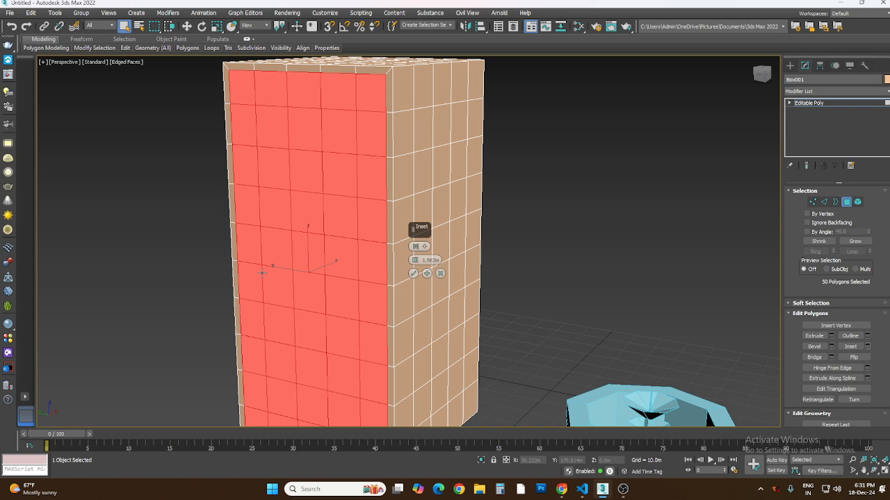
click(416, 247)
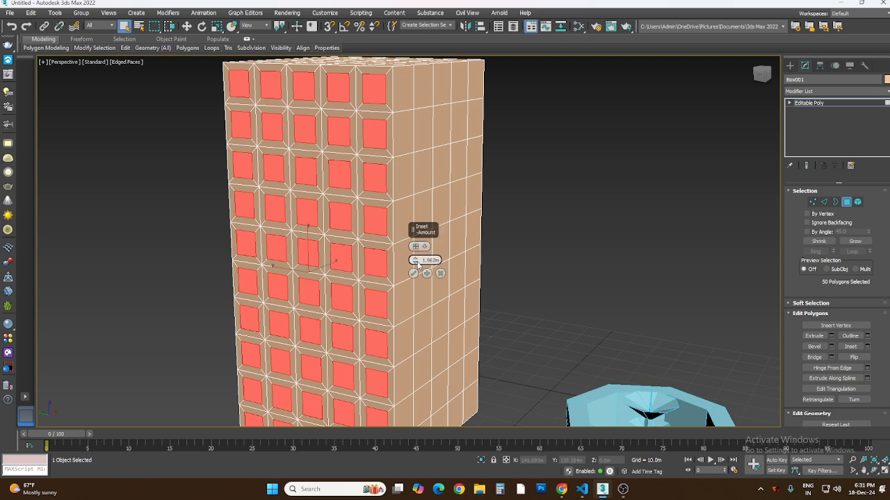
click(415, 263)
drag(416, 263, 414, 261)
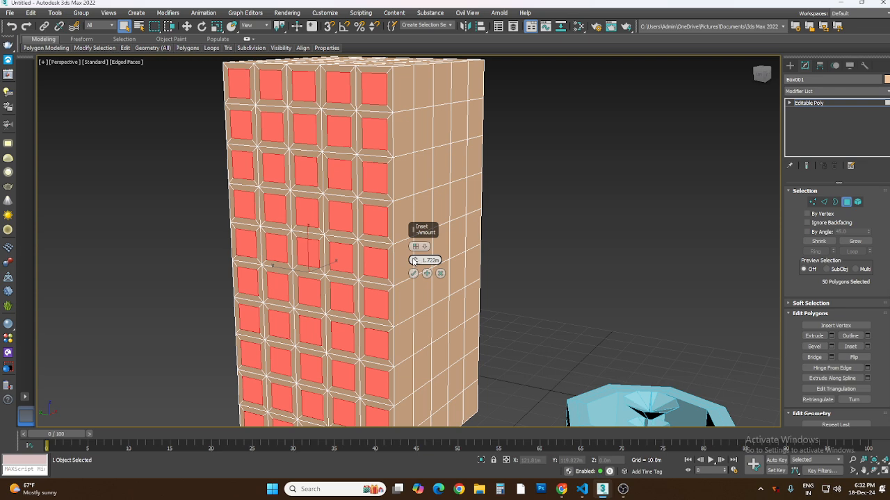
drag(415, 262, 414, 261)
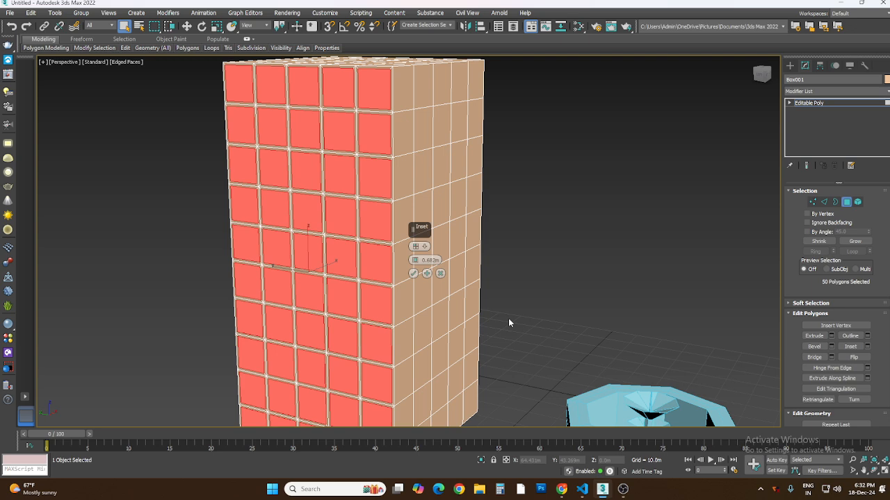
click(413, 273)
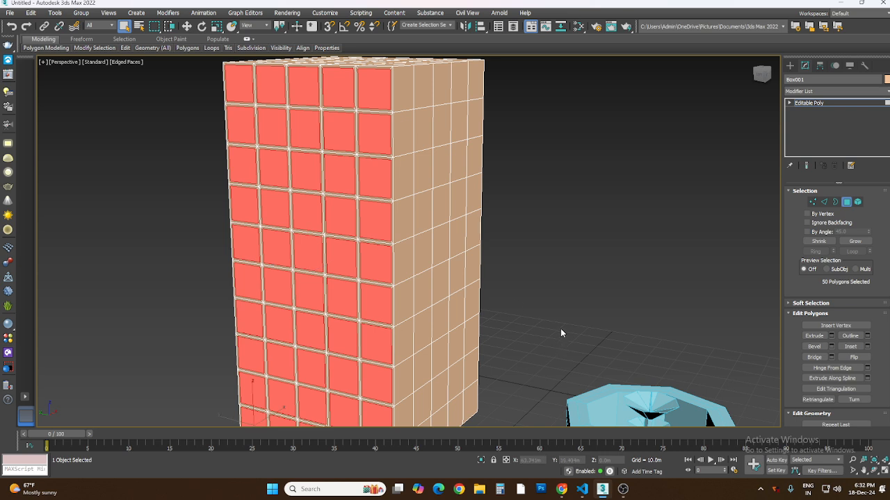
Step: Start an Extrude Polygons operation with adjustable settings on the inset front polygons and switch its type to Local Normal
click(832, 336)
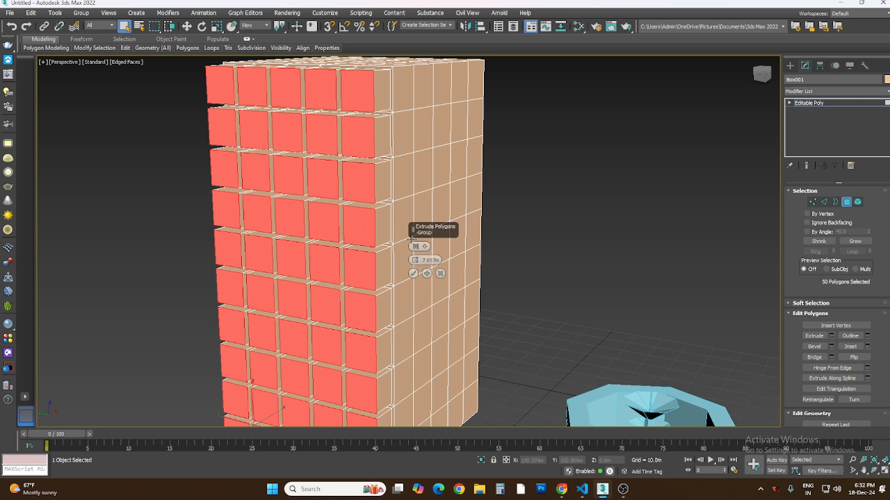
click(417, 247)
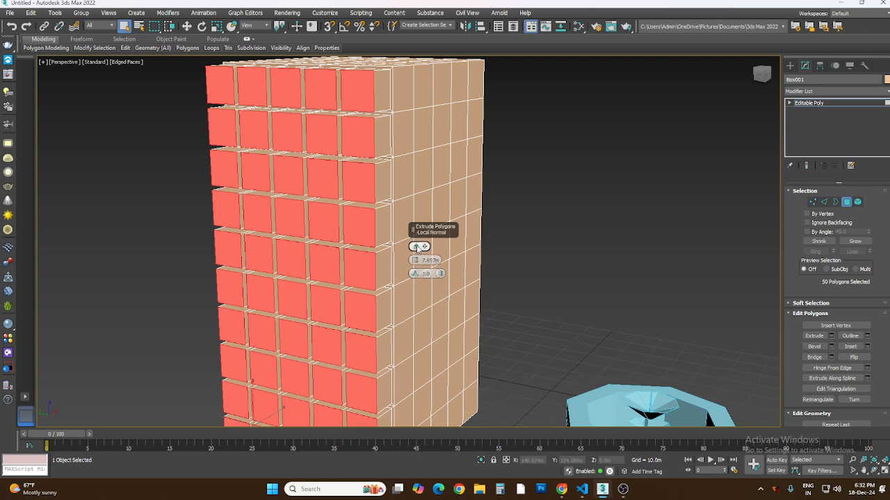
Step: Reverse the extrusion of the selected front-face polygons inward, lowering the height to about -1.937 m
click(415, 263)
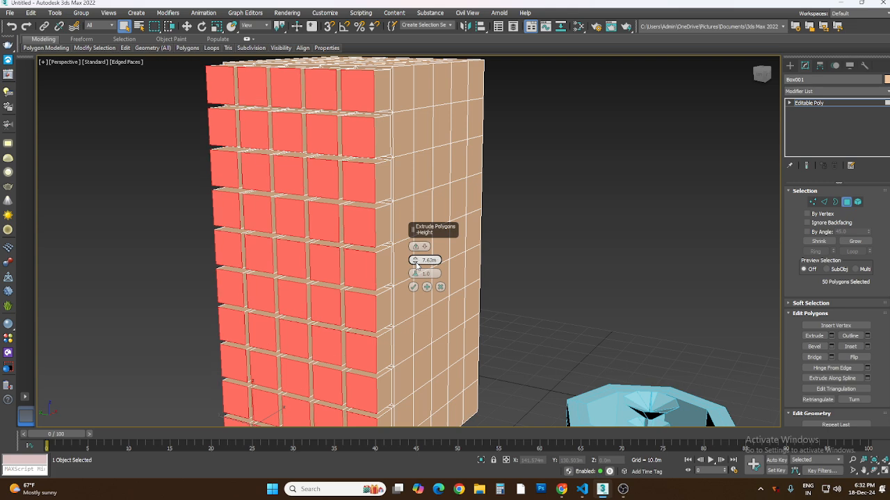
click(416, 263)
click(416, 263)
click(416, 263)
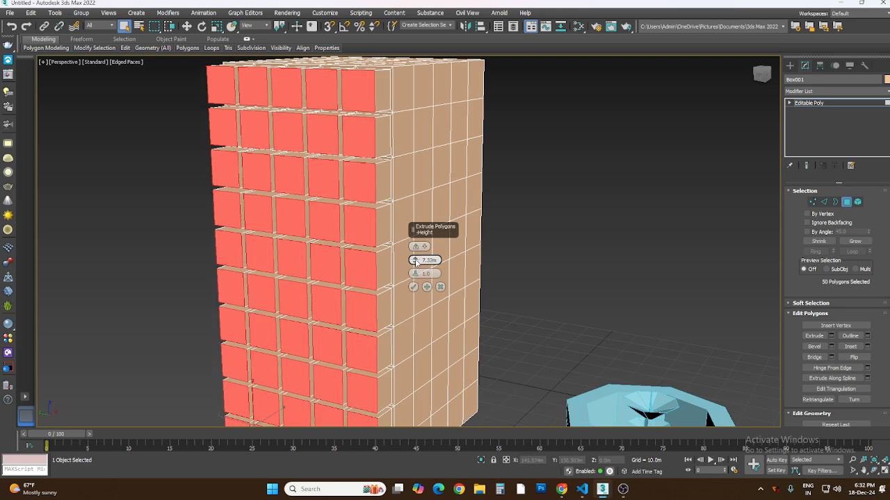
drag(416, 263, 414, 299)
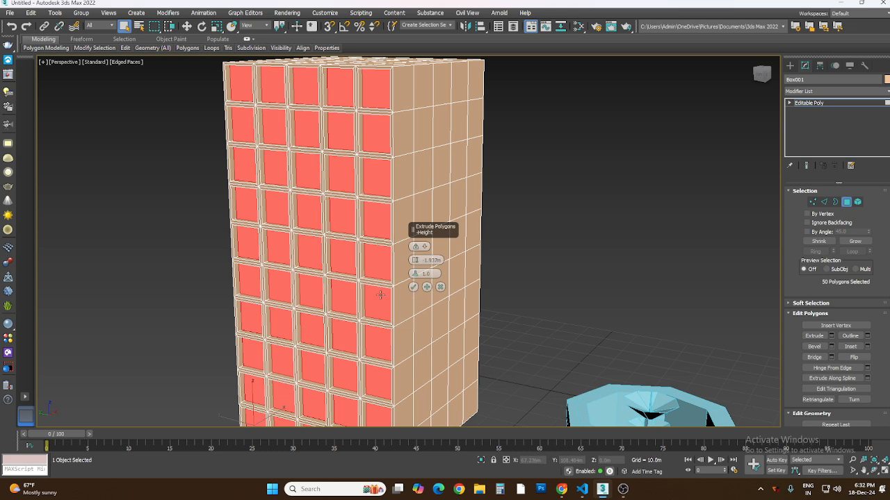
scroll(372, 273, up, 3)
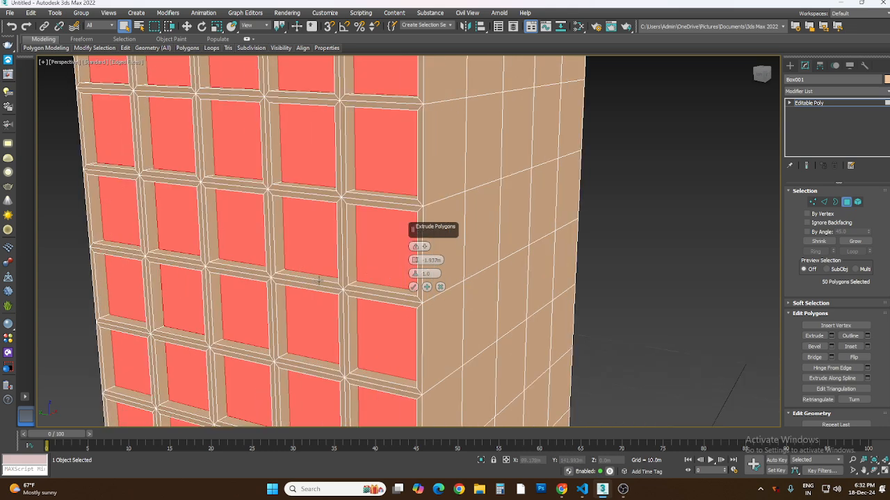
scroll(298, 252, up, 2)
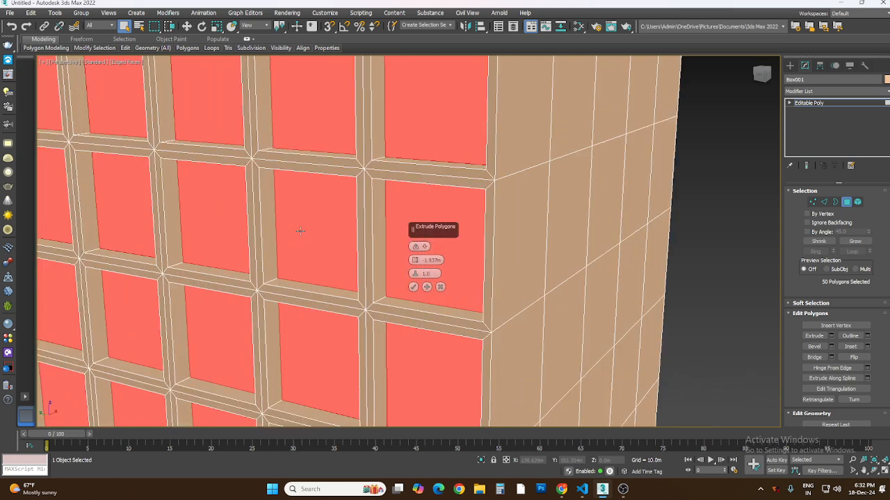
Step: Switch the extrusion type to By Polygon, reduce the recess to about -0.783 m, and accept the extrusion
click(415, 261)
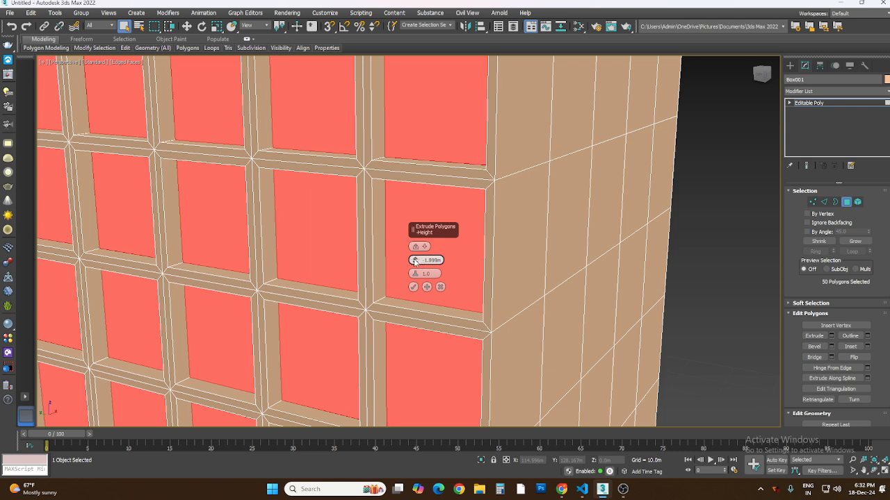
click(415, 260)
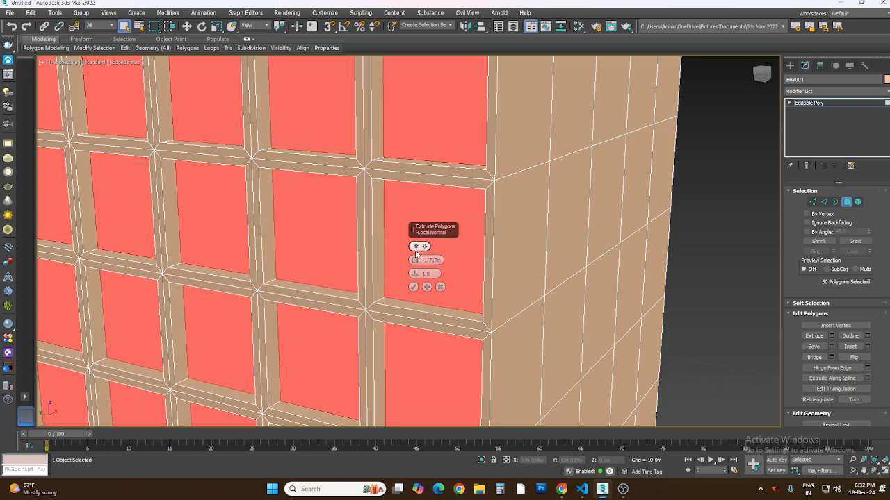
click(418, 248)
drag(415, 260, 415, 259)
drag(413, 258, 413, 256)
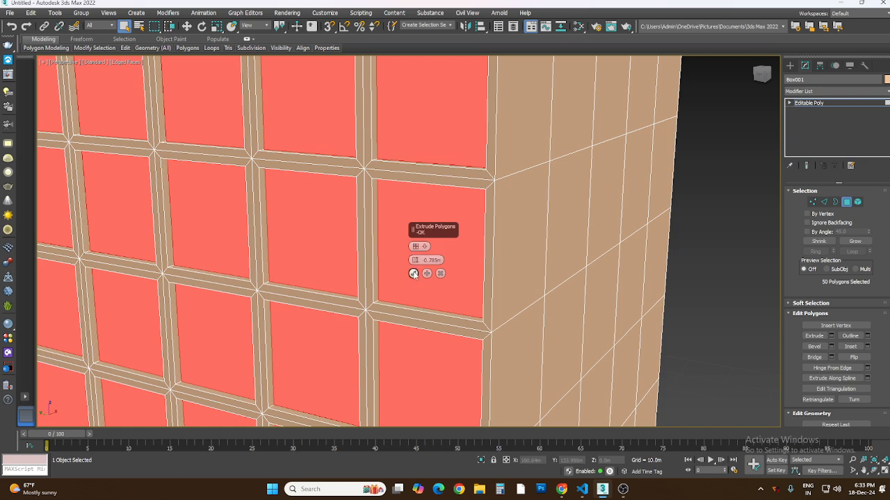
click(413, 274)
Step: Open the material editor and switch it to the Compact Material Editor
scroll(384, 286, down, 6)
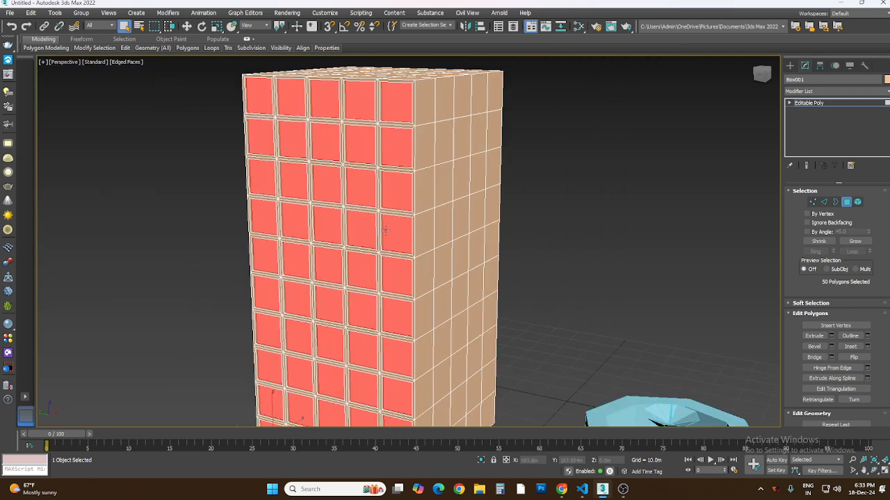
scroll(392, 222, up, 5)
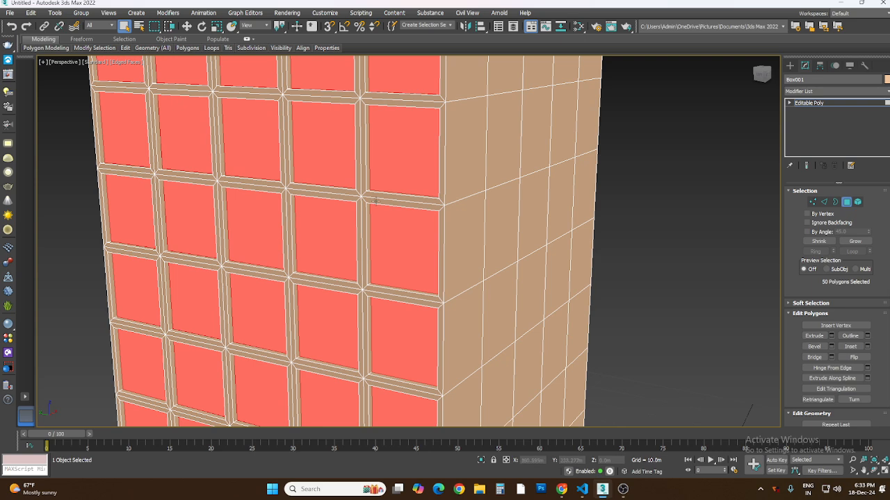
click(578, 28)
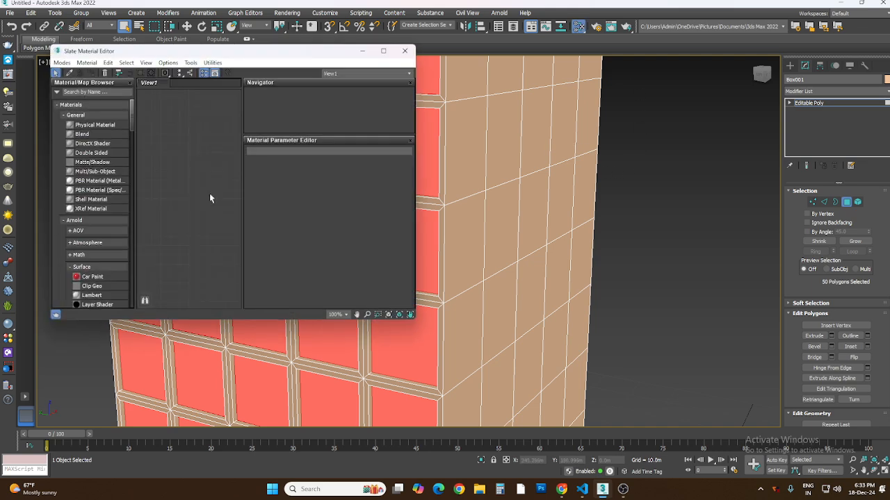
click(67, 62)
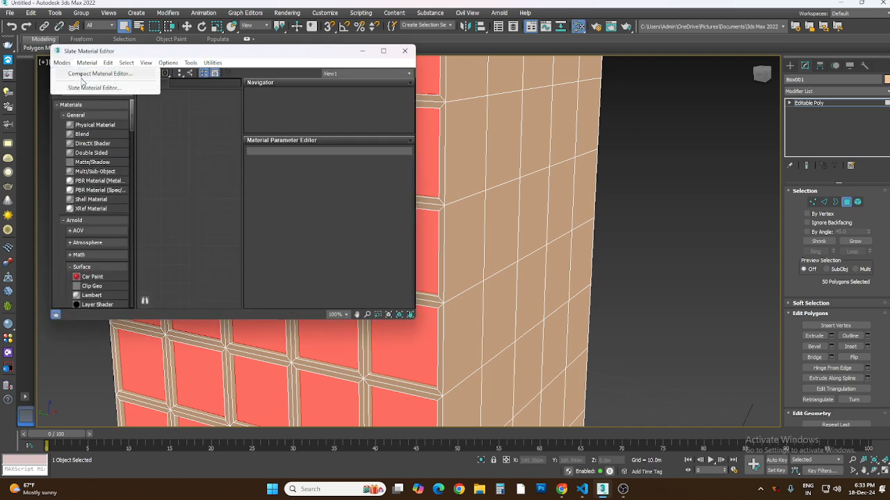
click(82, 75)
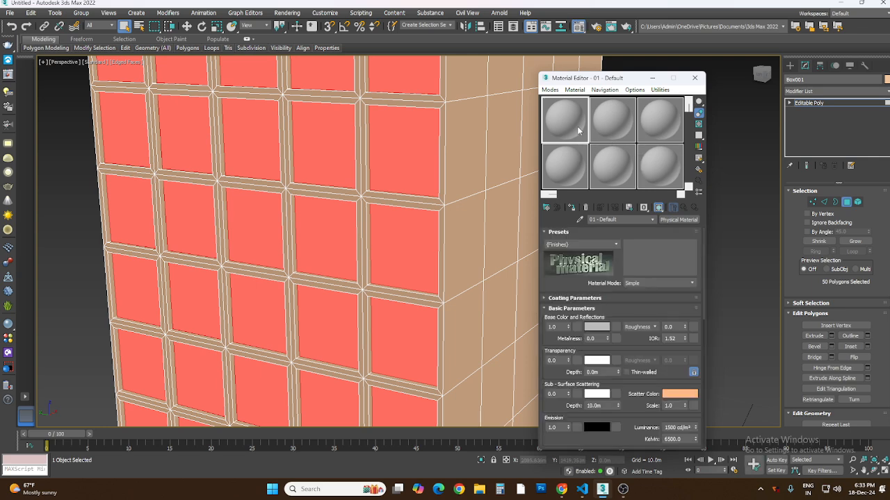
Step: Give the first sample material the Glass (Thin Geometry) preset and assign it to the selected window polygons
click(614, 246)
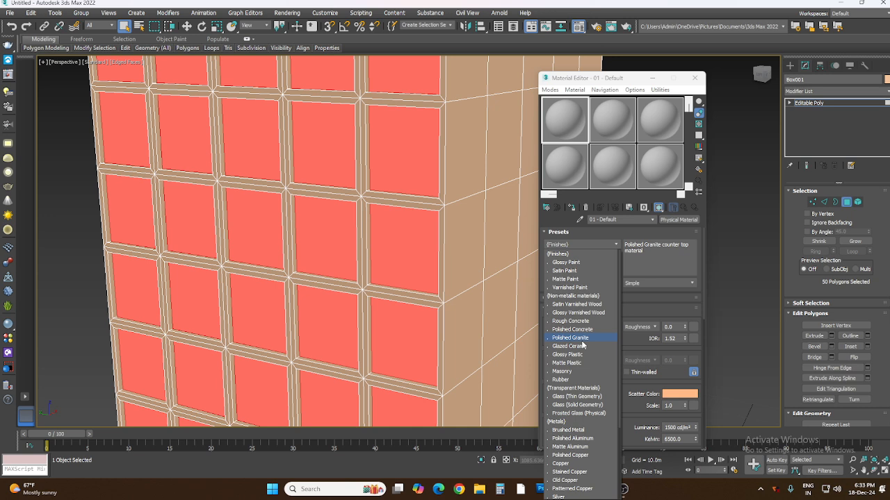
scroll(583, 345, down, 3)
scroll(582, 345, down, 1)
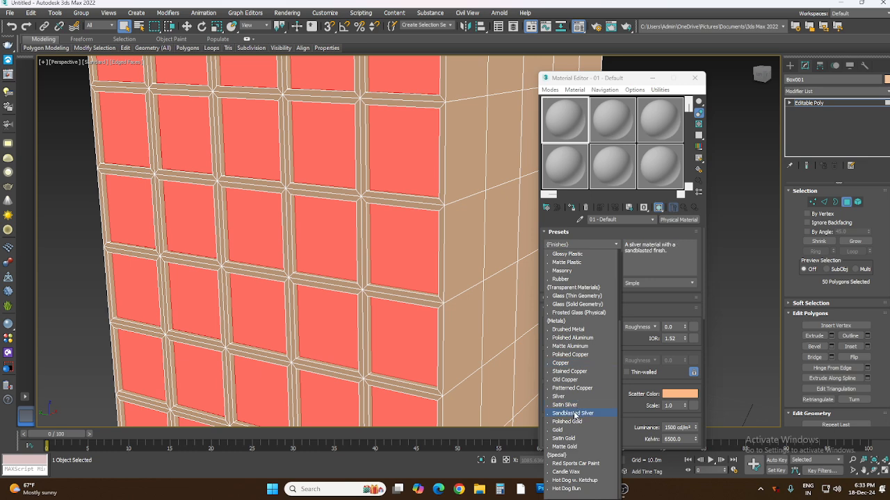
click(582, 297)
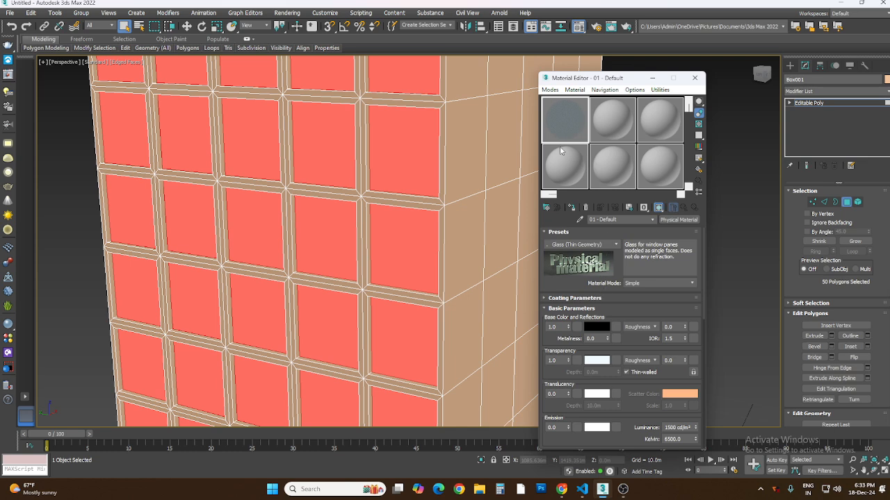
click(572, 208)
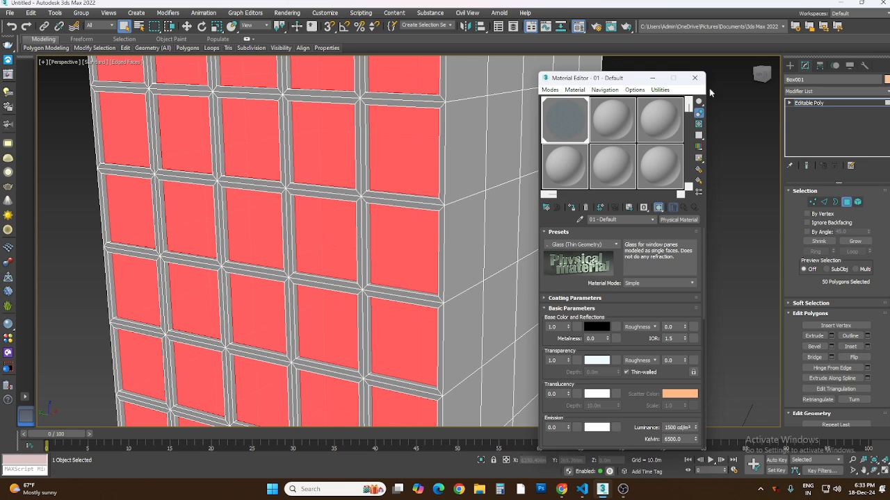
click(695, 77)
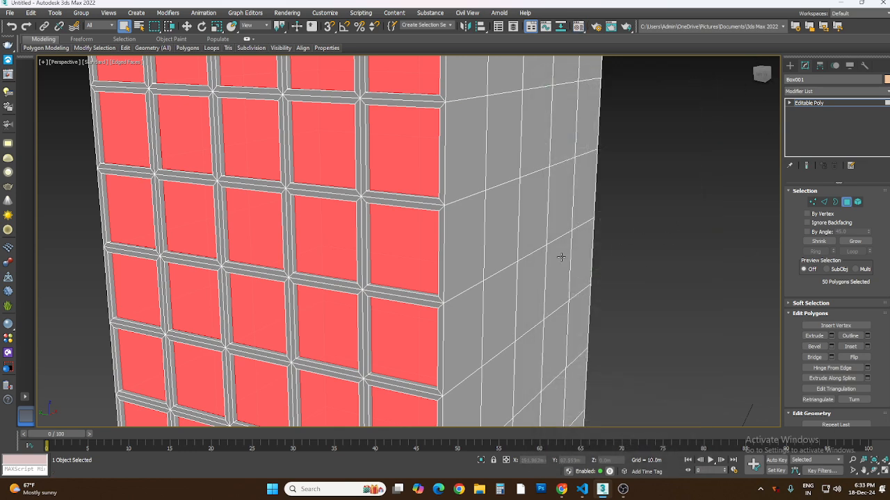
Step: Deselect the window polygons on the tower's front face and check the glass panes
scroll(395, 234, down, 10)
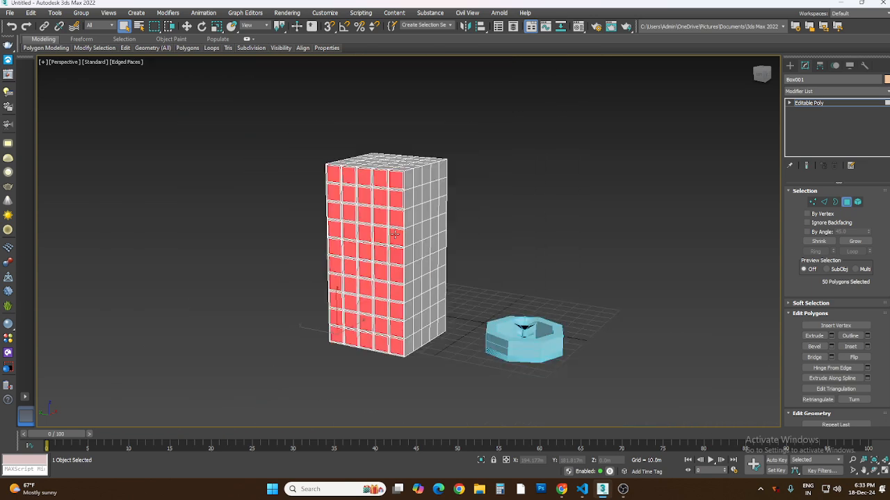
scroll(355, 345, up, 6)
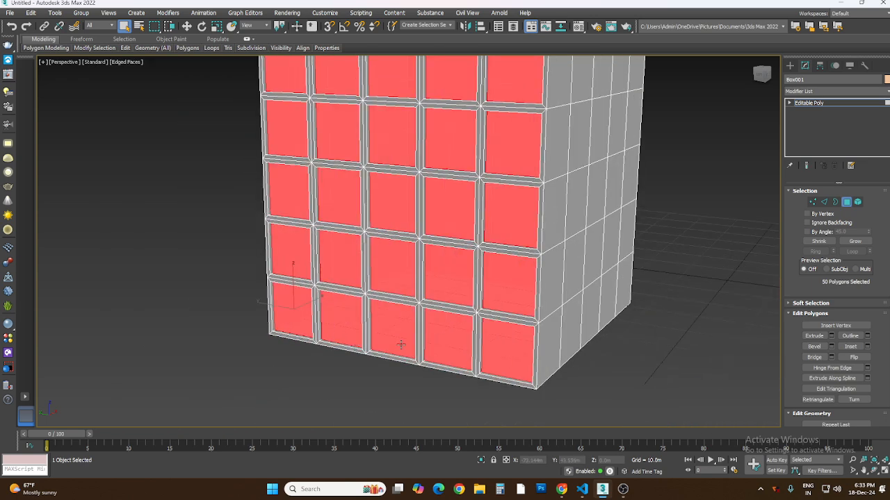
click(153, 47)
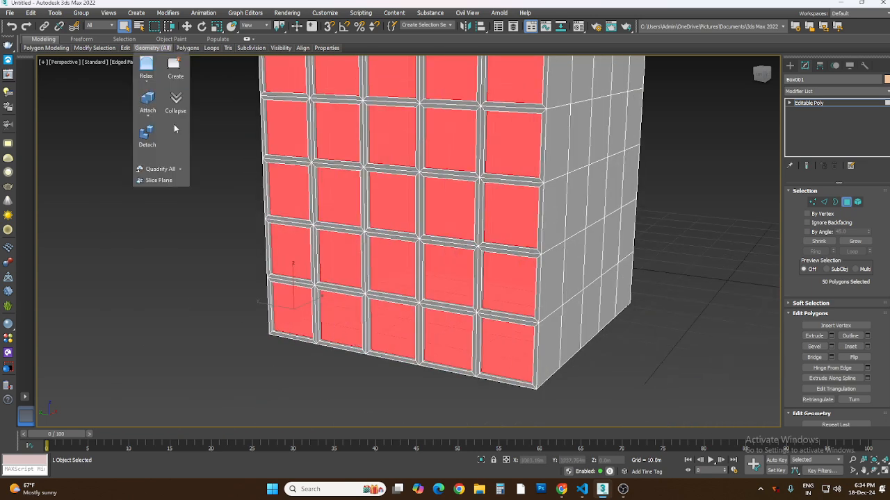
click(223, 154)
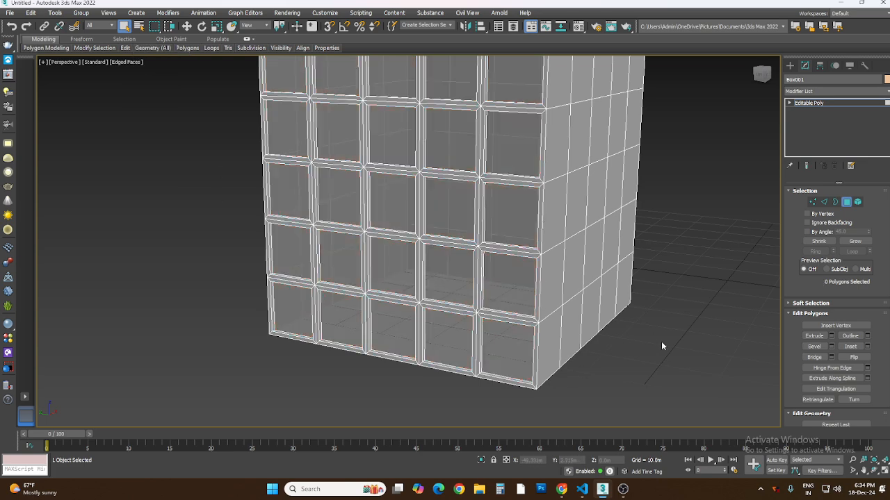
scroll(661, 341, down, 10)
scroll(664, 341, up, 6)
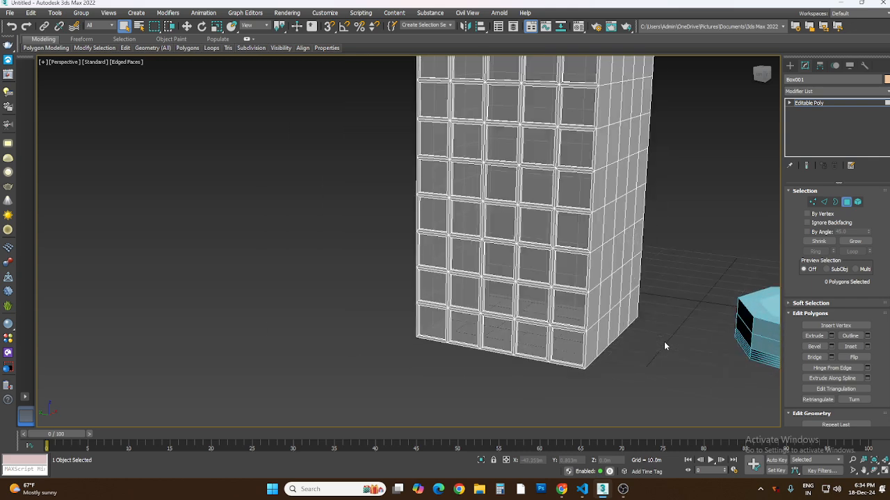
Step: Leave polygon editing and set the tower's object color to blue from the 3ds Max palette
click(790, 65)
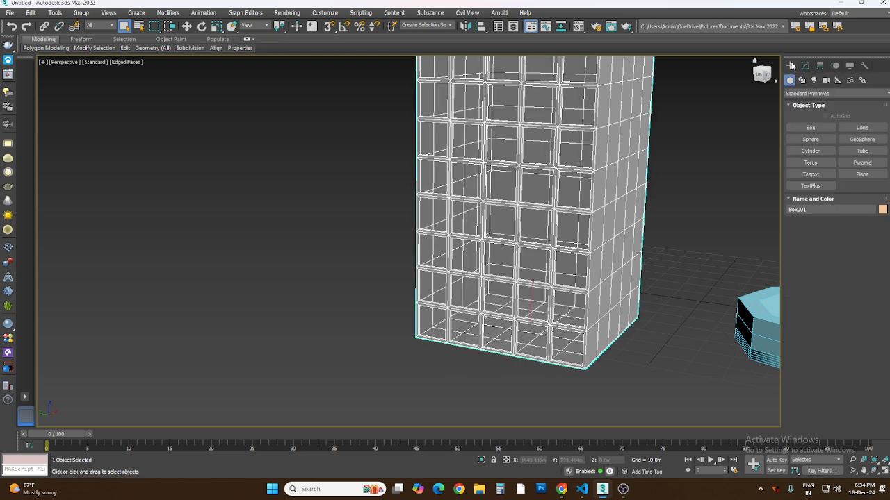
click(882, 210)
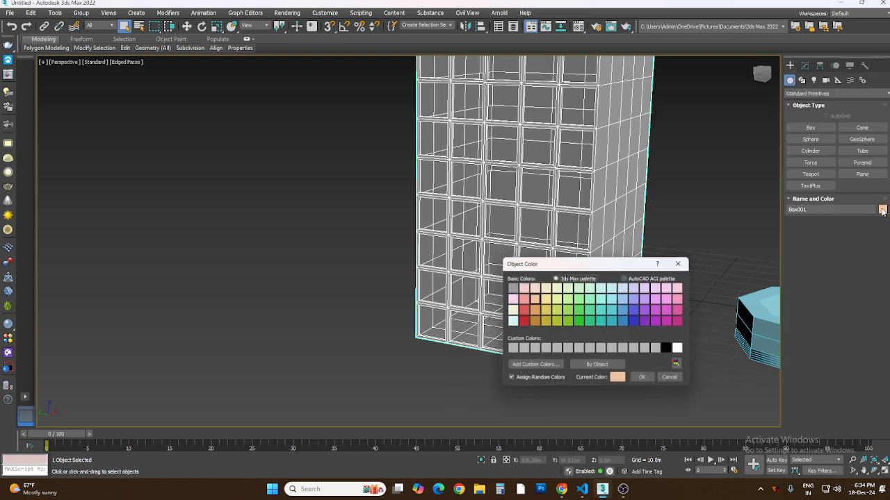
click(647, 318)
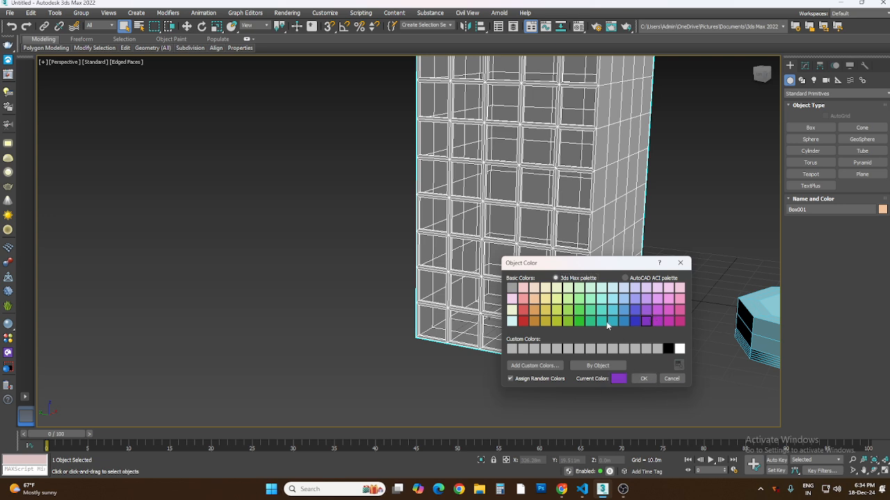
click(624, 321)
click(649, 380)
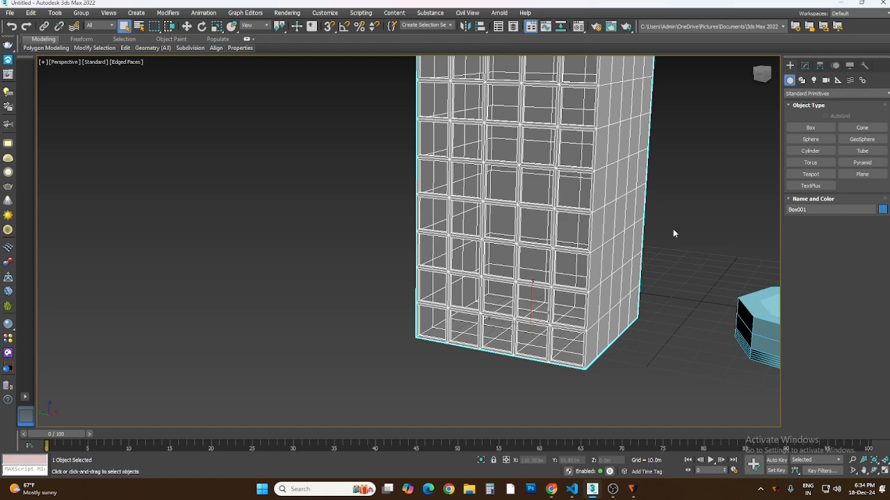
Step: Inspect the tower's recessed glass facade from another angle and deselect the tower
scroll(626, 268, down, 2)
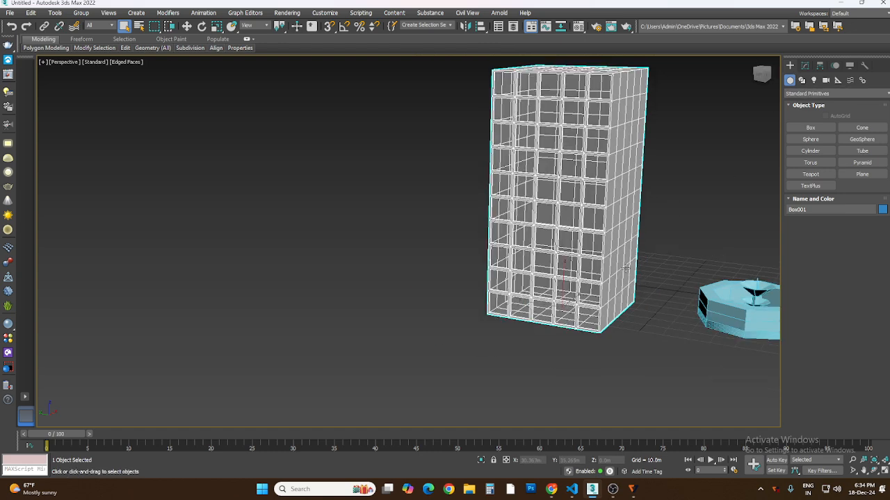
click(873, 472)
drag(499, 238, 708, 190)
scroll(590, 158, up, 4)
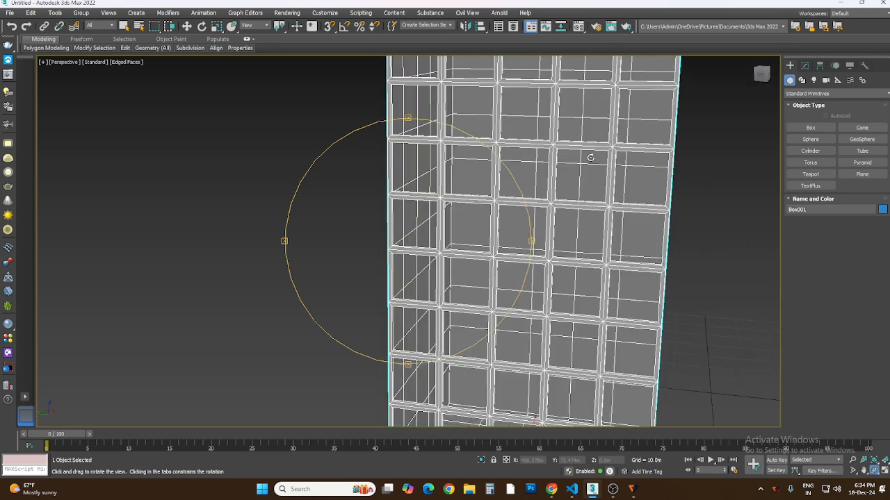
key(q)
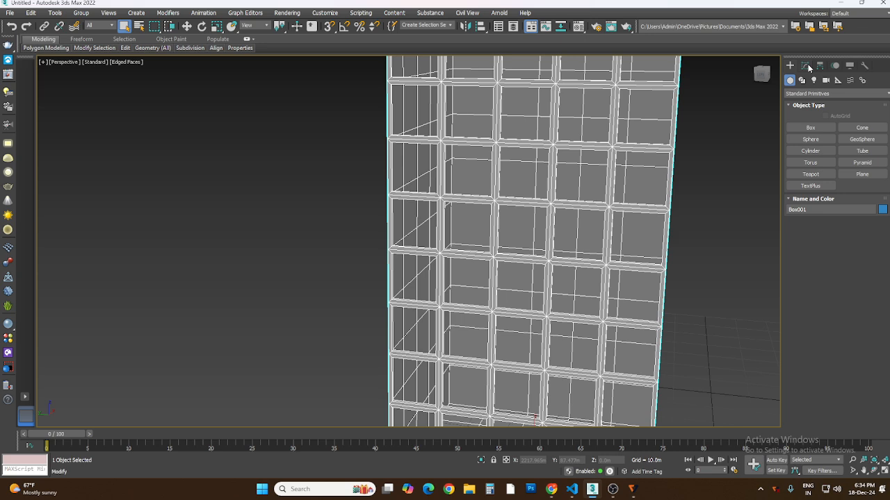
scroll(581, 250, down, 2)
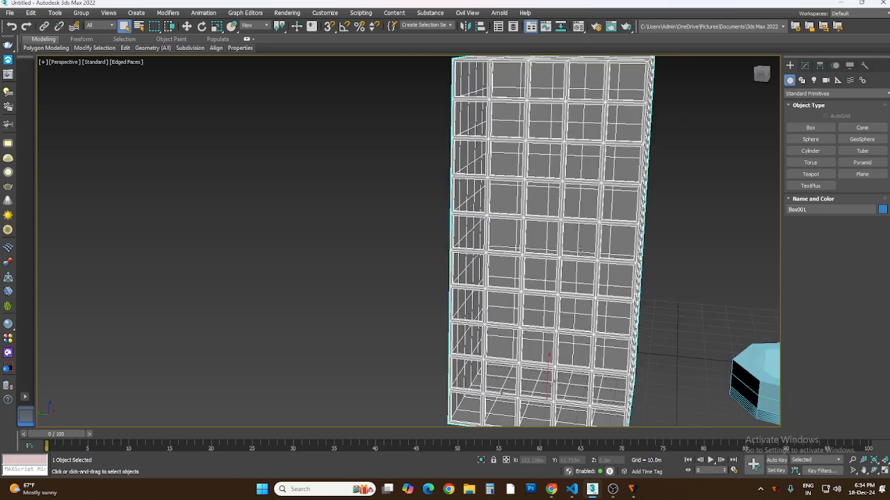
scroll(580, 250, down, 2)
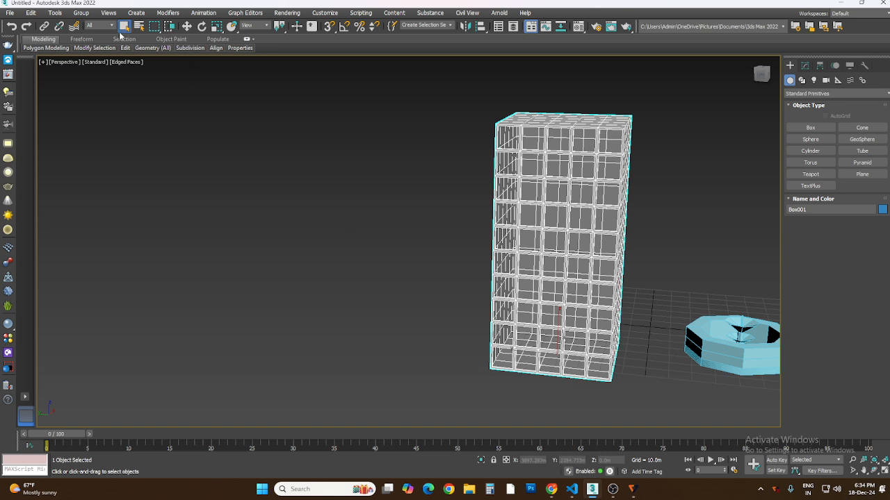
click(372, 245)
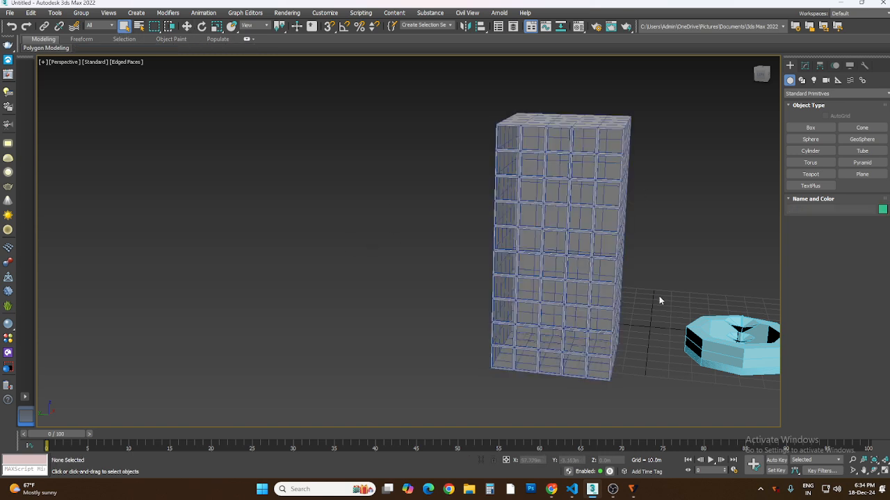
Step: Reframe the perspective view to show the whole tower together with the round light-blue object
click(864, 471)
drag(553, 267, 288, 260)
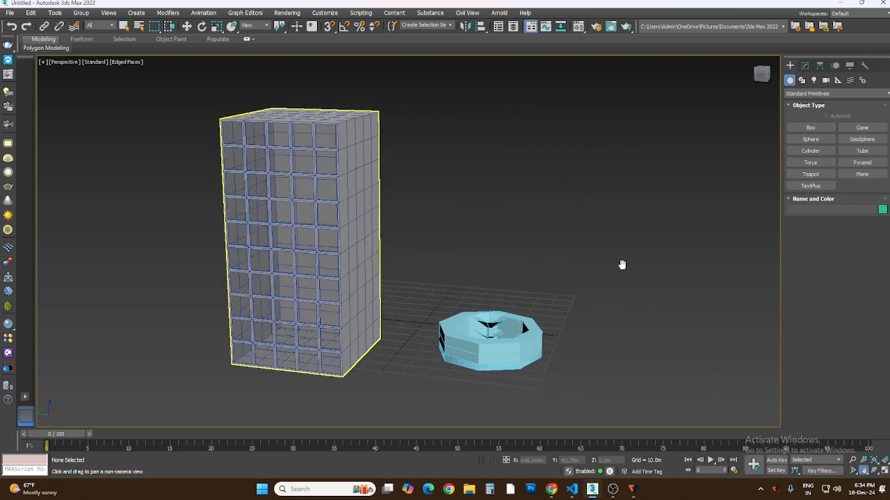
right_click(583, 319)
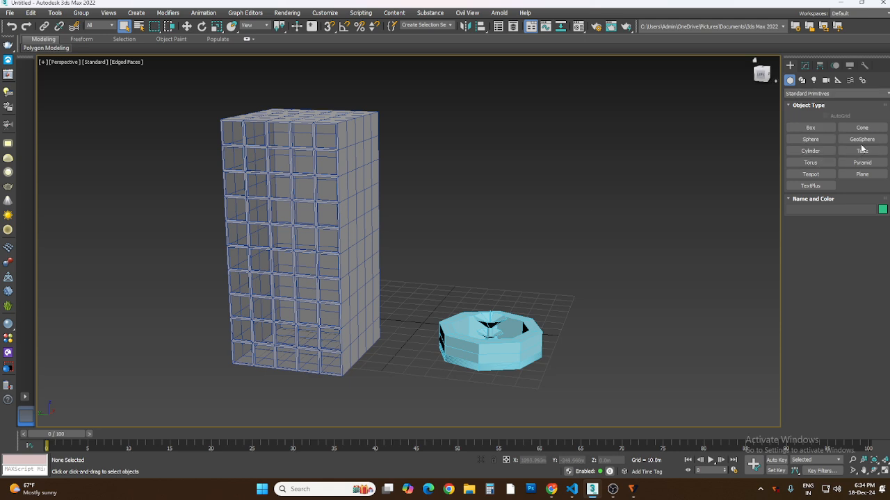
Step: Create a sphere beside the round light-blue object and convert it to an editable poly
click(819, 143)
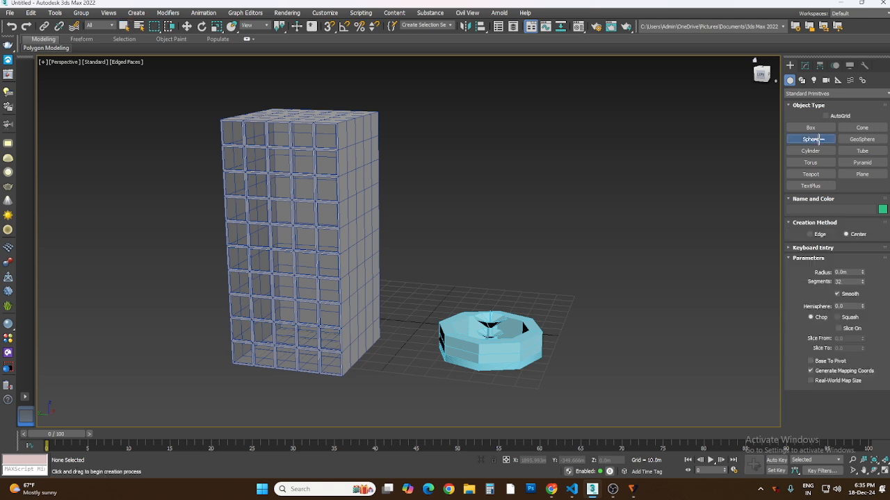
drag(584, 282, 639, 281)
click(123, 25)
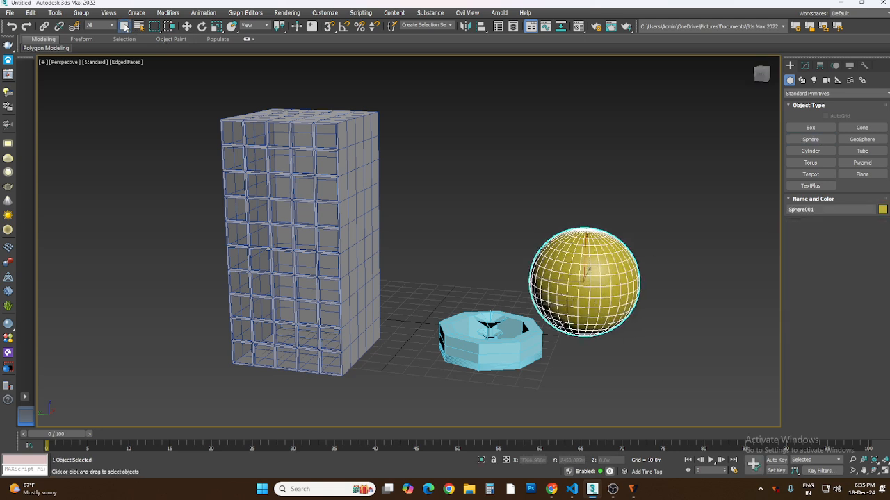
right_click(591, 284)
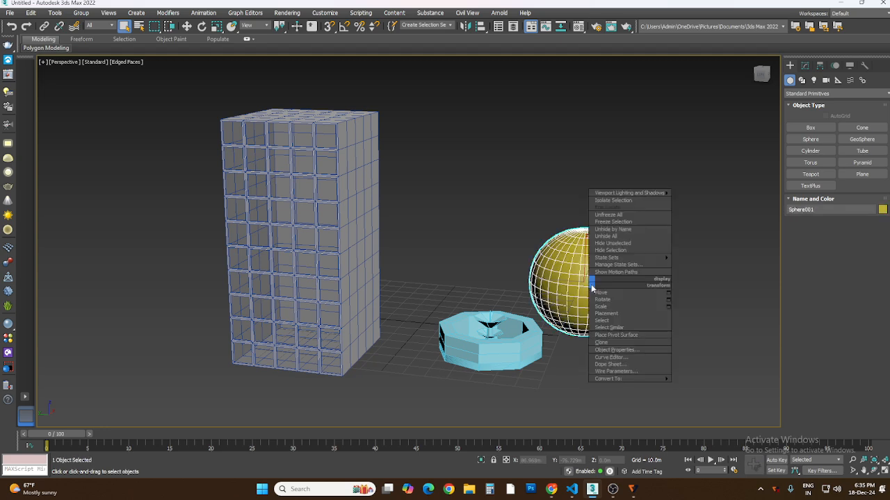
mouse_move(652, 382)
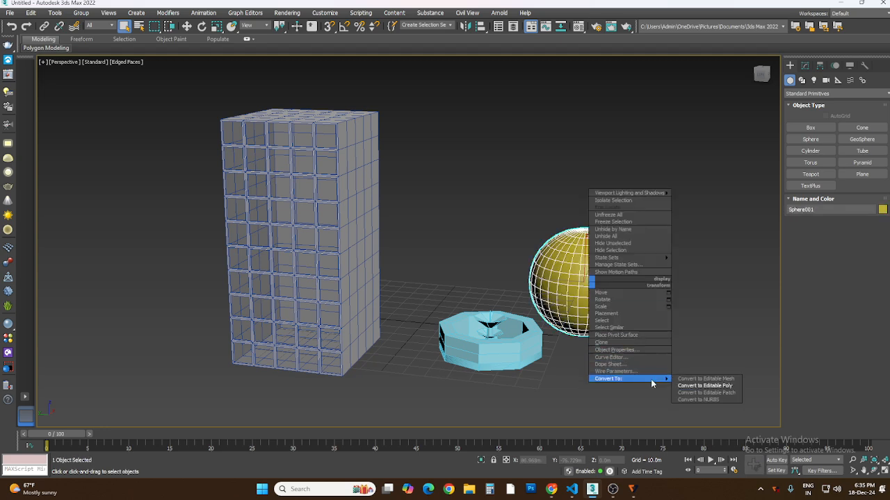
click(719, 387)
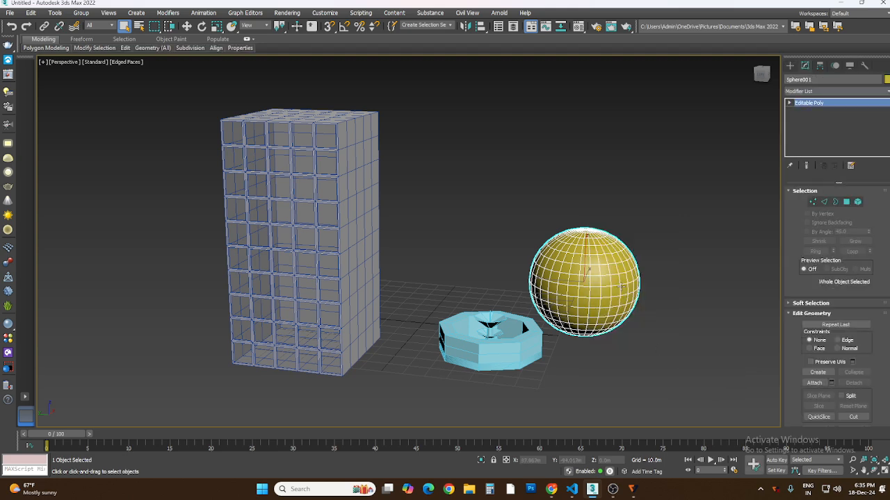
Step: Enter polygon editing on the sphere and pick single polygons one after another across the row above its middle
scroll(621, 287, up, 4)
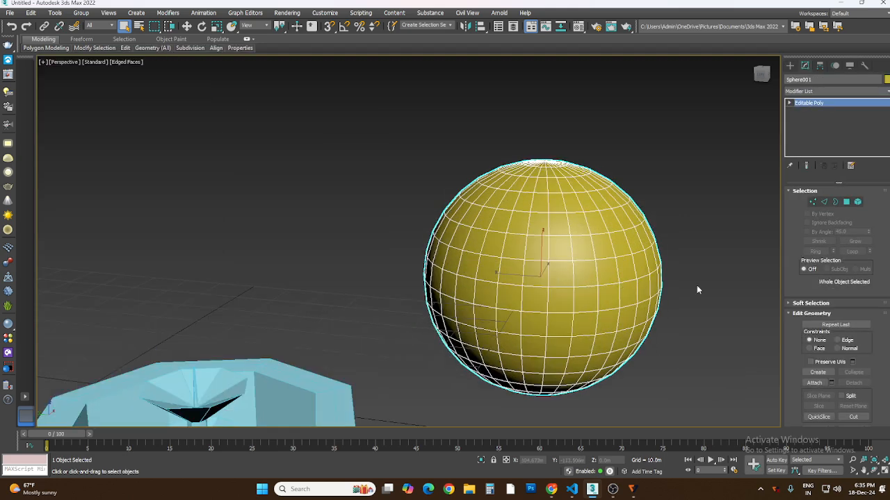
click(846, 203)
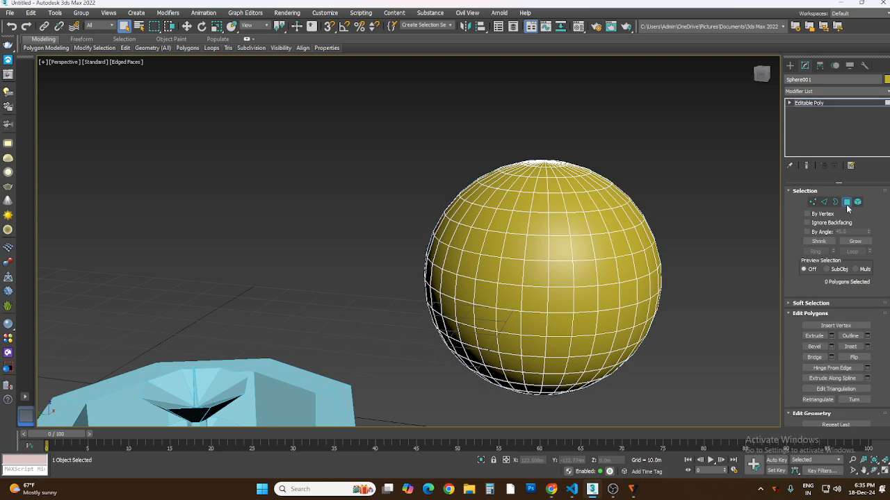
click(495, 247)
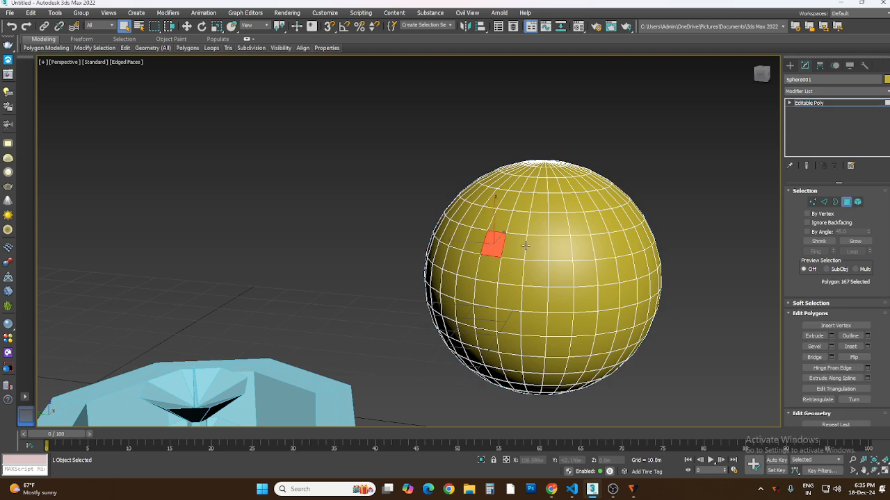
click(523, 244)
click(535, 248)
click(557, 247)
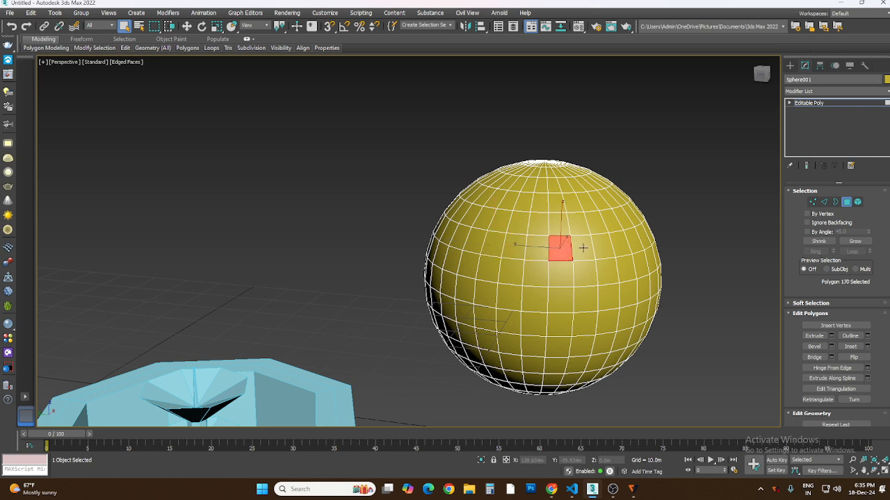
click(579, 247)
click(602, 247)
click(622, 245)
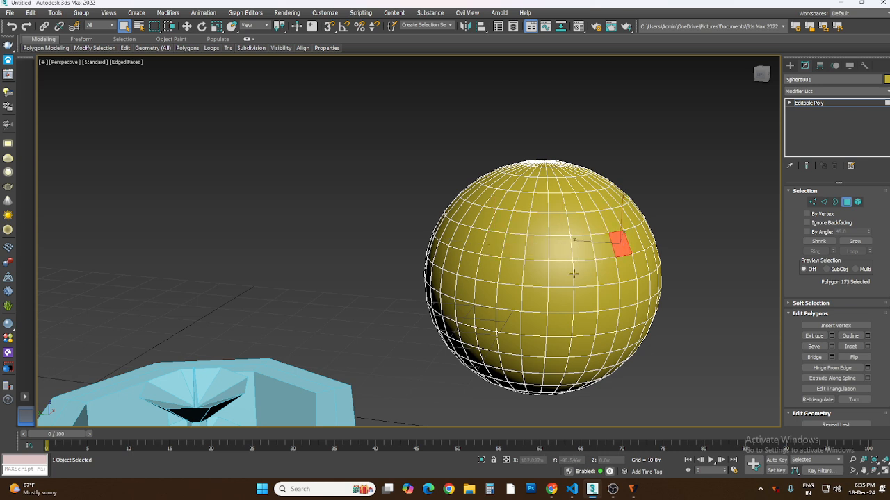
Step: Bevel six spaced polygons in two rows on the sphere's upper half into narrow-tipped spikes about 17 m high and deselect them
ctrl+click(537, 249)
ctrl+click(582, 248)
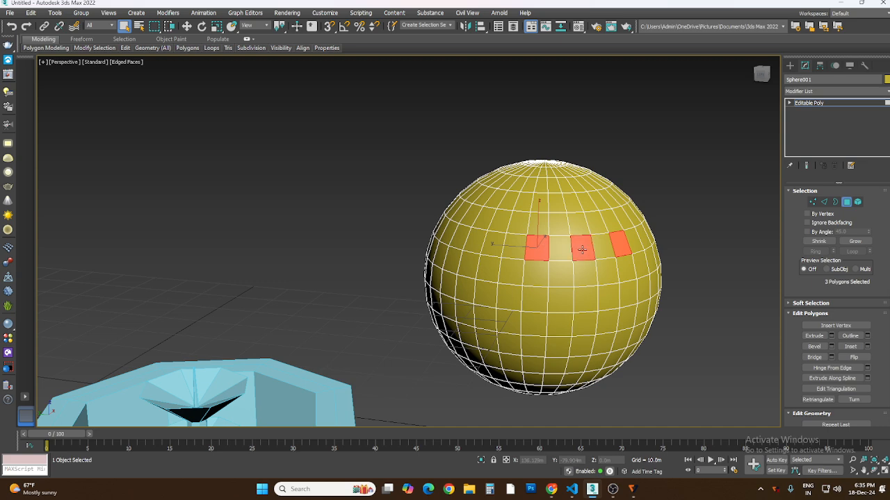
ctrl+click(539, 203)
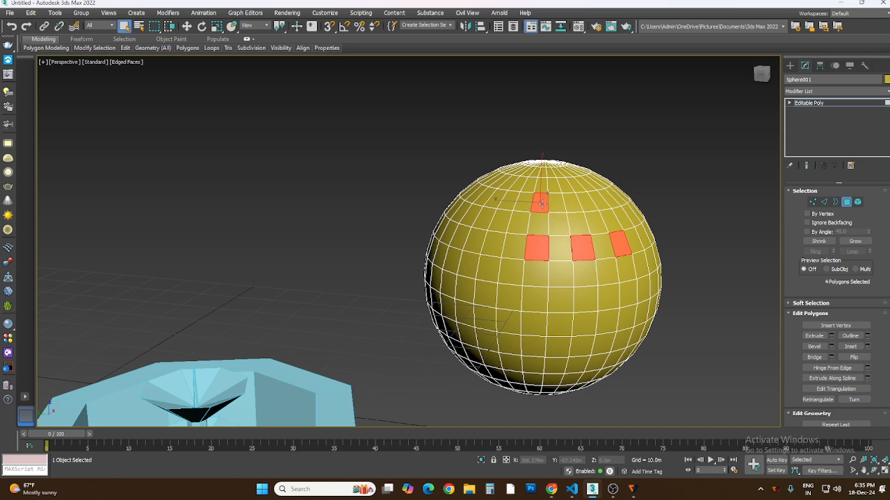
ctrl+click(586, 201)
ctrl+click(610, 200)
click(832, 347)
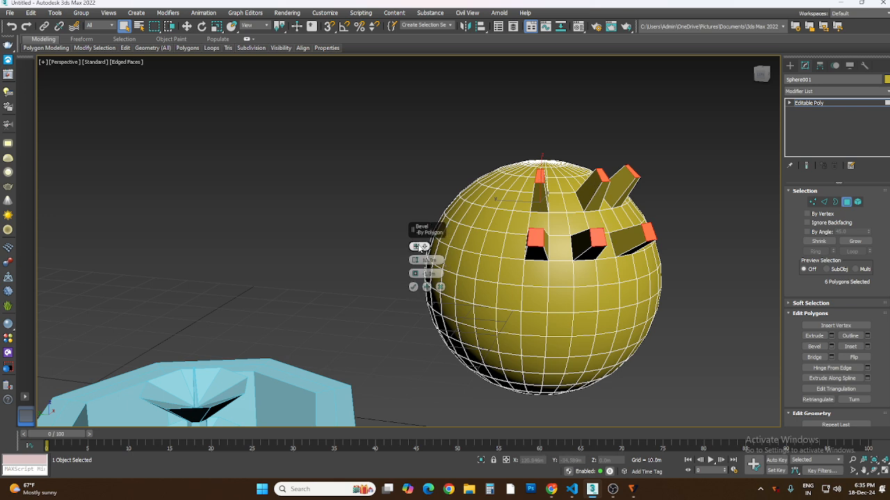
mouse_move(415, 277)
mouse_down()
mouse_move(415, 256)
mouse_move(415, 280)
mouse_up()
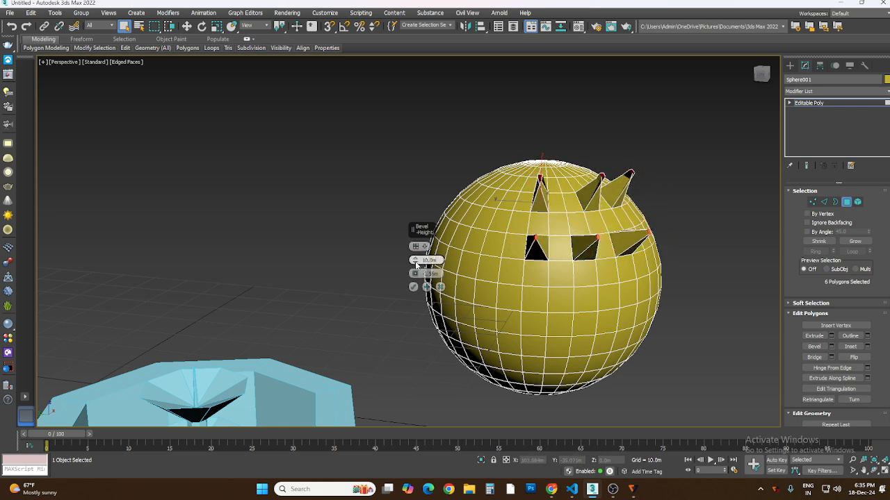
drag(415, 262, 421, 226)
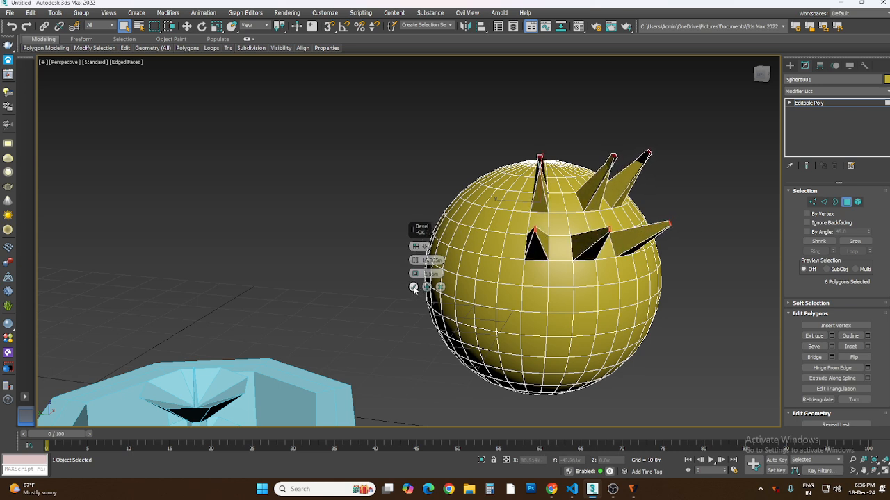
click(413, 286)
click(697, 291)
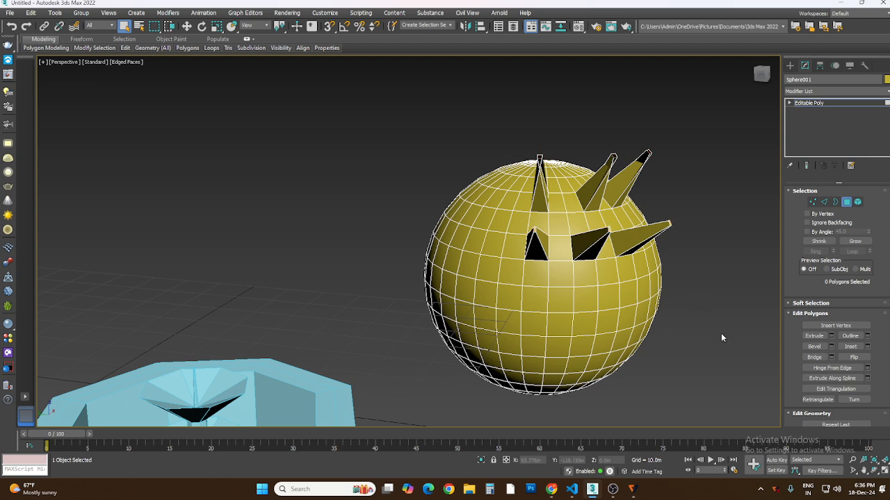
Step: Check the sphere's spikes from another side and widen the command panel to two columns
click(874, 471)
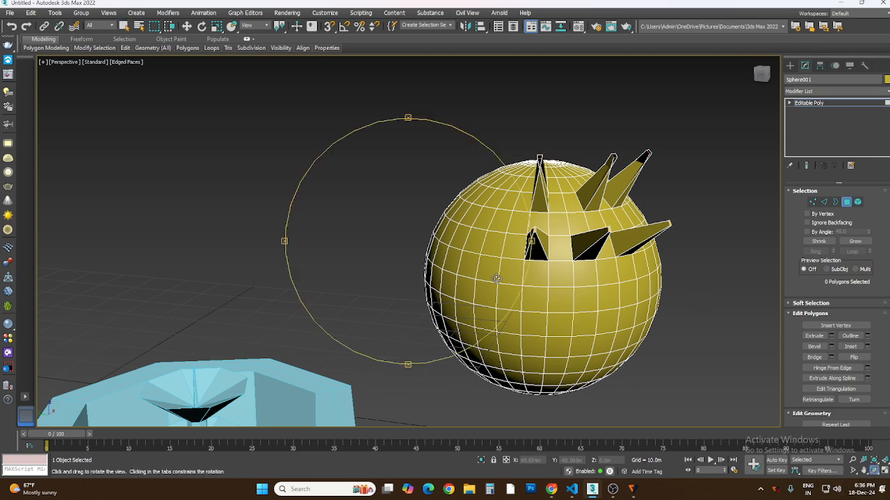
drag(497, 278, 388, 285)
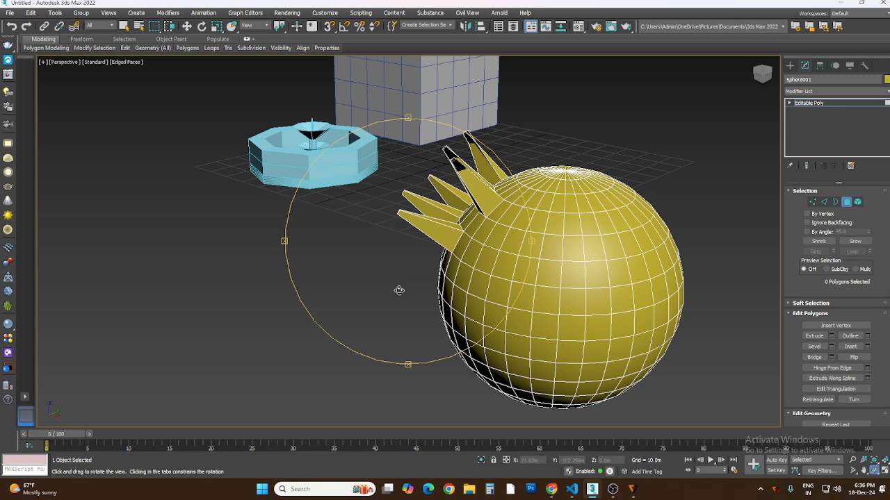
right_click(399, 290)
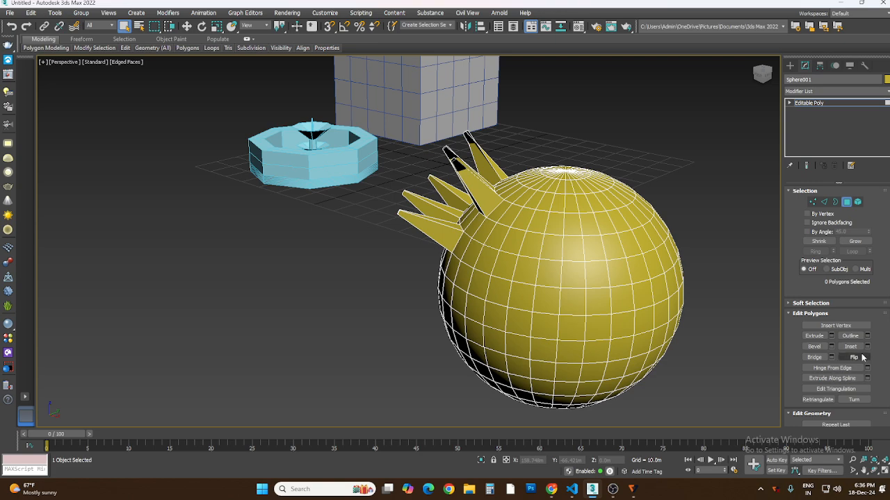
drag(782, 289, 700, 277)
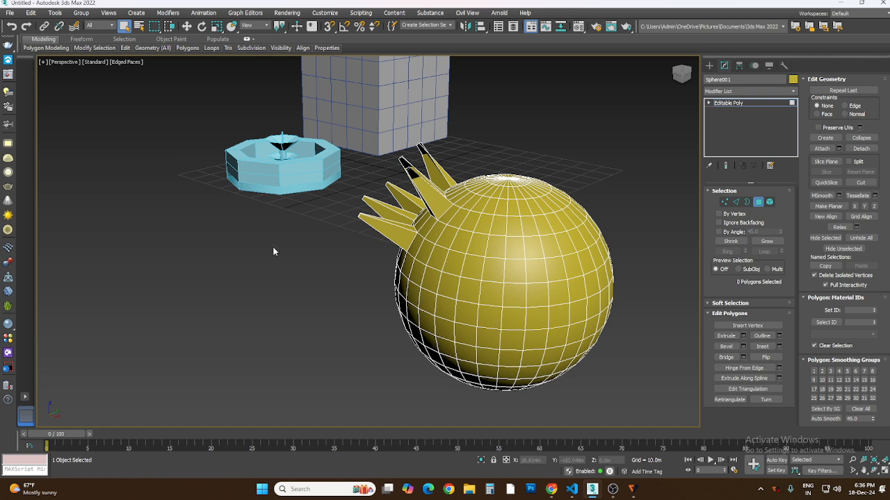
Step: Deselect the sphere and create a box about 18.5 m long, 23.3 m wide and 8.6 m high on the empty ground beside it
click(711, 66)
click(555, 159)
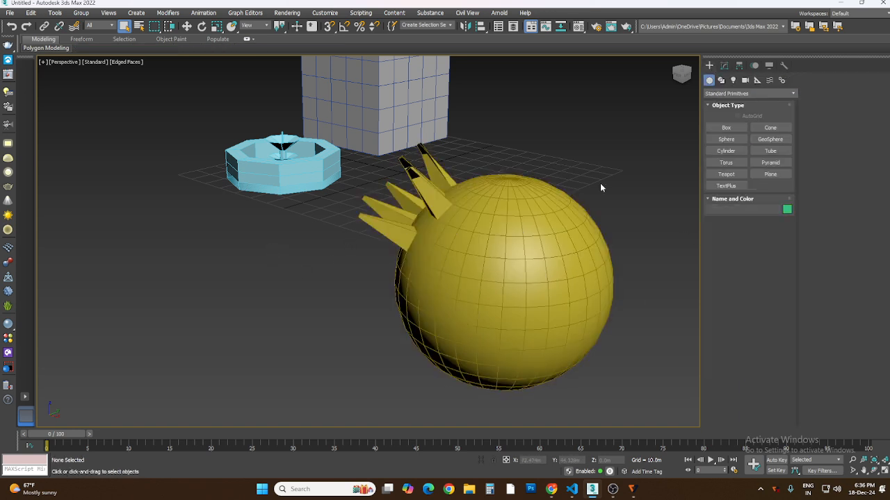
click(727, 128)
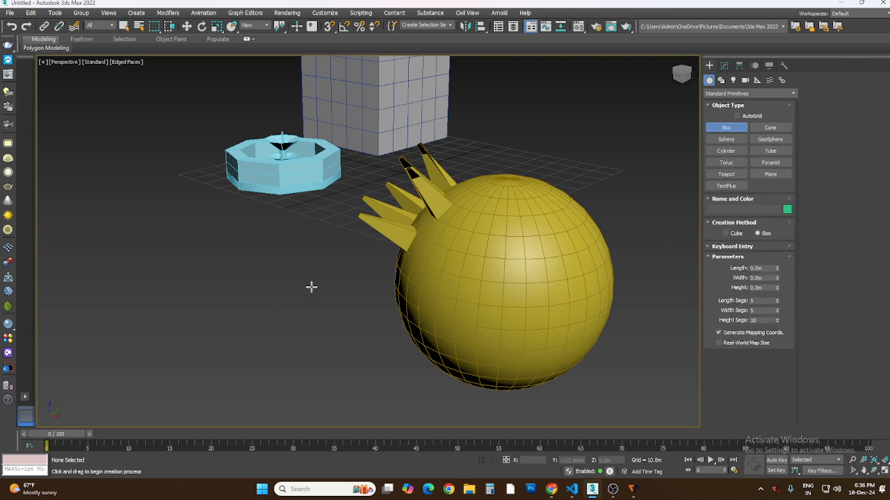
drag(224, 278, 222, 323)
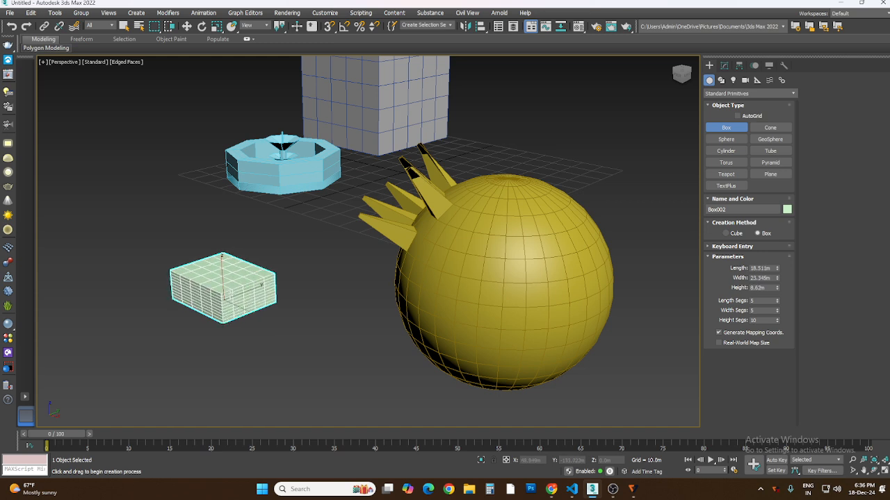
Step: Set the new box's length, width and height segments to 1 each
click(724, 65)
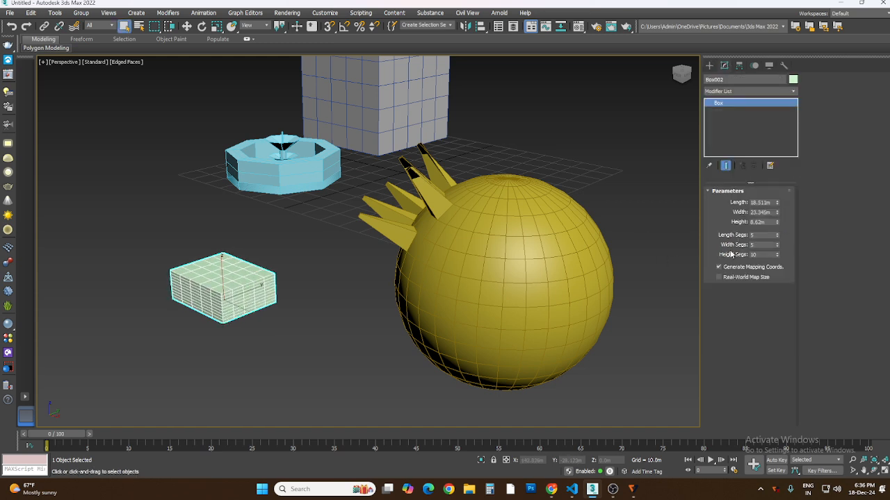
double_click(761, 235)
text(1)
double_click(755, 245)
drag(765, 256, 737, 257)
text(1)
click(760, 237)
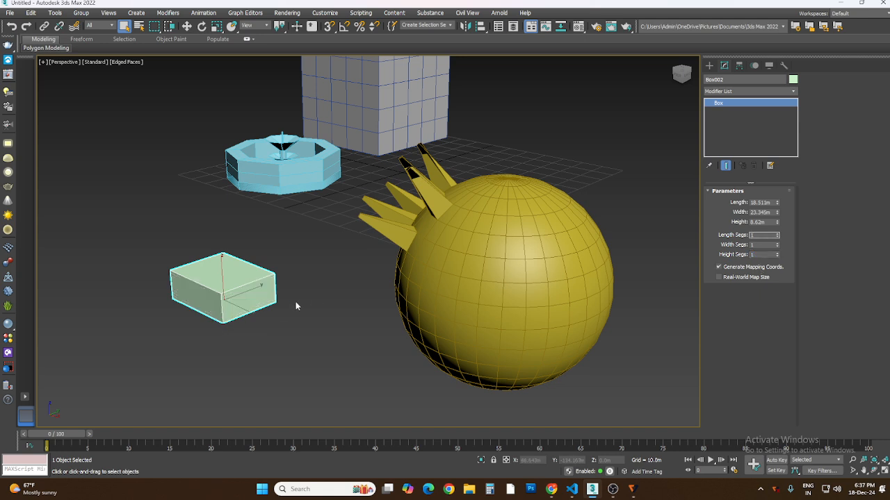
Step: Convert the box to an editable poly and switch it to polygon editing
click(709, 66)
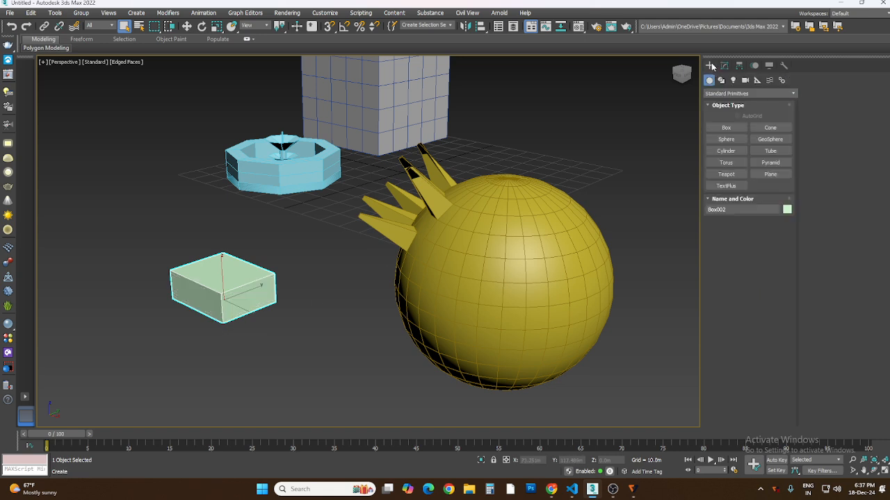
right_click(227, 269)
mouse_move(279, 363)
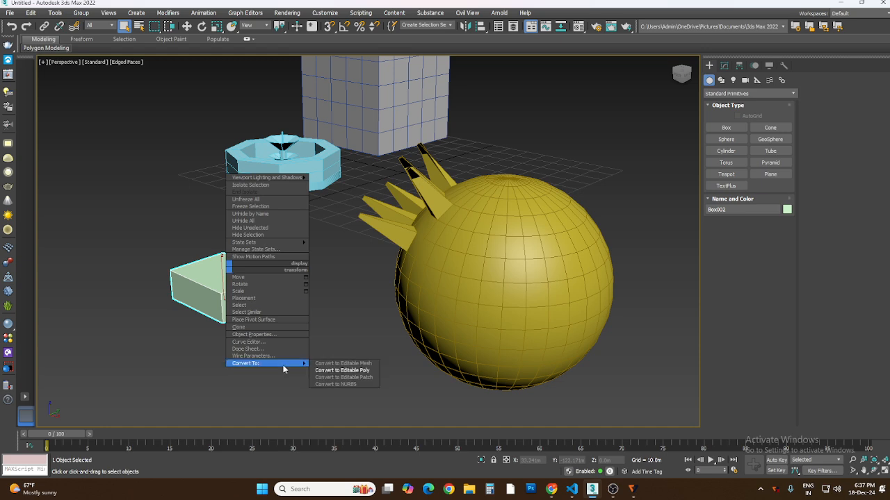
click(342, 370)
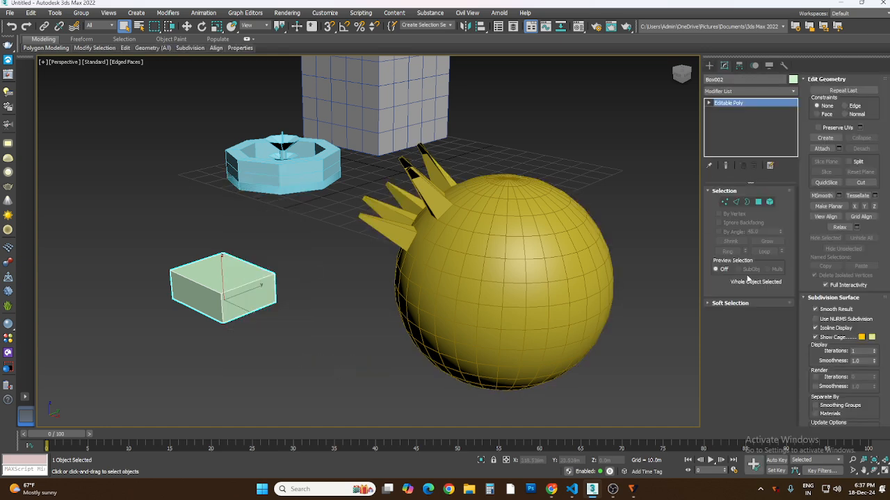
click(758, 201)
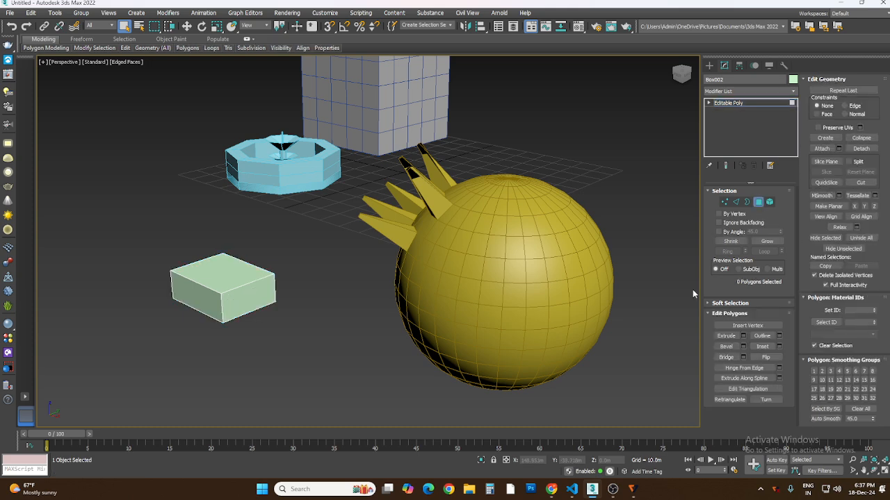
Step: Extrude the box's top polygon upward freehand by less than half the box's height
click(215, 266)
scroll(198, 257, up, 3)
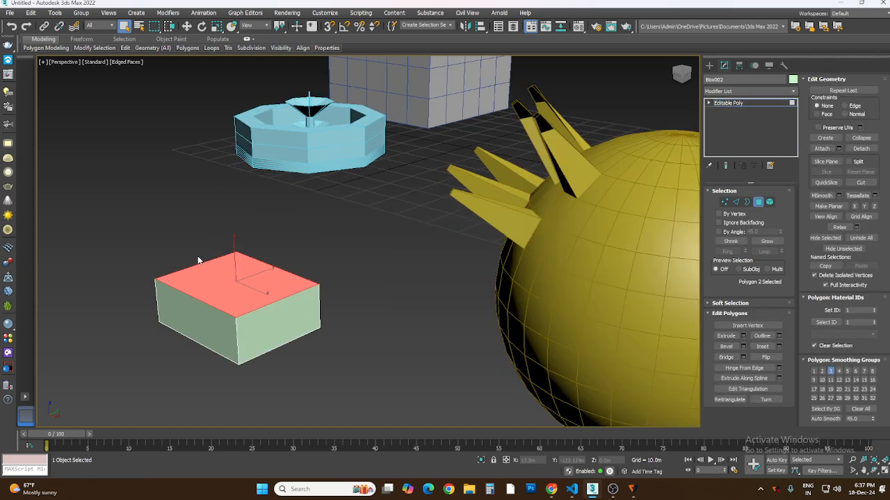
scroll(198, 259, up, 3)
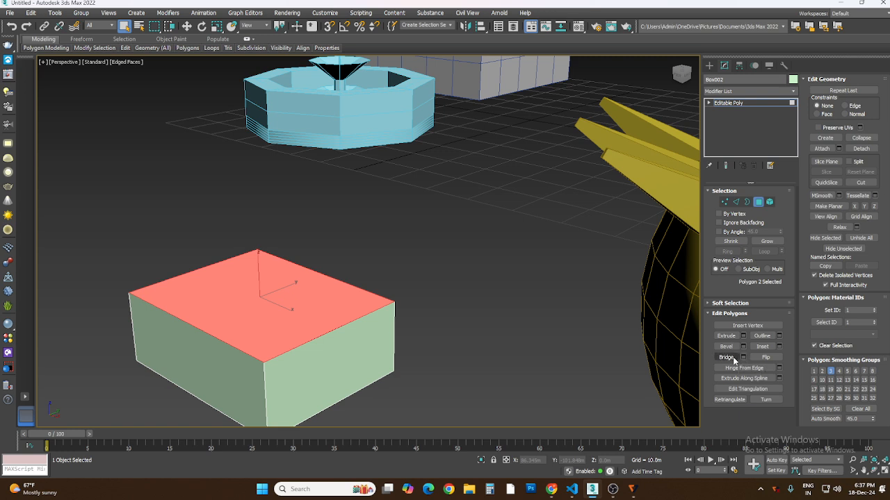
click(731, 336)
drag(314, 308, 312, 298)
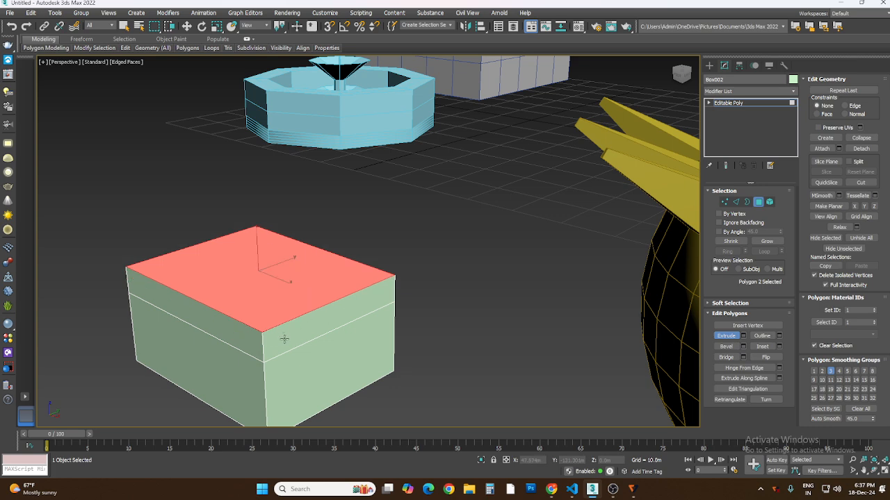
scroll(270, 340, up, 2)
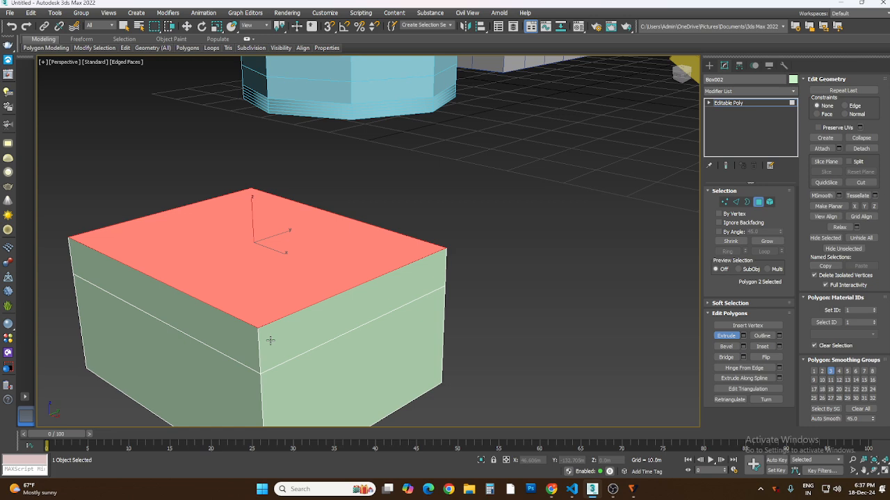
scroll(270, 341, down, 2)
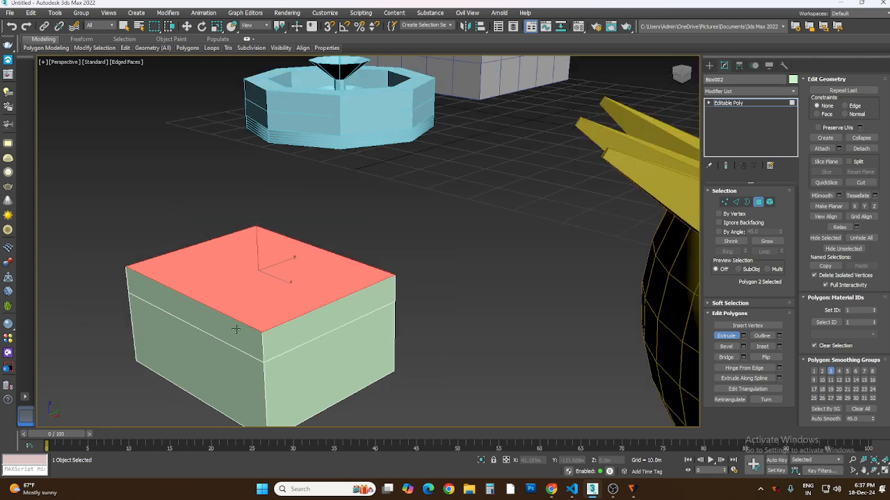
scroll(236, 329, up, 3)
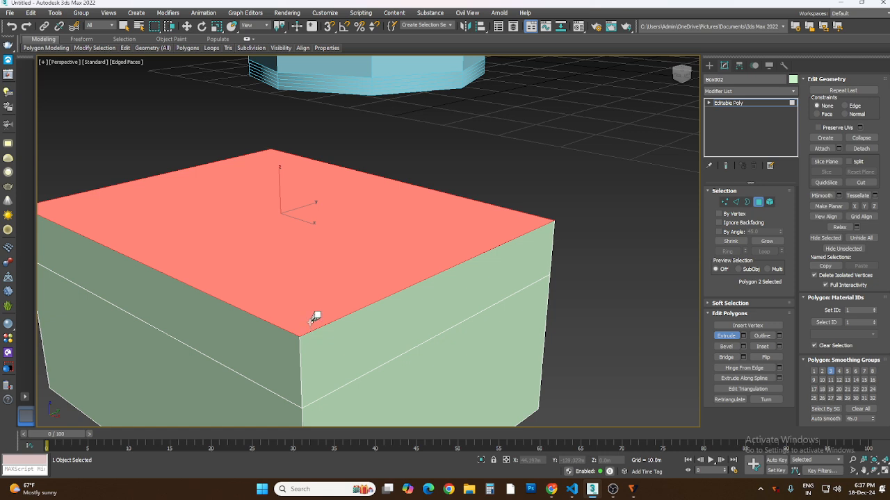
Step: Extrude the box's top polygon upward freehand three more times in thin, uneven layers
drag(315, 314, 314, 313)
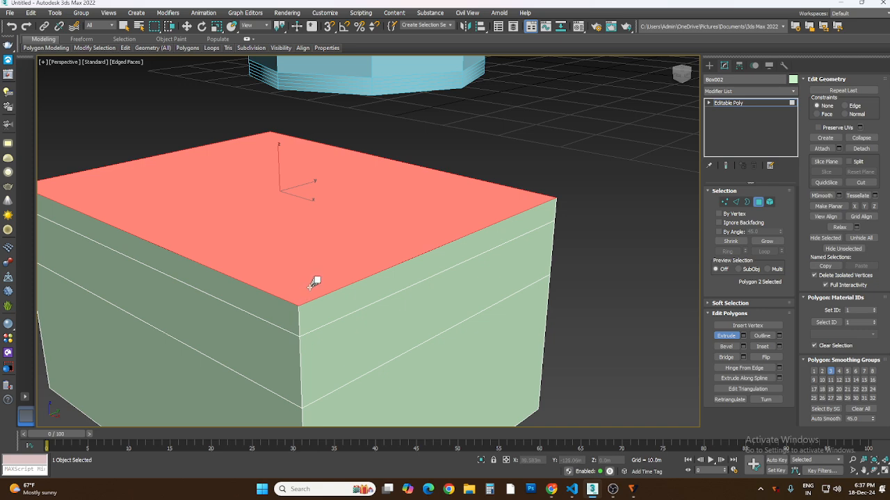
drag(314, 282, 313, 272)
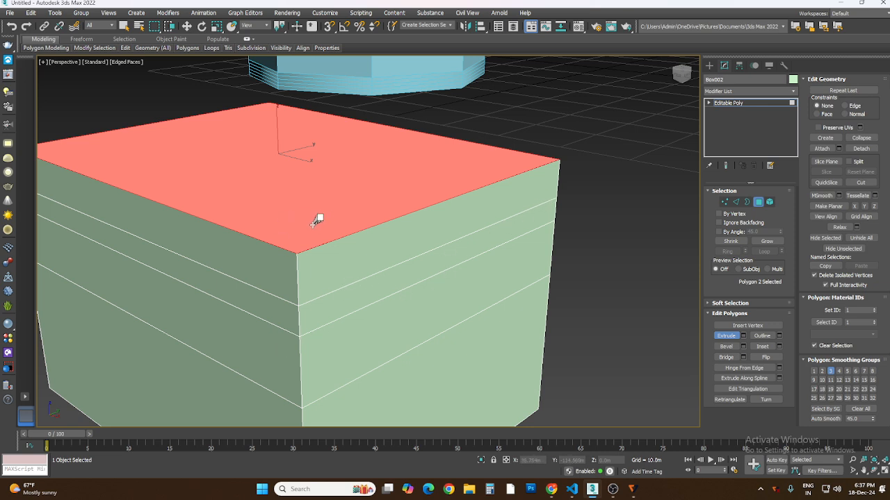
drag(318, 216, 318, 213)
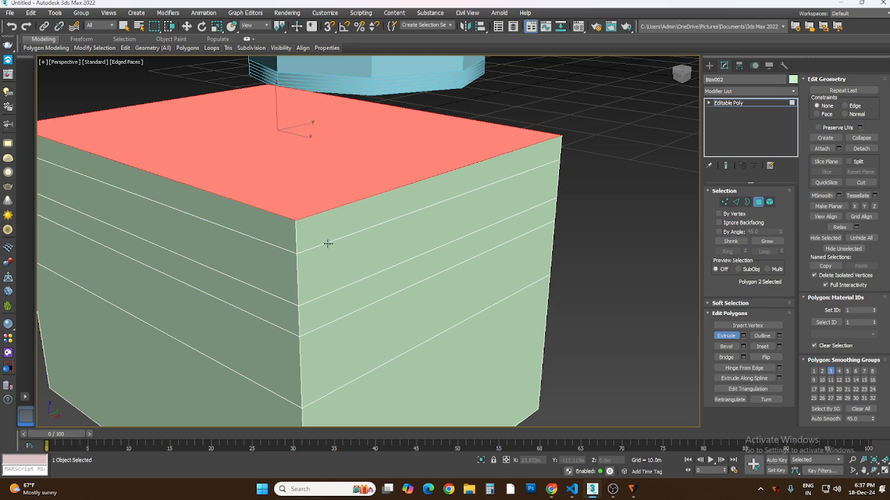
Step: Extrude the second-highest band on the box's front side outward once and the thicker lower band outward twice
click(364, 264)
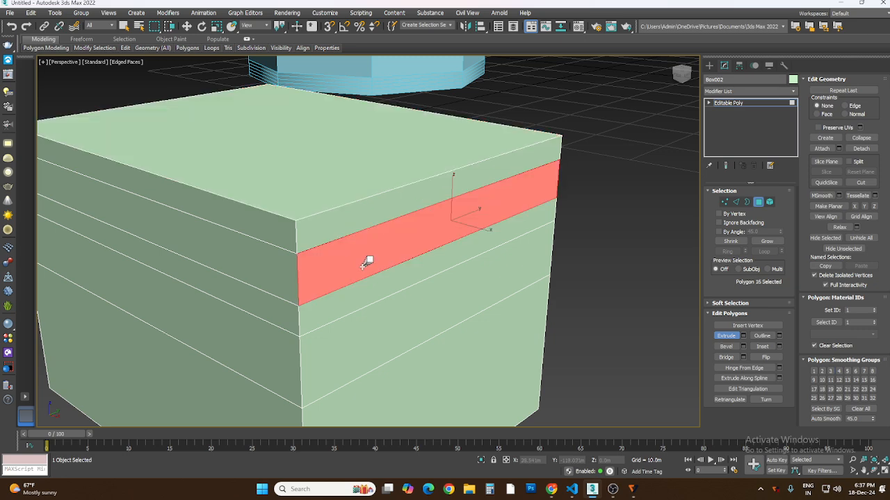
drag(343, 260, 331, 257)
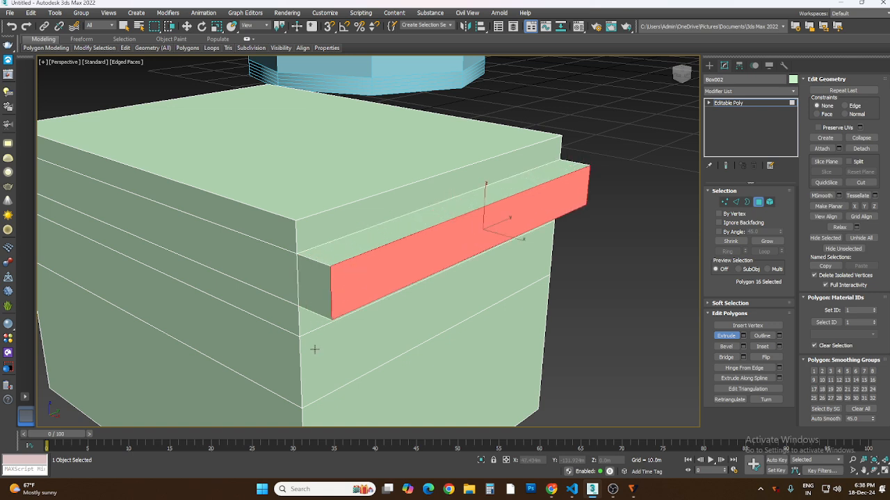
drag(314, 350, 287, 336)
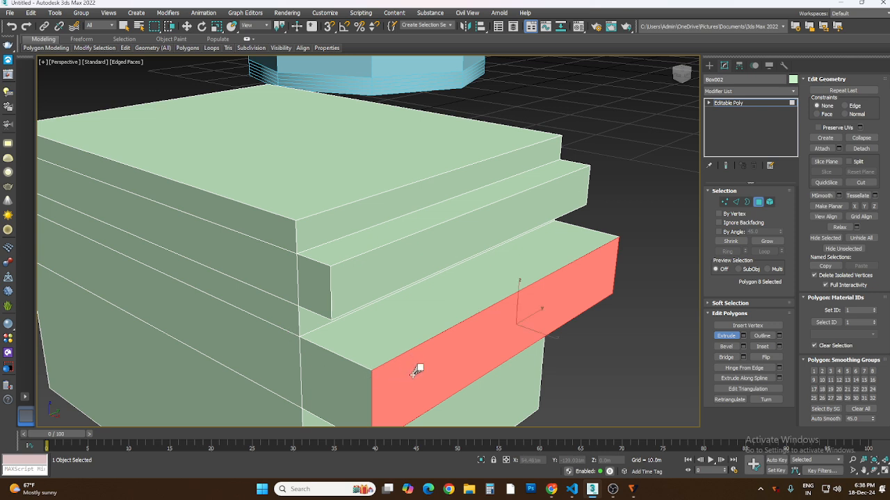
drag(416, 370, 403, 363)
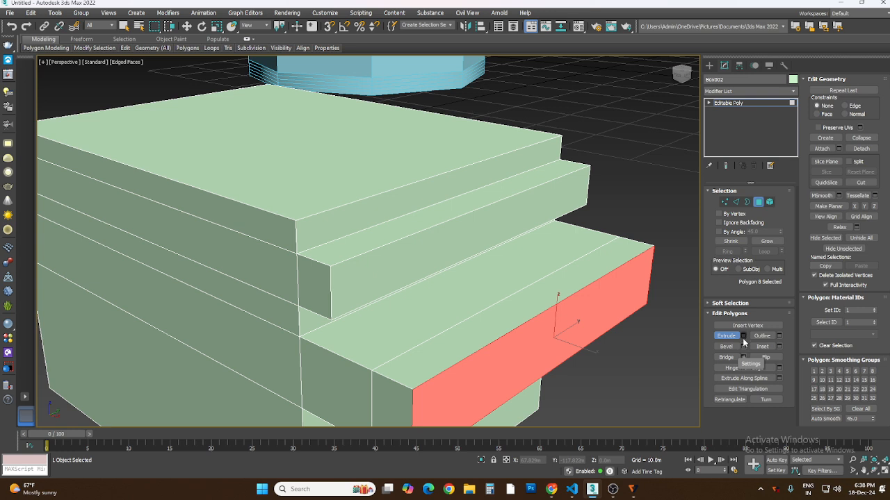
Step: Build a stepped overhang from the lower ledge's outer top strip with freehand extrusions upward, outward, upward and outward again
click(482, 324)
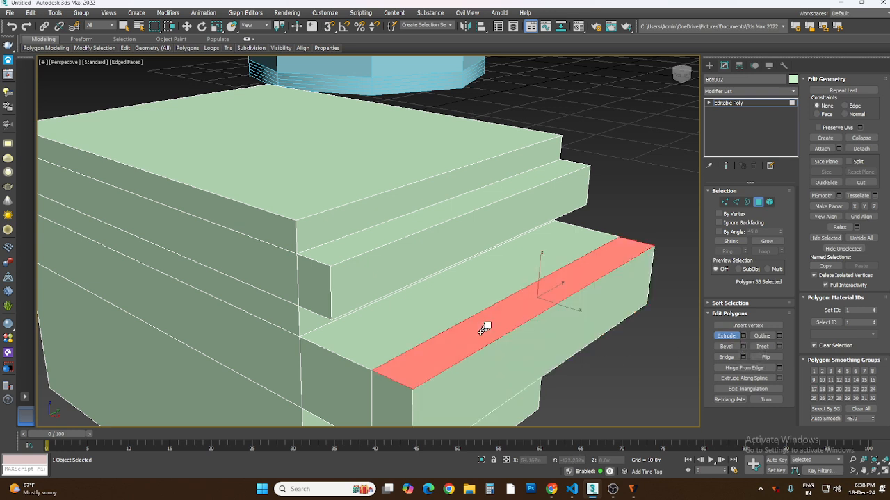
drag(491, 318, 489, 315)
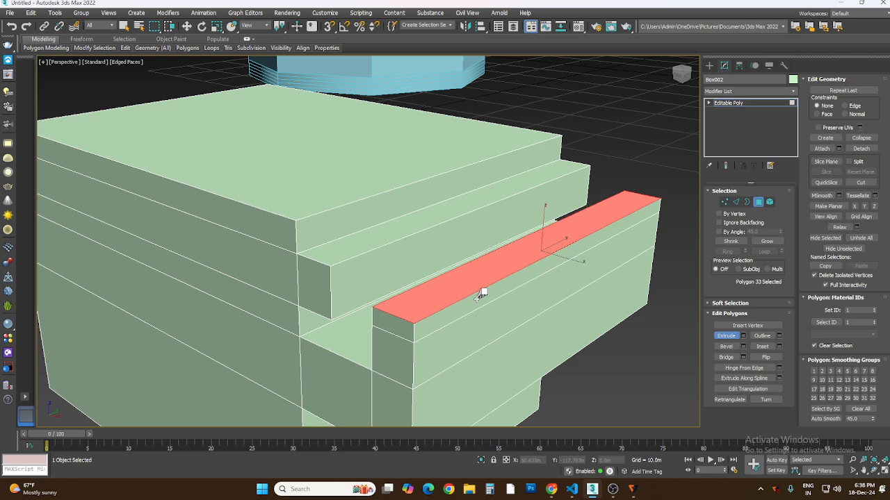
click(476, 298)
drag(473, 297, 475, 321)
drag(476, 278, 440, 272)
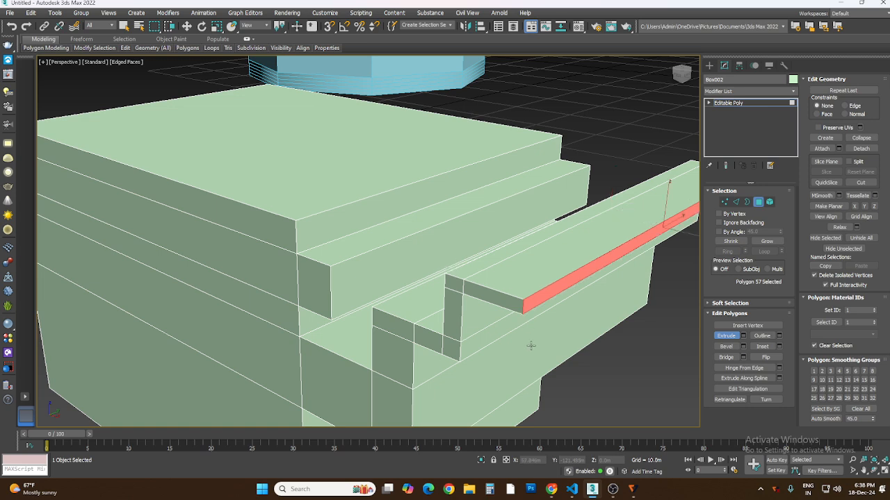
scroll(531, 345, down, 2)
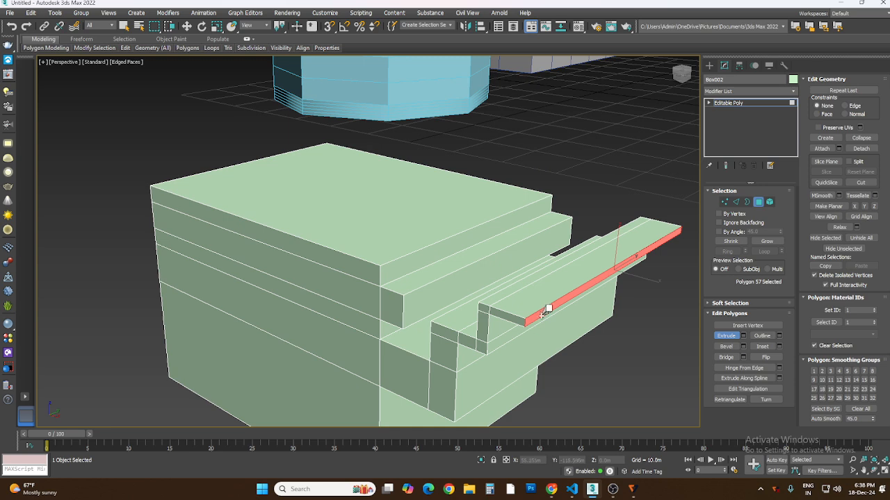
drag(546, 308, 539, 305)
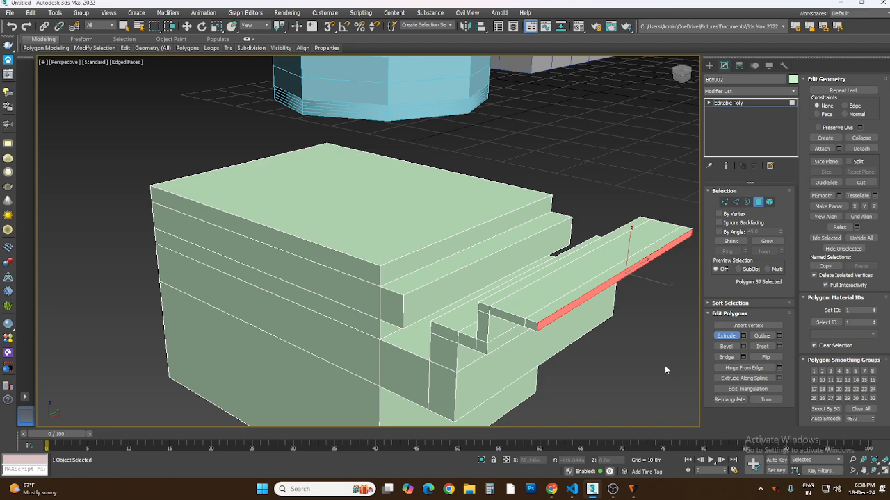
Step: Extrude the underside strip at the overhang's outer edge downward to form a hanging lip
click(873, 470)
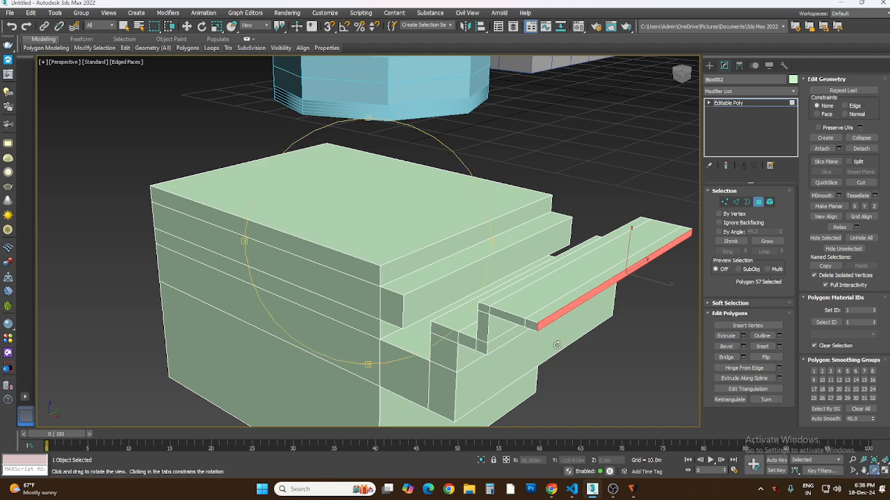
drag(451, 305, 438, 261)
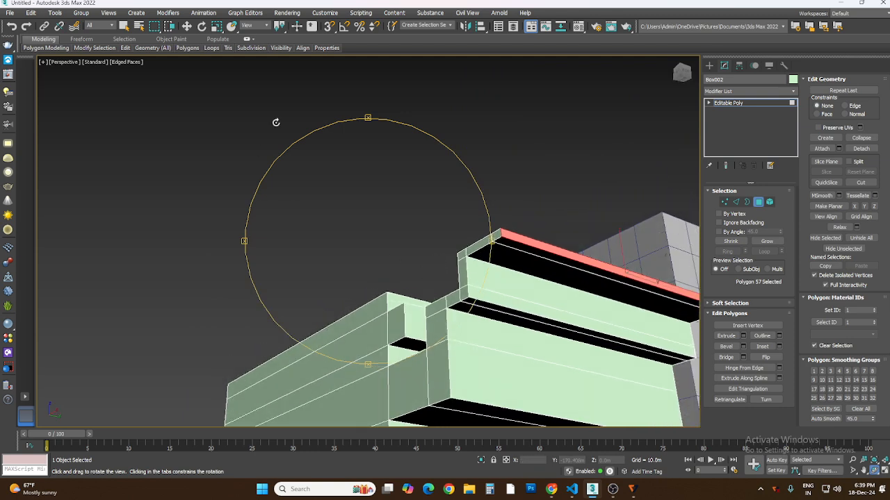
click(726, 336)
drag(563, 261, 568, 247)
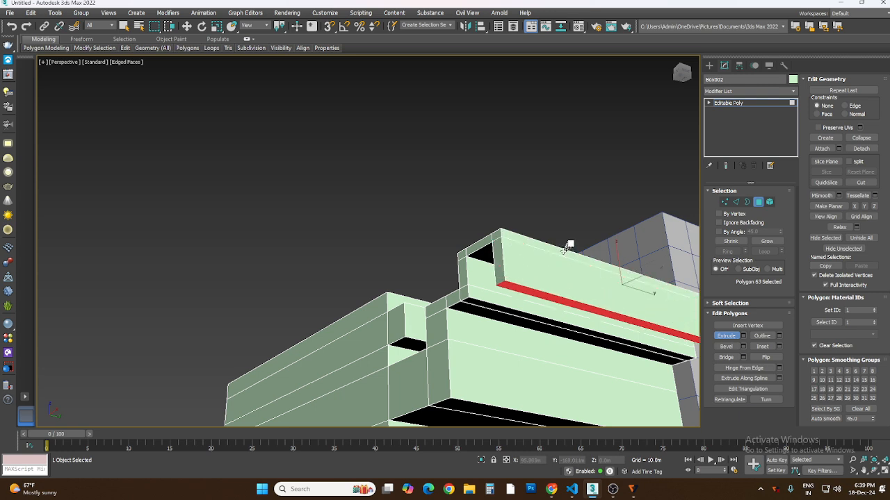
drag(568, 247, 568, 245)
Step: Extrude the step's outer strip beneath the overhang slightly outward and extend the hanging lip farther downward to face it
click(495, 292)
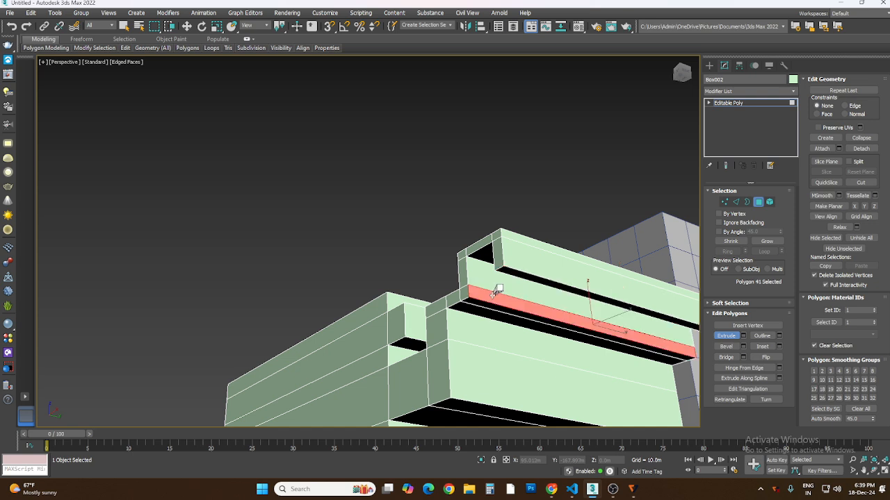
drag(495, 292, 492, 285)
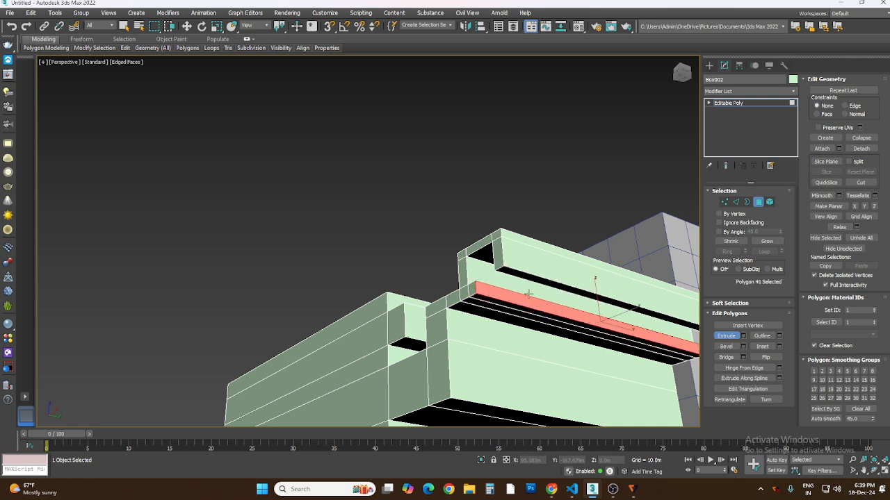
click(874, 470)
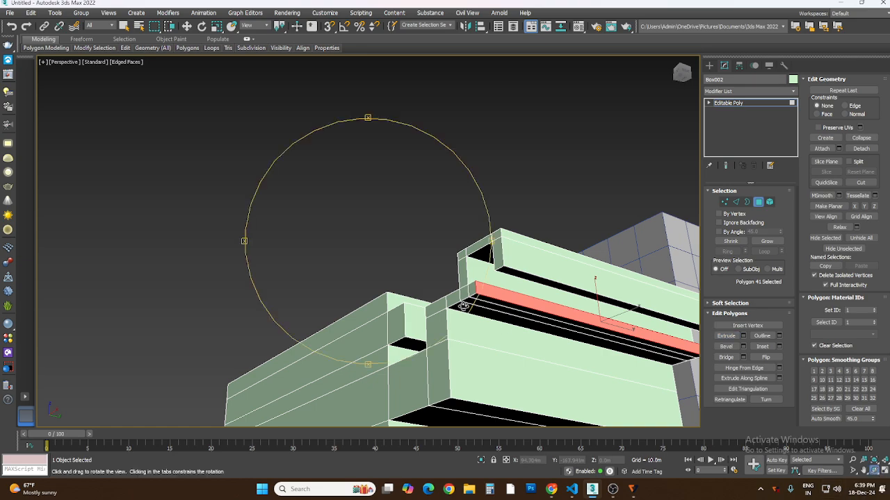
drag(464, 306, 489, 309)
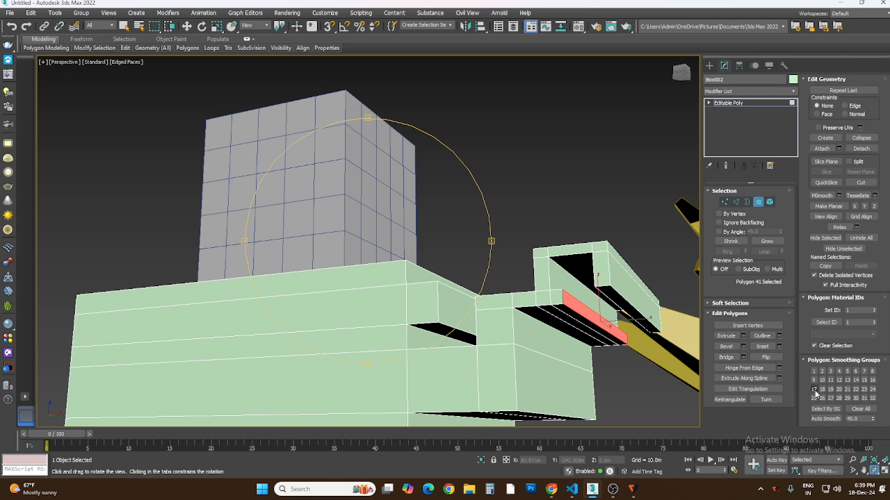
click(726, 336)
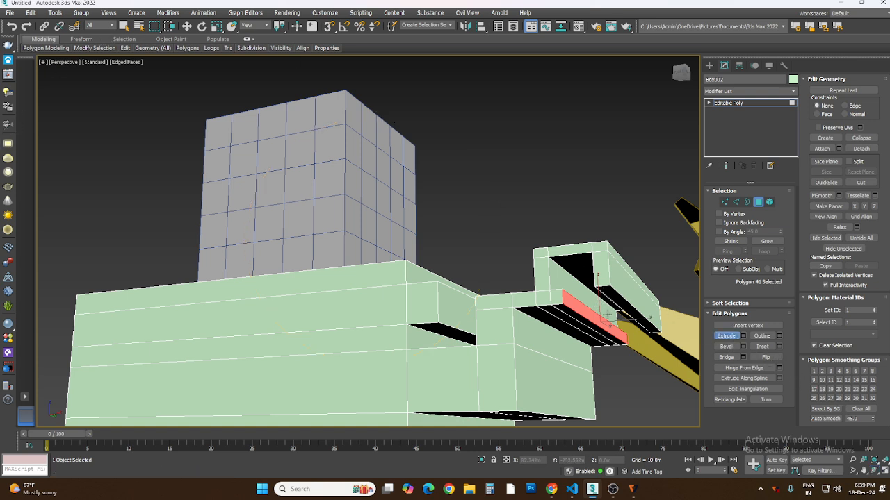
click(616, 303)
drag(618, 300, 617, 298)
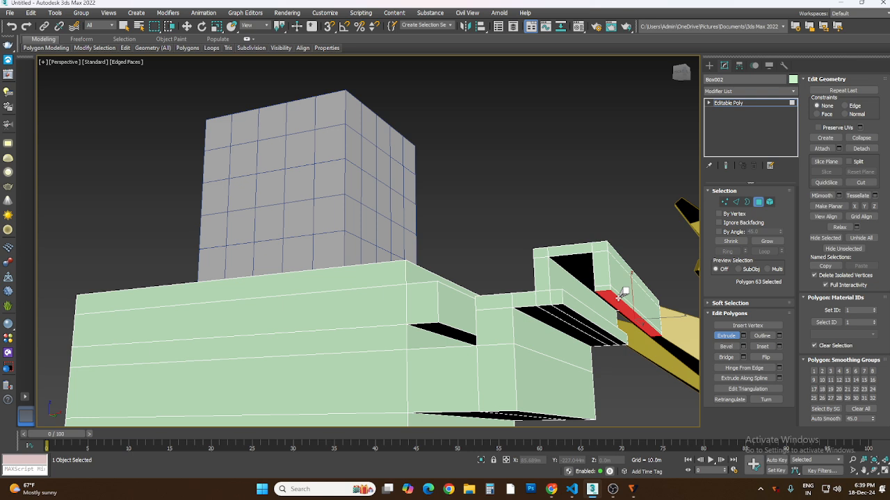
drag(618, 297, 624, 291)
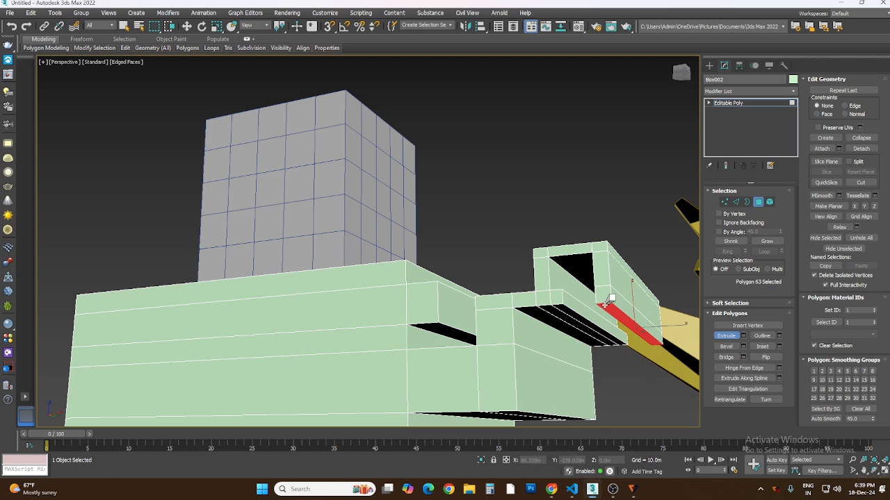
Step: Bridge the end polygon of the lower step to the facing inner polygon of the hanging lip
click(874, 472)
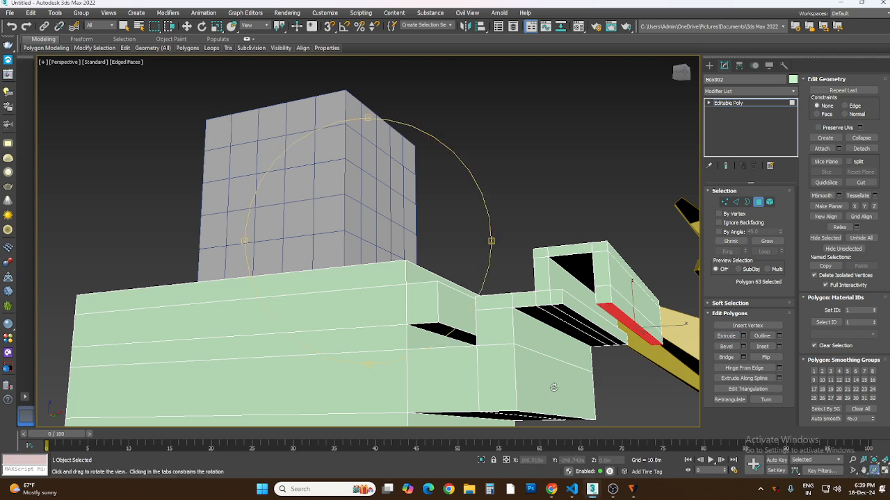
drag(499, 282, 474, 271)
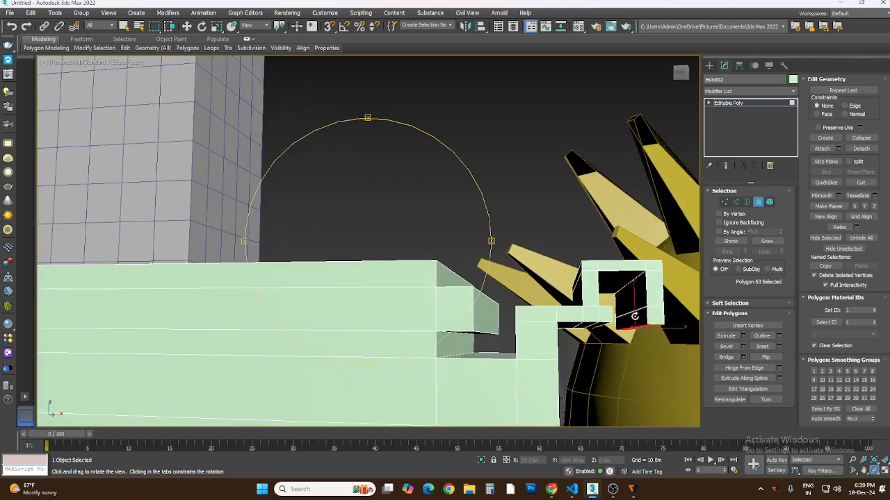
right_click(635, 317)
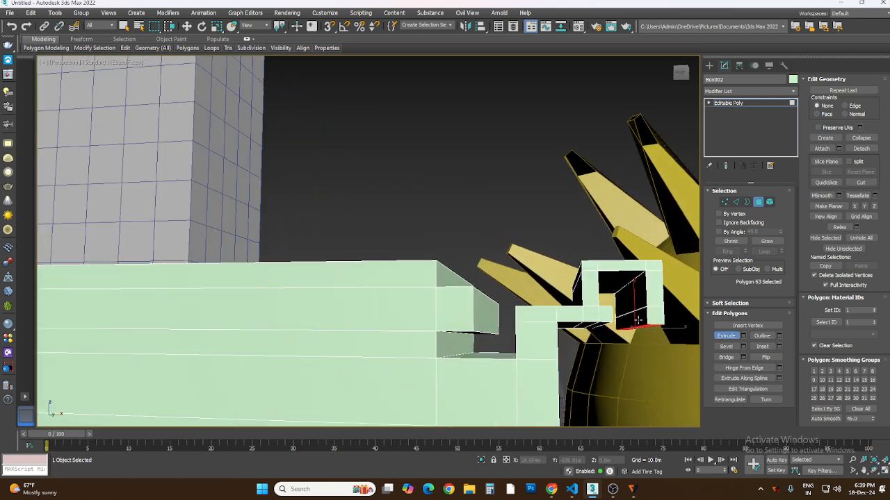
click(726, 358)
click(608, 315)
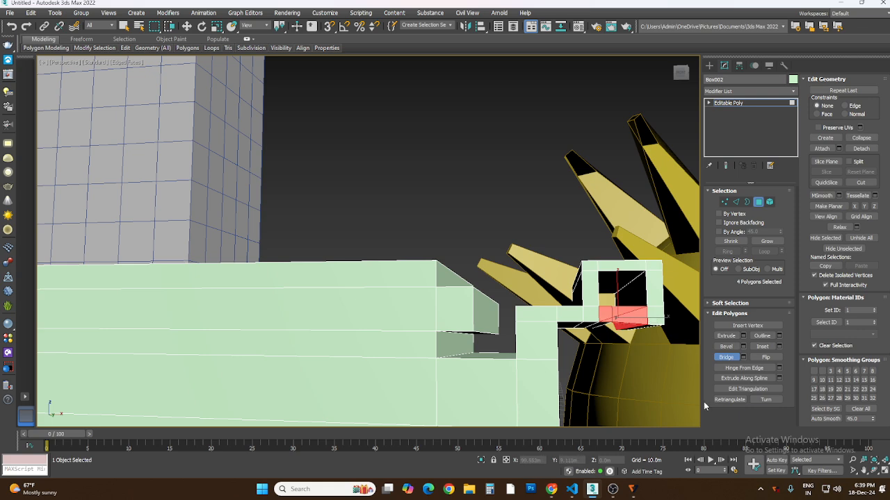
Step: Set the polygon bridge's taper to 12.0, bias to 7.0 and smooth to 0.0
click(875, 471)
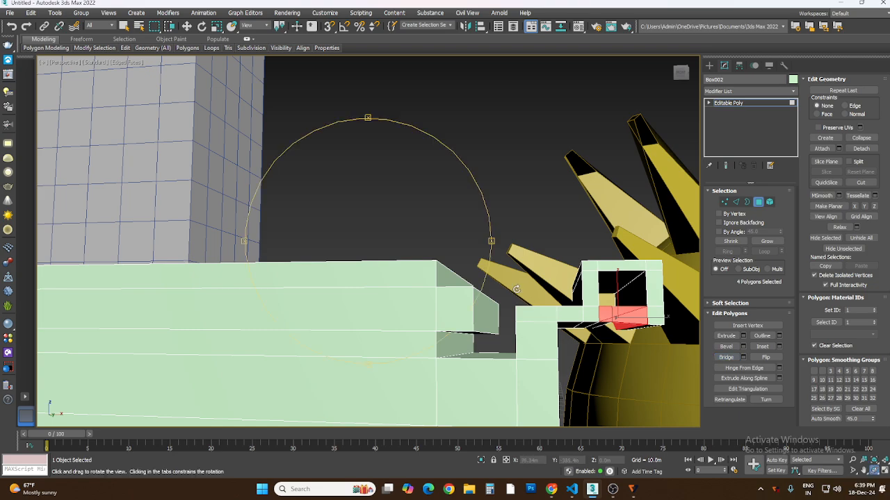
drag(459, 272, 280, 272)
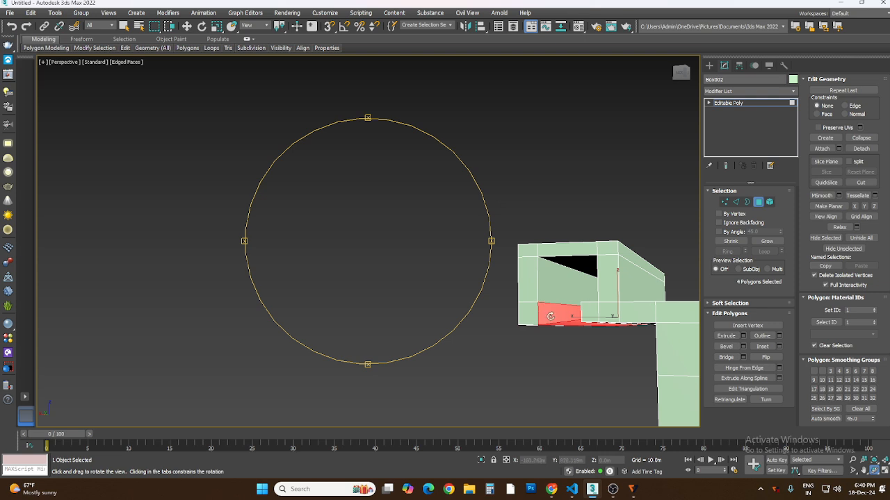
drag(422, 294, 434, 298)
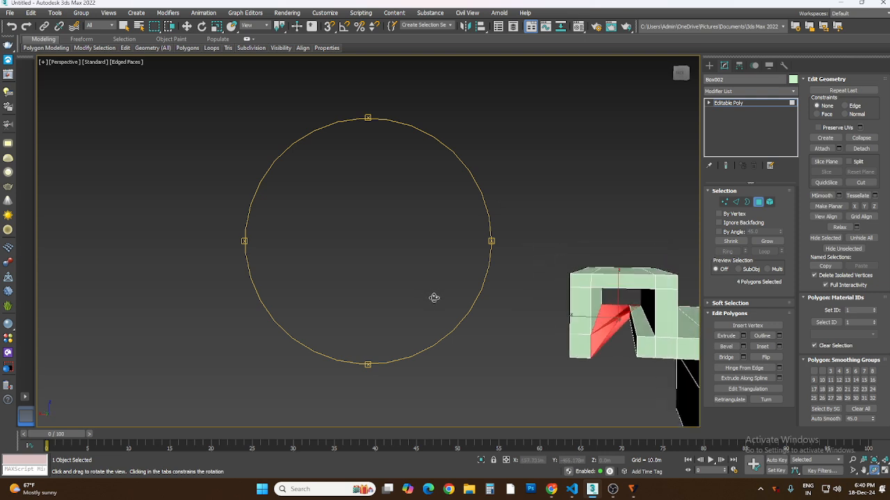
click(744, 358)
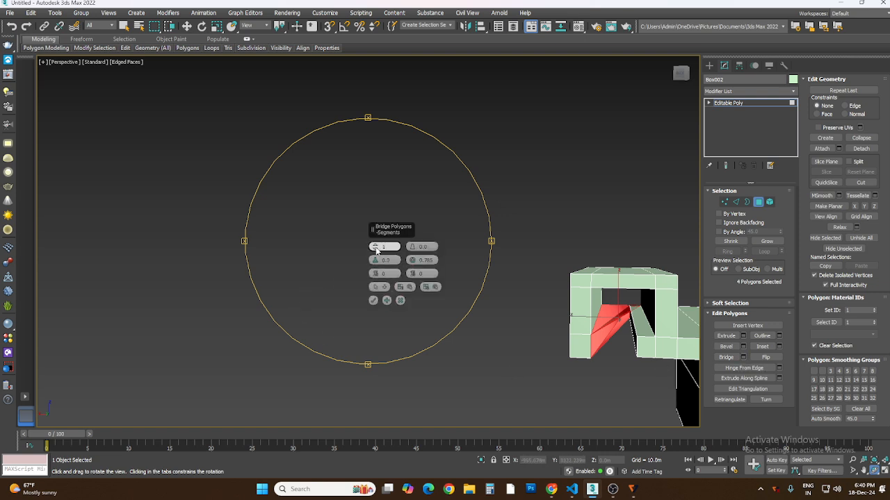
drag(376, 249, 416, 232)
drag(410, 264, 408, 223)
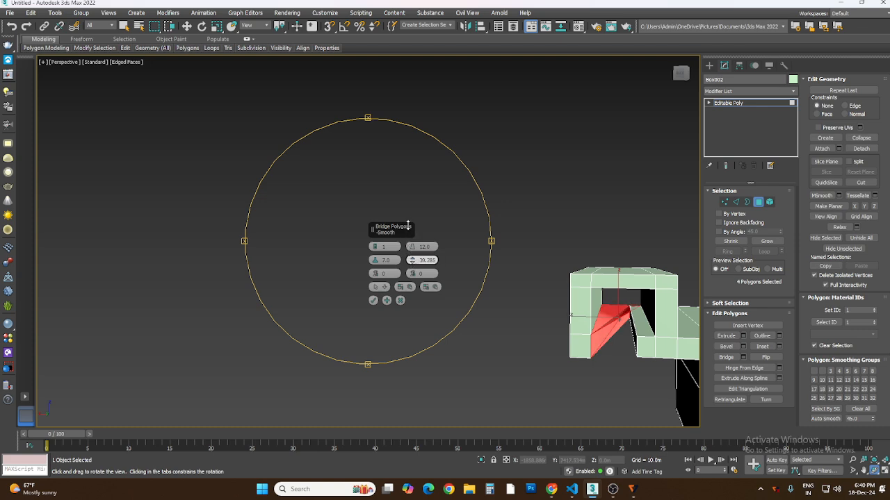
right_click(413, 260)
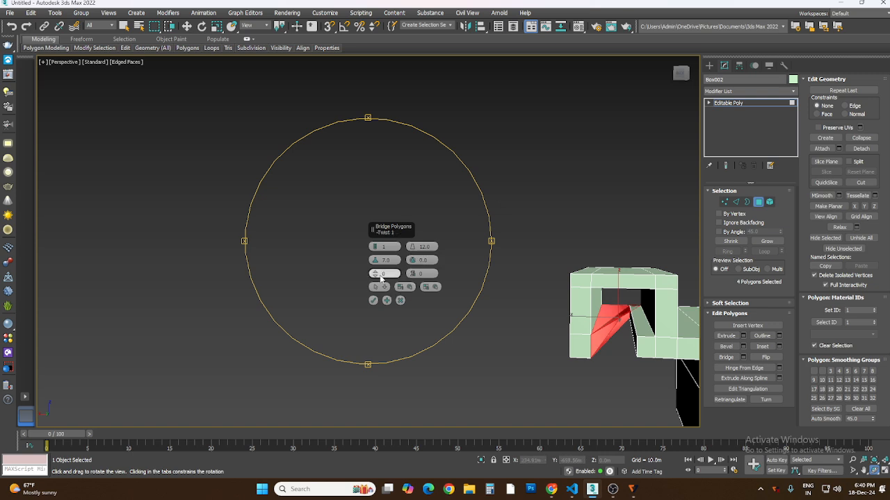
Step: Set the bridge's Twist 1 to 17 and Twist 2 to 15, and switch it to Use Polygon Selection
drag(377, 277, 376, 243)
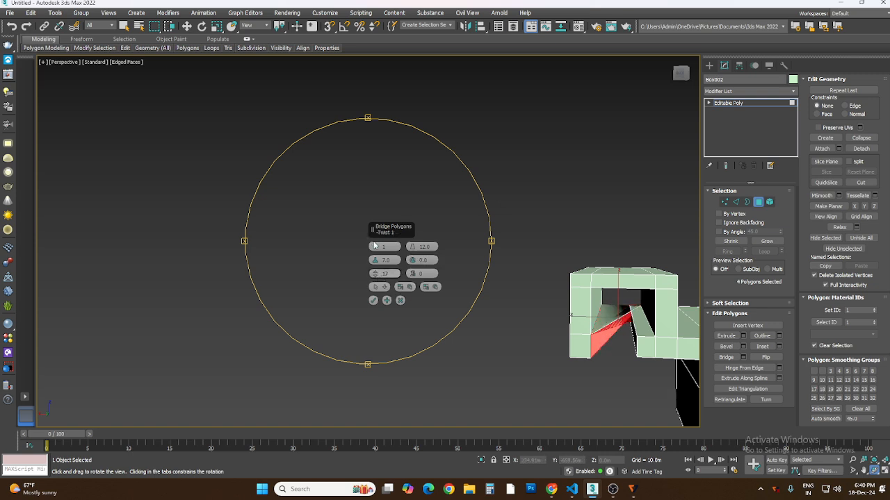
drag(413, 276, 411, 245)
click(377, 289)
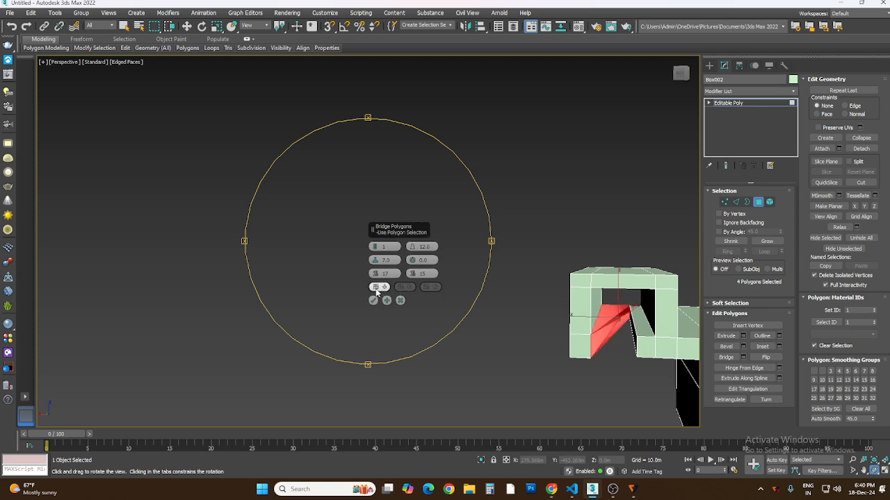
click(387, 291)
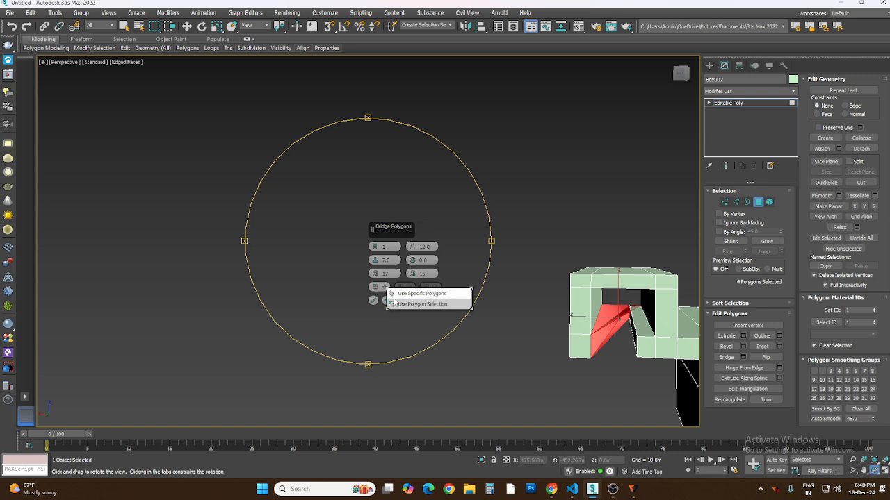
click(402, 306)
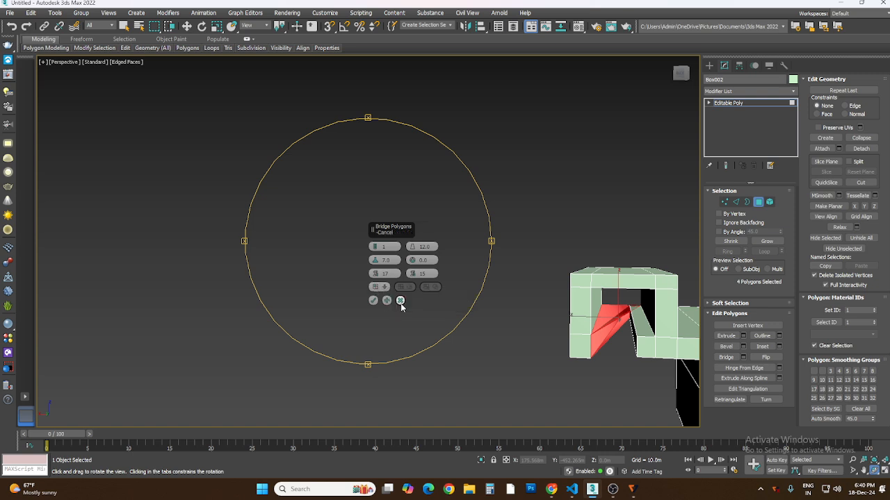
Step: Switch the bridge to Use Specific Polygons, try picking its second polygon, and cancel the bridge settings
click(386, 288)
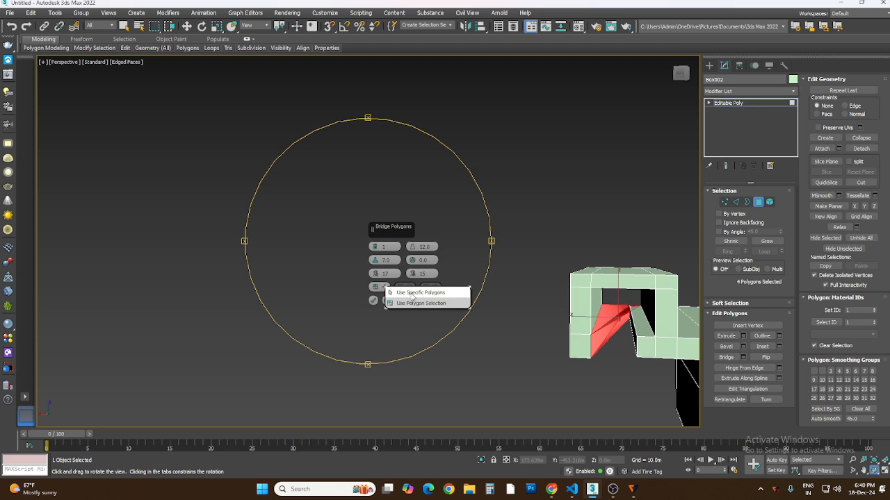
click(411, 295)
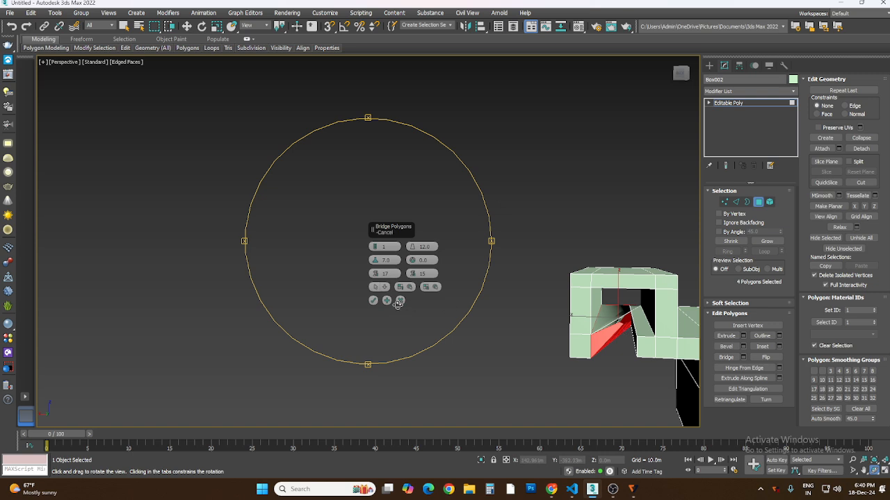
click(427, 291)
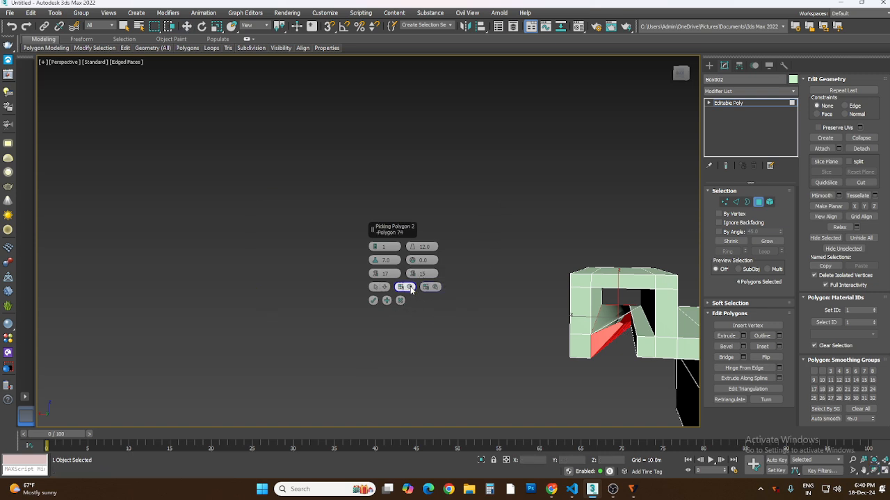
key(w)
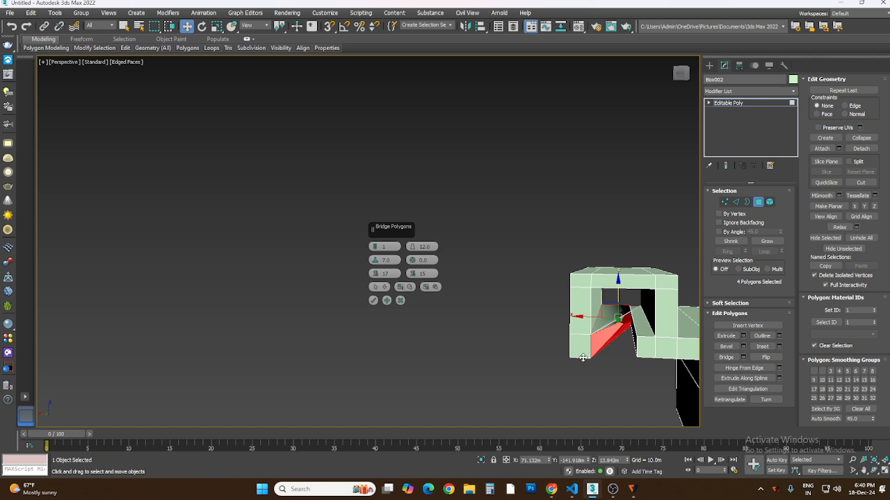
click(399, 300)
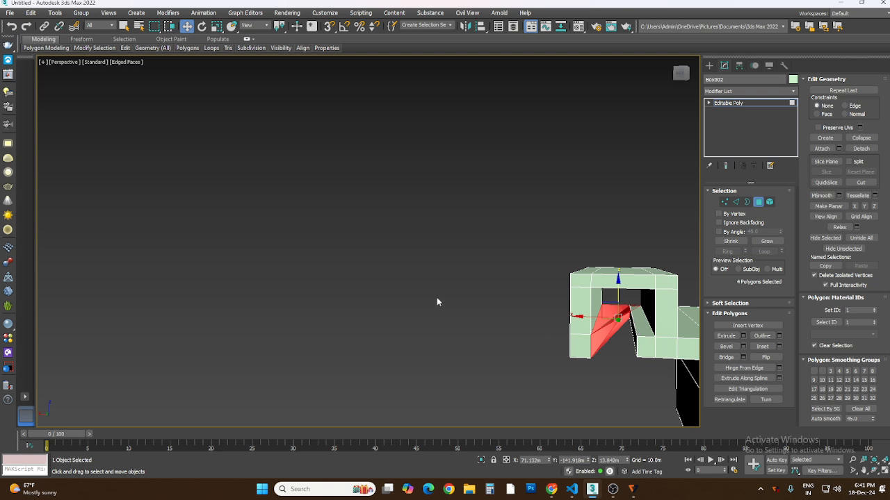
Step: Flip the normals of the four sloping bridge polygons back and forth, ending in their original direction
click(123, 26)
click(440, 346)
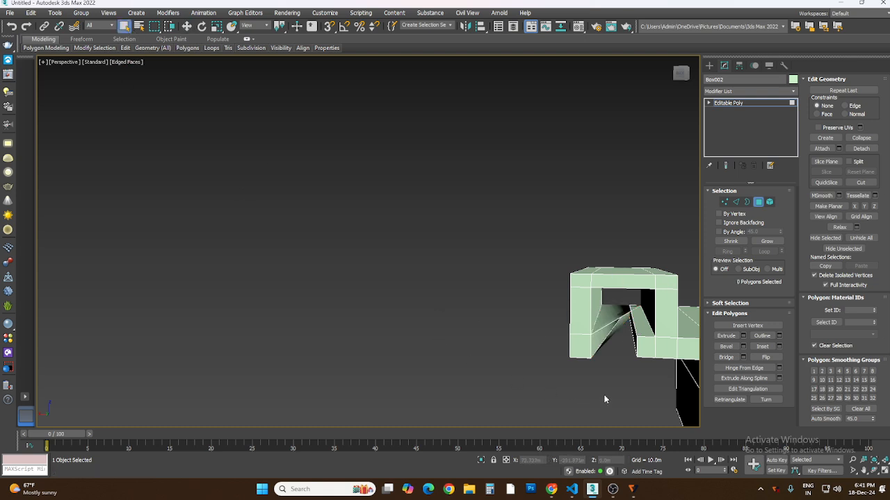
key(ctrl+z)
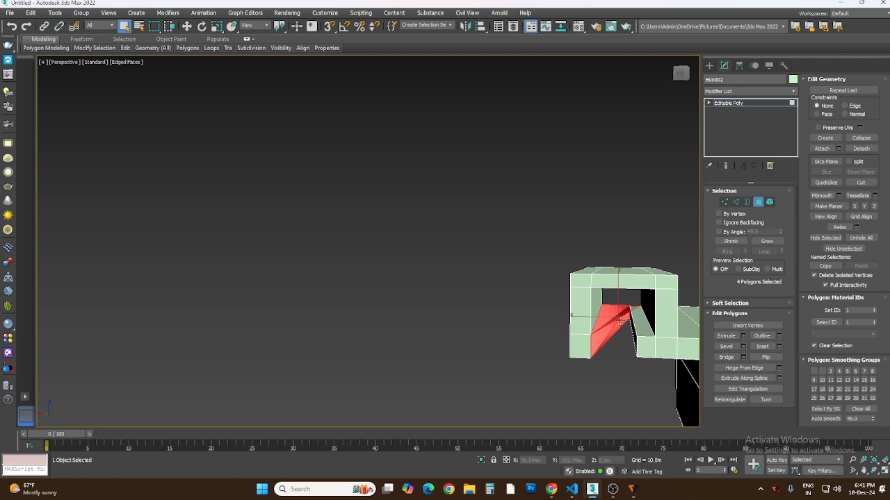
scroll(620, 320, up, 6)
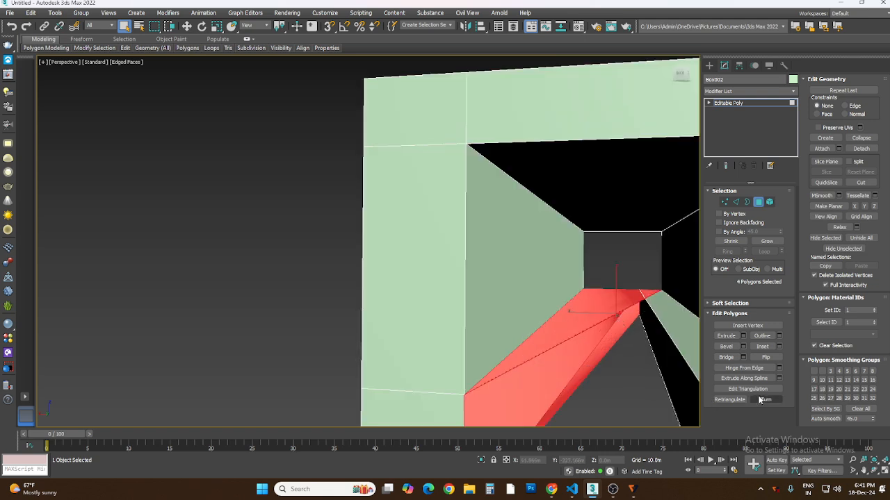
click(768, 357)
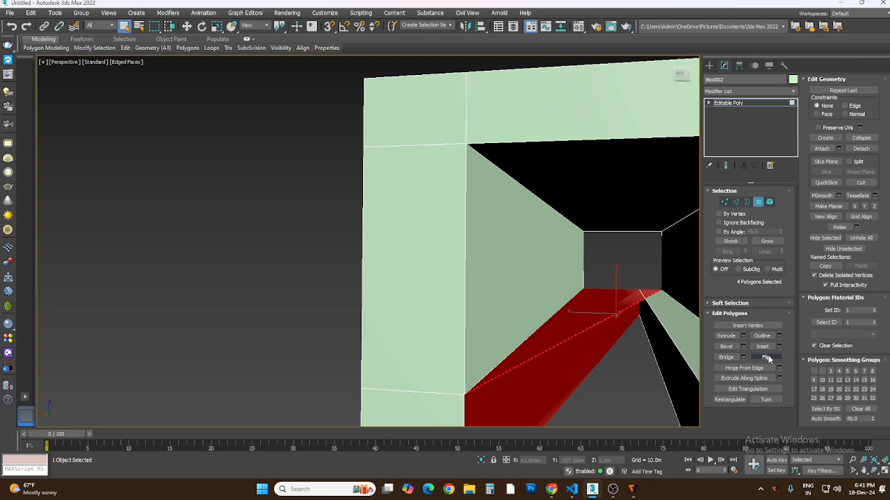
click(768, 358)
click(768, 358)
click(768, 358)
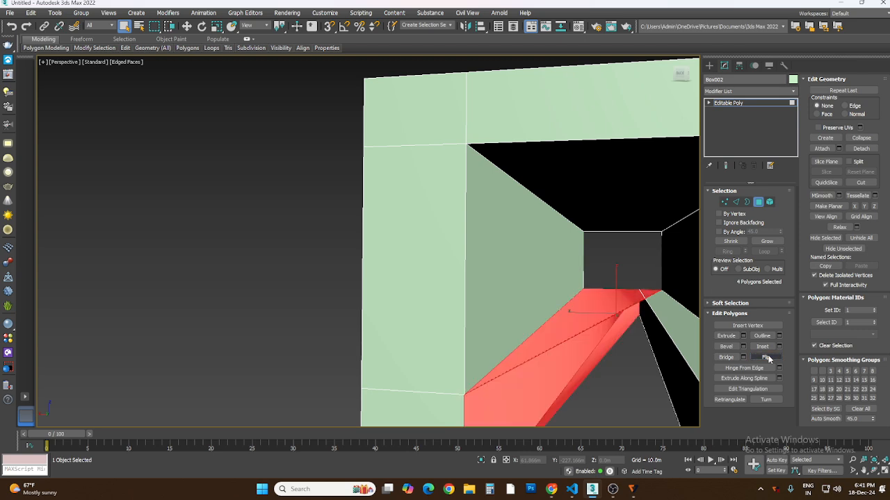
Step: Flip the end polygon of the outer hanging lip repeatedly, ending with its normal facing outward
click(406, 312)
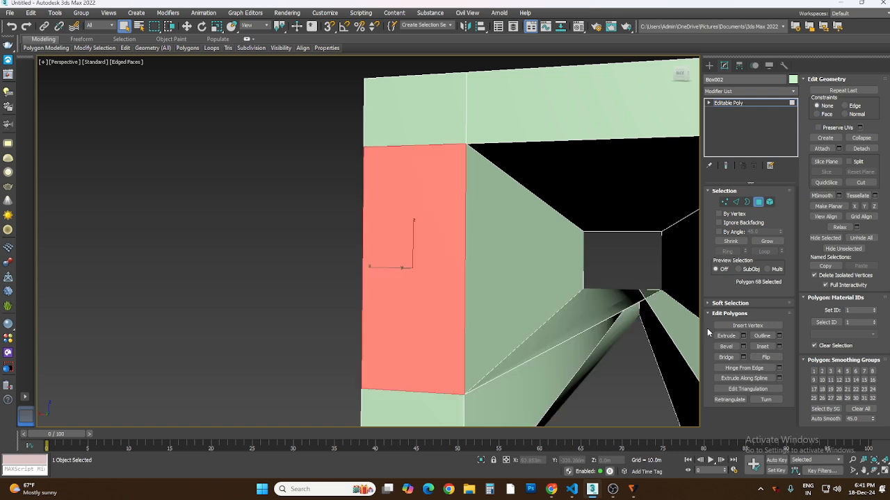
click(766, 356)
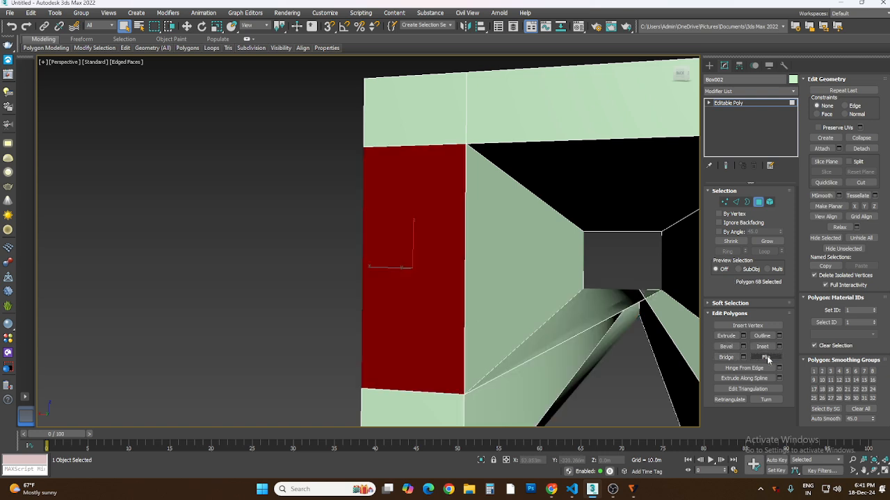
click(767, 357)
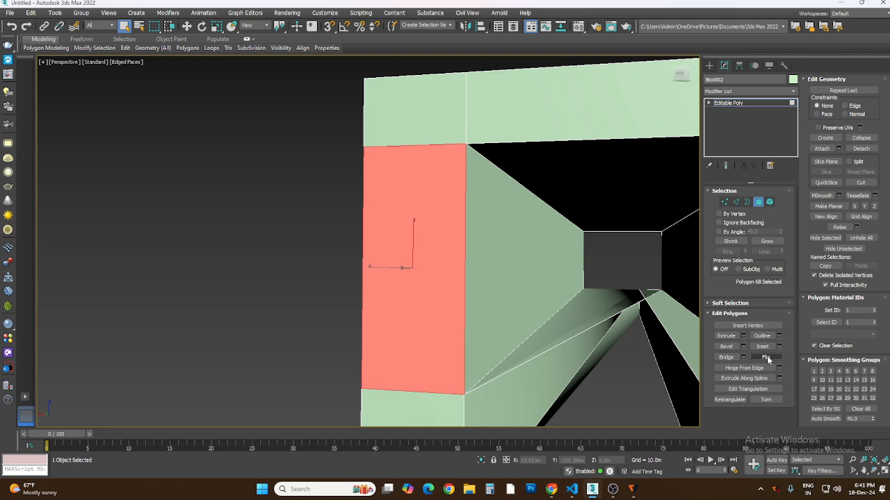
click(767, 356)
click(767, 357)
click(767, 357)
click(767, 357)
click(767, 356)
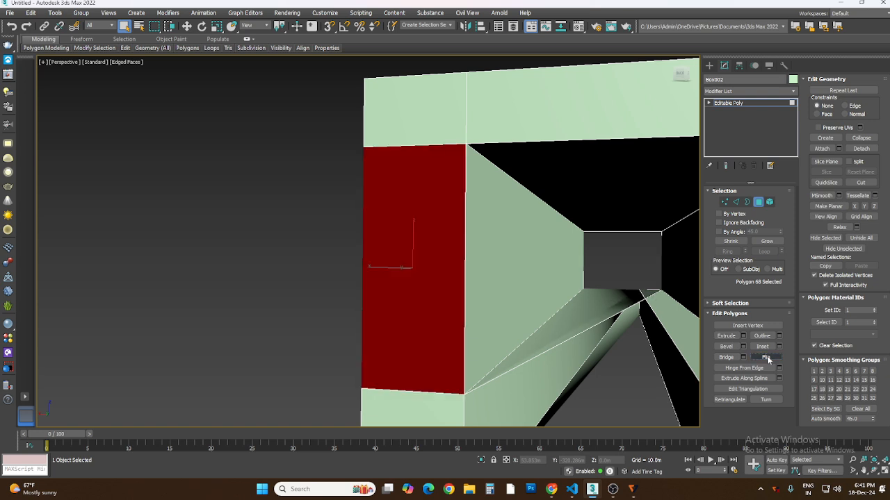
click(766, 357)
click(767, 357)
click(767, 357)
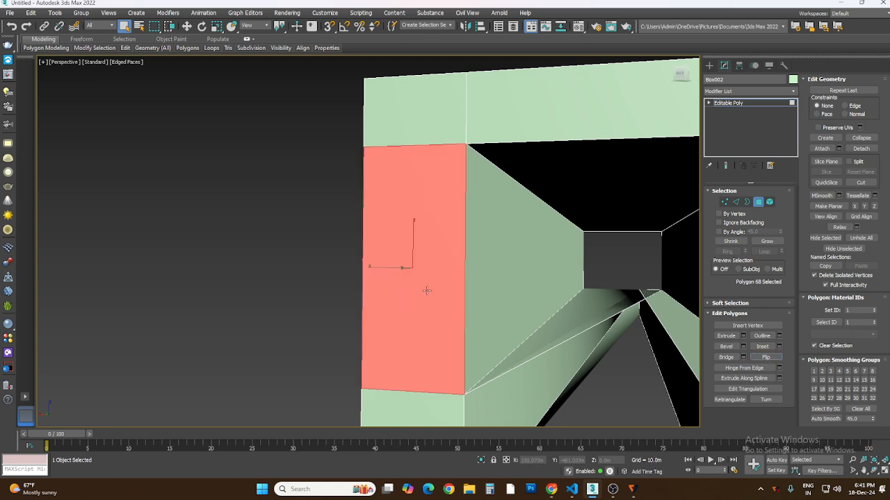
Step: Inset the box's large top polygon by 0.637 m
scroll(427, 291, down, 5)
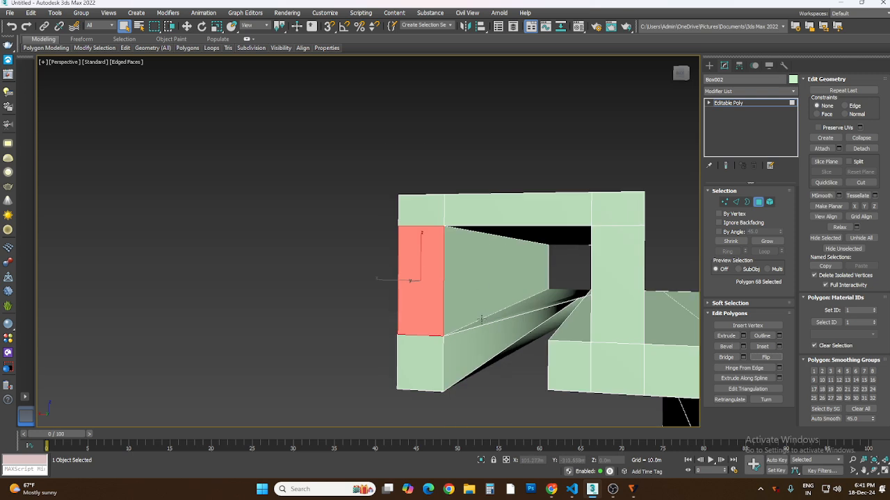
click(499, 209)
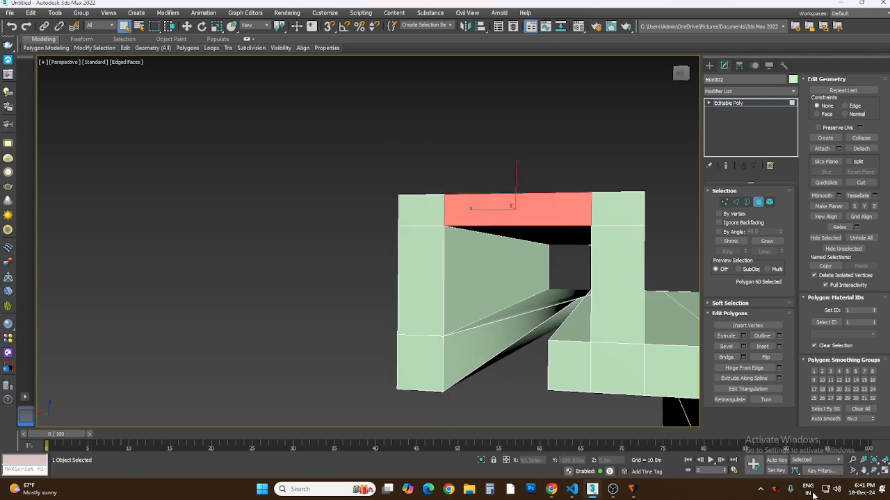
click(874, 472)
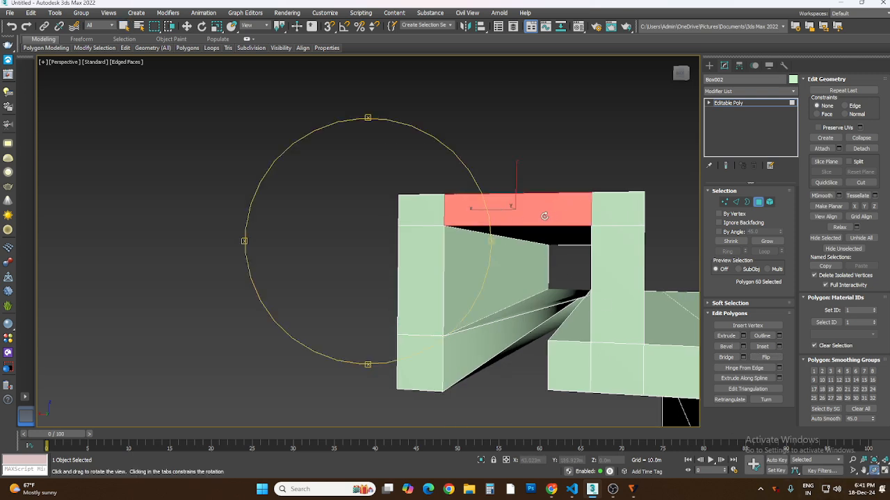
drag(431, 229, 415, 253)
scroll(548, 267, up, 3)
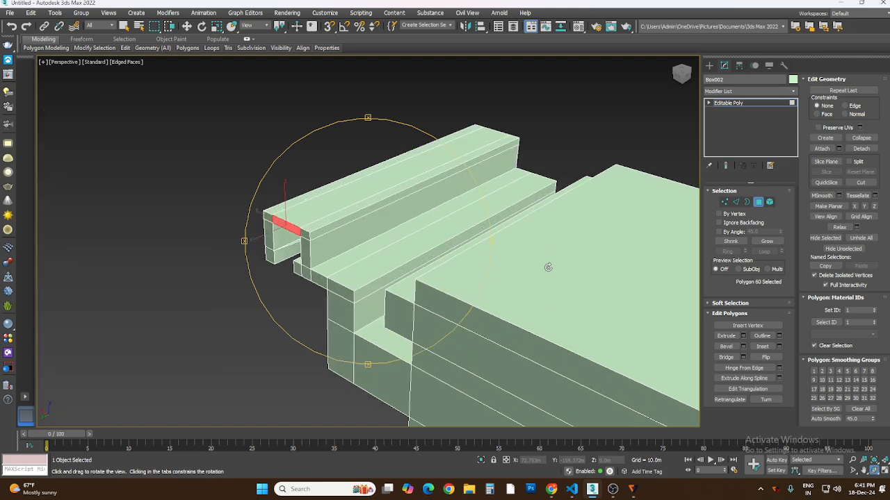
scroll(549, 267, down, 3)
scroll(549, 267, down, 4)
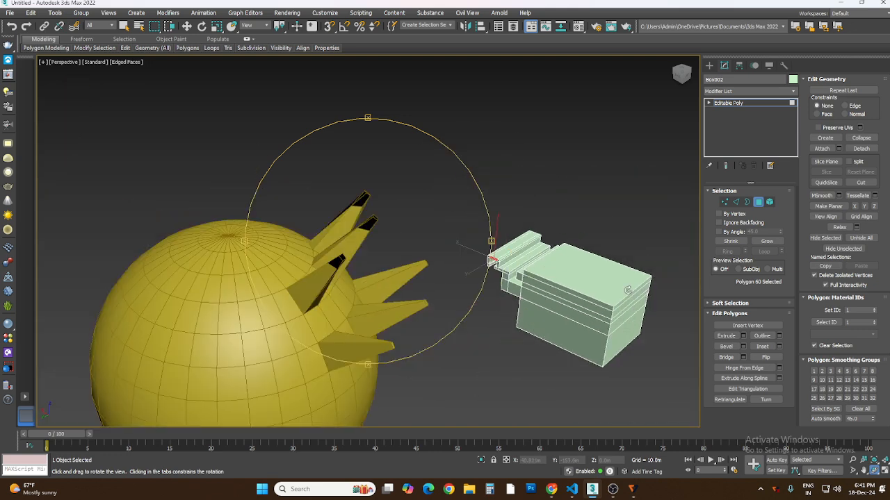
scroll(626, 289, up, 5)
scroll(626, 289, up, 6)
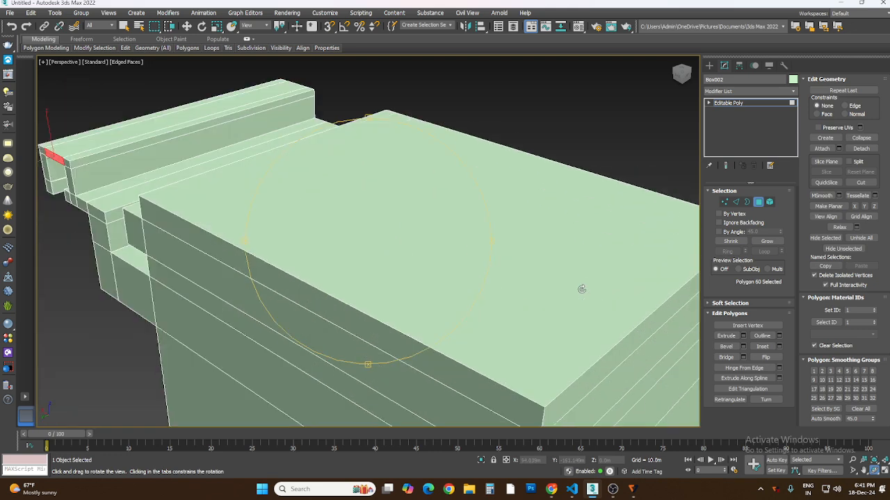
key(Escape)
click(546, 302)
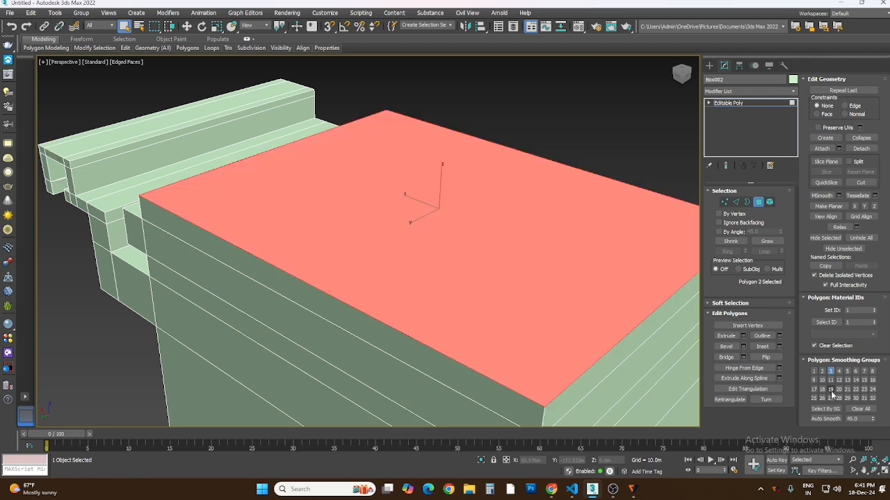
click(779, 346)
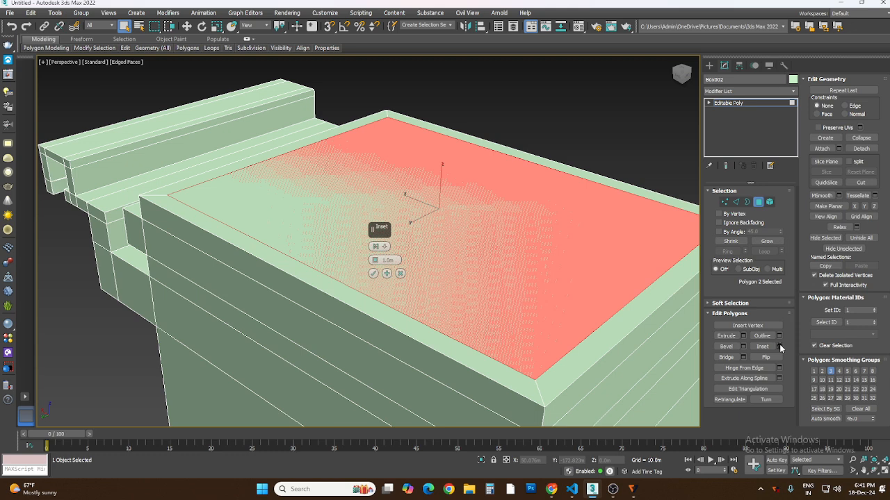
drag(375, 261, 374, 257)
right_click(374, 261)
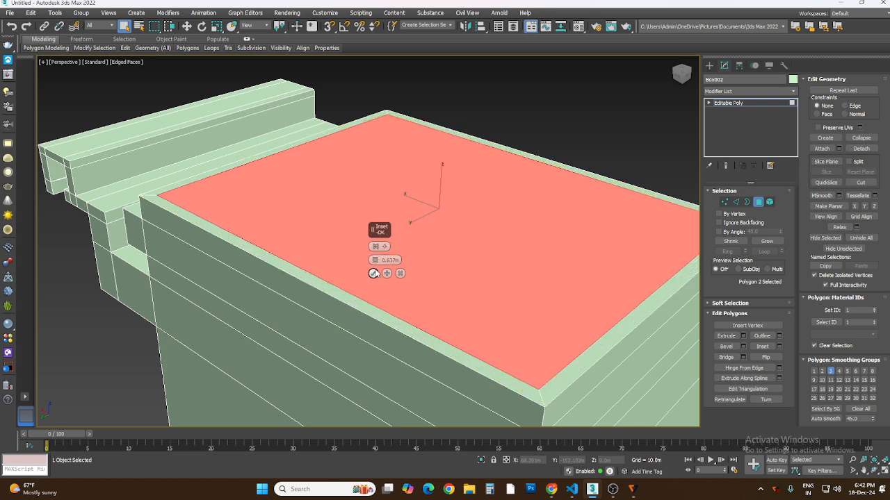
click(373, 273)
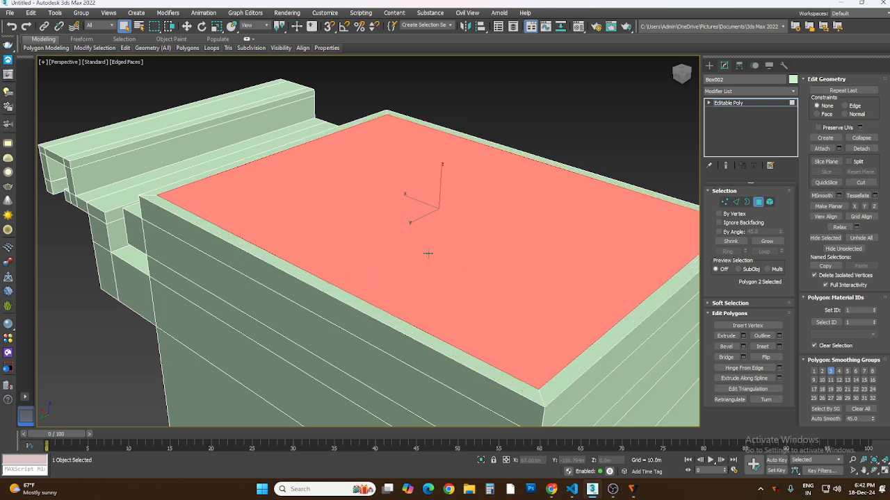
Step: Extrude the four border polygons around the inset top face upward by 1 m to form a raised rim
click(585, 366)
ctrl+click(502, 375)
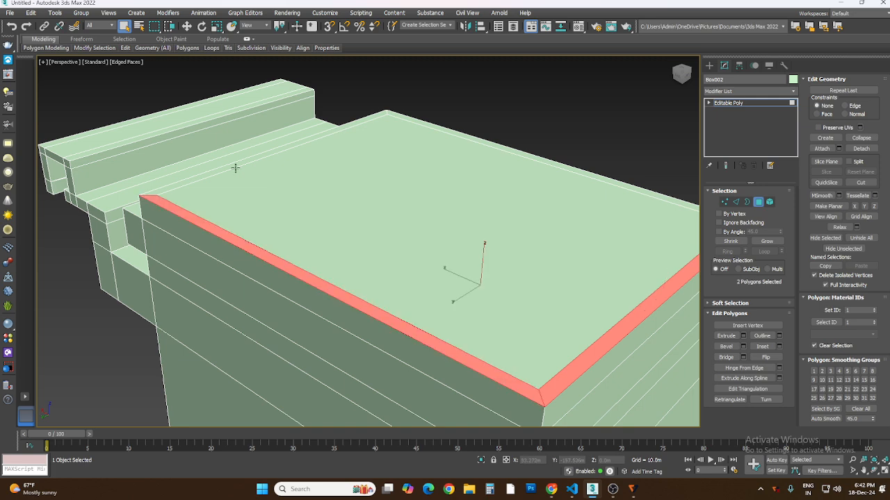
ctrl+click(235, 165)
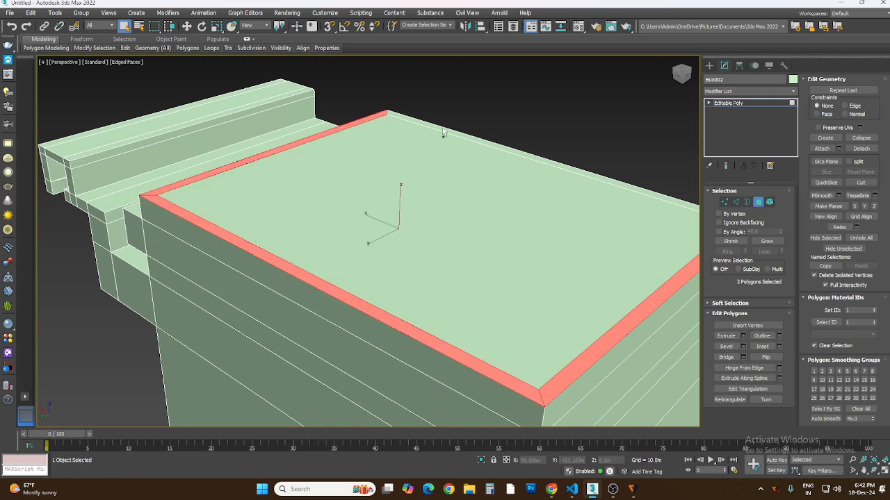
ctrl+click(445, 129)
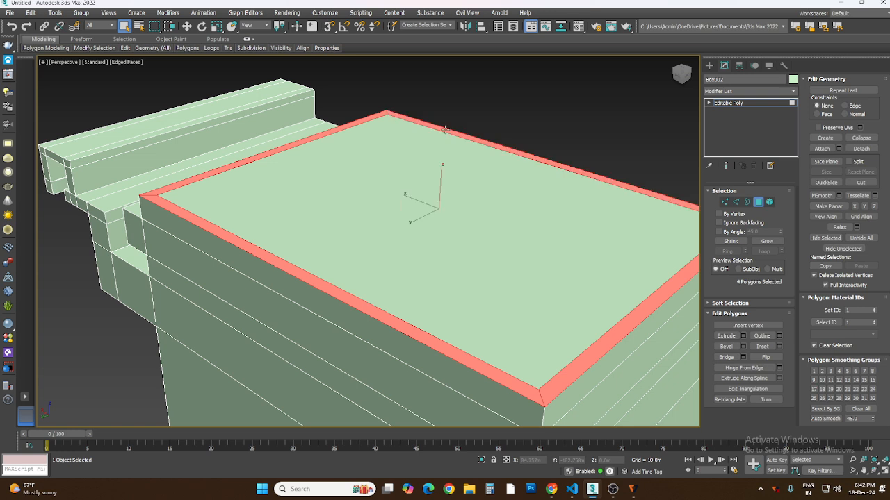
click(743, 336)
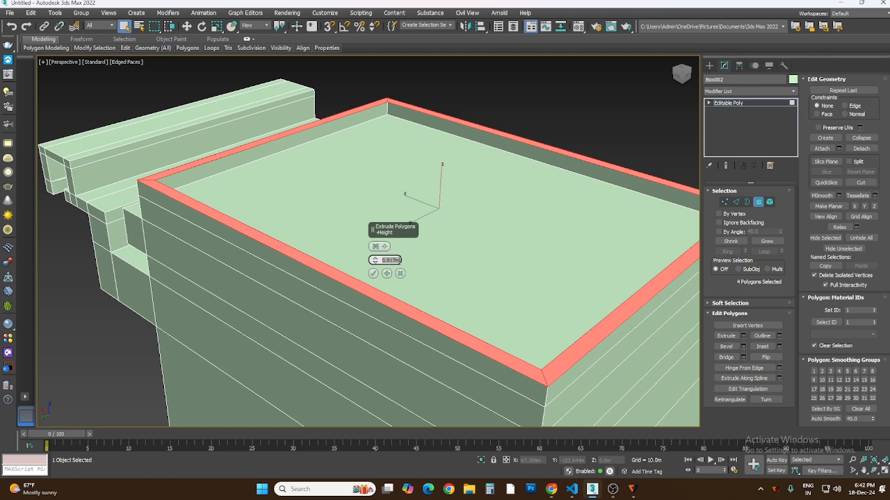
text(1)
click(373, 274)
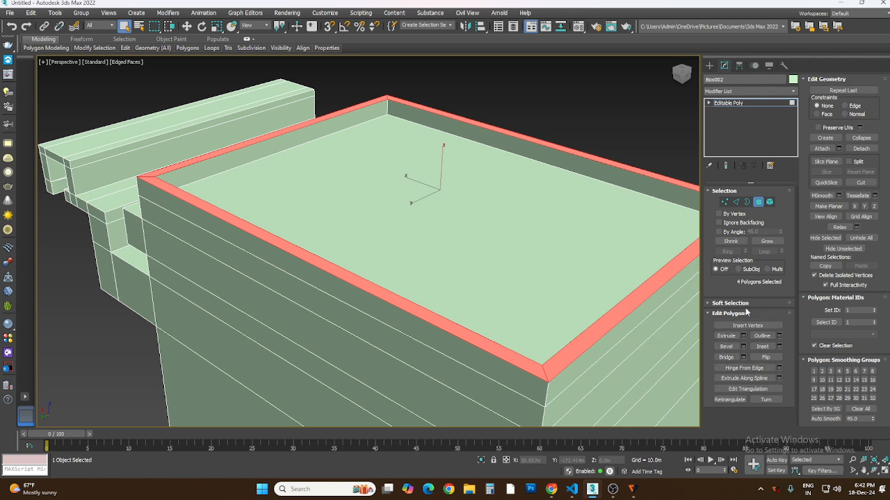
Step: Flip the normals of the four top polygons of the raised rim
click(765, 358)
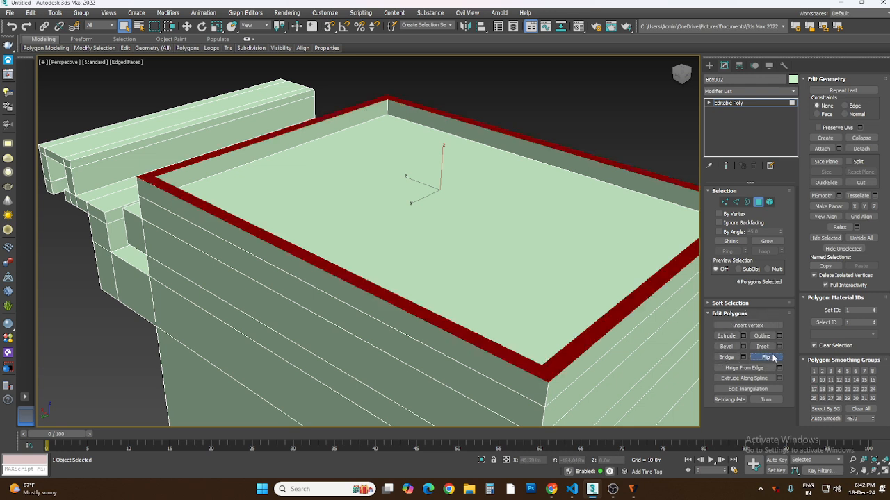
Step: Flip the raised rim's four top polygons to face outward again and select the recessed top polygon at polygon level
click(765, 358)
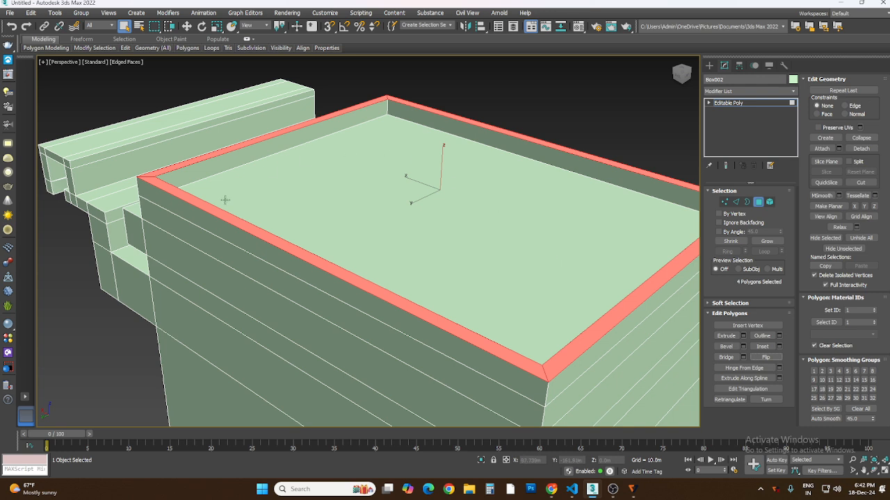
click(449, 238)
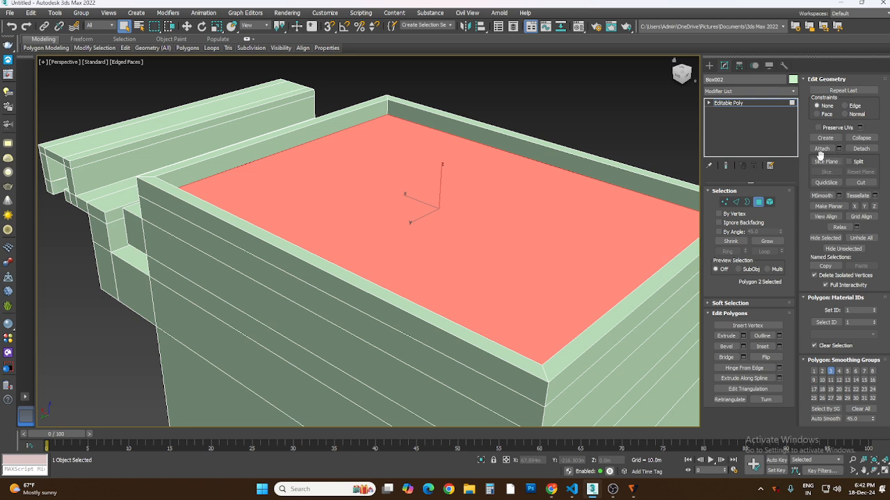
click(725, 202)
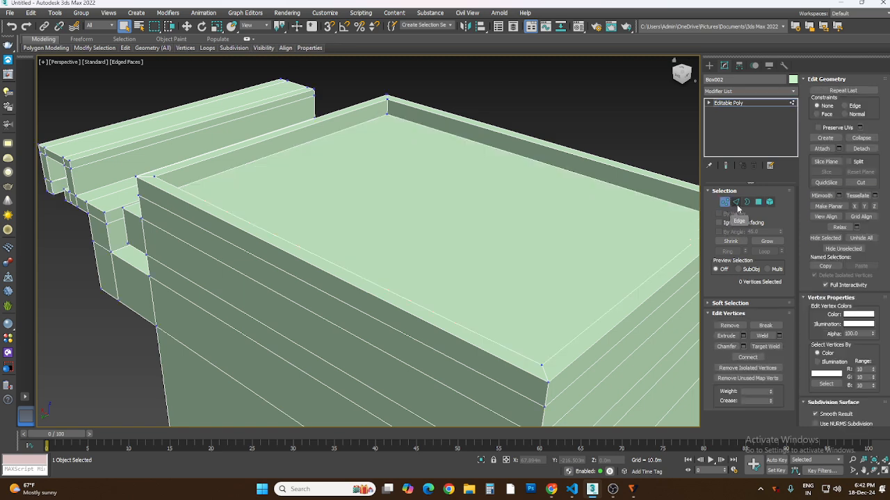
click(737, 202)
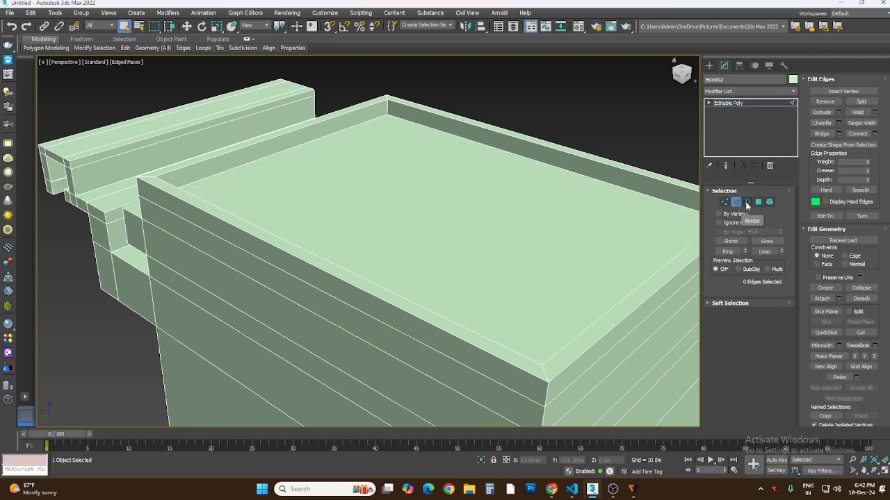
click(747, 202)
click(759, 202)
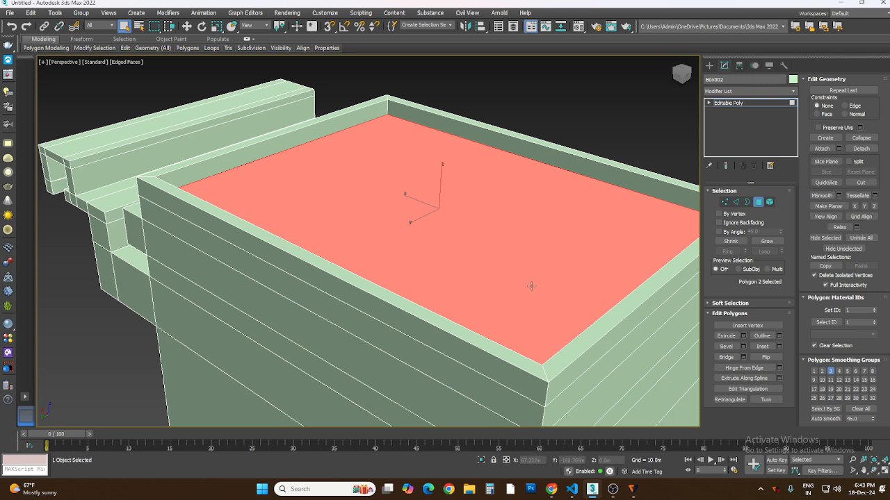
Step: Set the editing constraint to Face and create a freehand multi-point polygon over the recessed top face
click(845, 105)
click(846, 114)
click(817, 114)
click(827, 141)
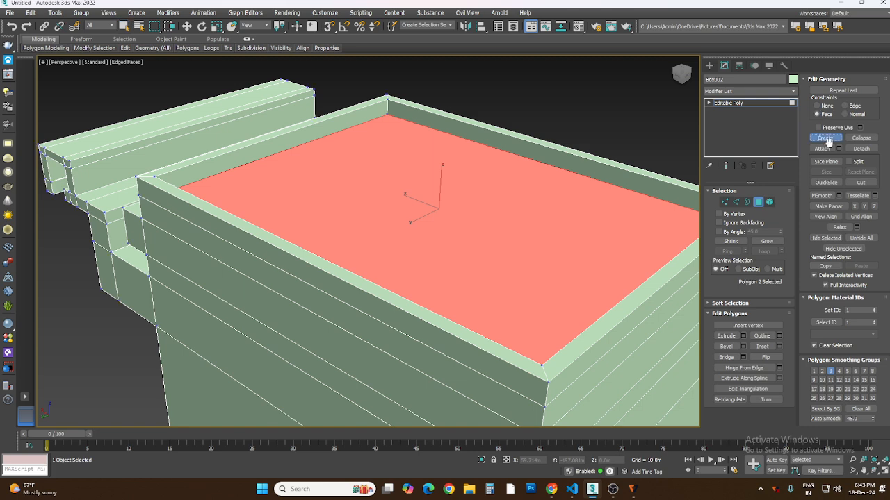
click(574, 246)
click(601, 222)
click(612, 252)
click(571, 291)
click(495, 281)
click(491, 230)
click(571, 193)
double_click(569, 213)
click(836, 139)
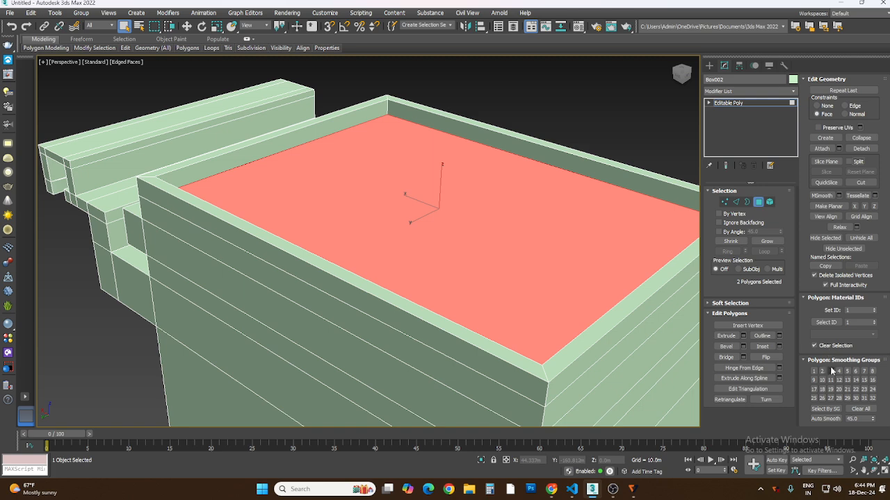
Step: Assign the selected polygons to smoothing groups 1 and 2, and select the rim's near inner corner vertex
click(814, 372)
click(822, 372)
click(725, 201)
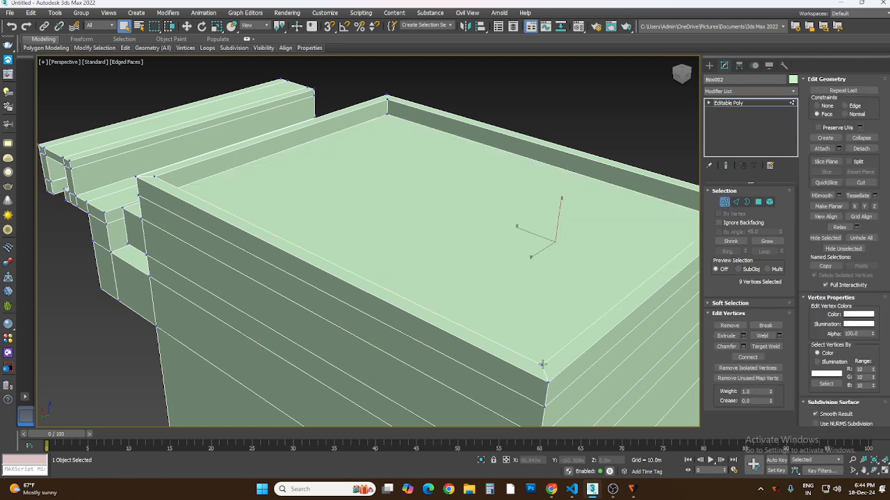
click(543, 364)
Step: Select individual rim edges at edge level, ending with the long inner top edge on the near side
click(736, 201)
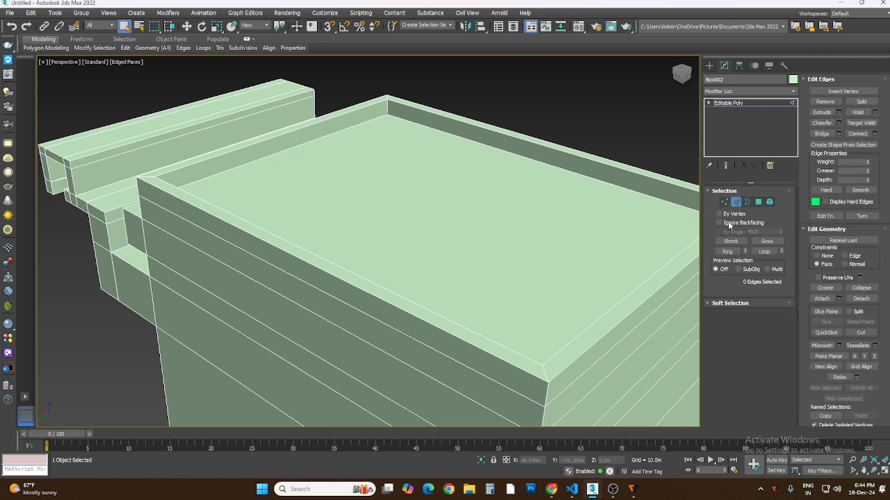
click(580, 333)
click(666, 181)
click(432, 311)
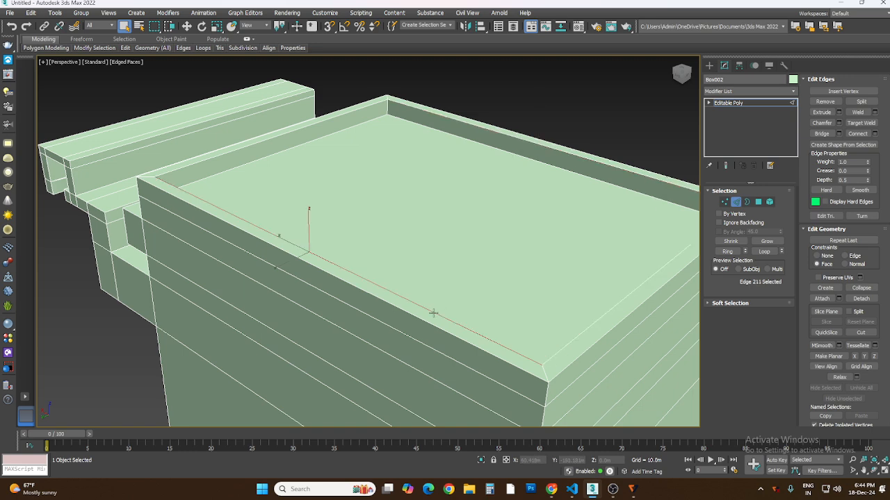
Step: Select the whole box as an element and flip all its normals inward and back outward
click(726, 202)
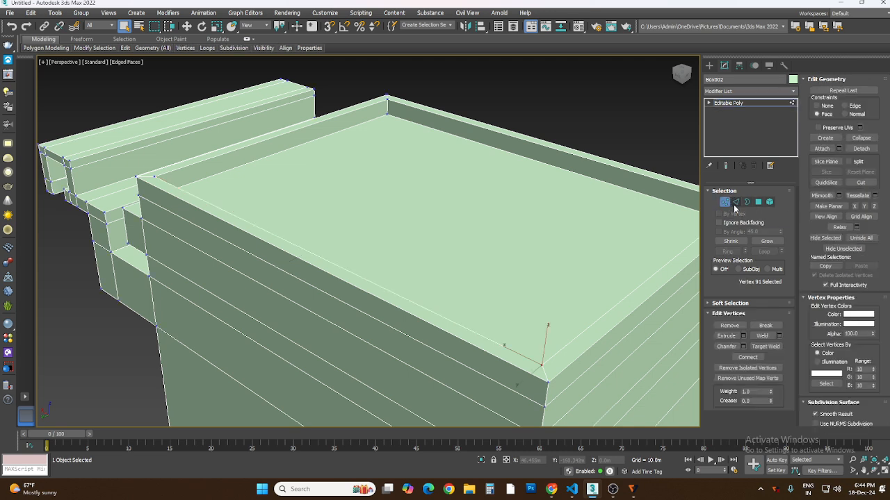
click(735, 202)
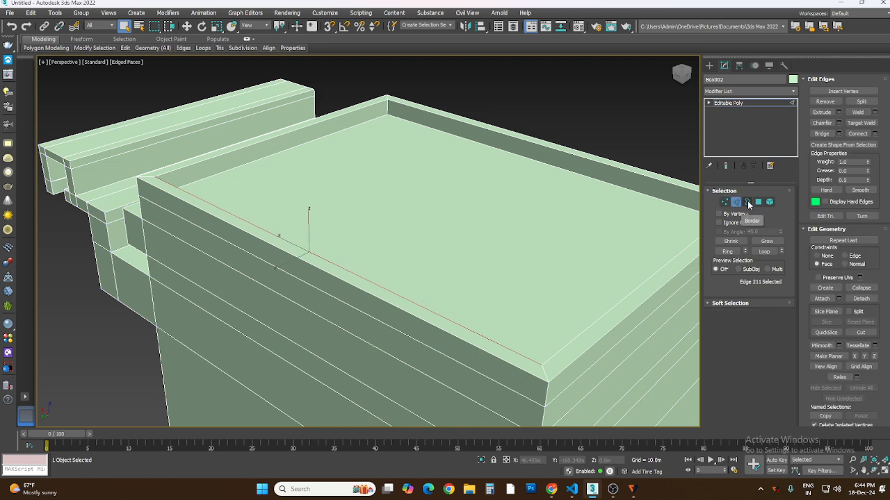
click(747, 202)
click(759, 203)
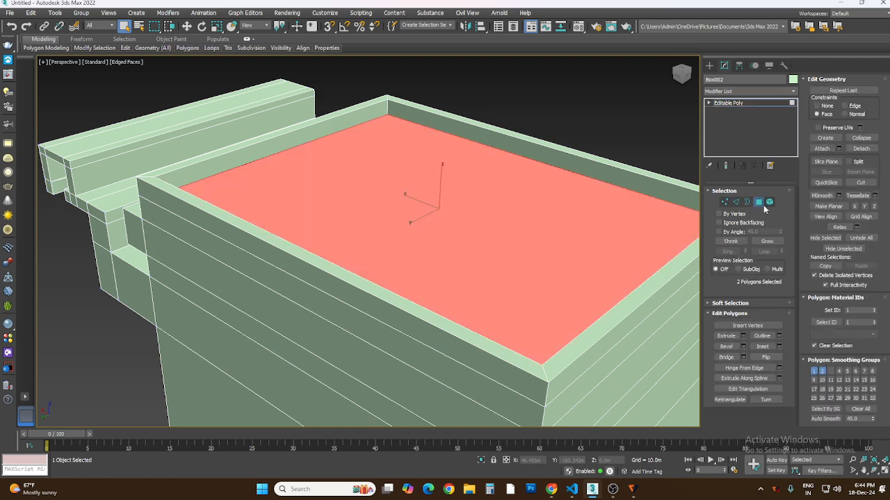
click(769, 202)
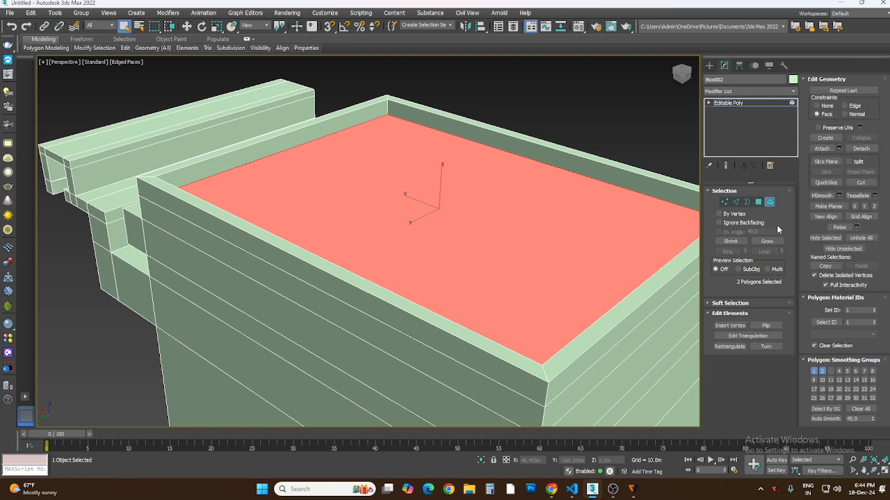
click(562, 258)
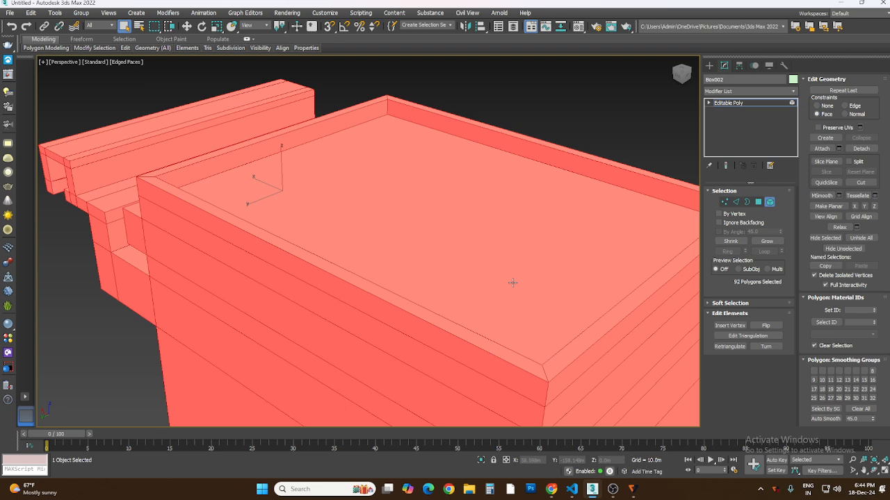
click(761, 325)
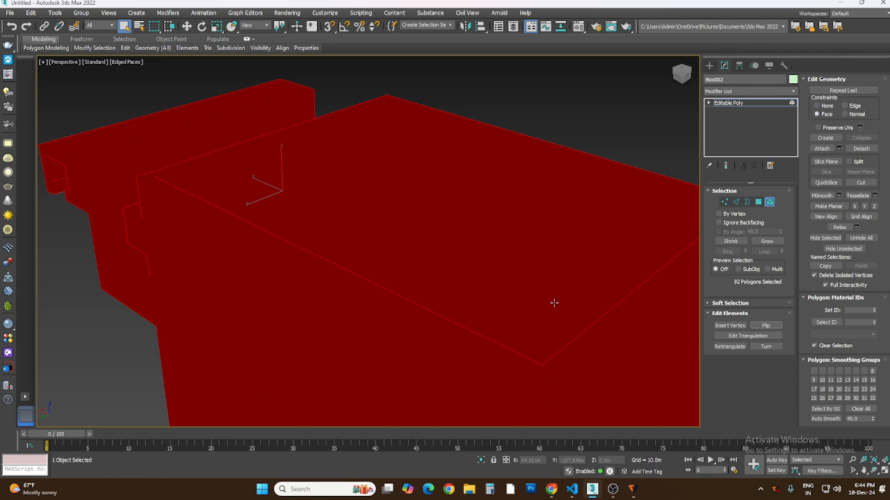
click(777, 327)
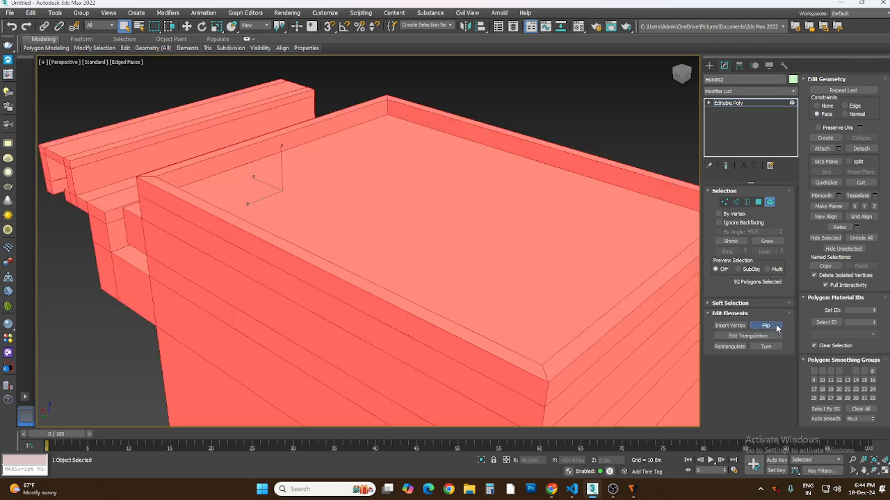
Step: Examine the element's hidden triangulation diagonals with the Turn and Edit Triangulation tools, and leave both tools
click(775, 347)
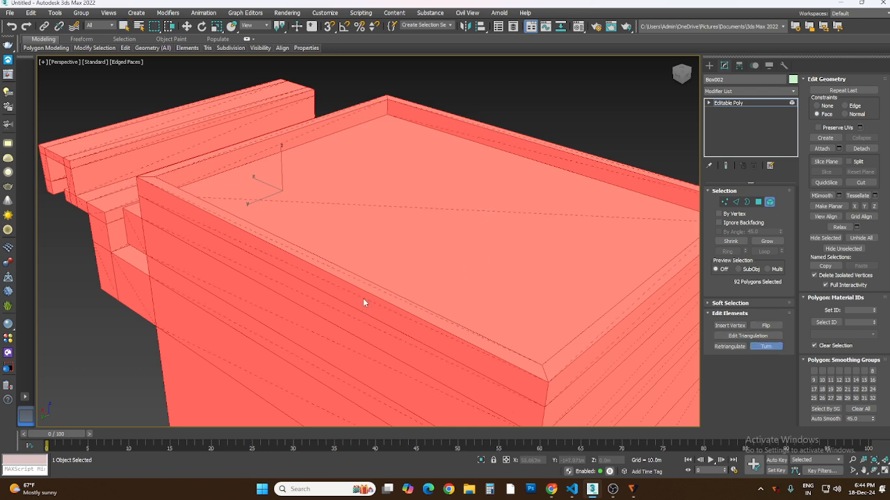
click(763, 348)
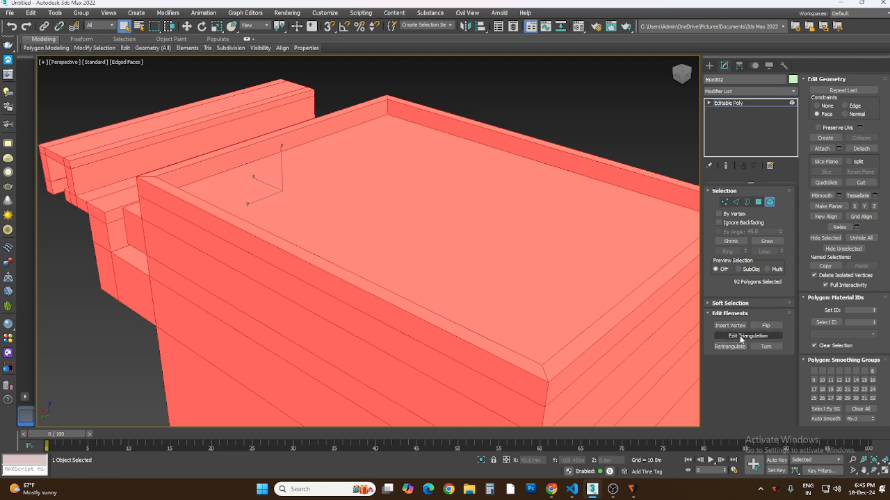
click(741, 339)
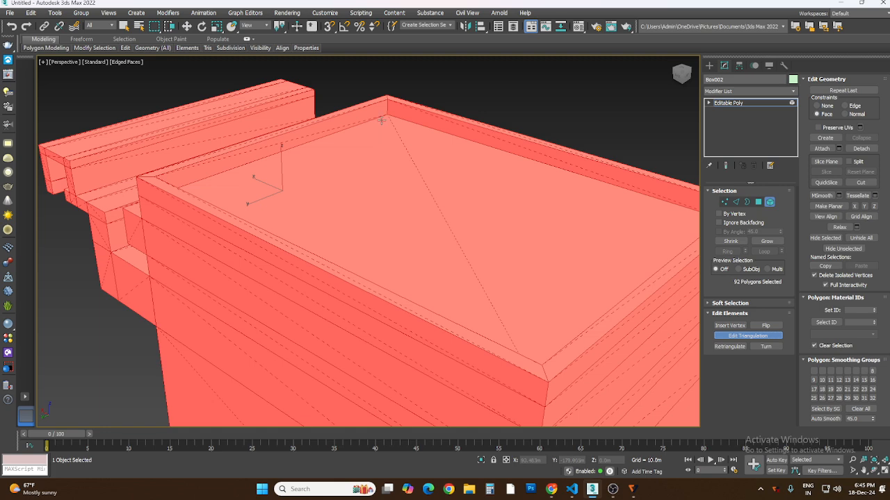
scroll(399, 132, up, 4)
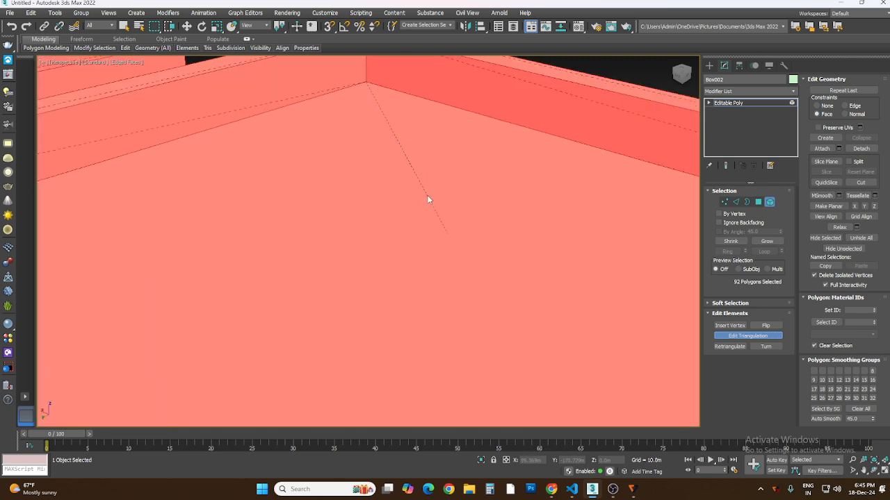
scroll(428, 200, down, 6)
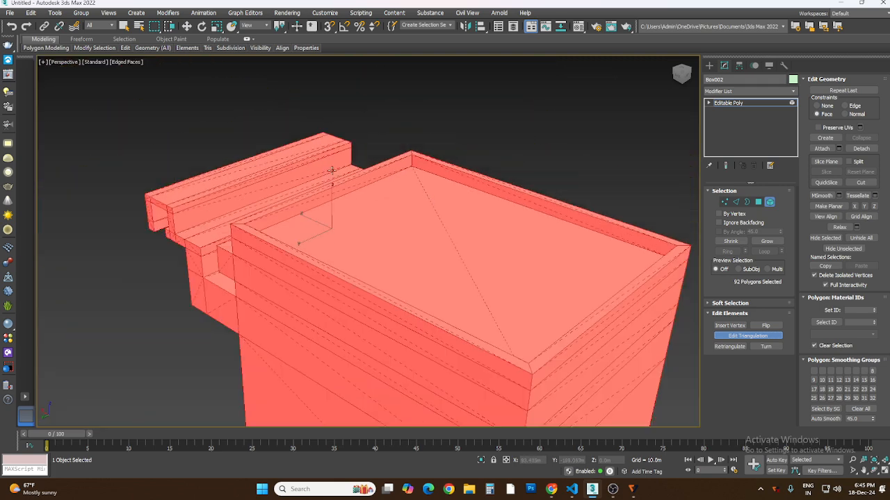
click(761, 335)
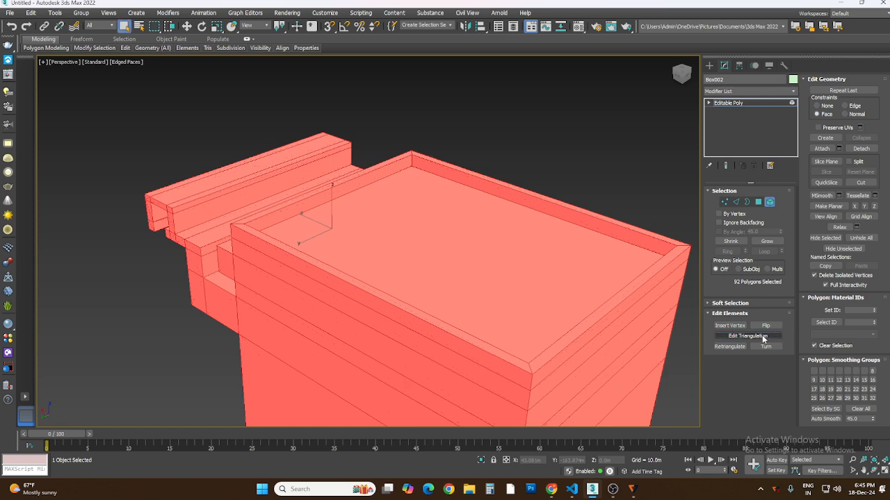
click(725, 201)
click(735, 202)
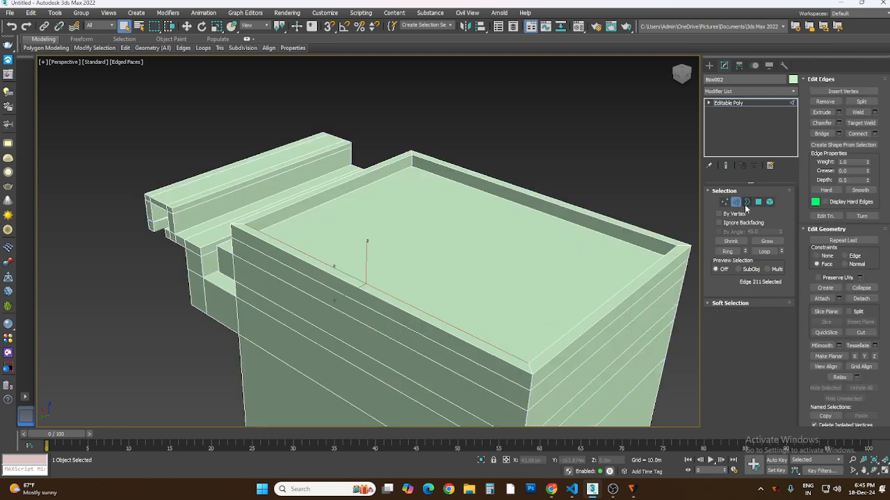
click(747, 202)
click(725, 201)
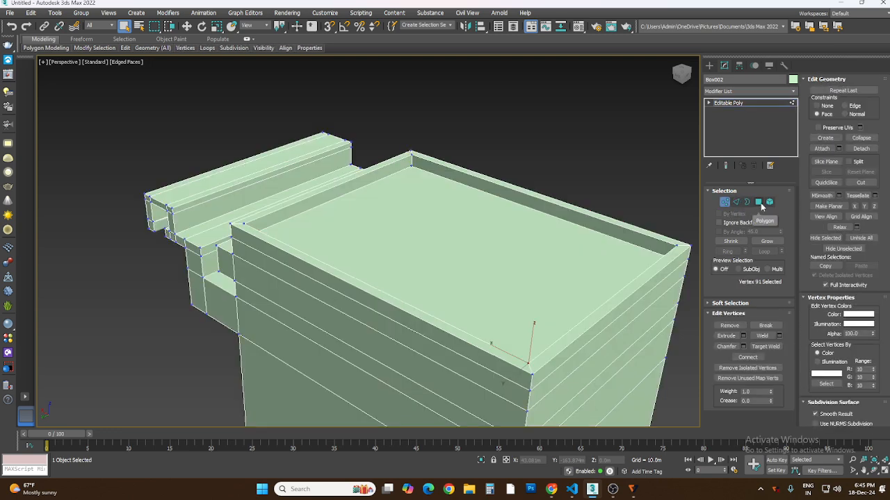
click(758, 202)
click(736, 202)
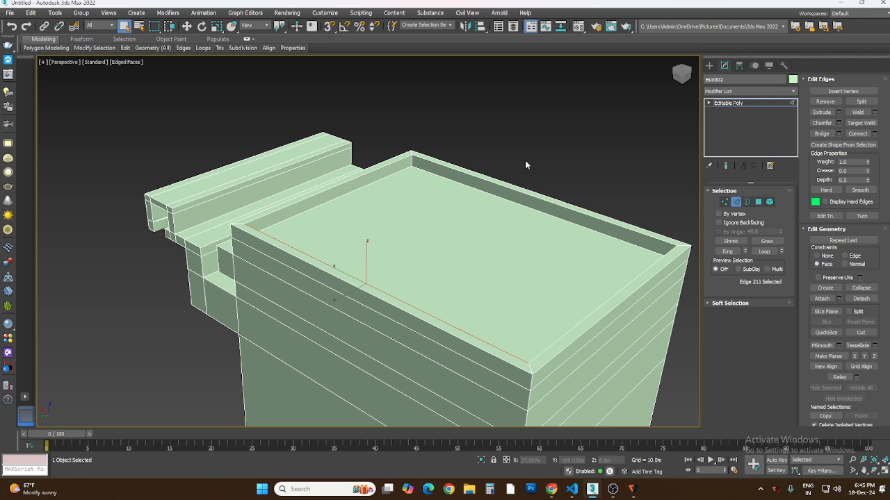
click(725, 202)
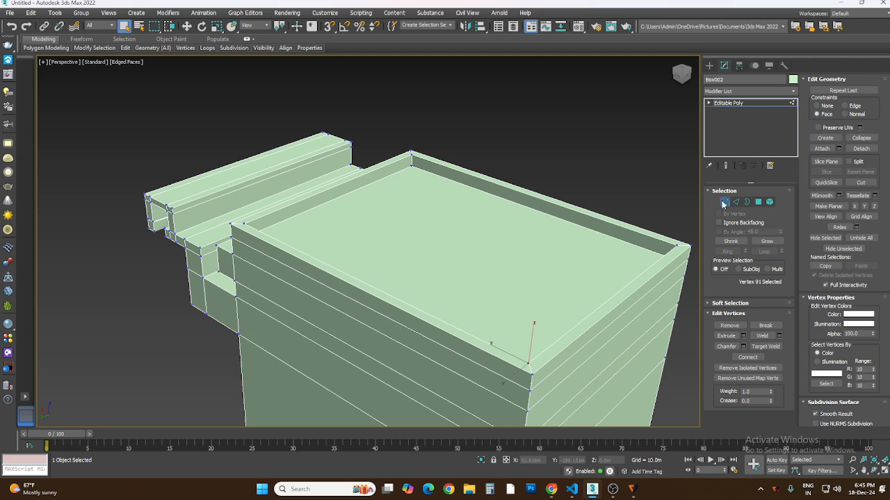
click(616, 188)
Step: Leave sub-object editing, deselect the box, and delete the yellow spiked sphere from the scene
click(710, 66)
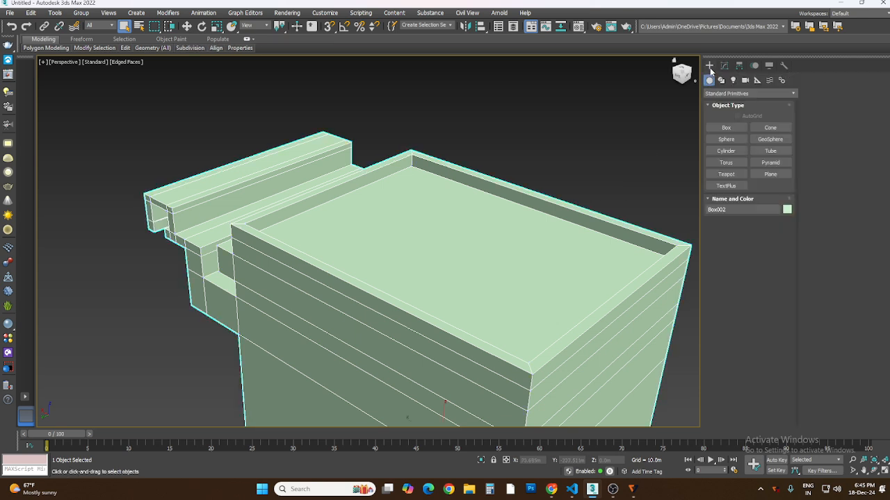
click(472, 143)
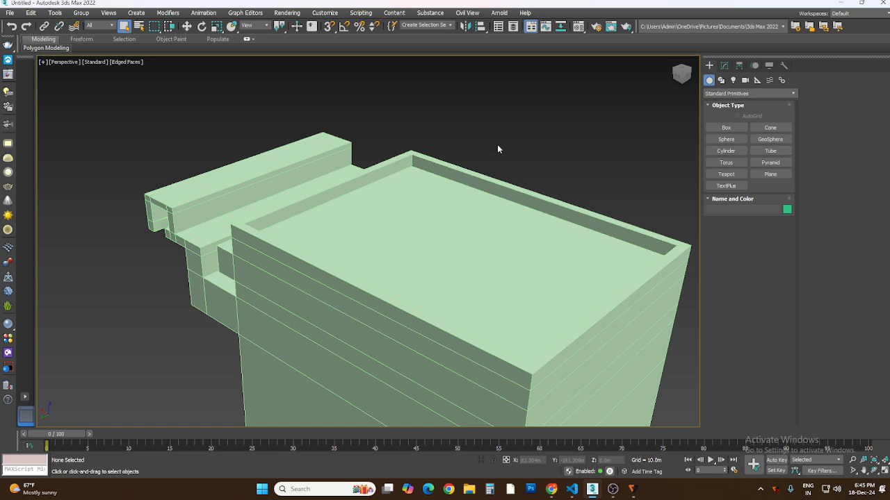
scroll(536, 161, down, 2)
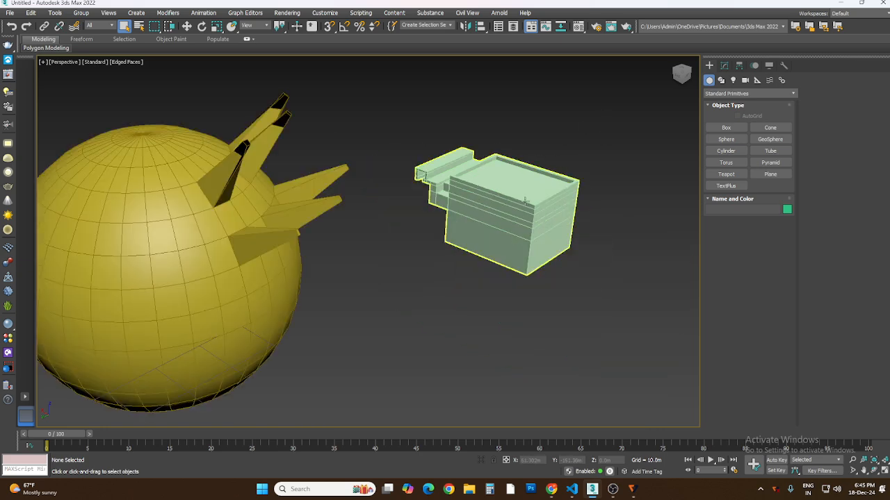
scroll(527, 201, down, 2)
scroll(457, 218, down, 3)
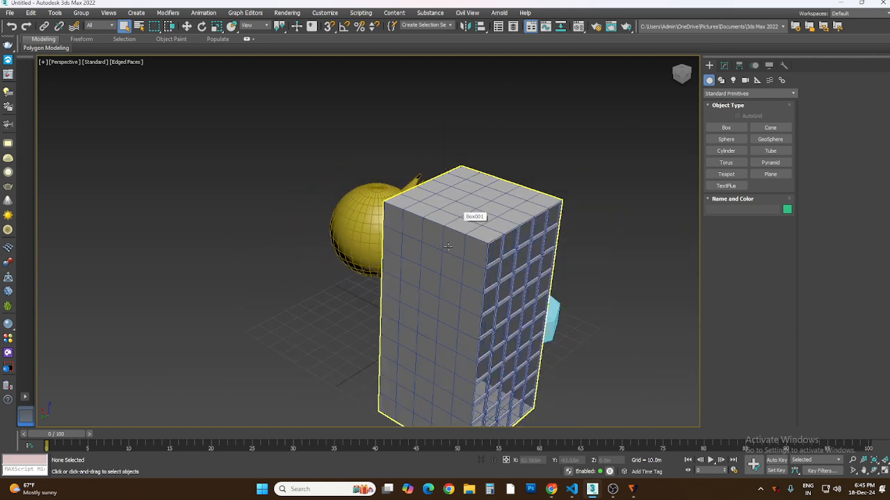
click(364, 253)
key(Delete)
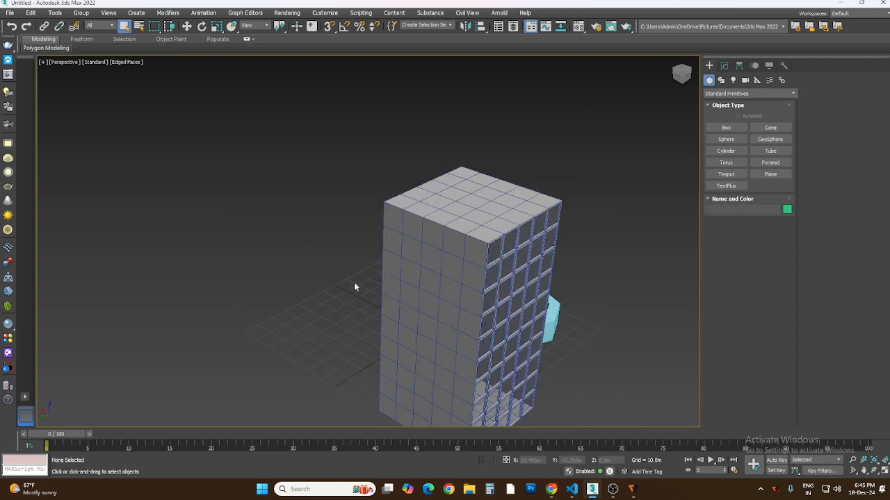
Step: Delete the green objects beyond the grid and the cyan octagonal ring, keeping the tower
scroll(582, 248, down, 3)
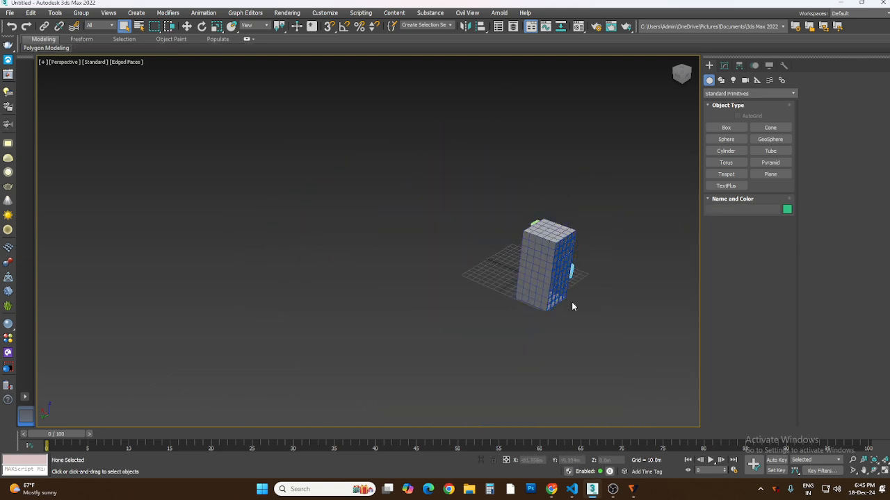
click(875, 474)
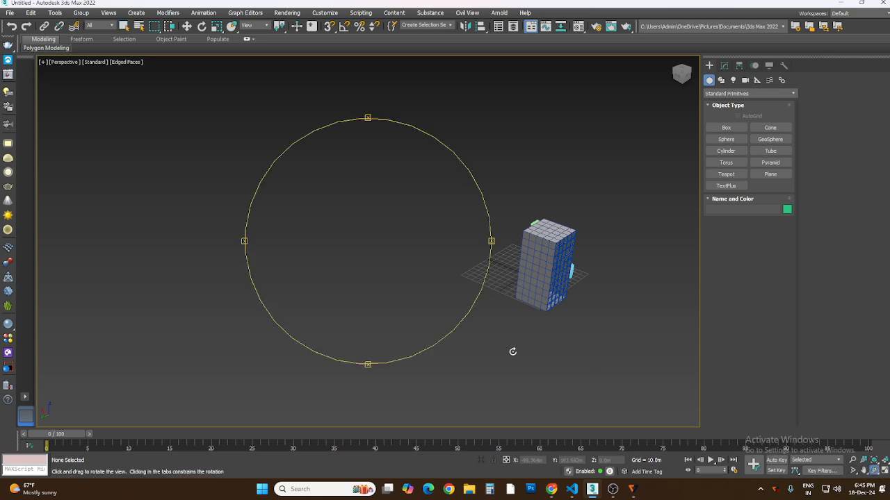
drag(447, 266, 383, 260)
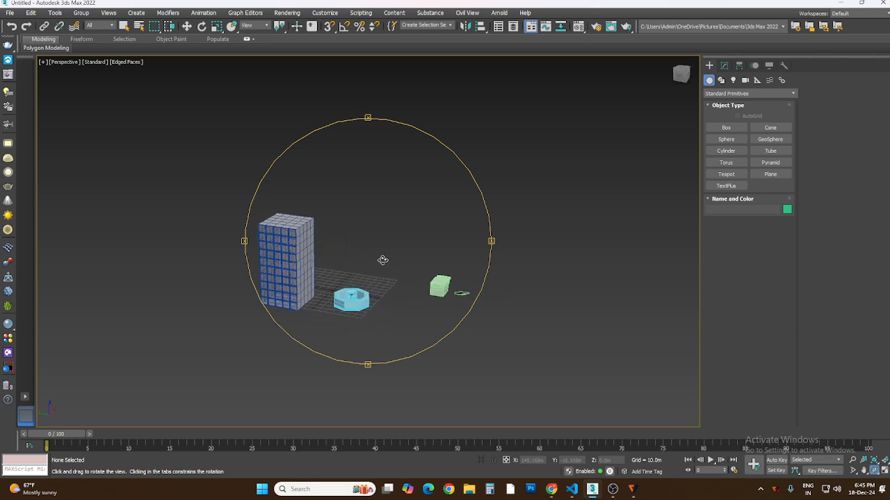
right_click(407, 275)
drag(493, 255, 413, 322)
key(Delete)
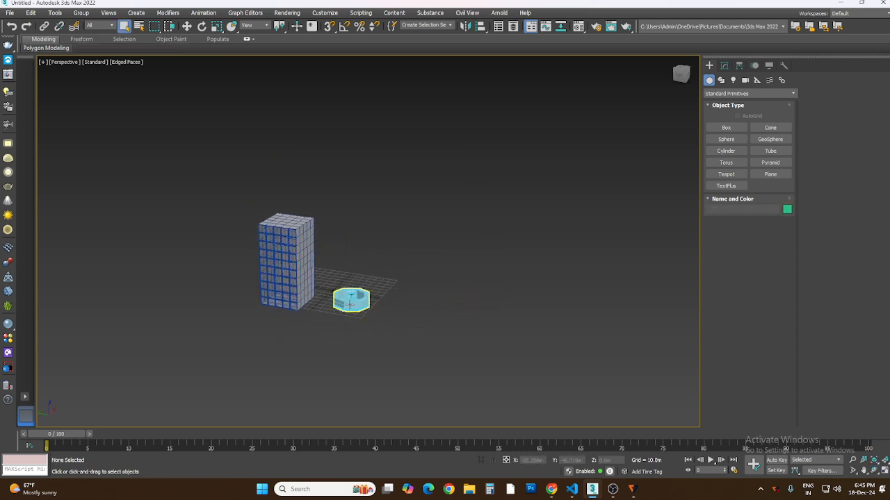
click(350, 305)
key(Delete)
Step: Move the tower along the Y axis to about -375 m, clear of the grid, and deselect it
click(283, 282)
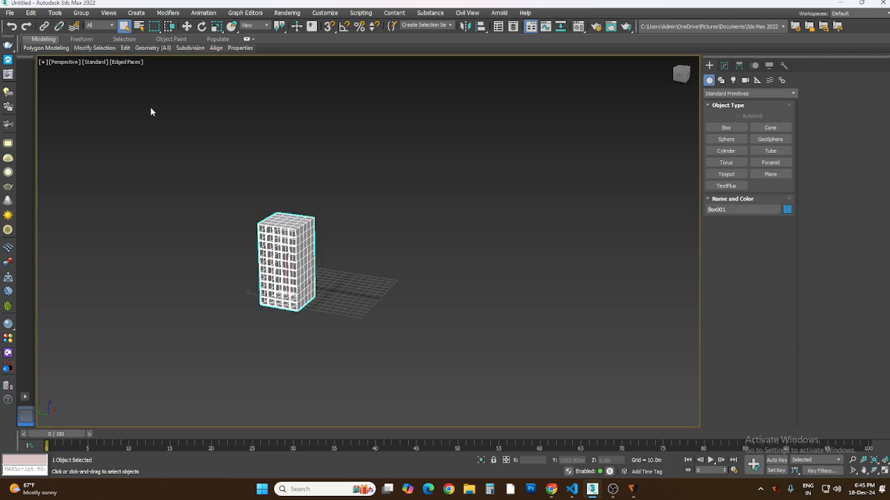
click(187, 25)
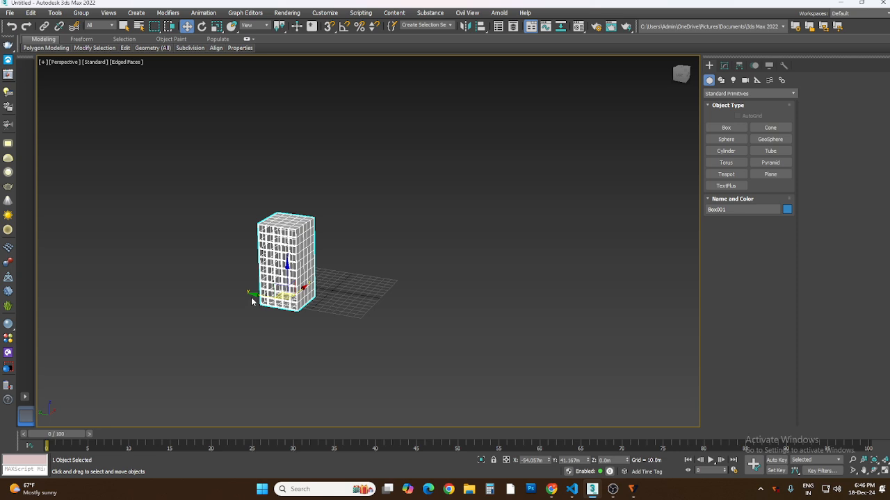
drag(255, 298, 561, 384)
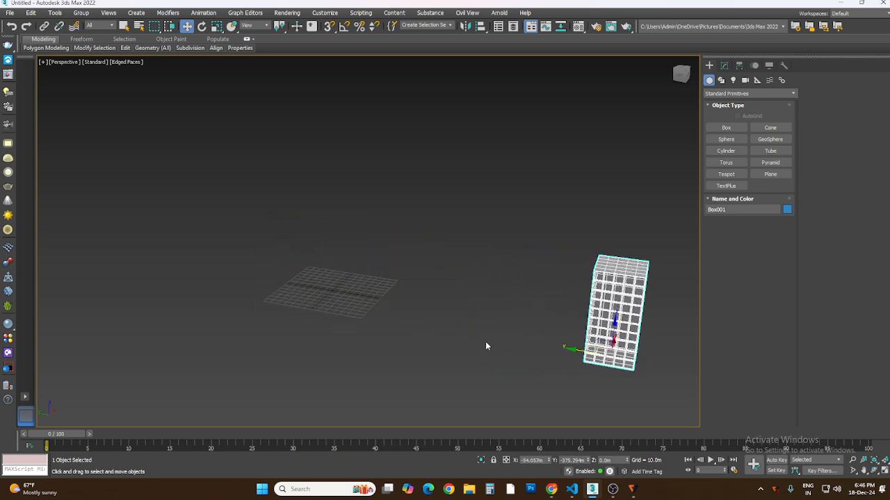
click(453, 331)
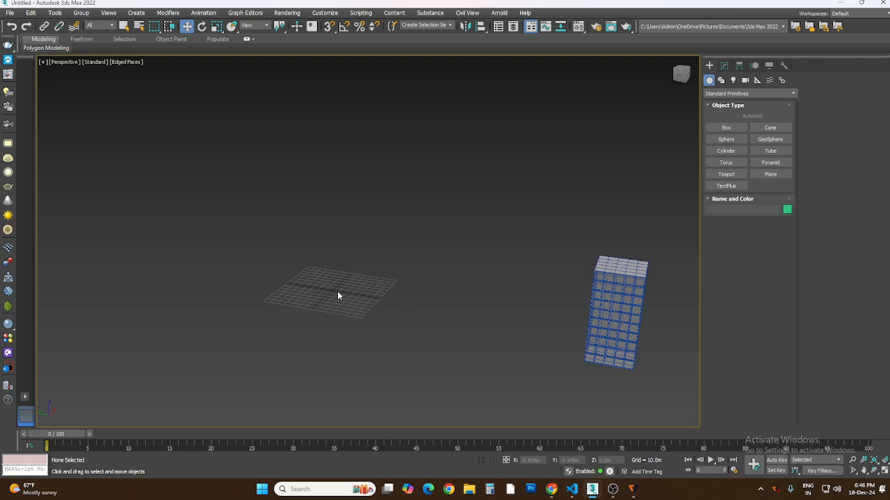
Step: Create a plane on the grid about 60 m long and 54 m wide
scroll(292, 297, up, 5)
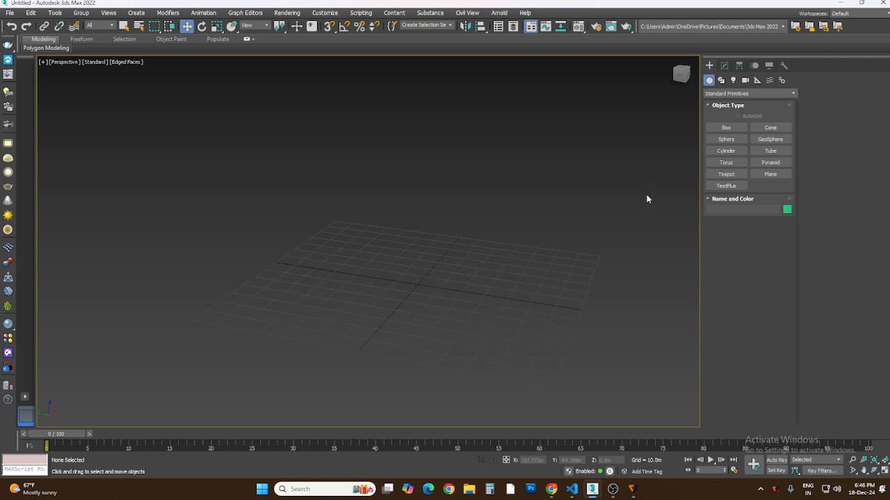
click(770, 174)
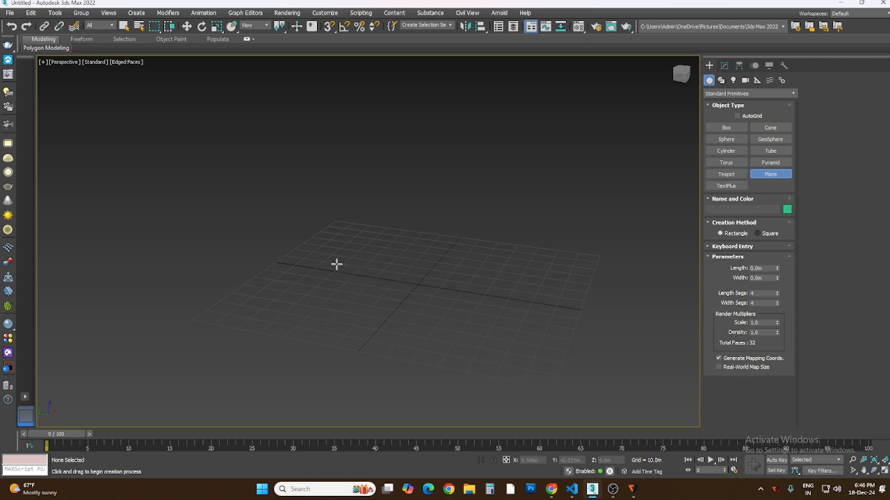
drag(335, 262, 421, 326)
drag(421, 328, 422, 331)
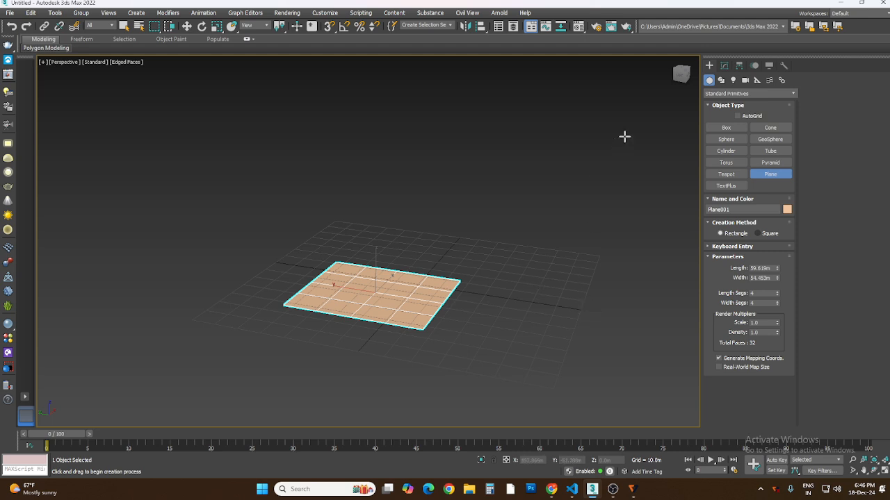
Step: Set the plane's length and width segments to 5 each and deselect it
click(726, 67)
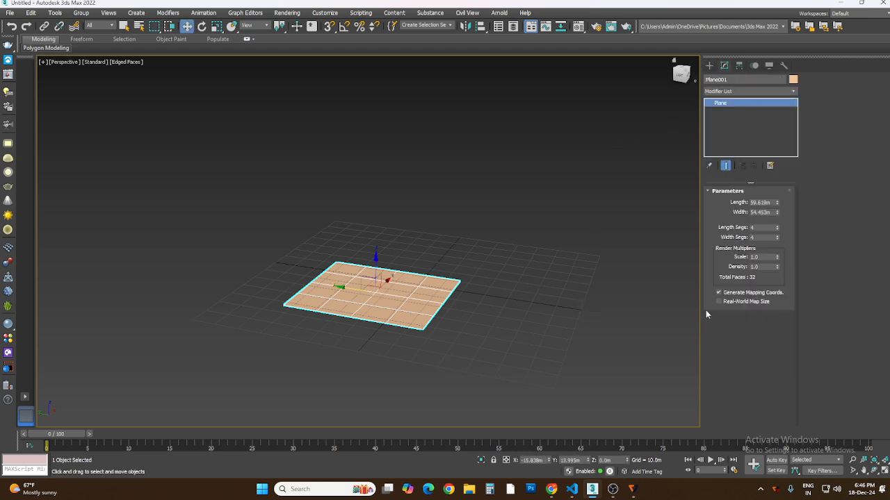
click(758, 227)
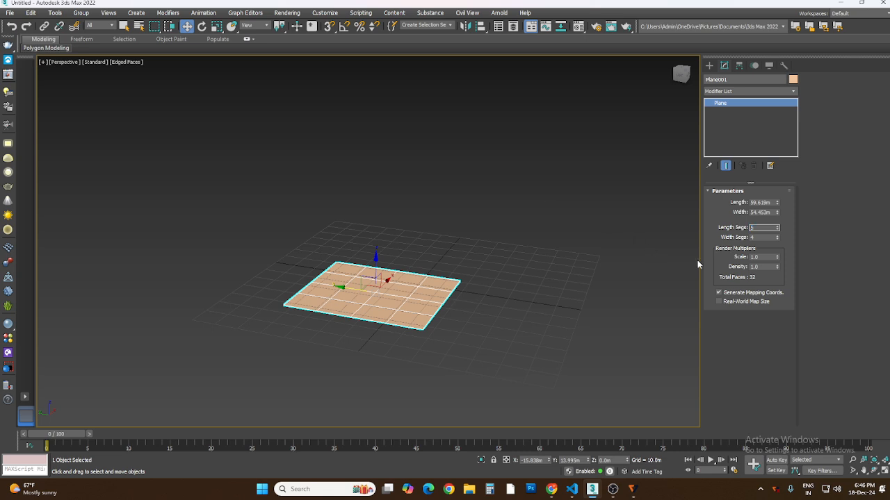
text(5)
key(Tab)
text(5)
click(545, 284)
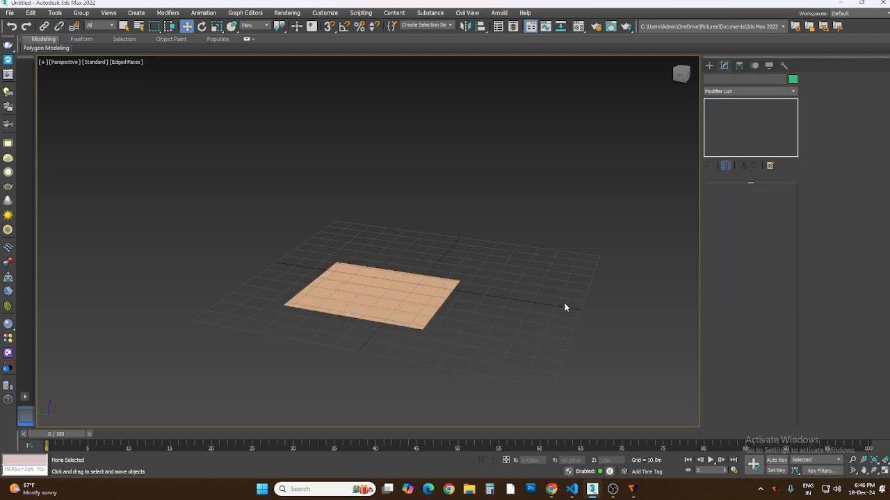
Step: Convert the plane to an Editable Poly and reselect it to load its poly tools
click(428, 301)
right_click(429, 302)
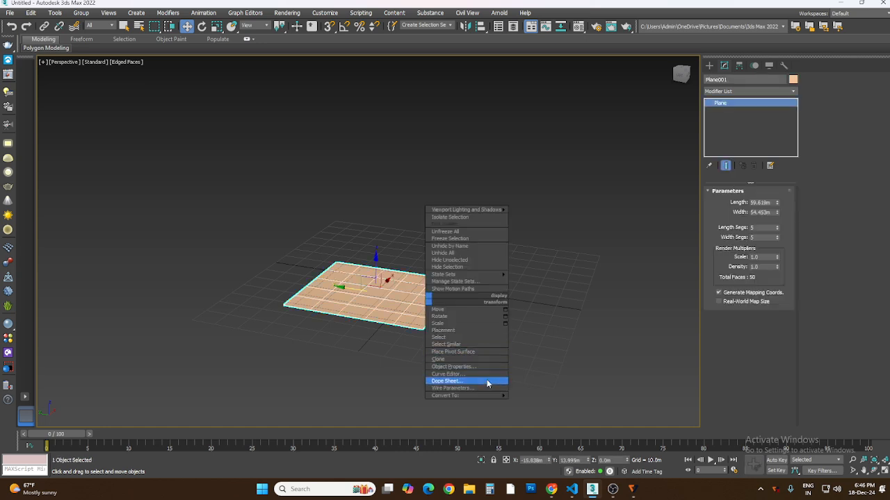
mouse_move(488, 395)
click(549, 402)
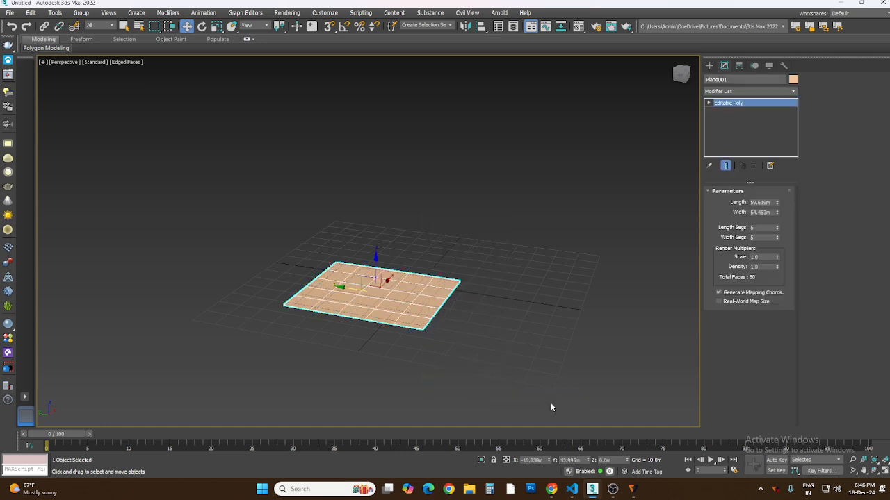
click(513, 318)
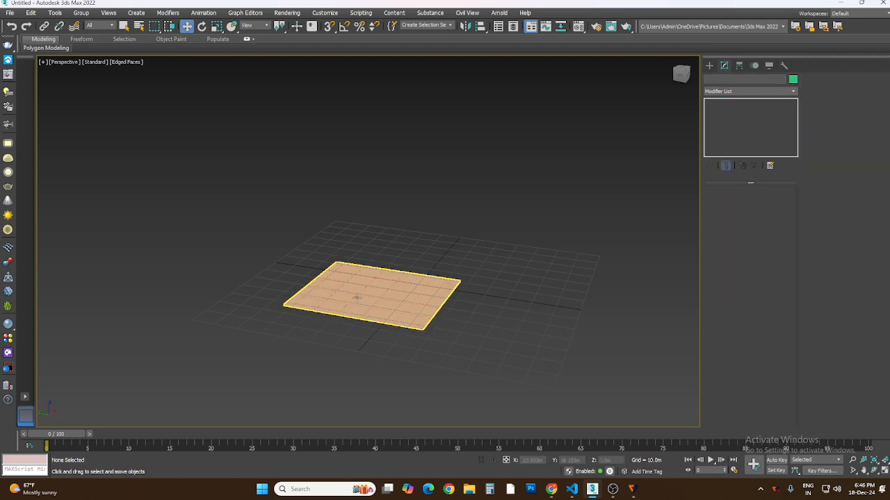
click(431, 316)
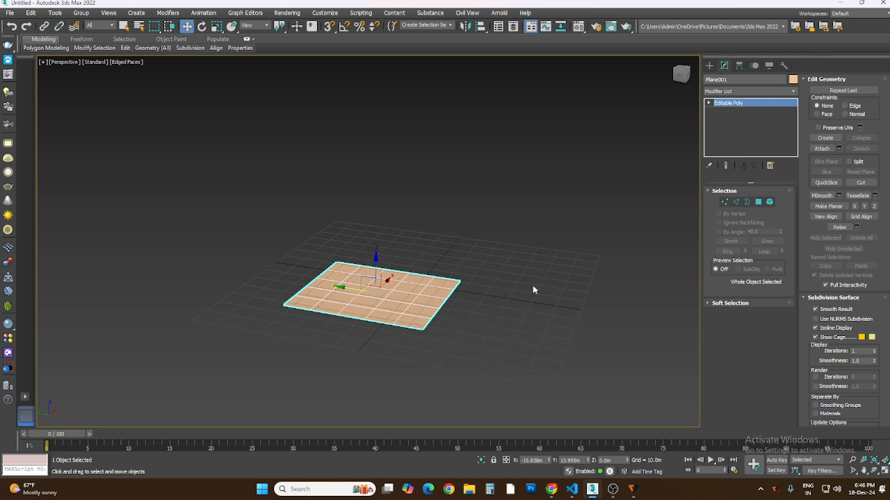
Step: Maximize the Top view and enter vertex level on the plane
click(886, 472)
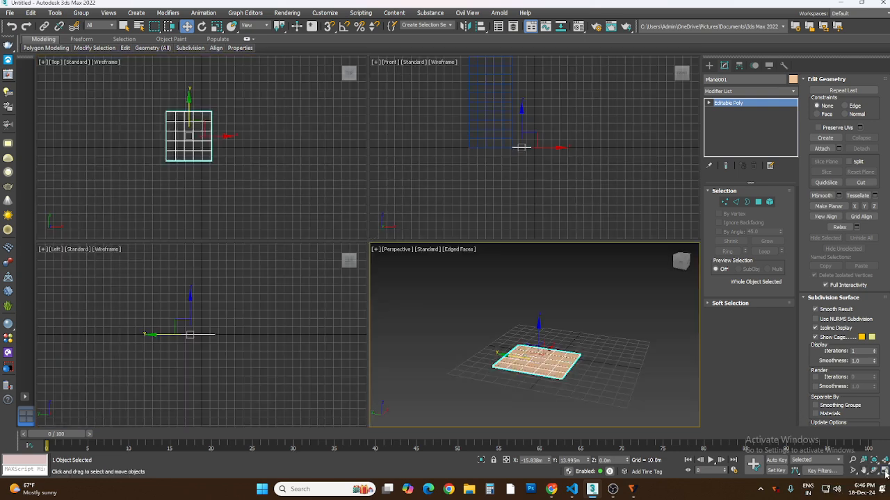
click(257, 169)
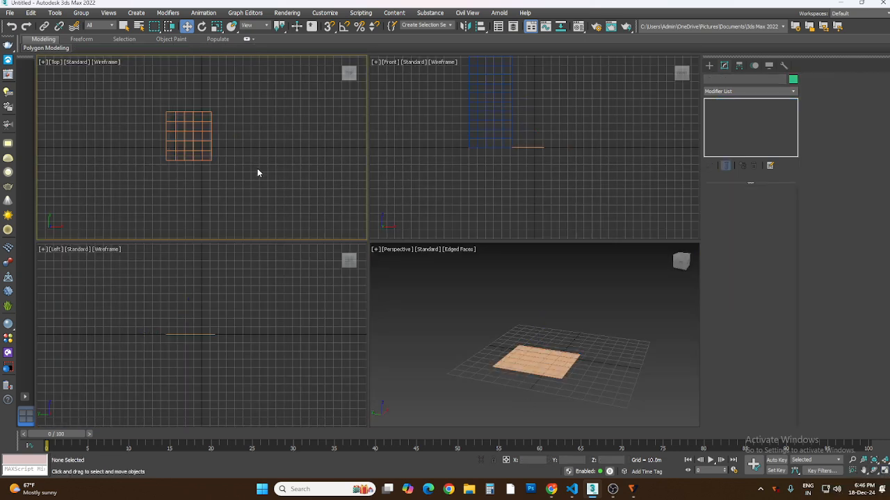
click(885, 473)
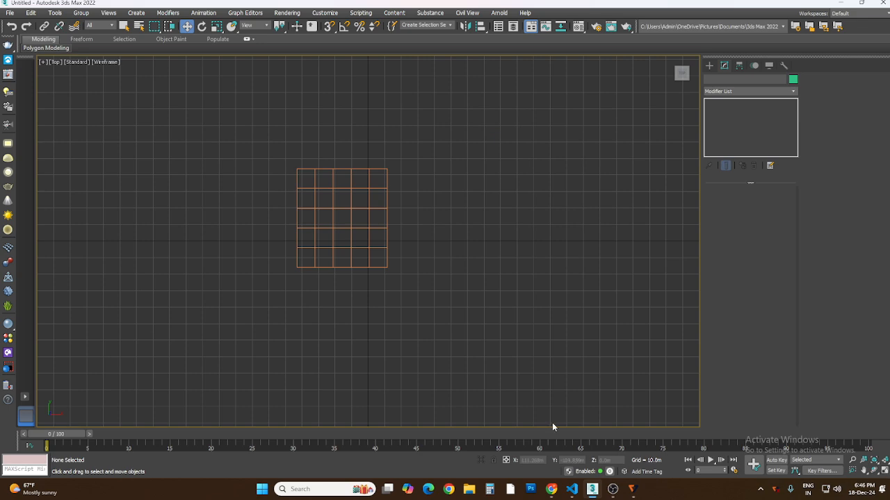
click(326, 228)
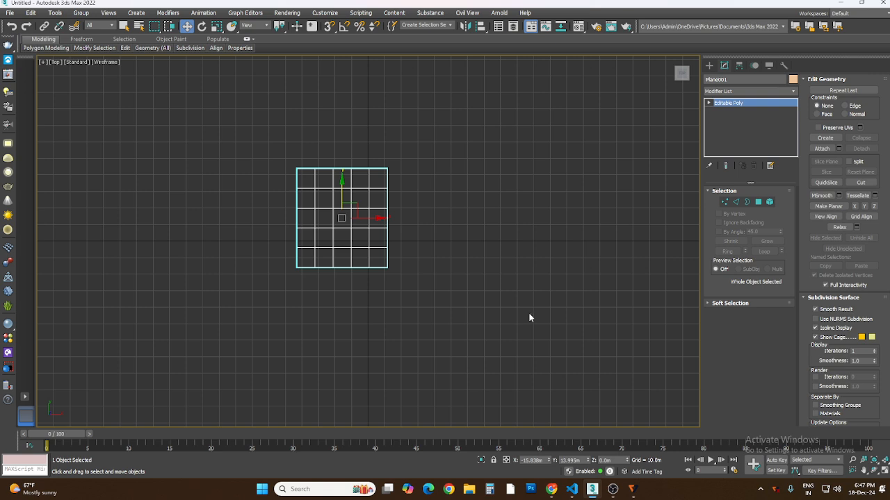
click(724, 201)
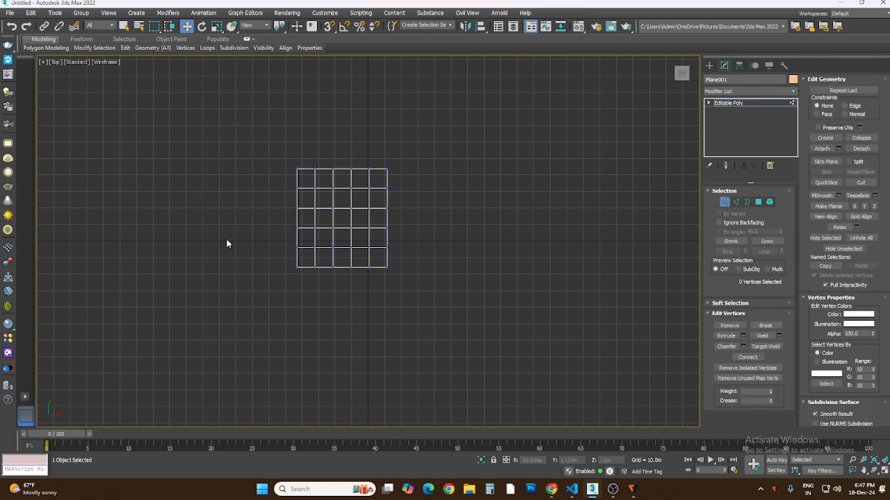
scroll(326, 179, up, 3)
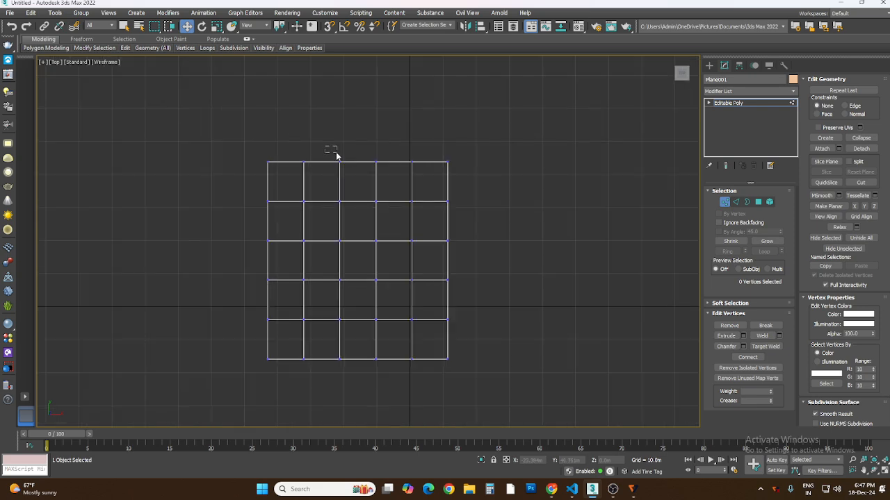
Step: Raise the two middle vertices of the plane's top edge about 20 m along Y
drag(327, 146, 389, 178)
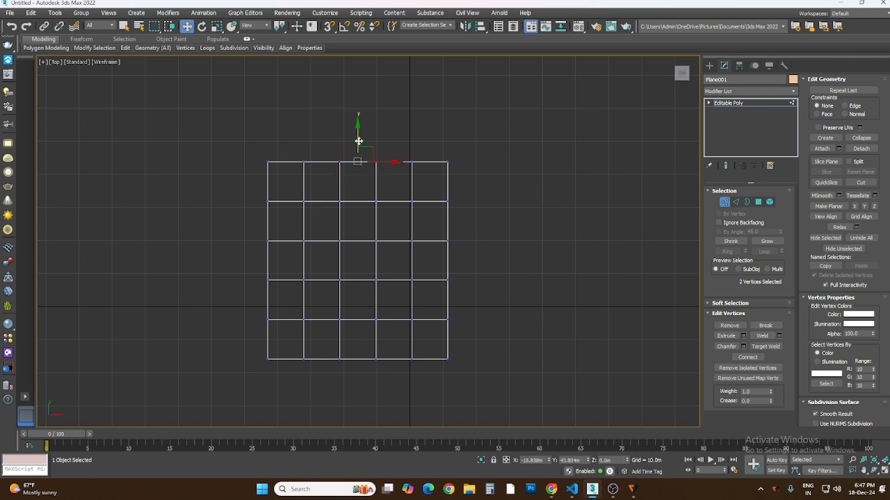
drag(358, 141, 357, 75)
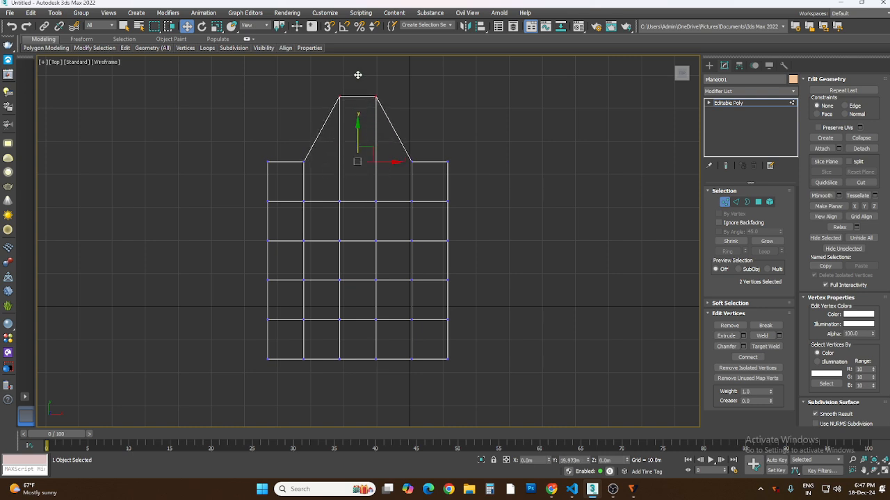
click(449, 121)
Step: Raise the vertices flanking the raised middle pair, the left one to Y about 57 m and the right one to about 55 m
click(304, 162)
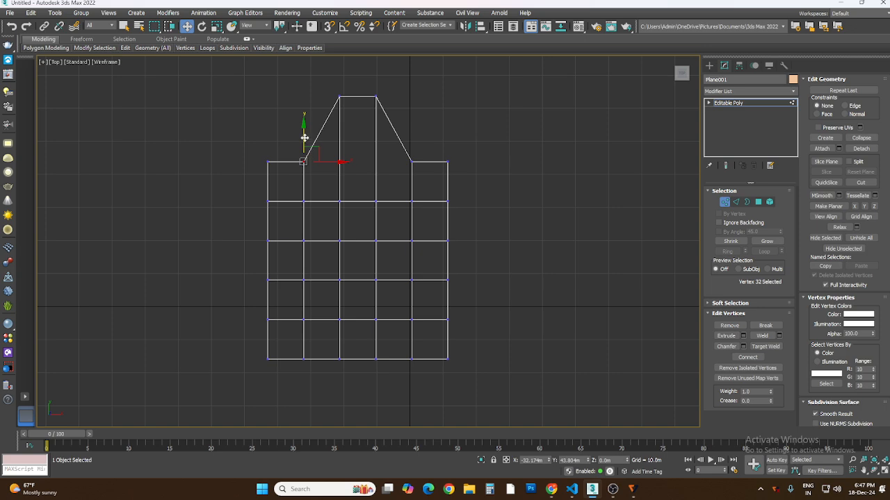
drag(304, 142, 282, 90)
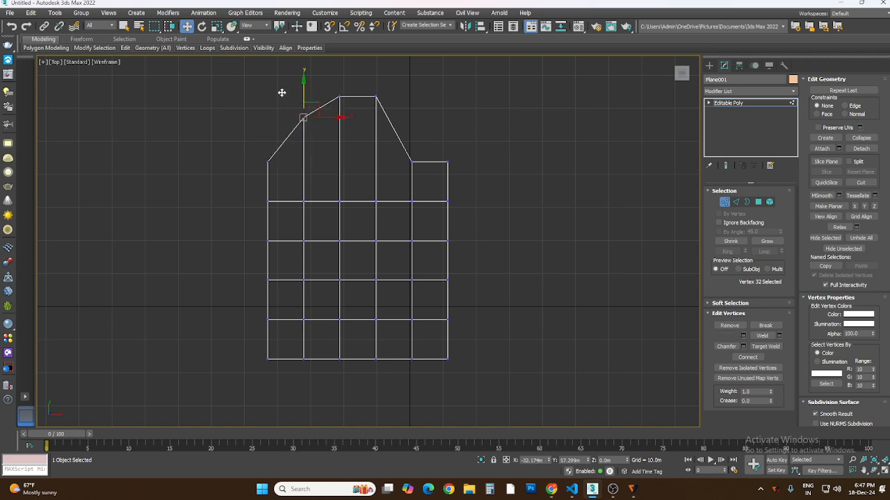
drag(426, 141, 400, 174)
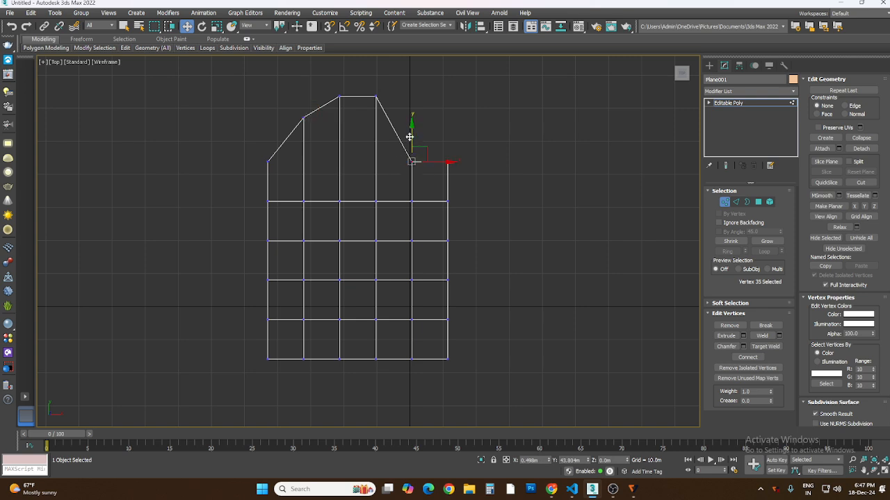
drag(408, 135, 414, 102)
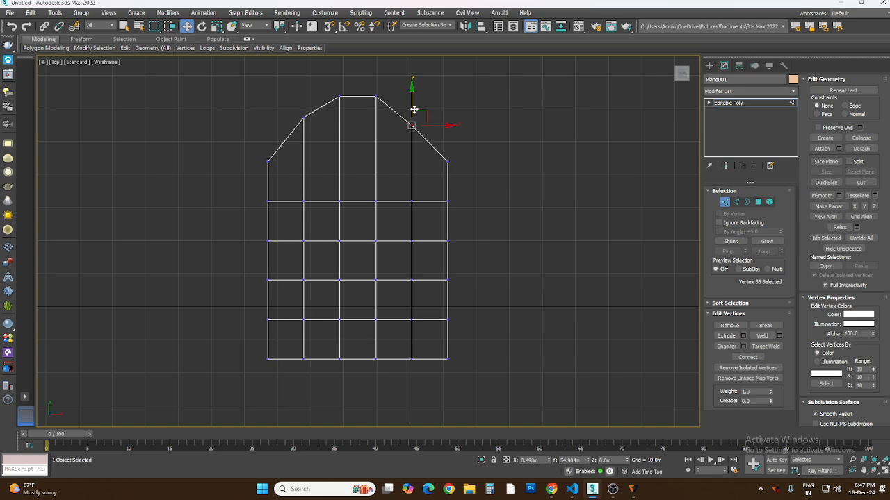
click(479, 149)
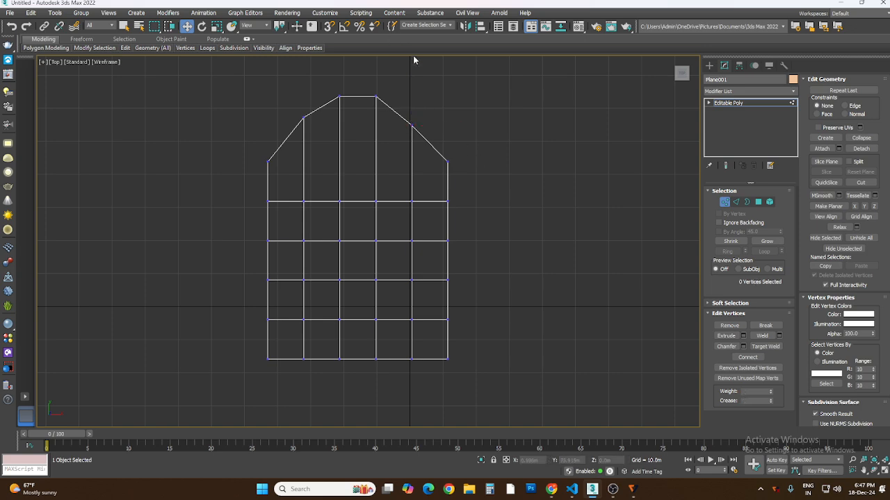
Step: Raise the right peak vertex to Y about 70 m, lift the left one about 4 m, and shift the right one about 3 m inward
drag(387, 73, 374, 51)
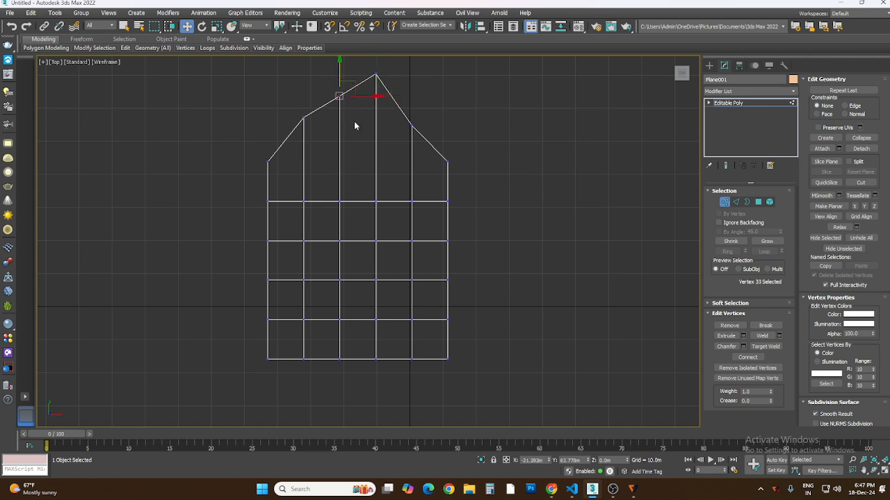
click(340, 95)
drag(338, 84, 335, 63)
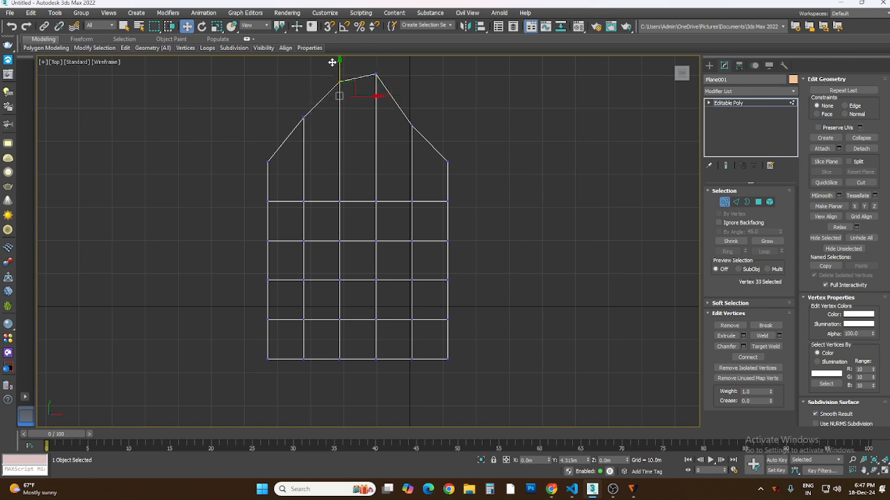
click(375, 74)
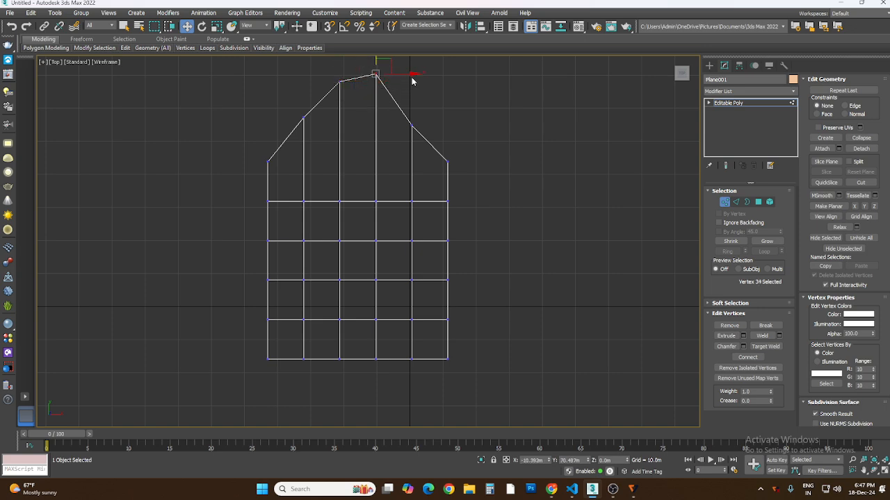
drag(408, 74, 397, 74)
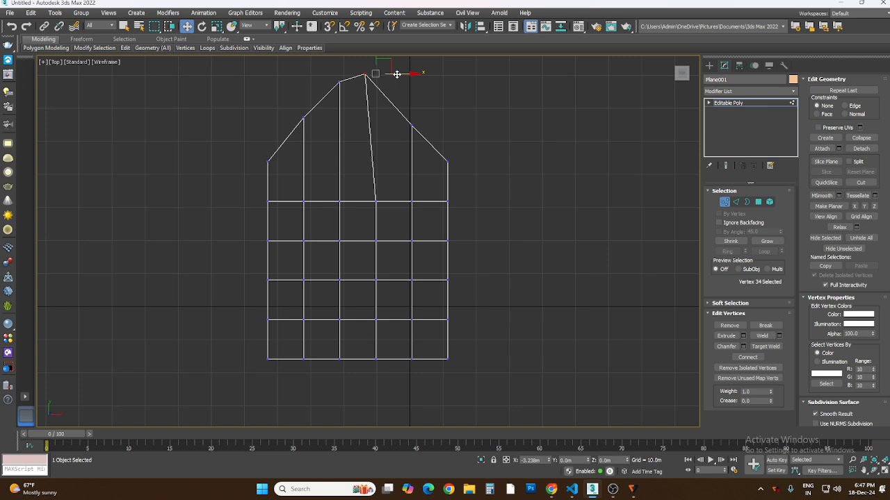
Step: Shift the left peak vertex about 4 m along X, toward the right peak vertex
click(338, 81)
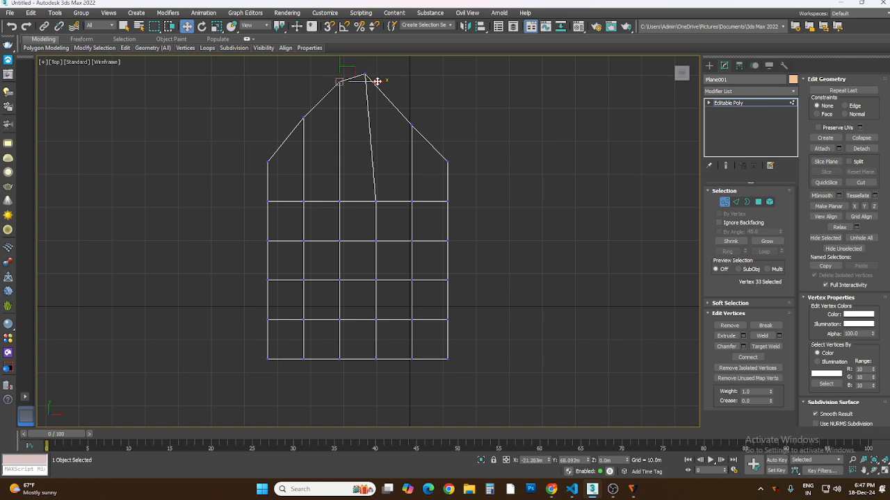
drag(377, 81, 391, 82)
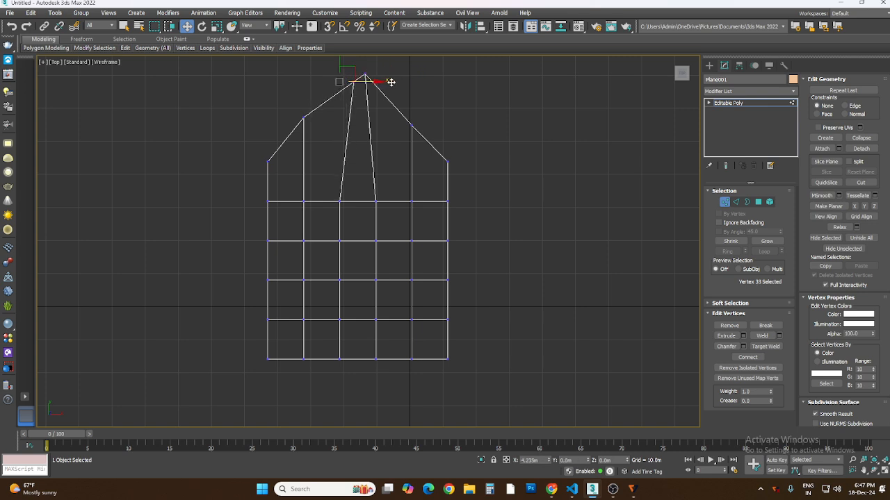
click(558, 200)
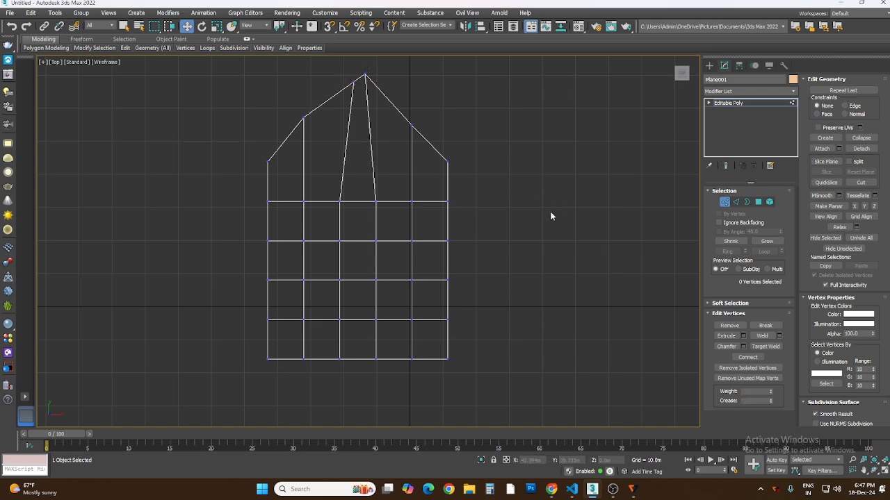
Step: Pull the plane's bottom-left corner vertex inward and upward to bevel that corner of the outline
scroll(547, 186, down, 2)
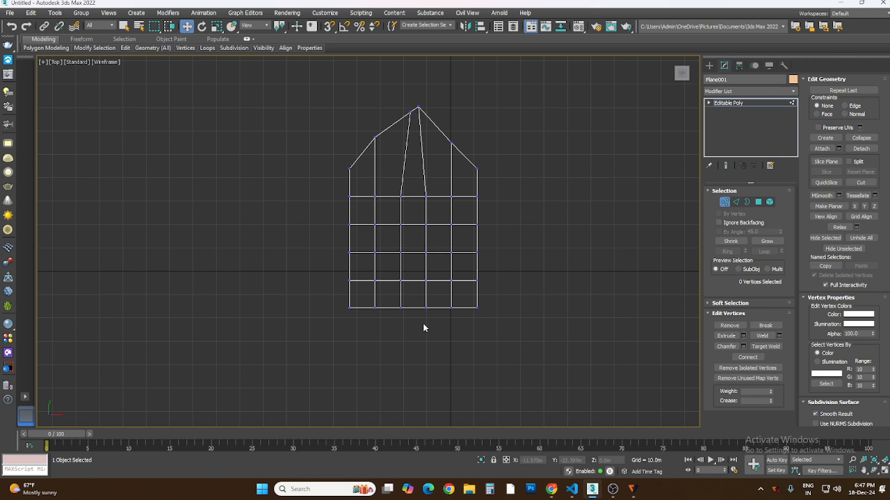
scroll(422, 323, up, 2)
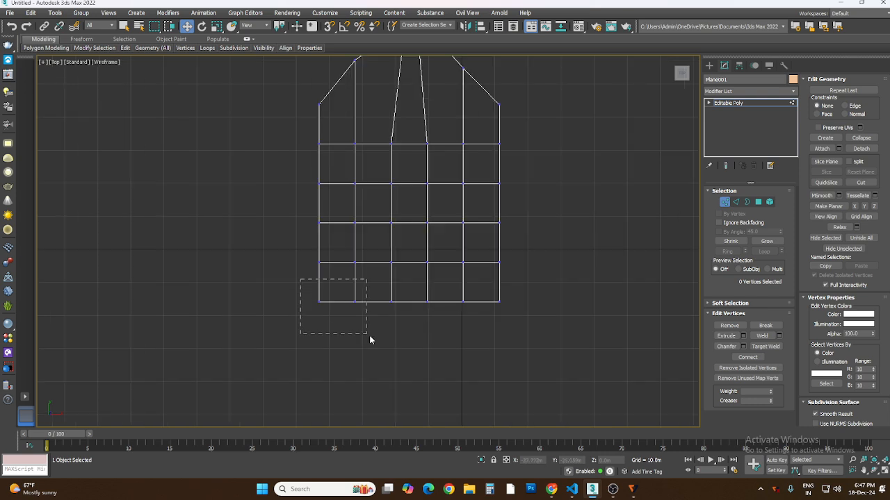
drag(369, 335, 347, 337)
click(302, 320)
drag(318, 285, 349, 287)
click(299, 332)
Step: Bulge the left edge outward by moving its lower vertex pair to X about -50 m, the upper pair similarly, and the Y 0 vertex to about -53 m
drag(294, 192, 347, 279)
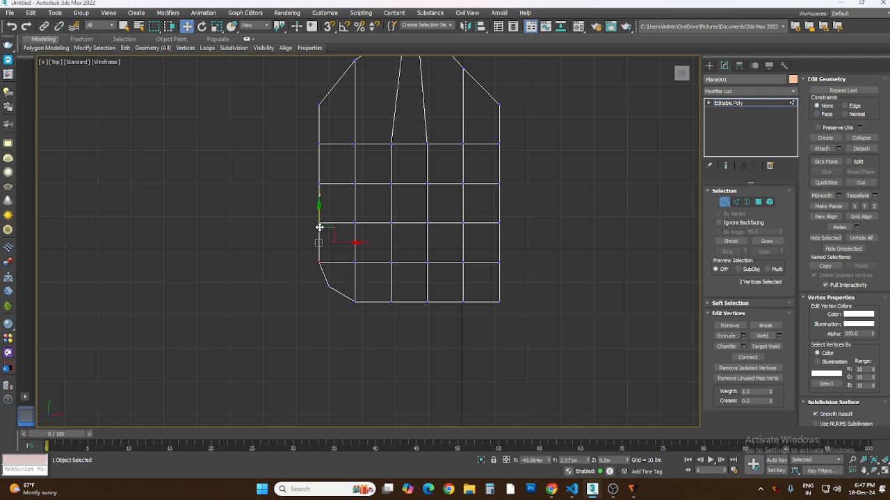
drag(341, 241, 296, 241)
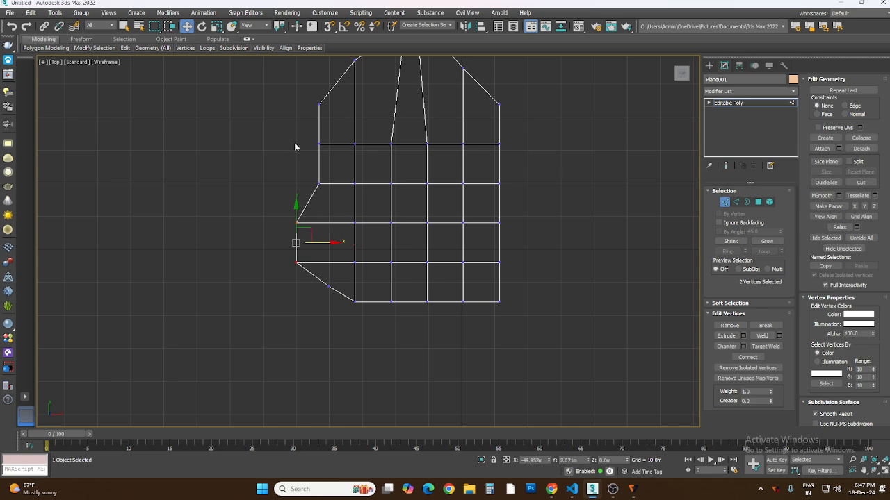
drag(295, 144, 314, 162)
drag(274, 208, 314, 224)
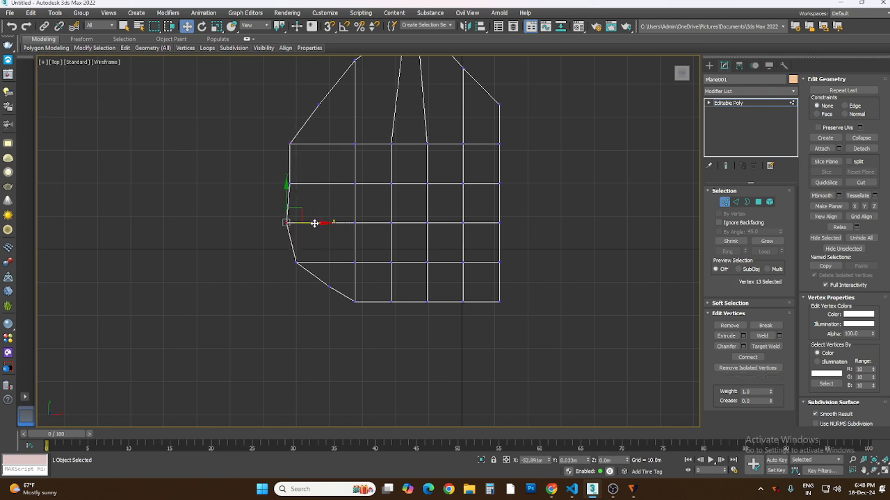
click(551, 271)
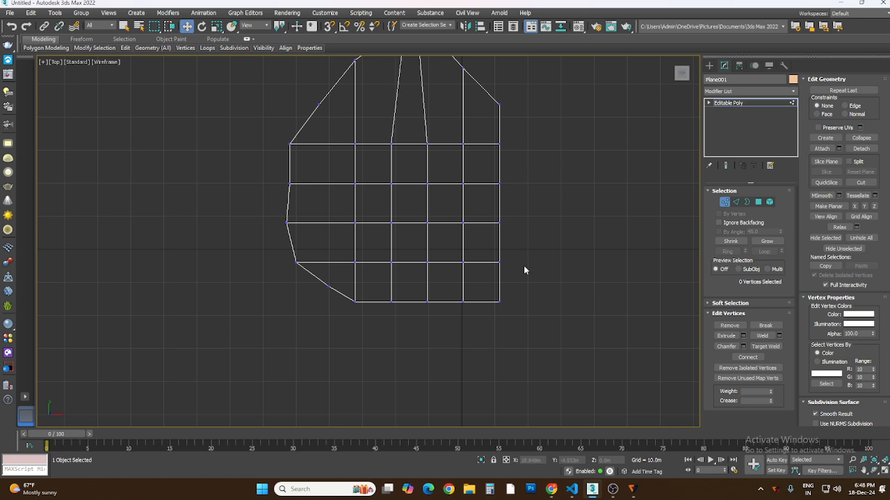
Step: Pull the bottom-right corner vertex inward and move the right edge's vertex pairs outward, the upper pair to X about 18 m
mouse_move(521, 297)
mouse_down()
mouse_move(488, 318)
mouse_move(501, 278)
mouse_move(519, 287)
mouse_up()
click(540, 211)
drag(526, 207, 485, 268)
drag(530, 243, 546, 243)
drag(501, 194, 502, 192)
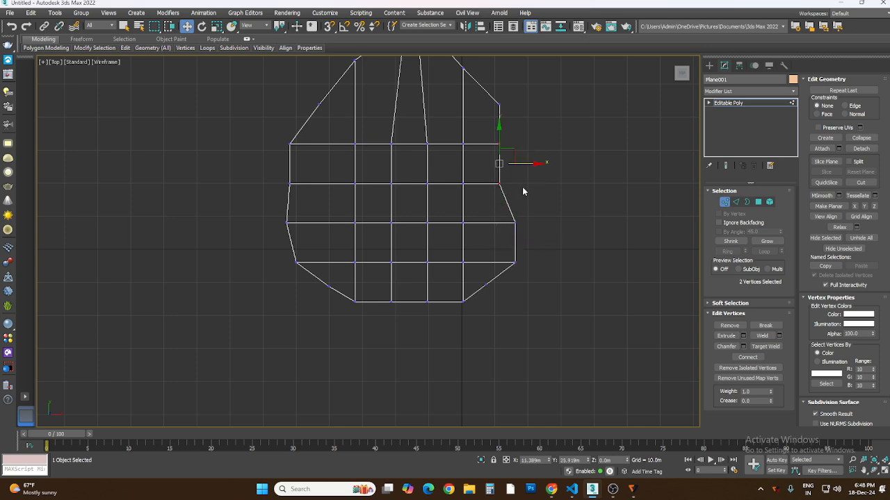
drag(525, 164, 548, 164)
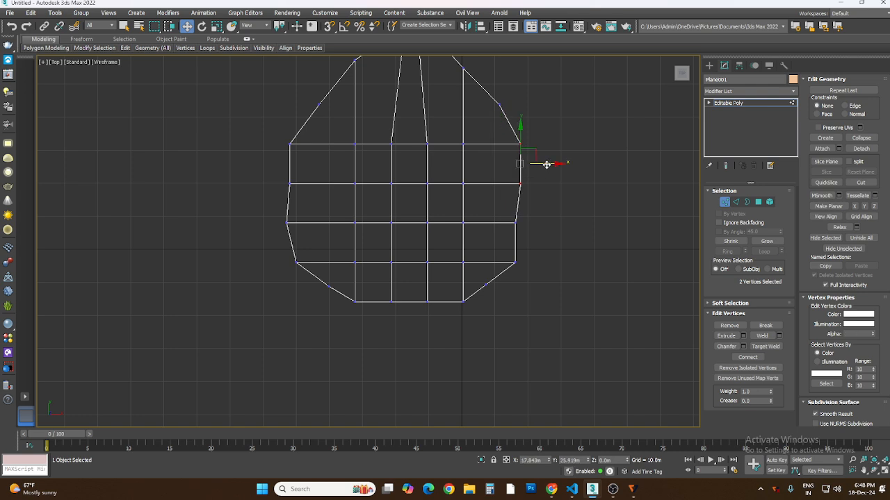
Step: Round both sides by moving the right edge's two middle vertices and the left edge's widest vertex slightly outward
click(515, 223)
drag(532, 222, 540, 223)
click(520, 184)
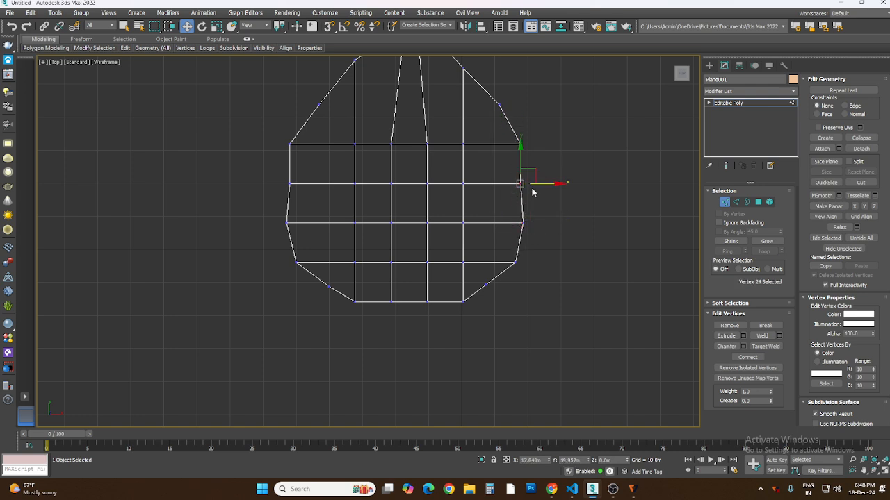
drag(534, 185, 546, 184)
click(265, 202)
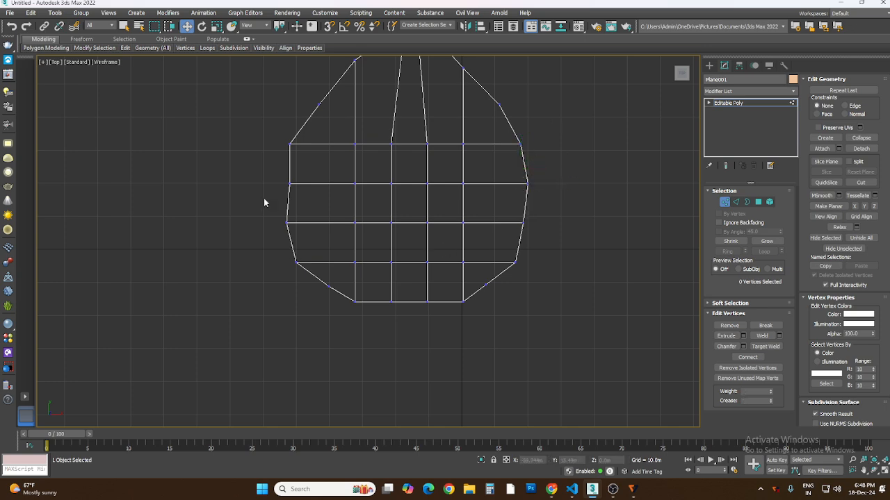
click(290, 184)
drag(314, 184, 303, 186)
Step: Lower the two middle vertices of the bottom edge and bring them together to form a pointed tip
click(394, 335)
drag(377, 288, 407, 313)
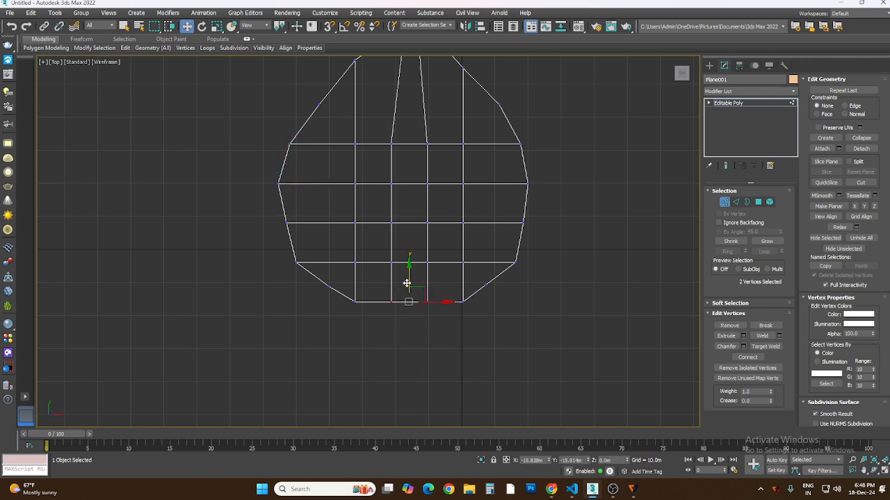
drag(408, 281, 440, 346)
click(391, 321)
click(431, 327)
drag(427, 306, 427, 378)
click(536, 362)
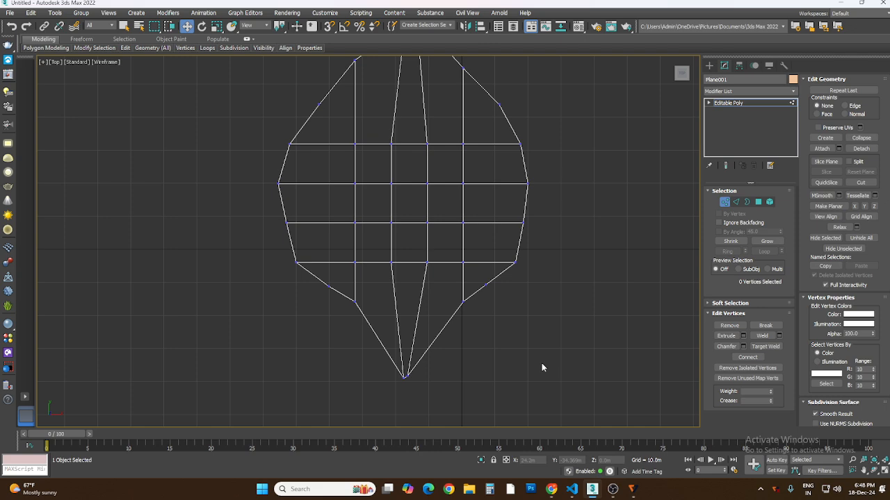
Step: Shift the two peak vertices at the top about 3 m along negative X to align them with the bottom tip
scroll(542, 363, down, 2)
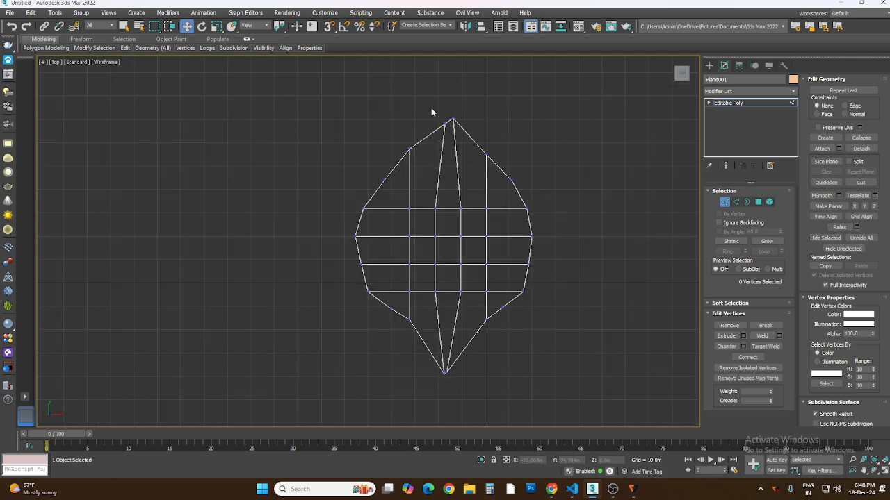
drag(433, 113, 464, 121)
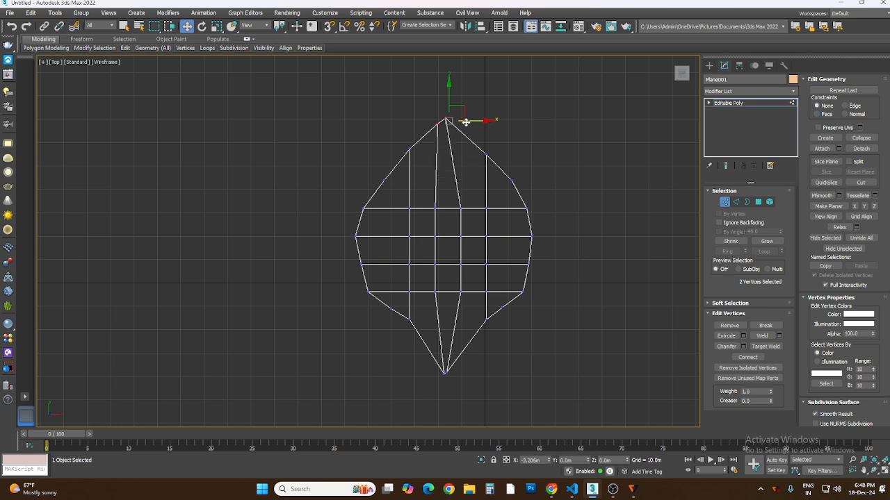
click(566, 201)
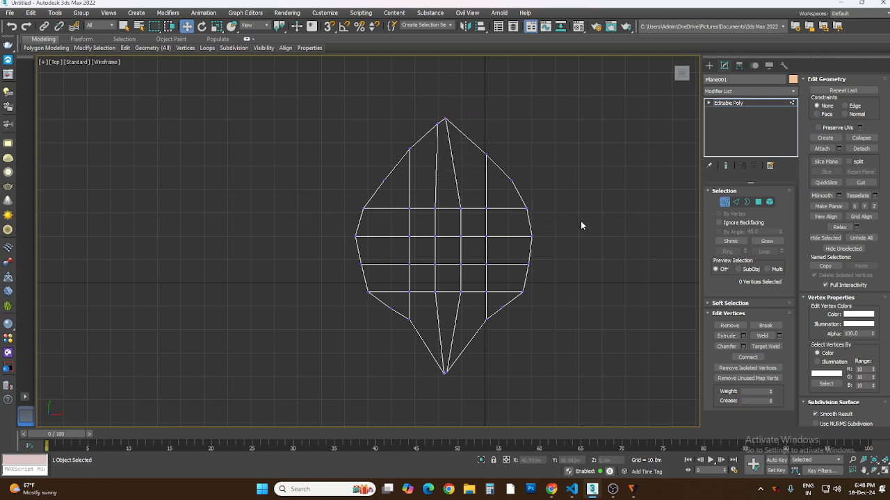
Step: Lower the two vertices flanking the bottom tip slightly to smooth the taper on both sides
drag(510, 340, 485, 308)
click(400, 346)
drag(417, 349, 409, 302)
click(540, 354)
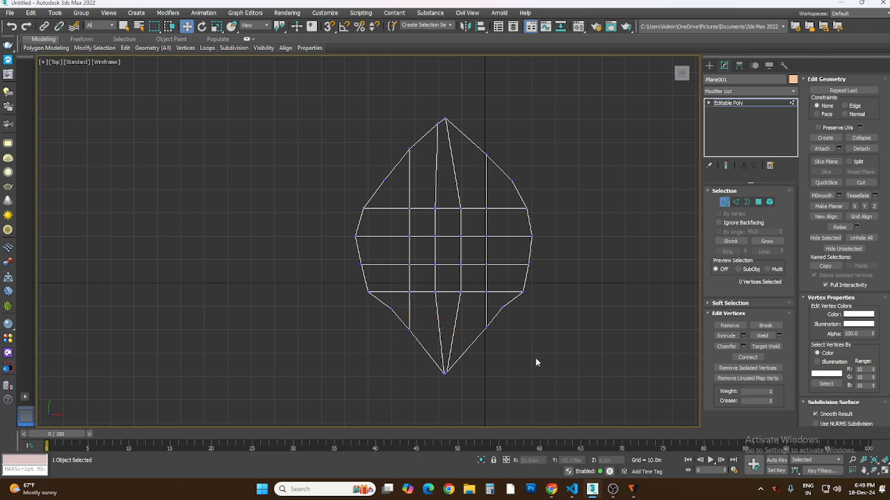
Step: Return to the four-view layout and maximize the Perspective view
click(884, 472)
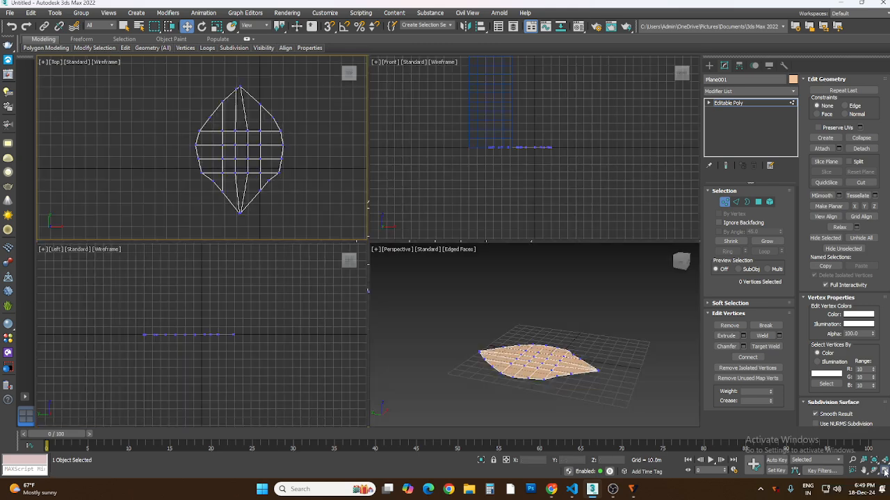
click(597, 337)
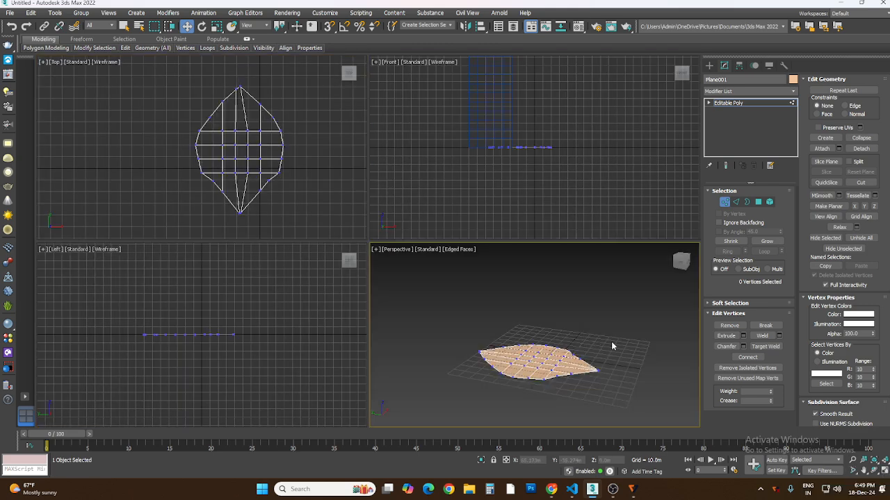
click(885, 472)
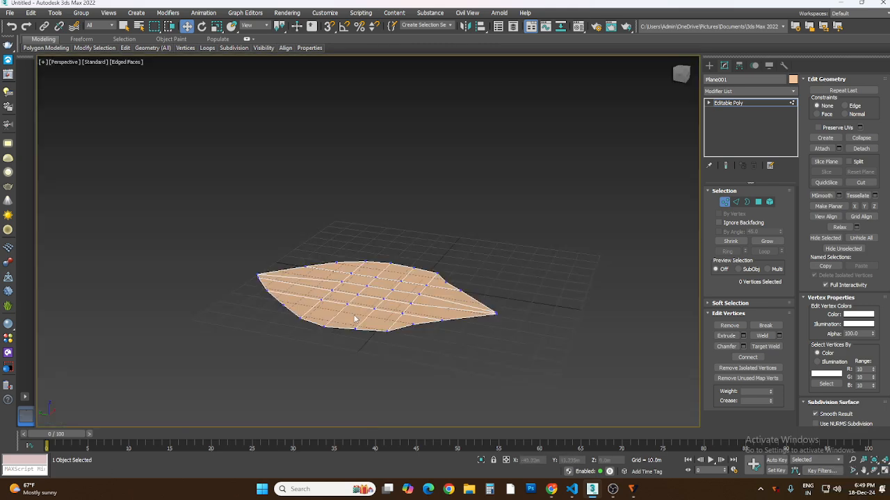
Step: Leave vertex editing and change the leaf-shaped plane's object color to green
click(710, 66)
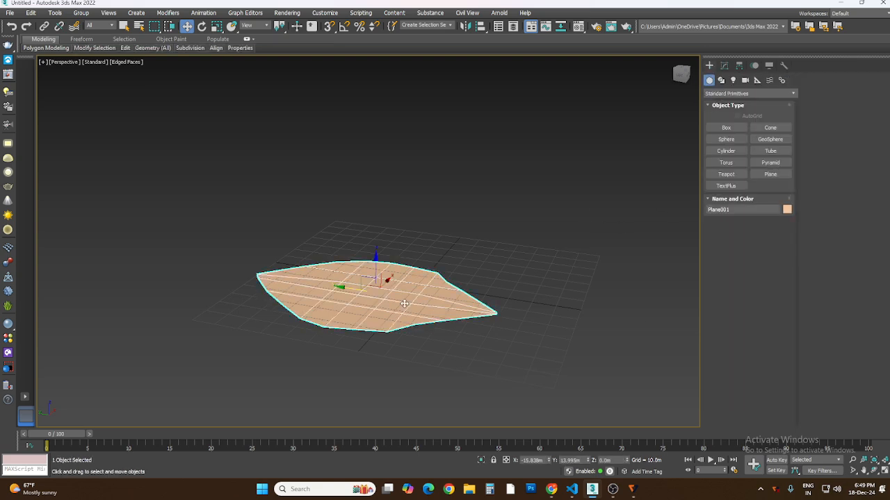
click(787, 209)
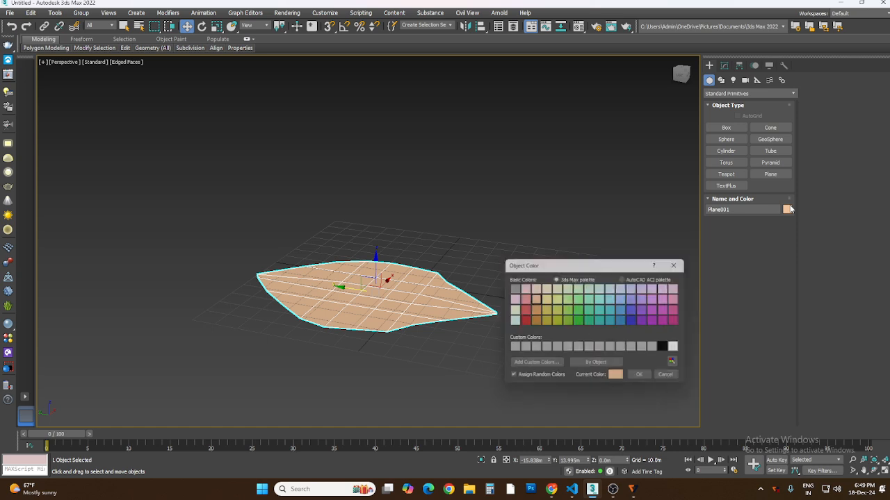
click(577, 321)
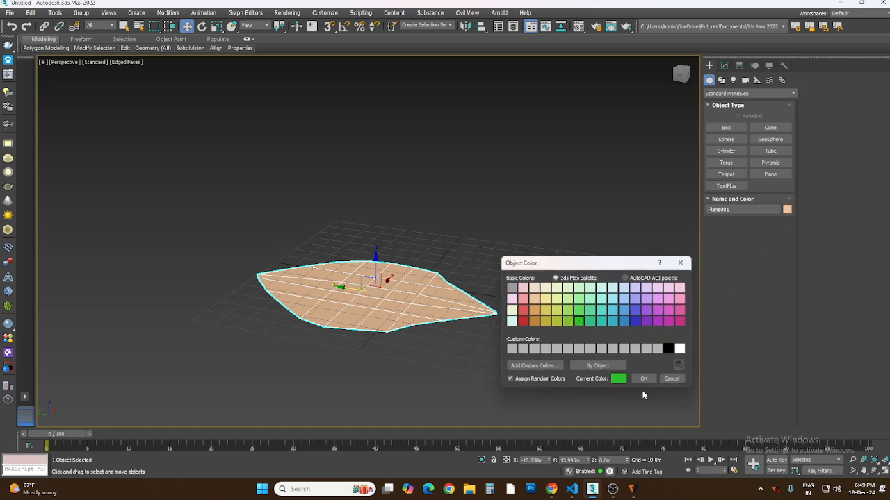
click(643, 379)
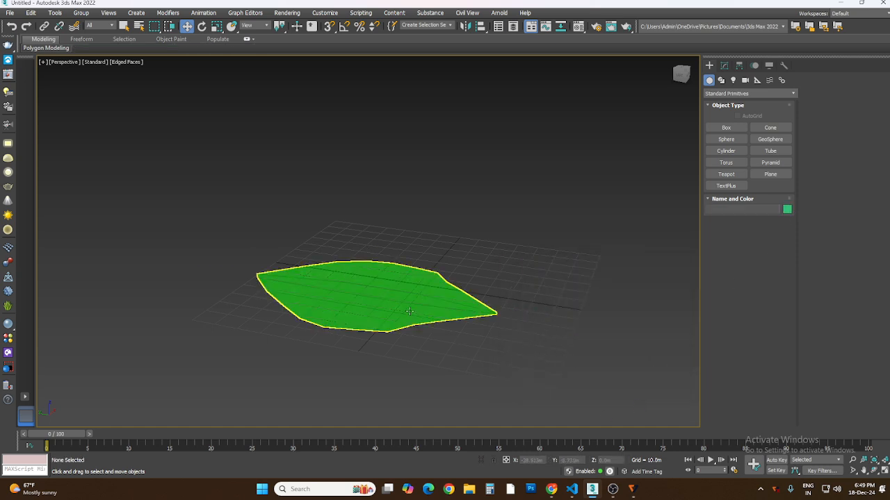
Step: At vertex level, raise the six-vertex crosswise row nearest the bottom tip about 3 m along Z
click(877, 472)
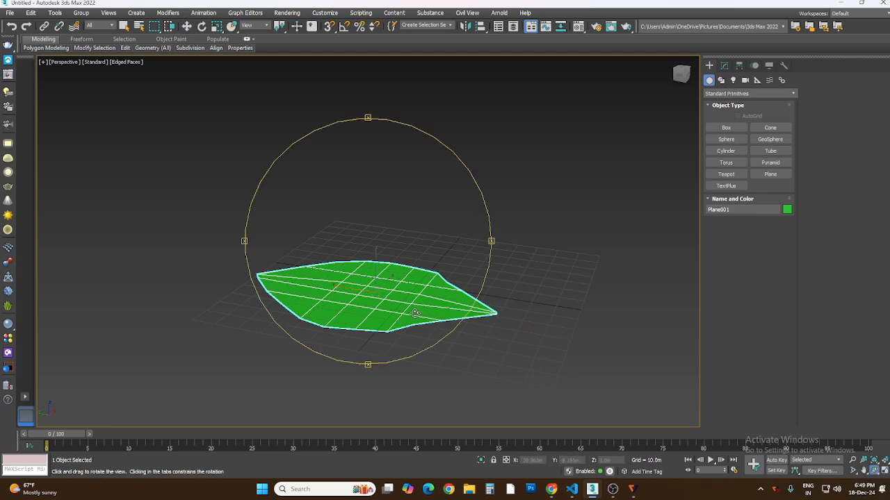
mouse_move(433, 321)
mouse_down()
mouse_move(449, 318)
mouse_move(421, 319)
mouse_up()
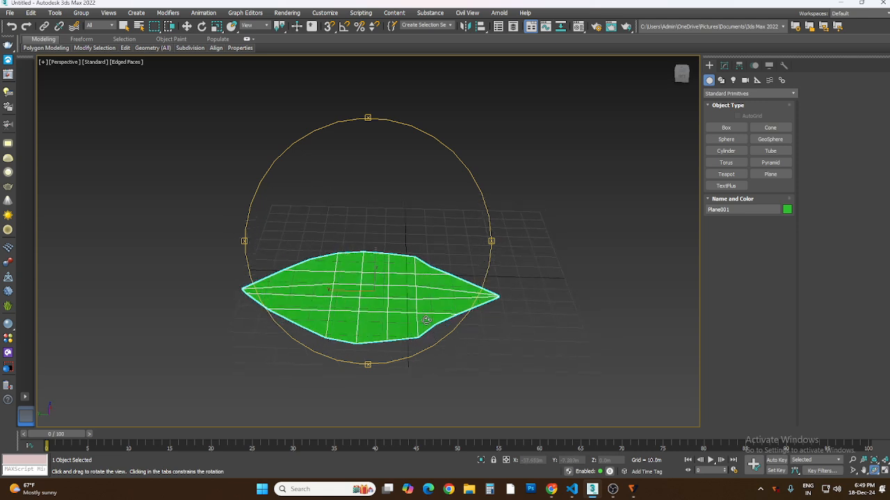
key(w)
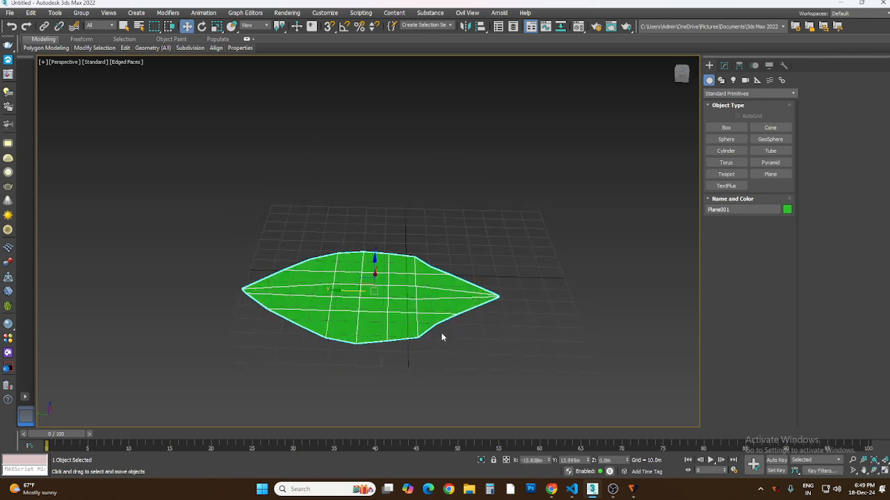
click(724, 66)
click(725, 202)
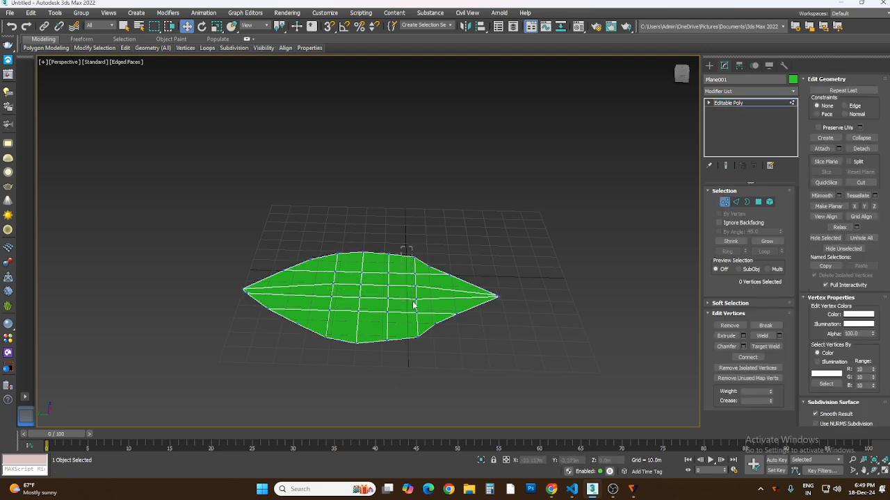
drag(424, 353, 426, 363)
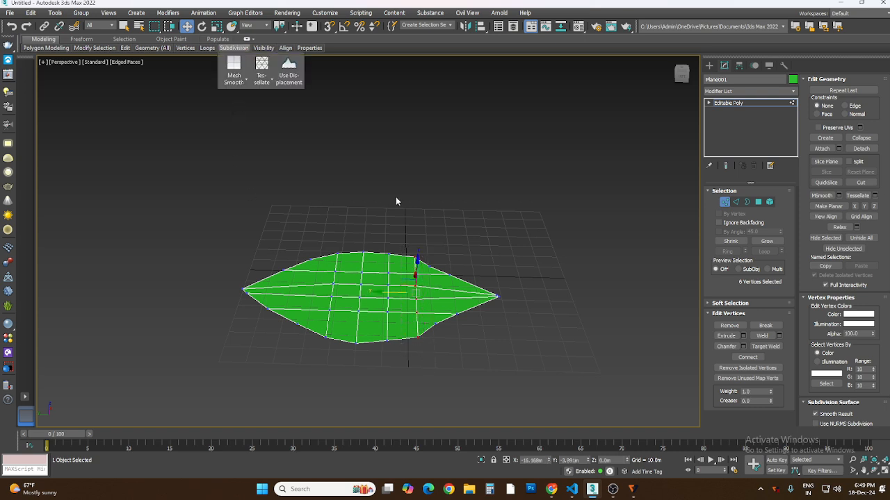
drag(417, 258, 417, 258)
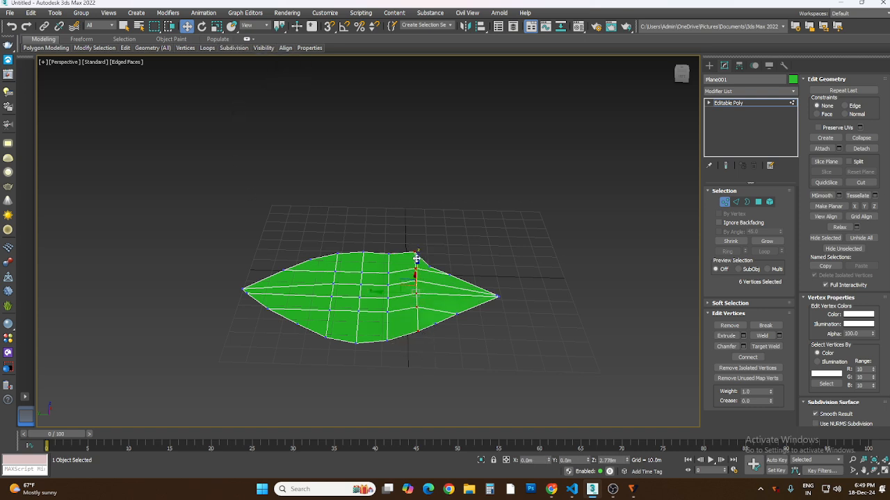
click(416, 256)
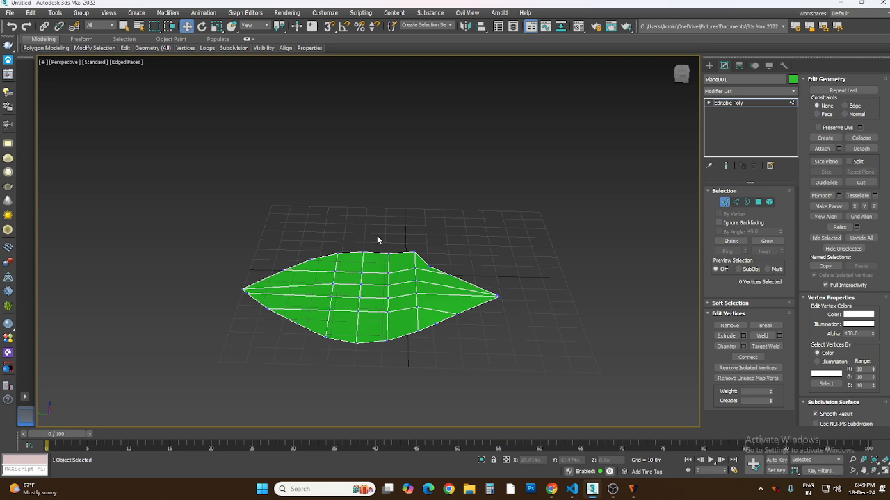
Step: Raise the next crosswise row of six vertices, at Y about 8 m, slightly along Z
drag(377, 238, 401, 364)
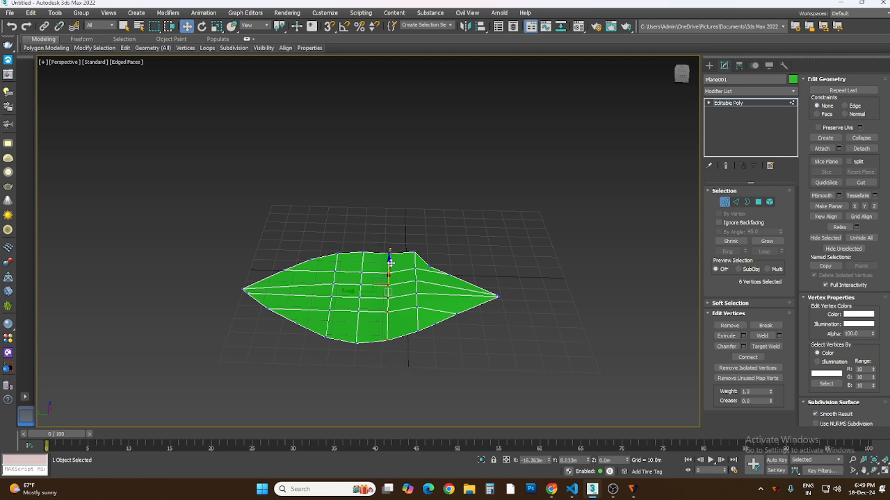
drag(390, 264, 390, 258)
click(413, 371)
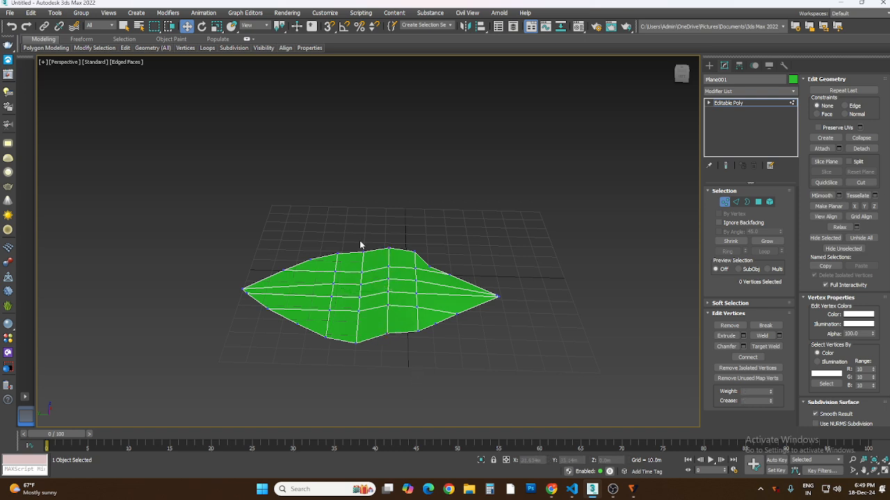
Step: Raise the next two crosswise rows of six vertices, continuing toward the far tip, along Z to extend the leaf's arch
drag(376, 361, 376, 362)
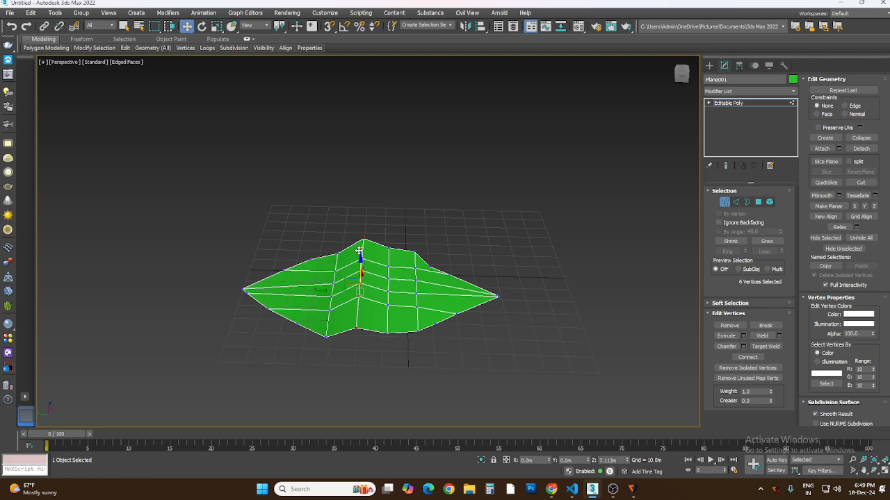
drag(359, 251, 359, 255)
click(374, 355)
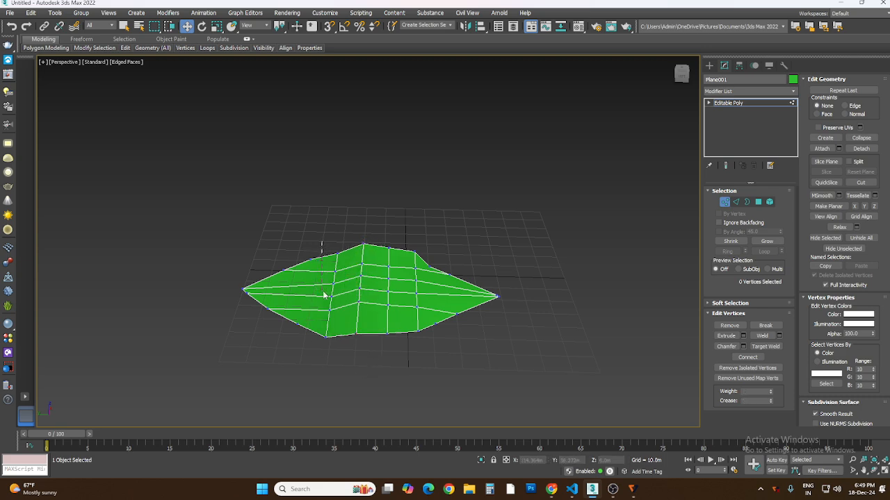
drag(340, 369, 333, 253)
click(318, 351)
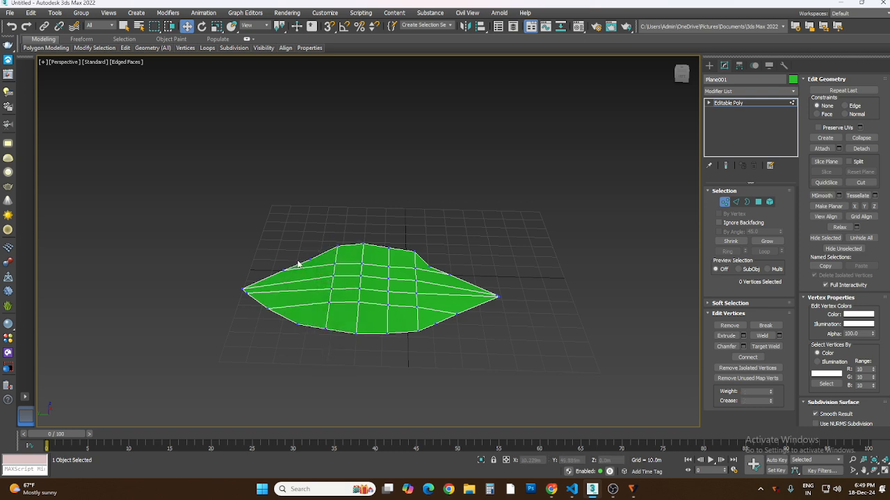
Step: Raise the two edge vertices at Y about 44 m slightly, and the single edge vertex near the opposite tip about 1.5 m along Z
drag(306, 290, 302, 260)
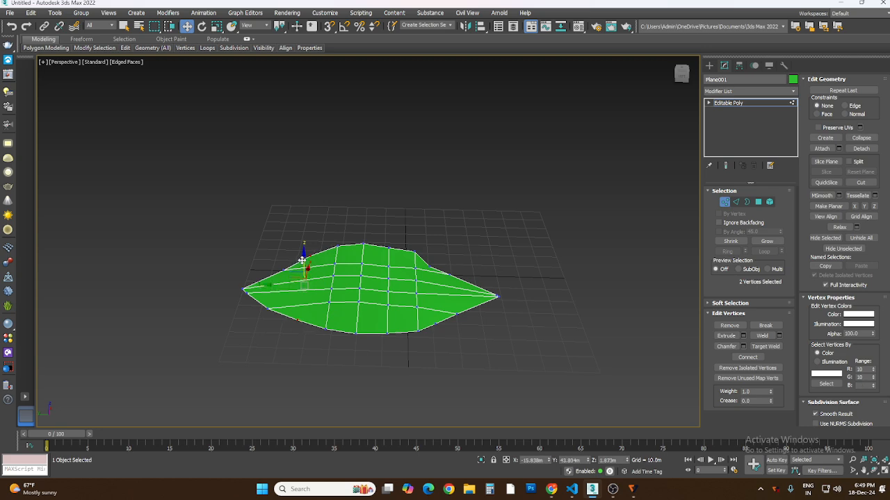
click(442, 250)
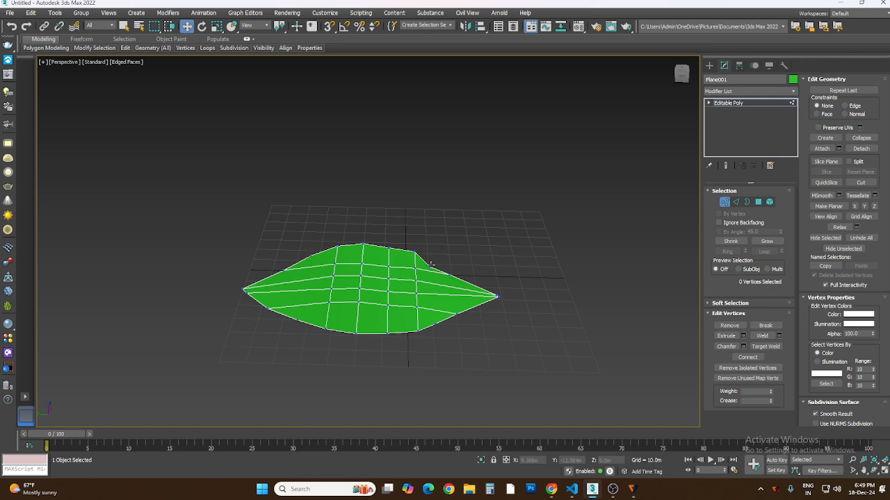
click(431, 265)
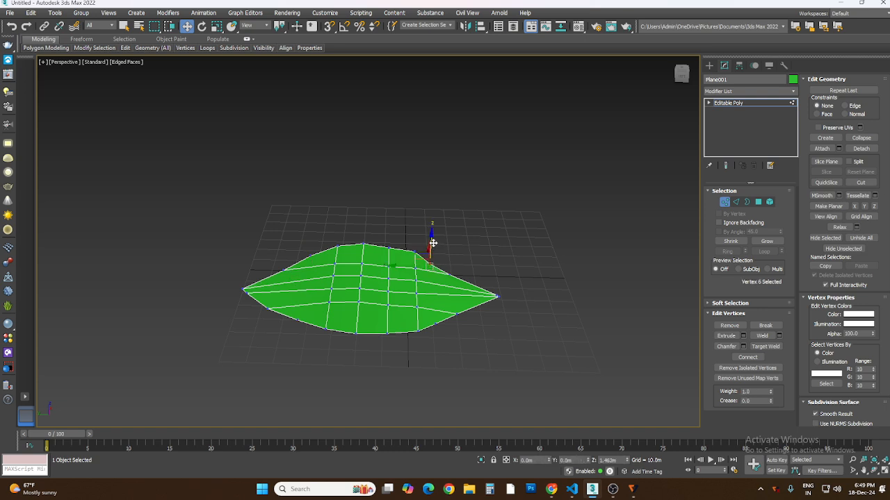
click(497, 264)
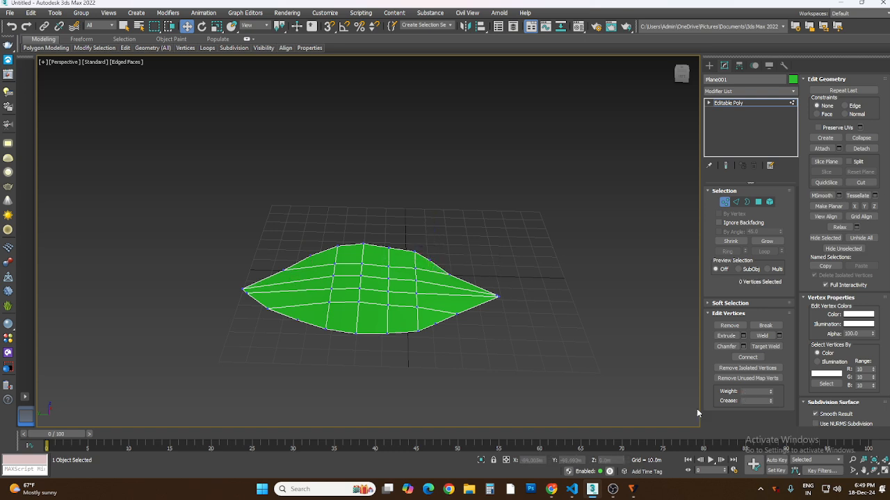
Step: Lower the lengthwise row of seven vertices at X about -20 m by about 2.3 m along Z
click(873, 470)
drag(409, 265, 315, 259)
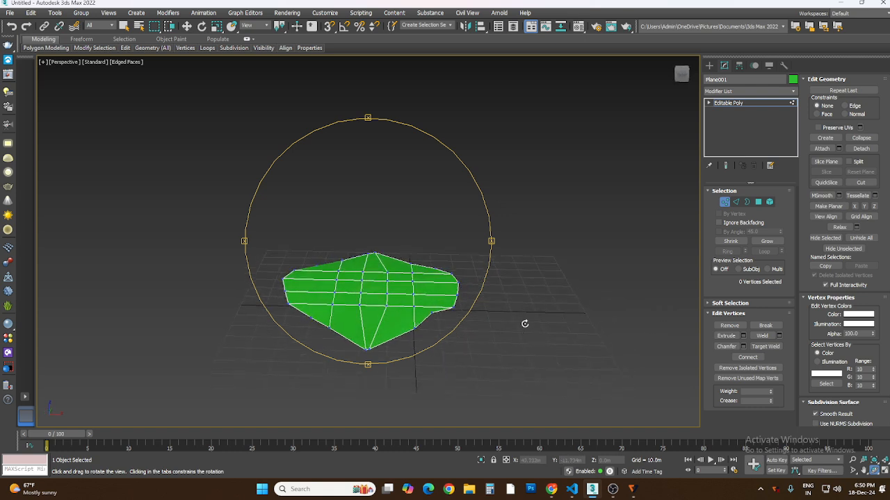
click(124, 26)
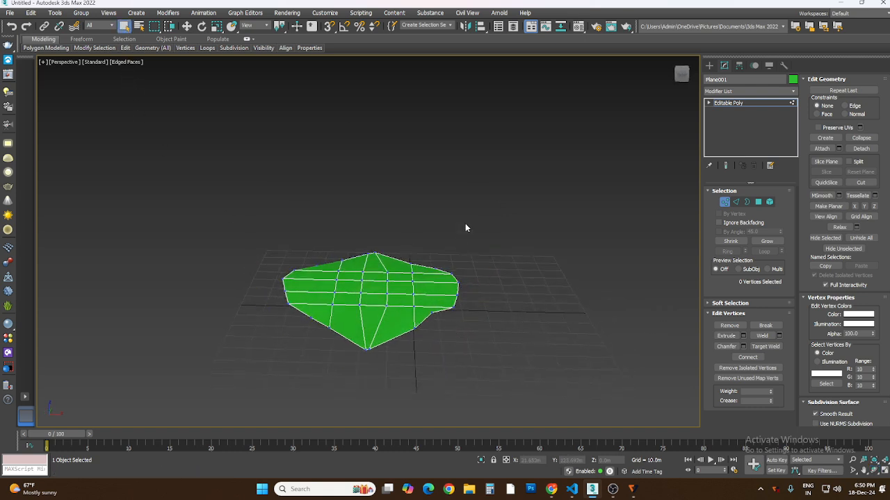
click(358, 248)
click(186, 25)
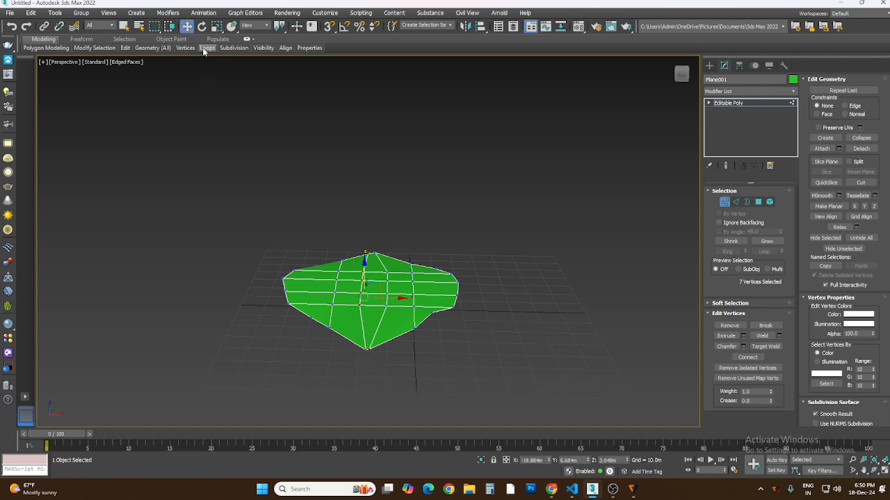
drag(363, 263, 364, 271)
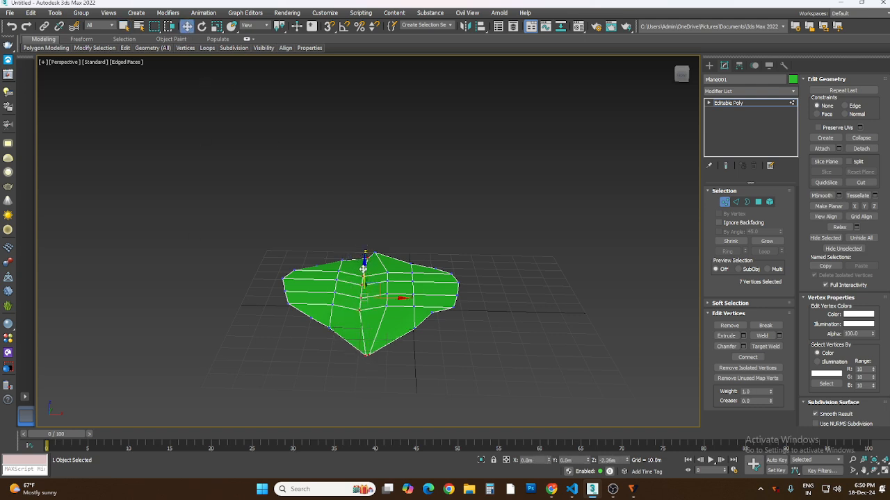
click(403, 369)
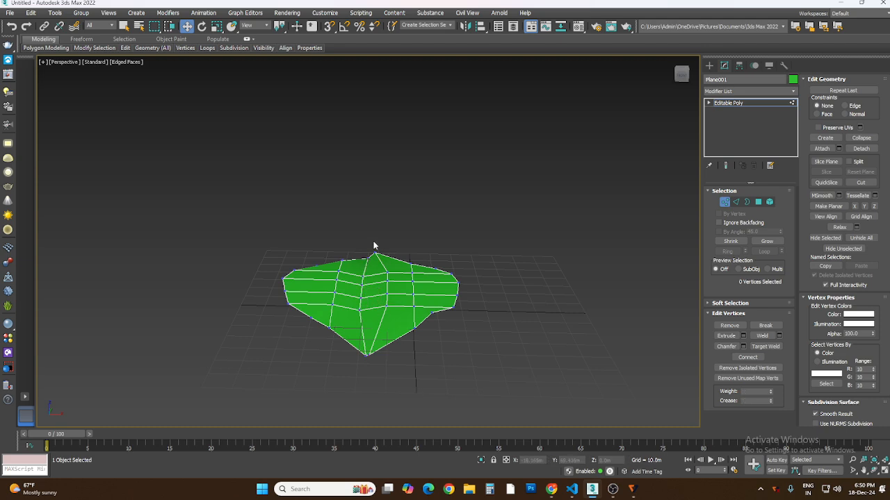
Step: Lower the adjacent lengthwise row of five vertices about 4.5 m along Z, and try nudging the seven-vertex row upward
drag(380, 272, 395, 388)
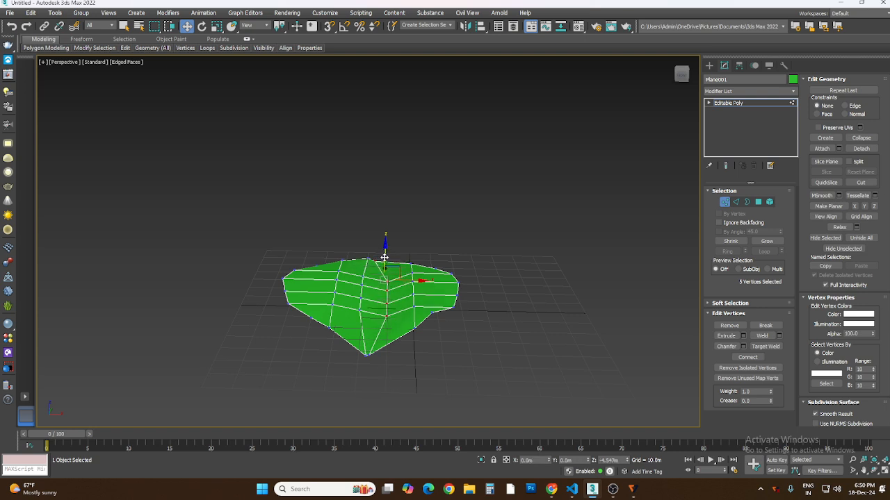
click(508, 370)
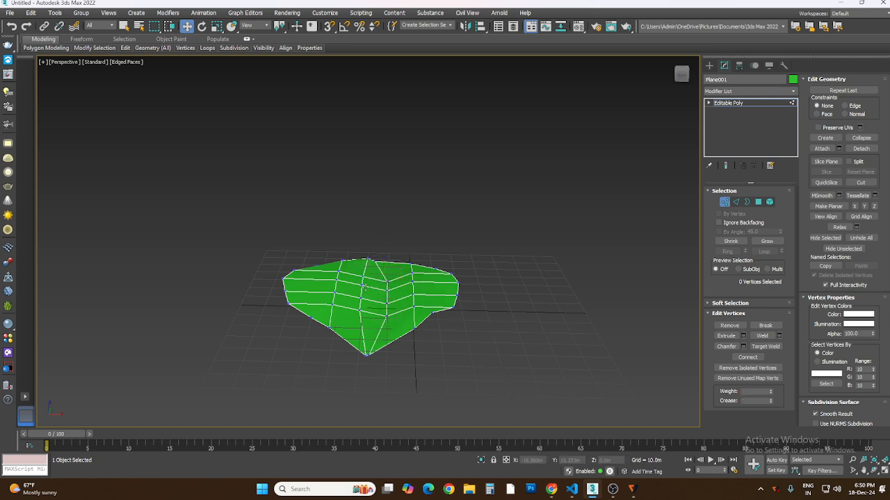
drag(357, 249, 370, 372)
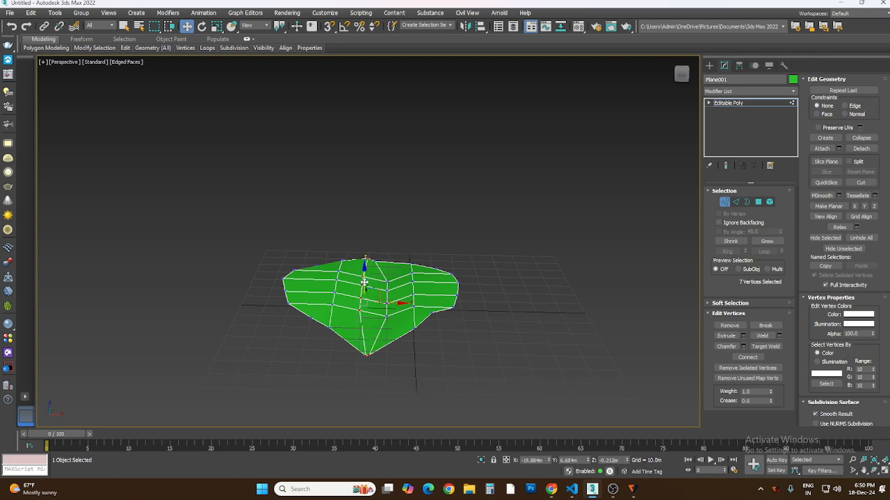
drag(363, 283, 363, 278)
click(449, 351)
Step: Try lowering the single vertex at the leaf's far tip along Z, and undo the move
click(376, 260)
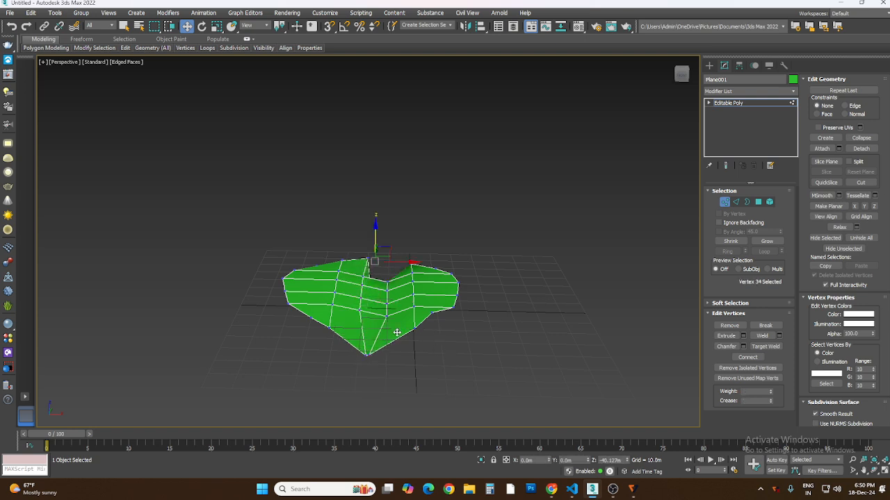
drag(395, 323, 395, 323)
key(ctrl+z)
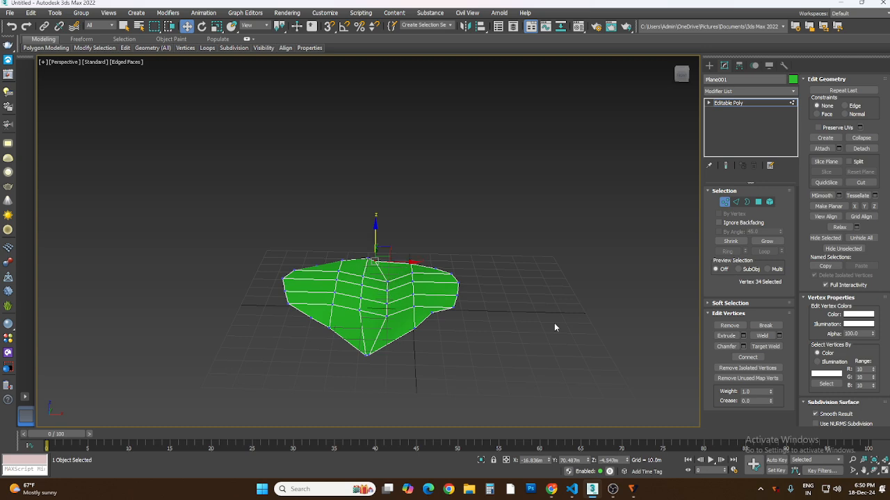
click(549, 341)
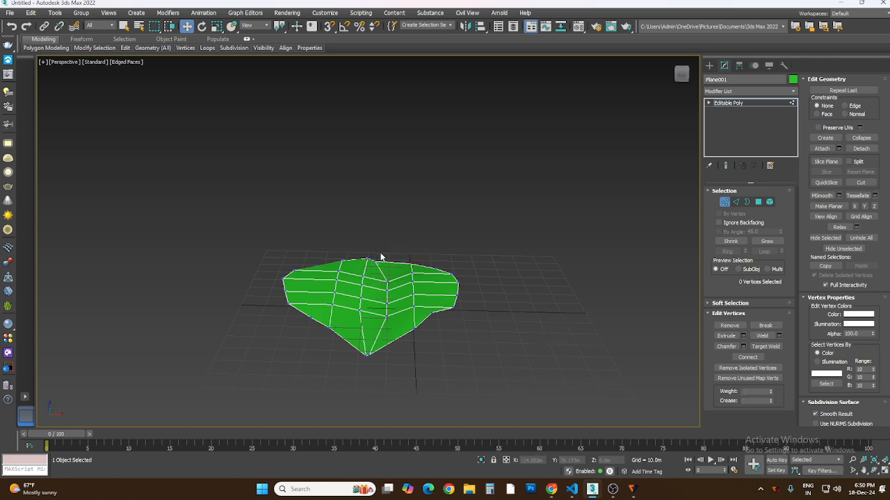
Step: Raise the four inner vertices of the recently lowered five-vertex lengthwise row about 4.2 m along Z
drag(400, 363, 400, 364)
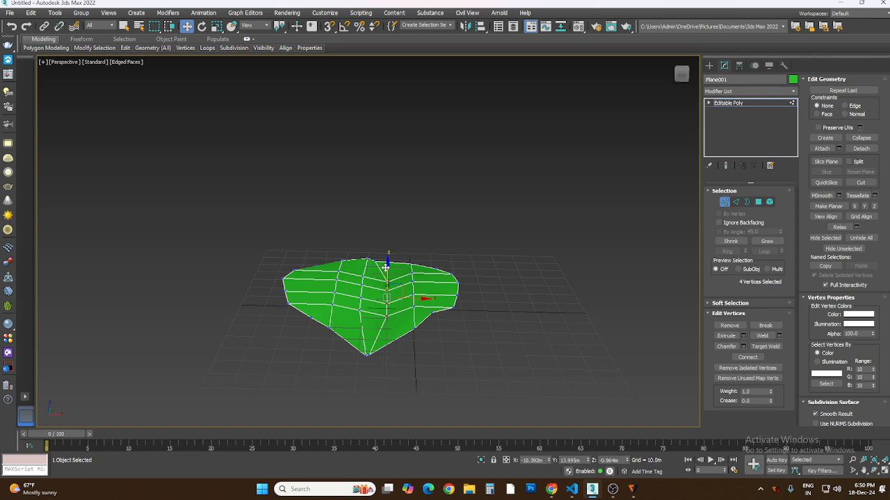
drag(386, 266, 386, 261)
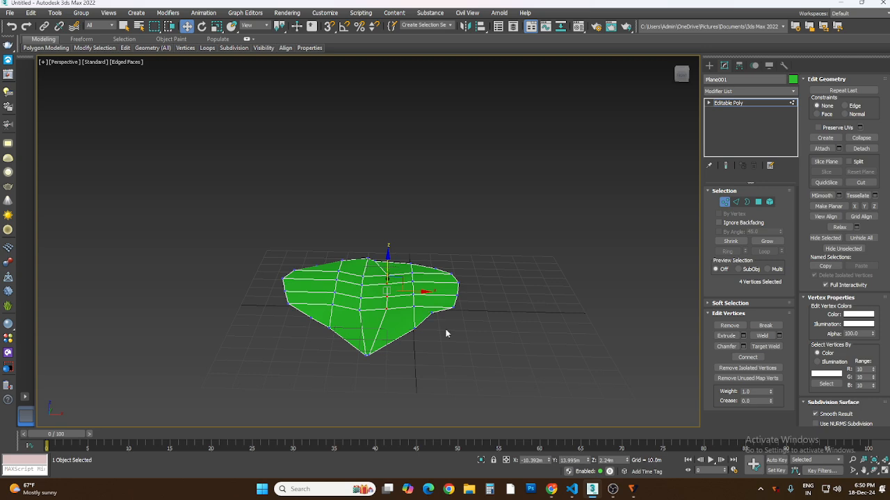
click(470, 365)
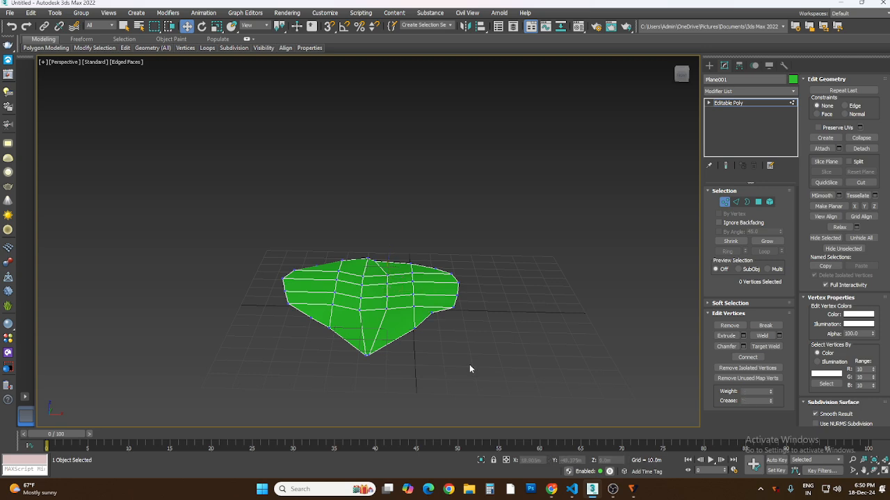
Step: Leave vertex editing, deselect the leaf and examine its curved shape up close from a low angle
click(124, 26)
click(710, 66)
click(578, 298)
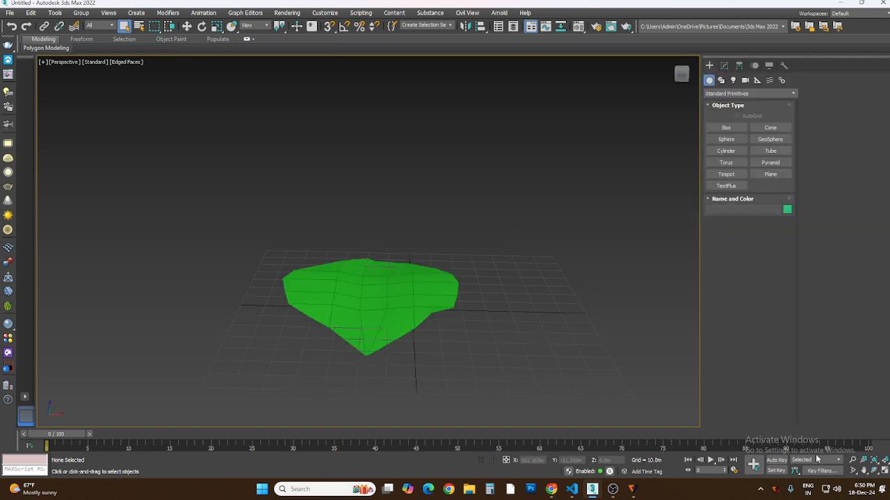
click(874, 470)
drag(386, 312, 380, 290)
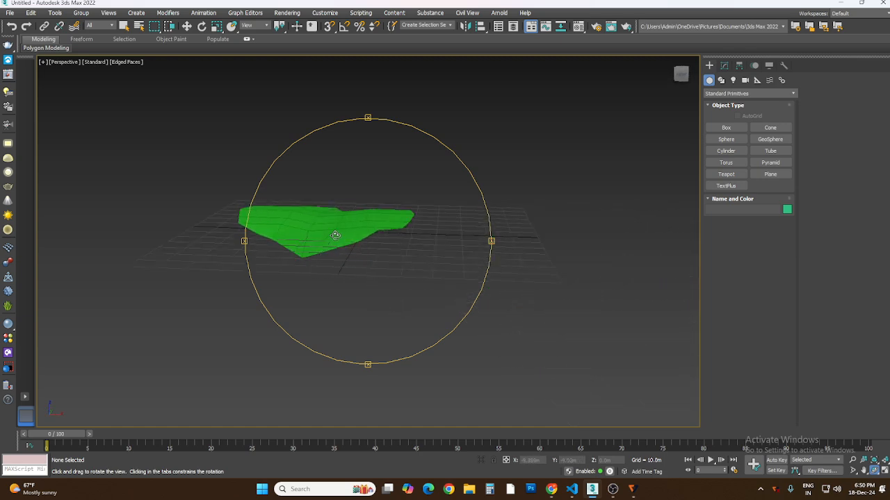
scroll(335, 235, up, 5)
drag(335, 235, 339, 238)
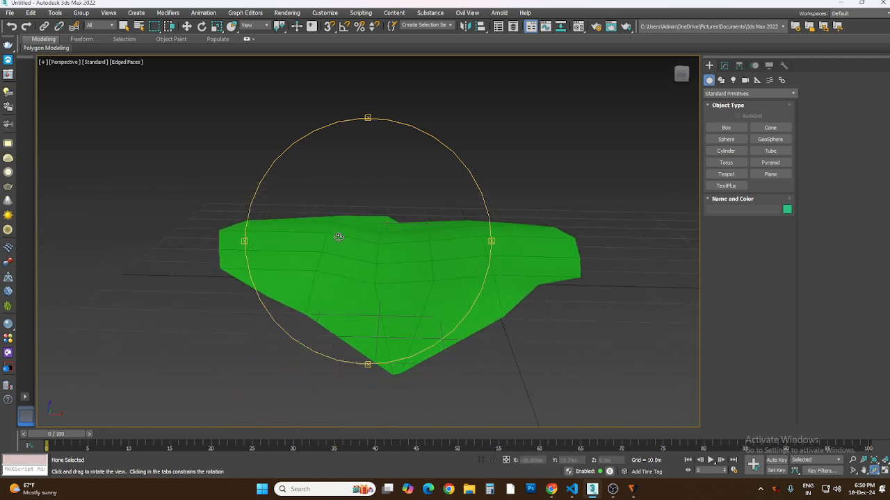
Step: Delete the leaf-shaped plane and return to the four-view layout
click(123, 27)
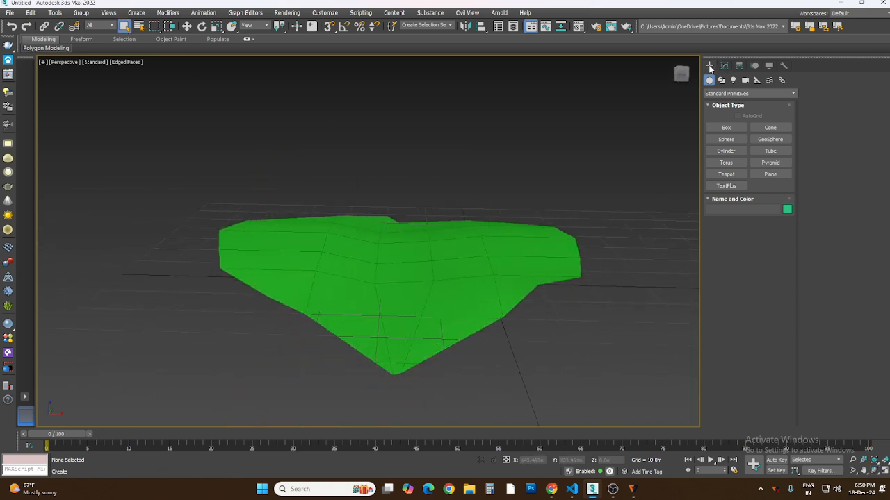
click(495, 304)
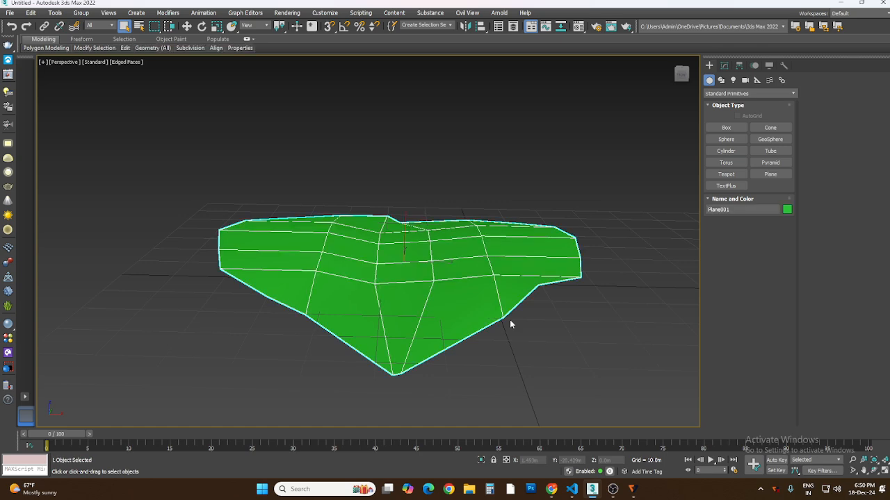
key(Delete)
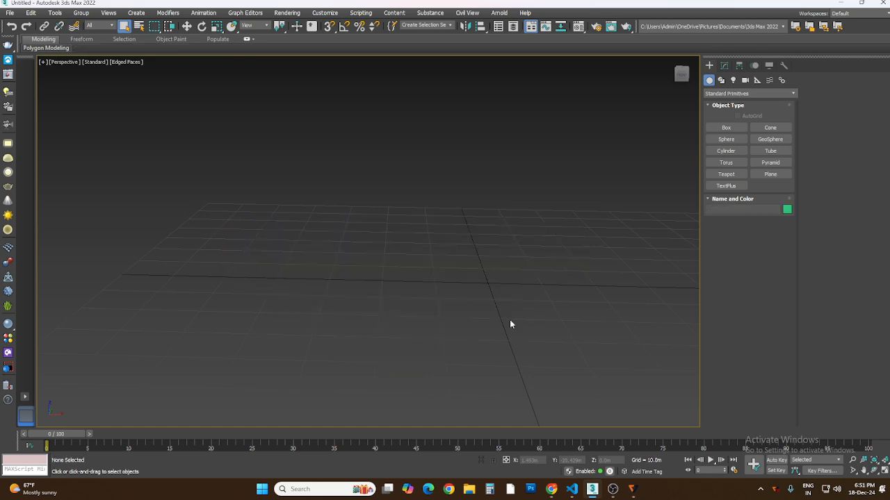
click(885, 470)
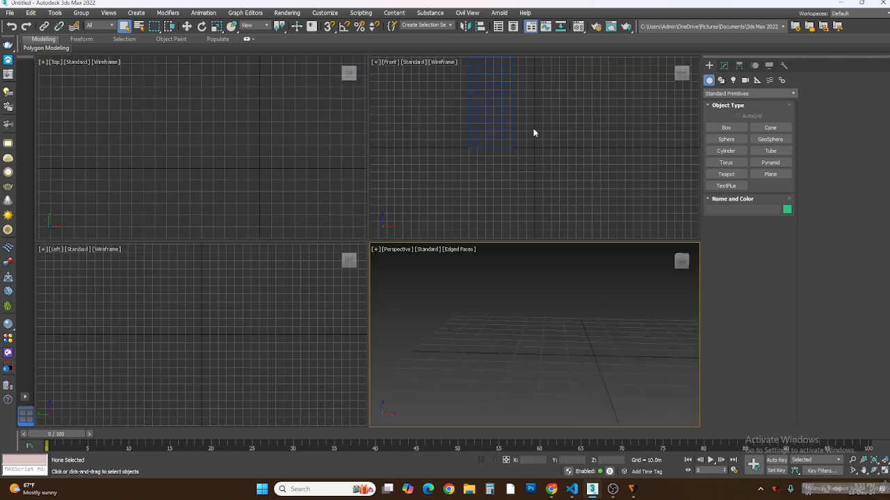
Step: Draw a new plane about 122 m long and 87 m wide in the Top view
click(492, 115)
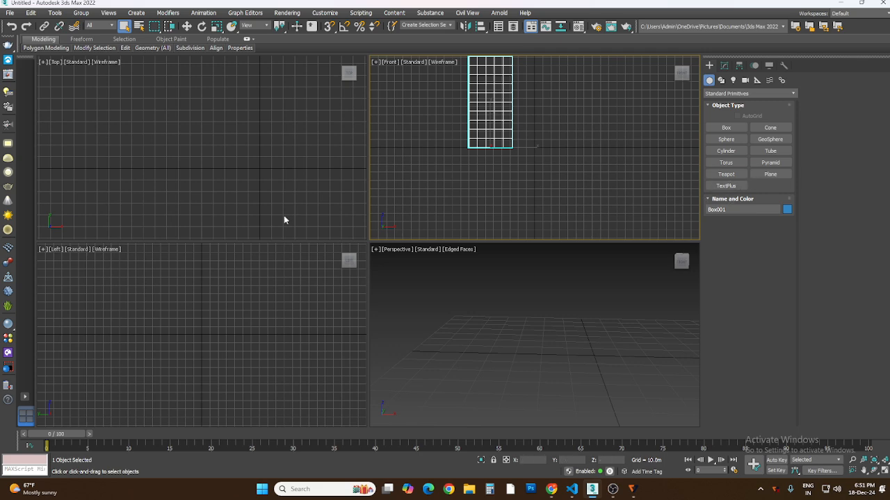
click(238, 187)
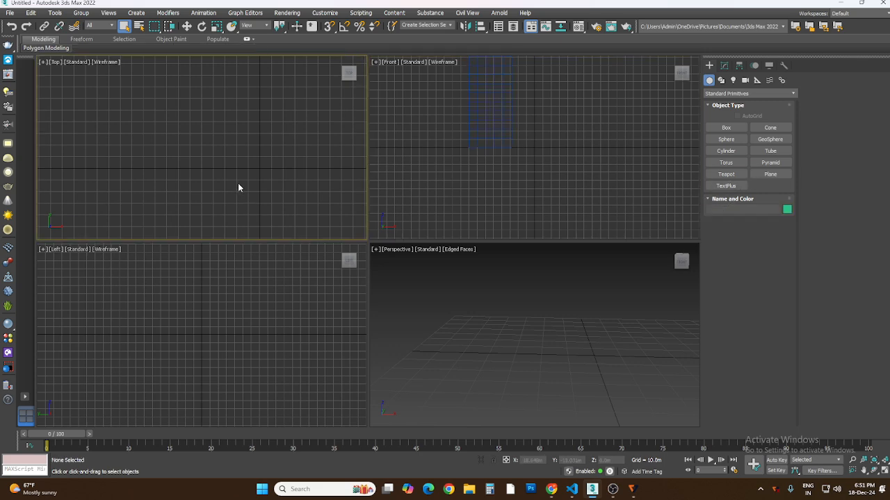
click(768, 176)
drag(147, 76, 249, 218)
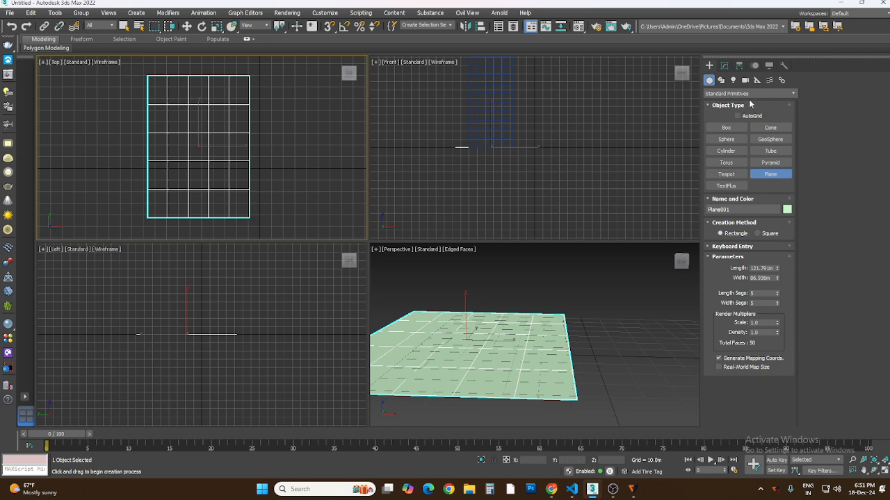
Step: Set the new plane's length and width segments to 100 each, deselect it and activate the Perspective view
click(724, 65)
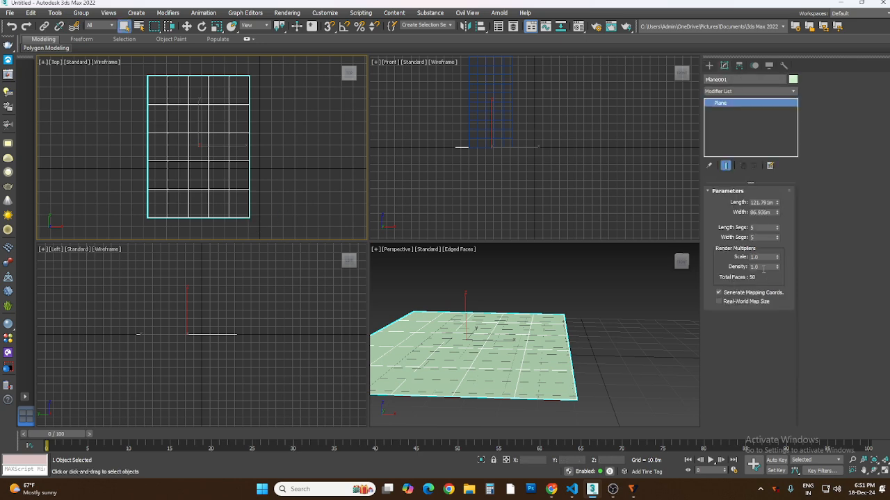
click(756, 228)
key(Tab)
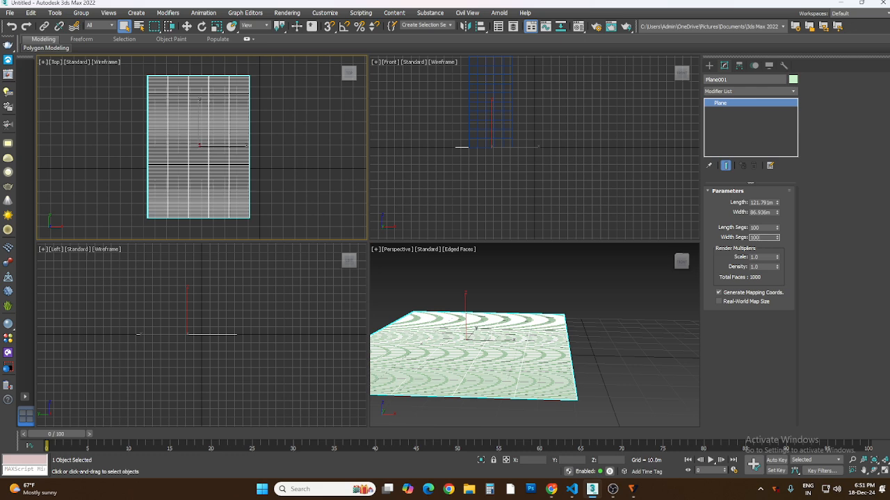
text(100)
key(Return)
click(265, 182)
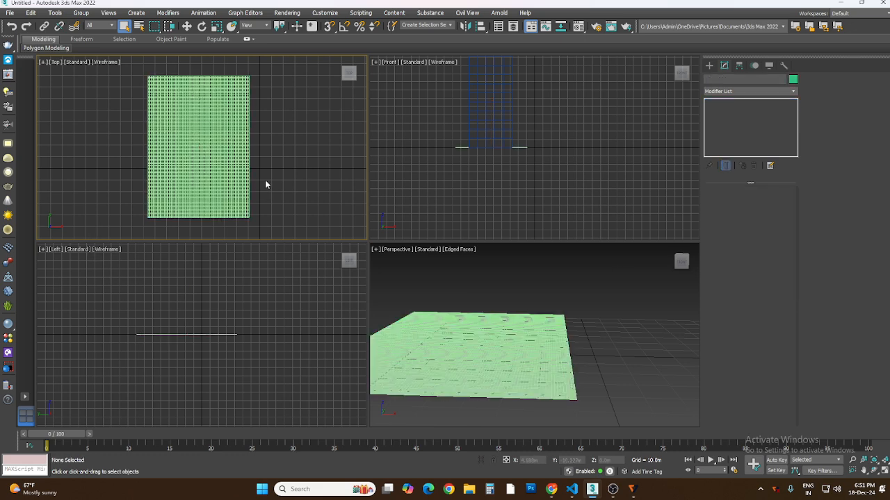
click(591, 371)
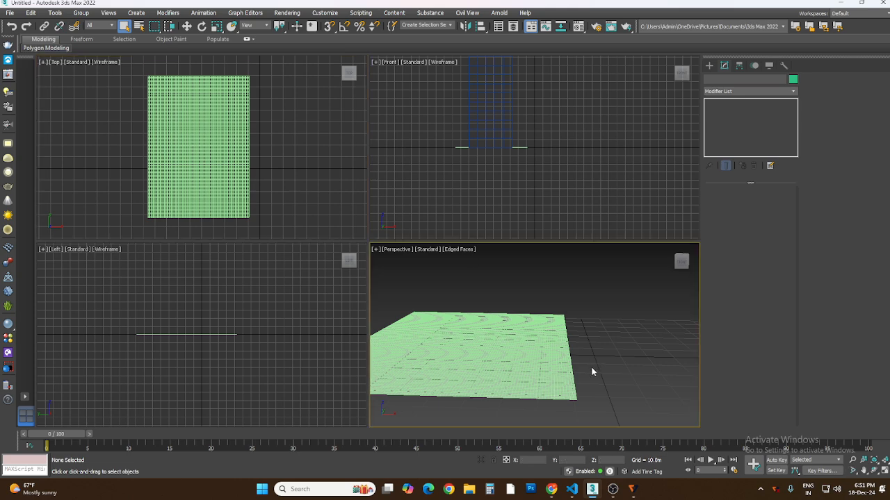
Step: Maximize the Perspective view and frame the whole densely segmented plane in it
click(884, 472)
key(z)
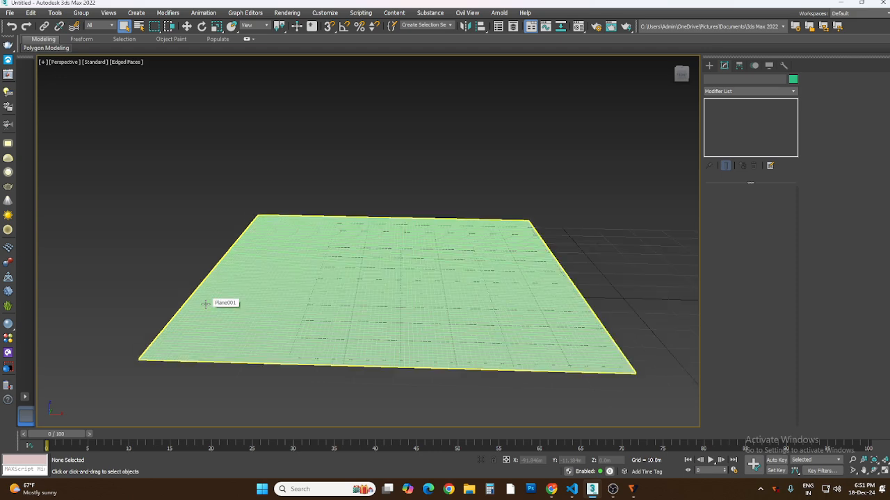
scroll(205, 304, up, 2)
scroll(205, 304, down, 2)
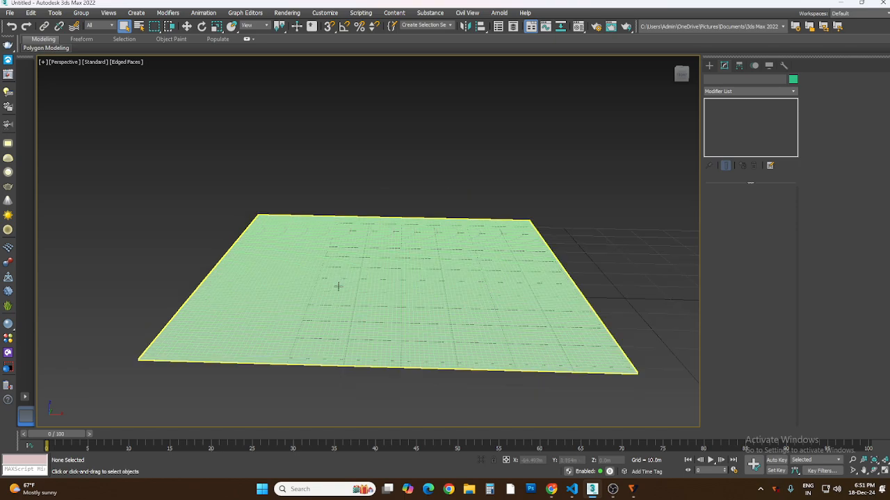
scroll(349, 280, up, 2)
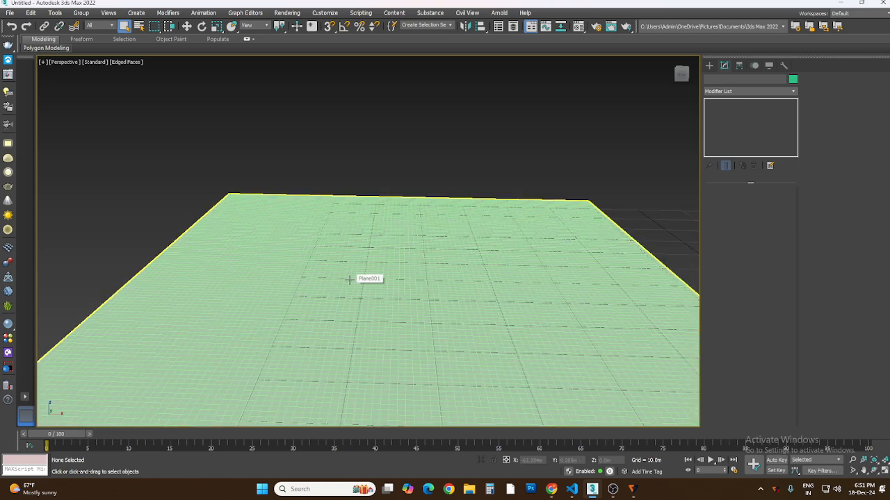
scroll(349, 280, down, 2)
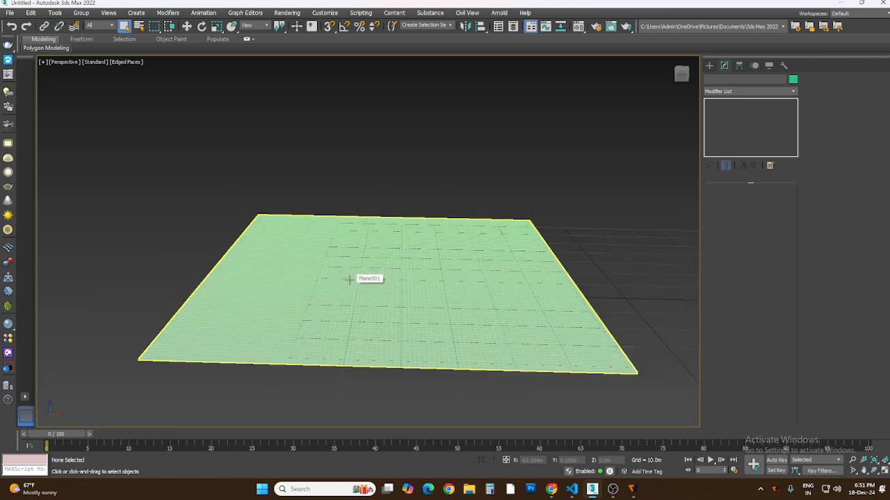
click(709, 71)
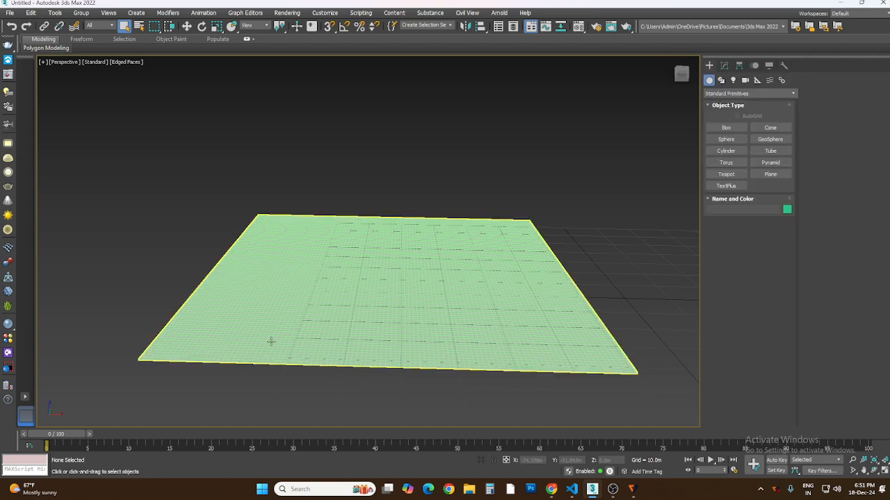
right_click(277, 315)
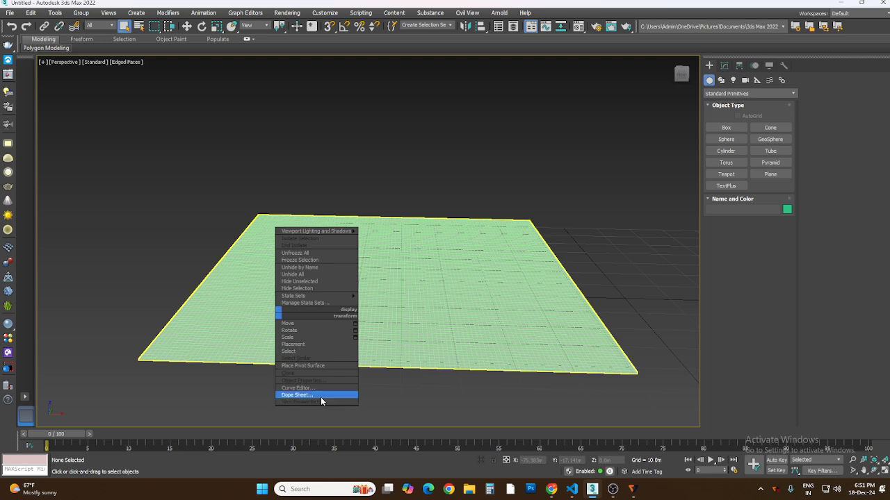
right_click(261, 331)
right_click(284, 301)
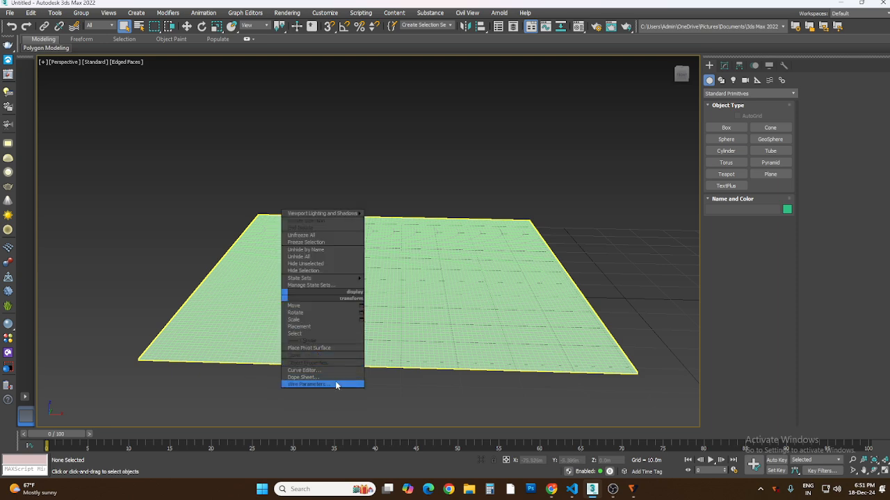
click(401, 341)
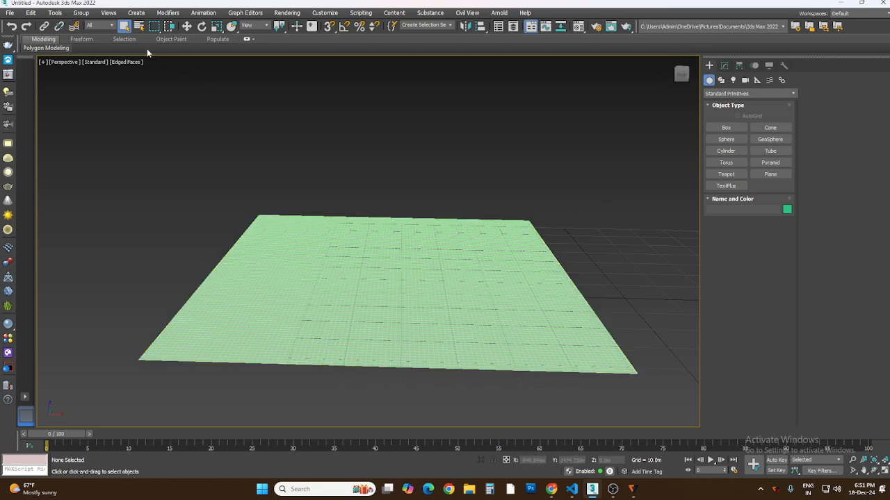
Step: Select the plane and convert it to an Editable Poly
click(875, 471)
drag(419, 306, 477, 304)
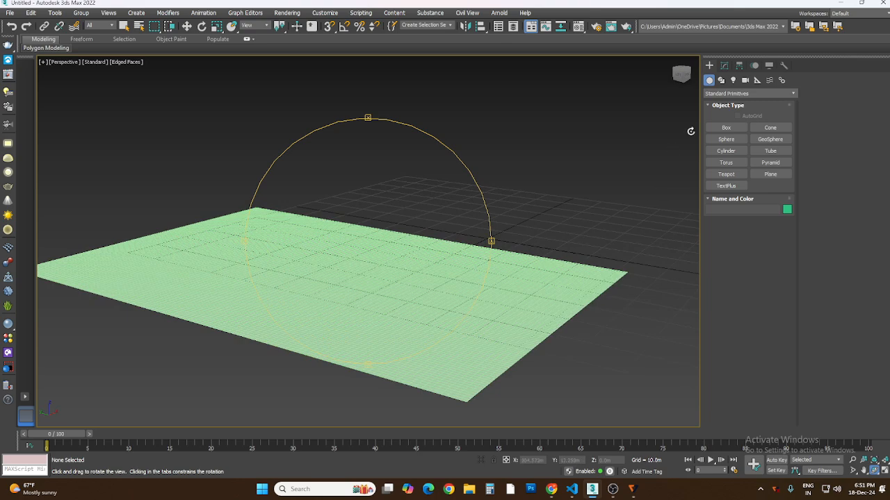
right_click(557, 159)
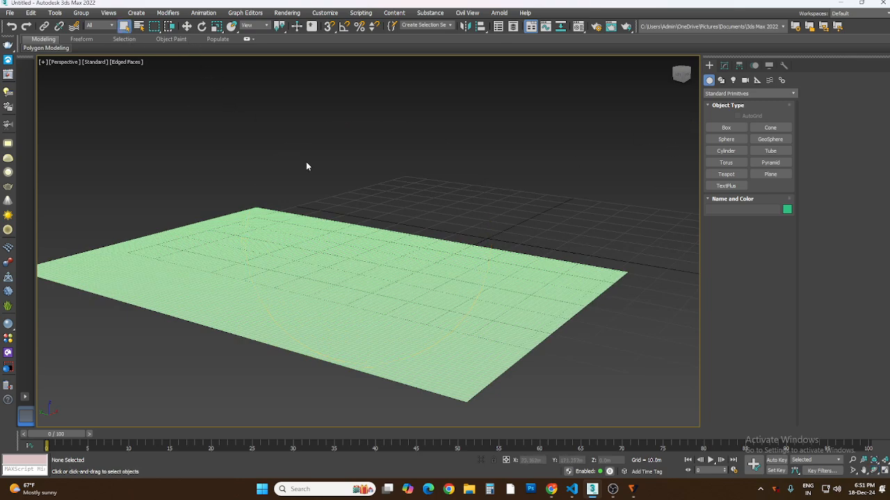
click(283, 269)
right_click(284, 270)
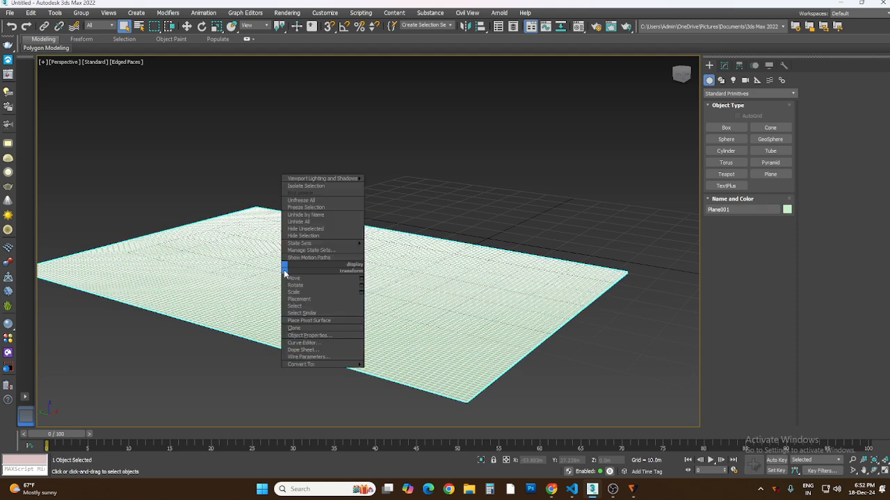
mouse_move(332, 365)
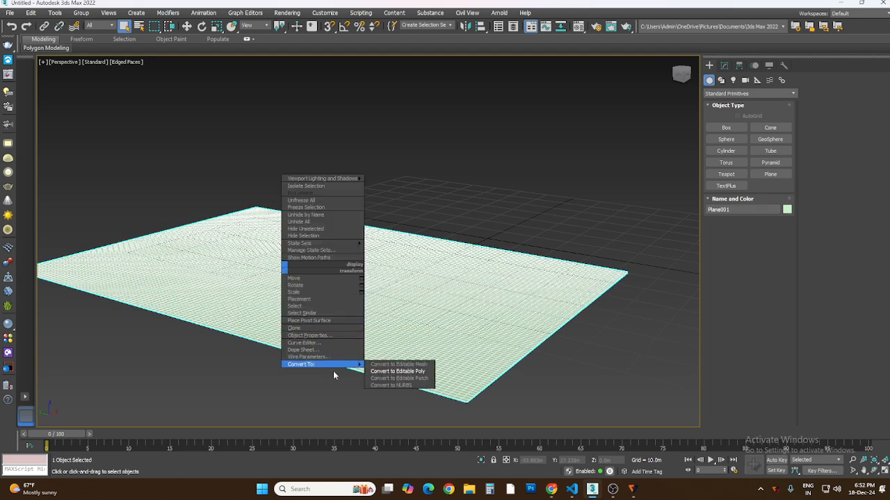
click(407, 371)
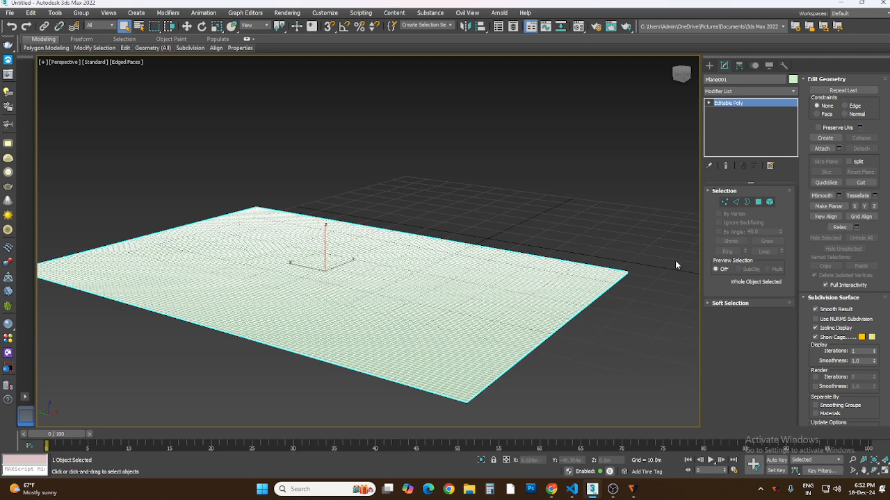
Step: Enter vertex editing and use a circular selection region to select a small round patch of vertices on the plane
click(725, 202)
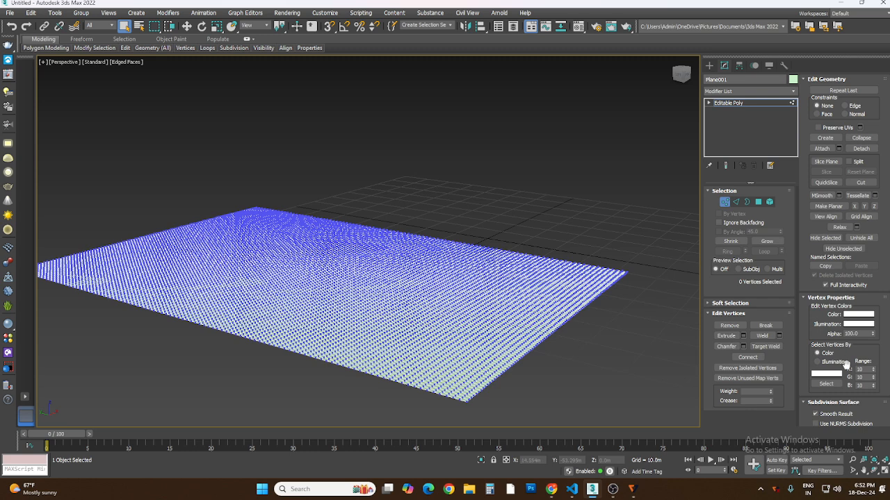
scroll(845, 359, down, 1)
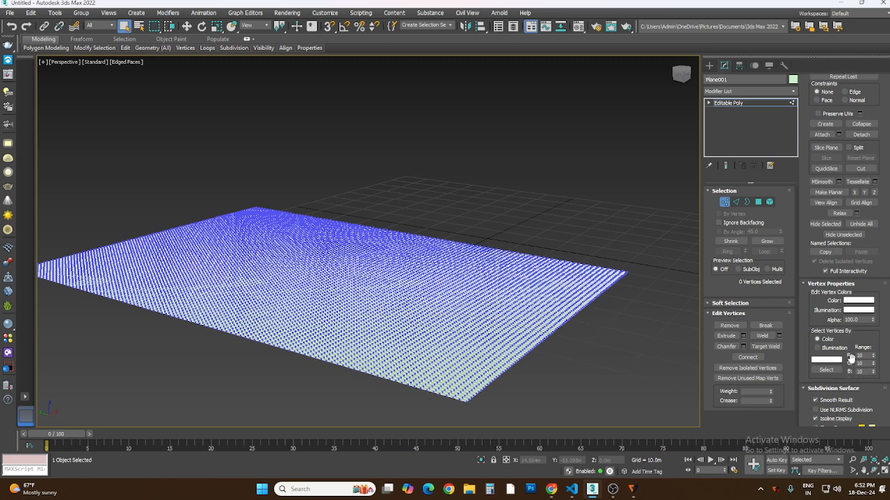
scroll(852, 330, down, 3)
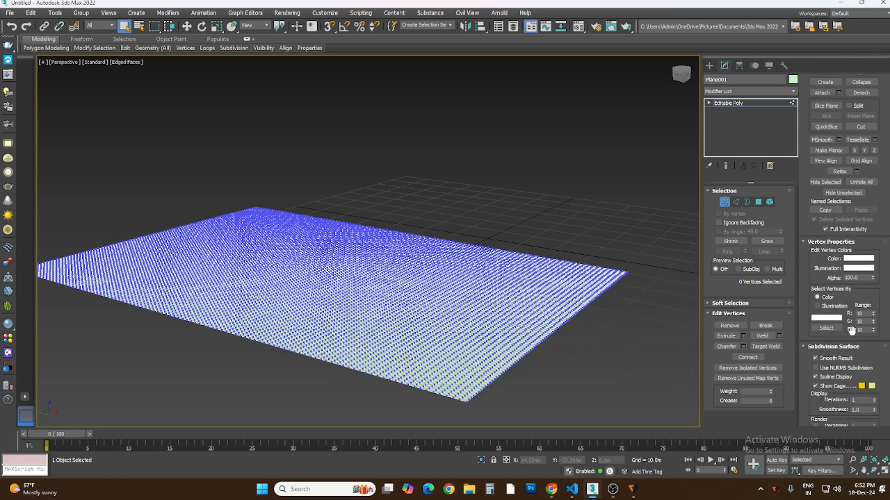
scroll(851, 331, down, 5)
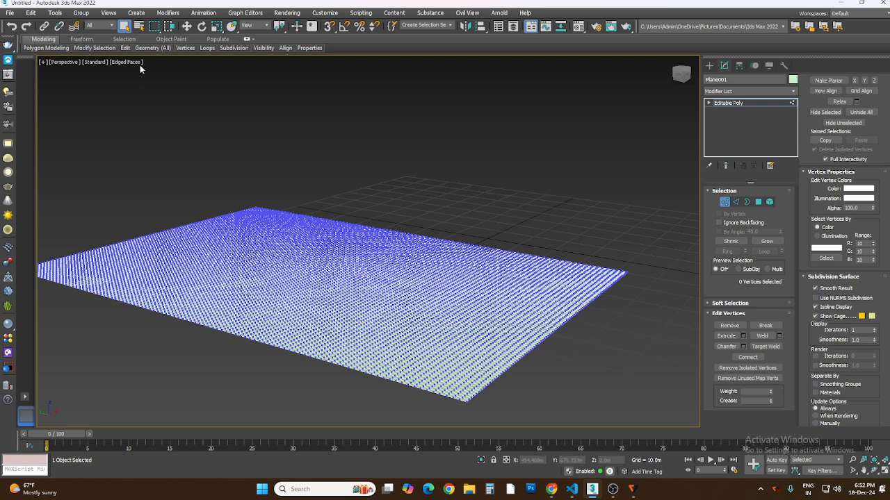
click(217, 28)
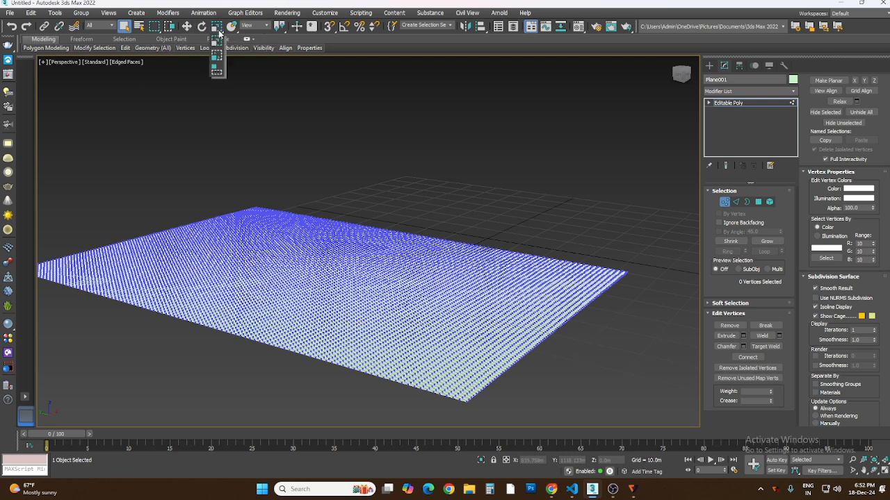
click(218, 30)
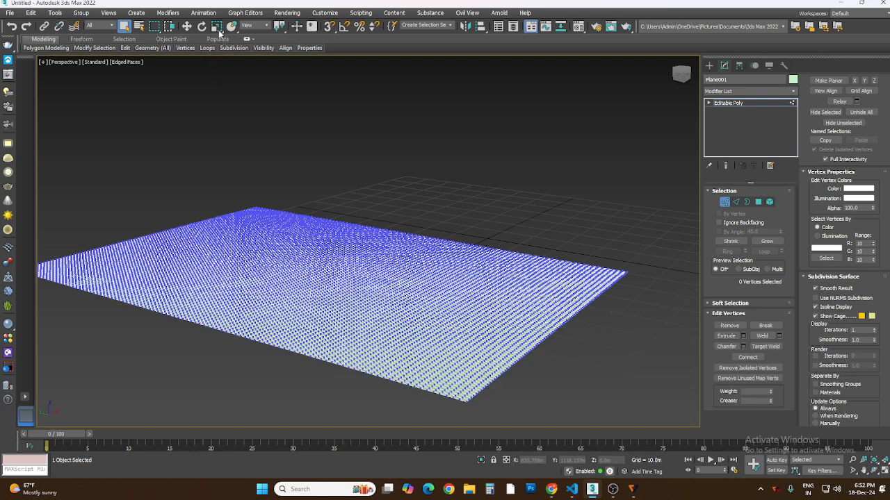
click(155, 30)
drag(155, 32, 155, 56)
click(222, 278)
drag(238, 292, 240, 294)
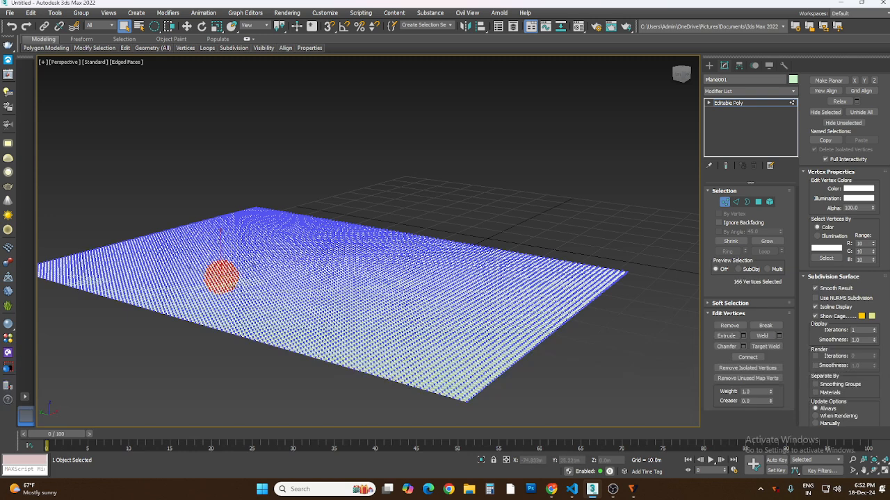
Step: Raise the round vertex patch about 17 m along Z to form a column and deselect it
click(186, 26)
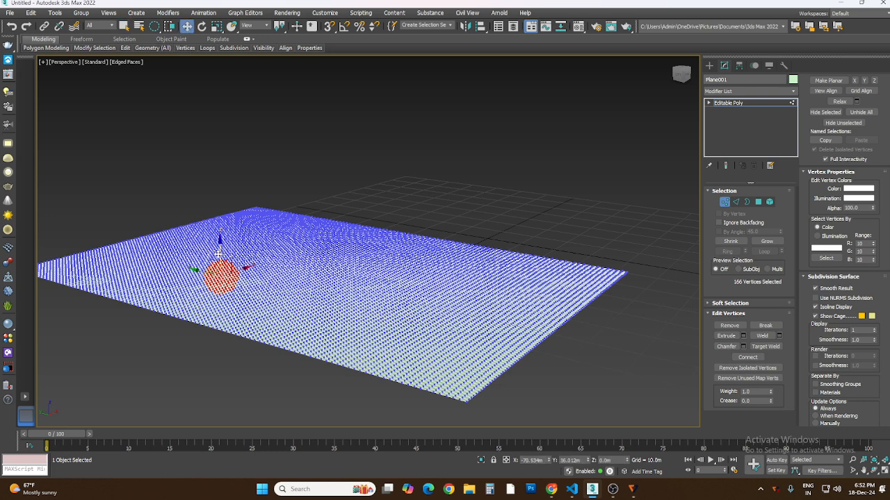
drag(219, 245, 221, 175)
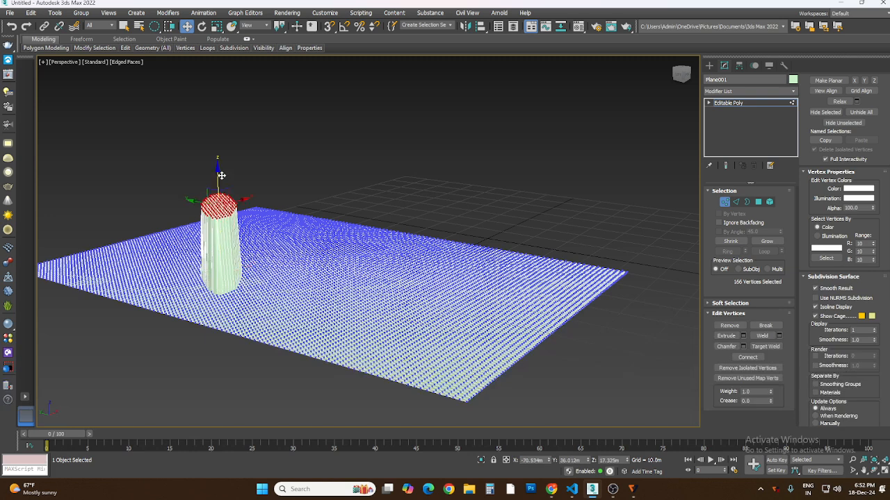
click(345, 169)
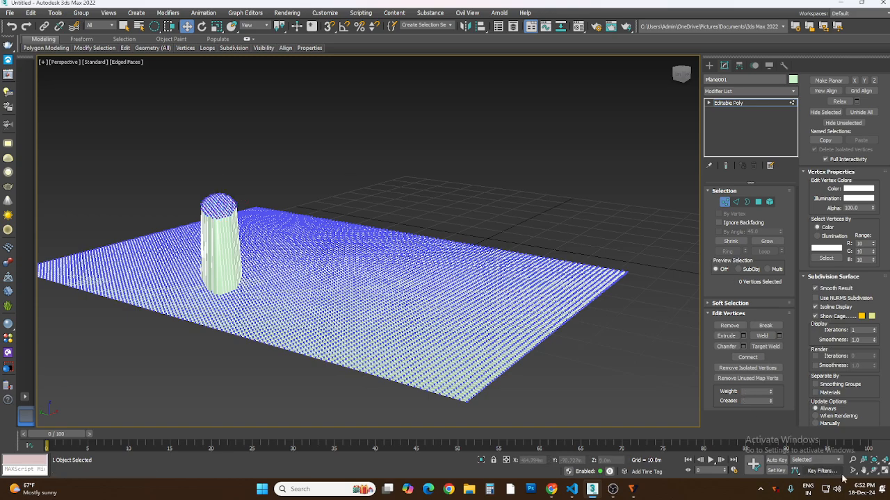
click(873, 471)
drag(329, 294, 280, 308)
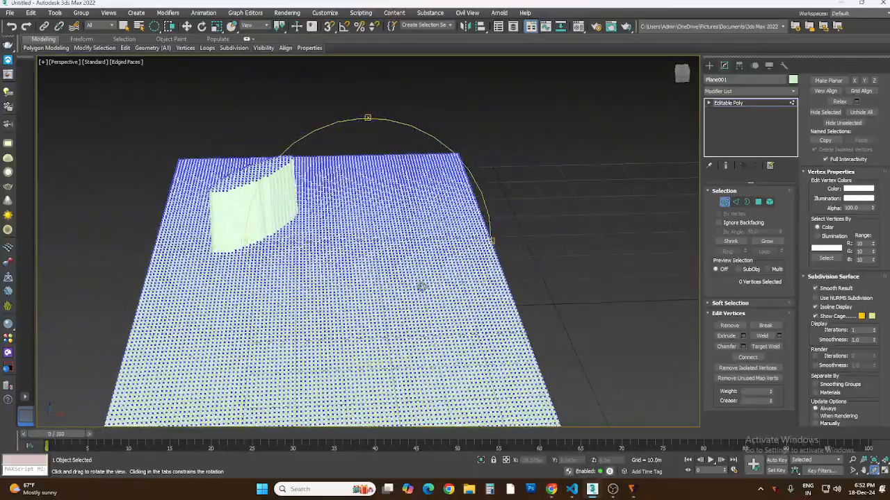
key(w)
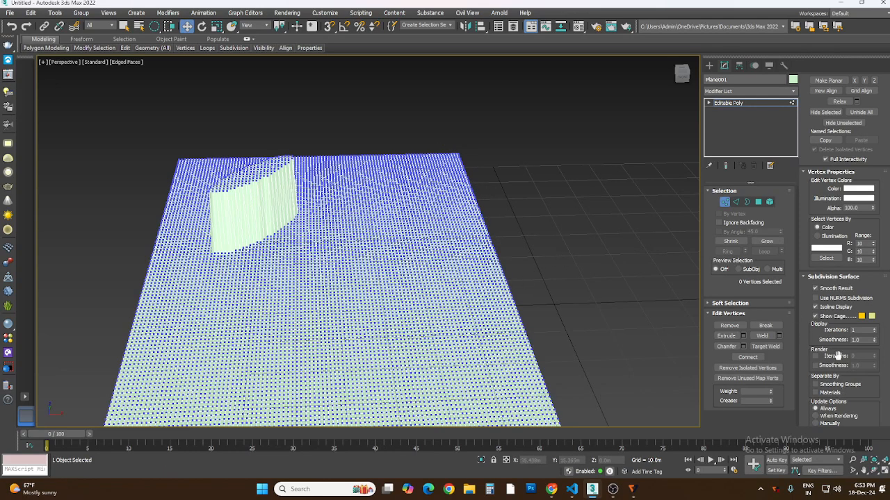
Step: Try NURMS subdivision on the mesh, then turn it off again
scroll(839, 359, down, 1)
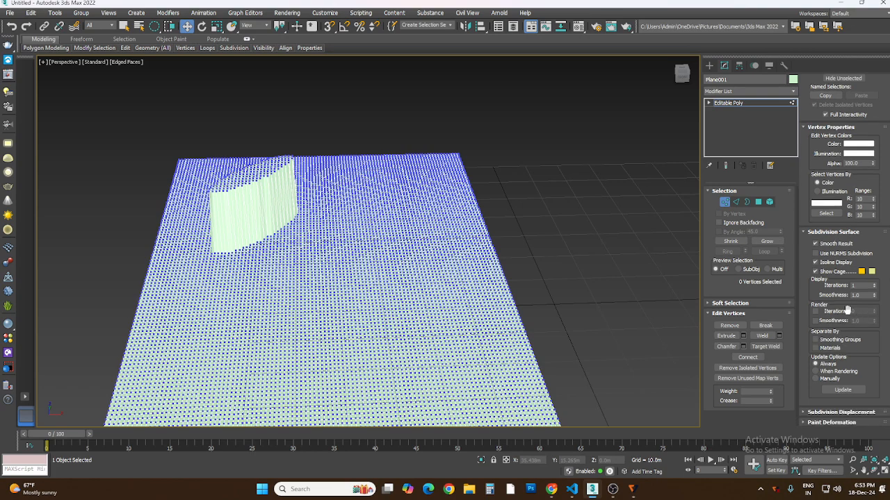
click(816, 254)
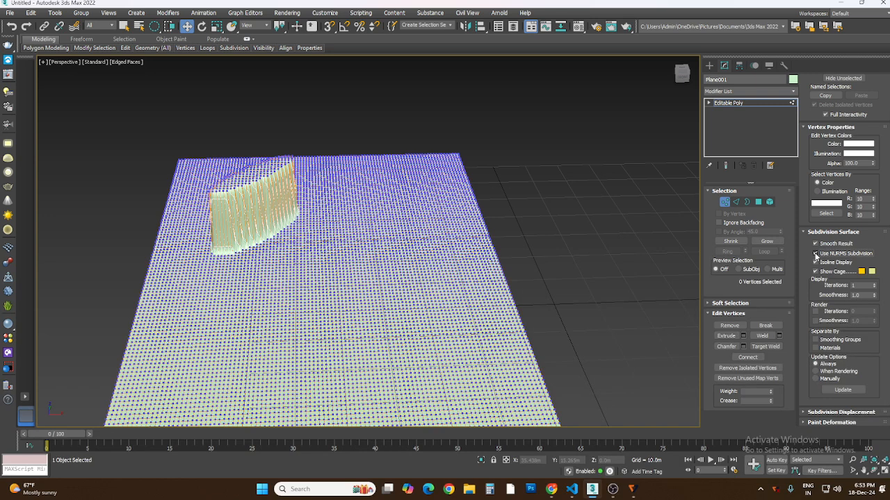
click(327, 266)
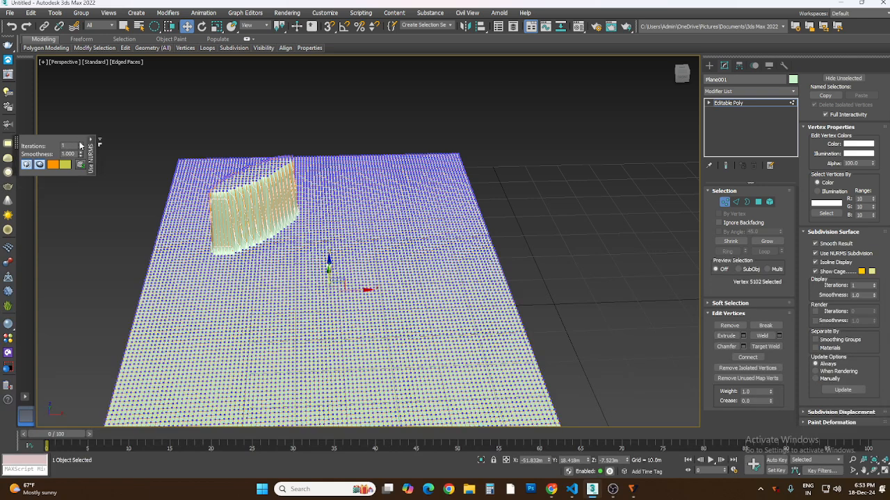
click(545, 232)
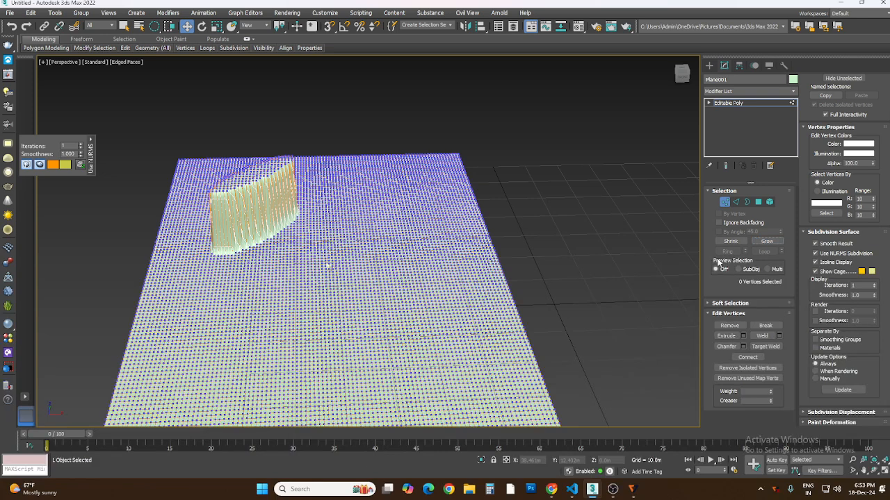
click(817, 254)
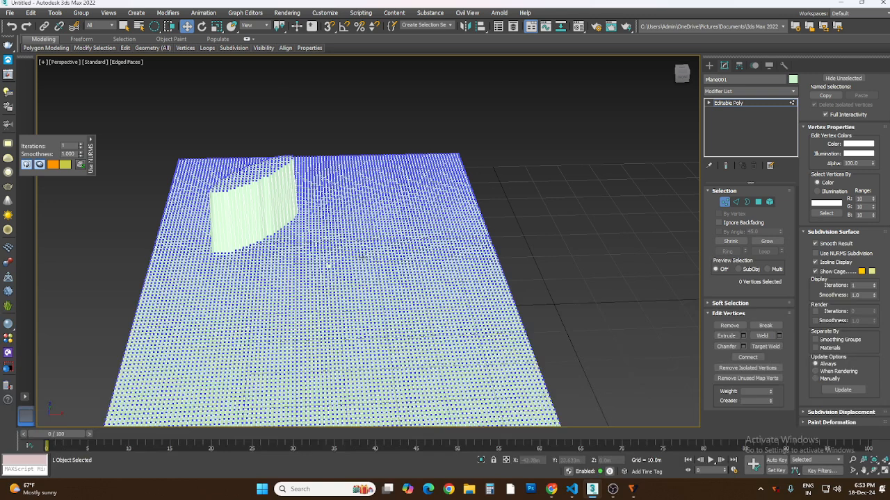
Step: Select a single vertex near the middle of the plane and grow the selection repeatedly into a large diamond-shaped patch
click(349, 256)
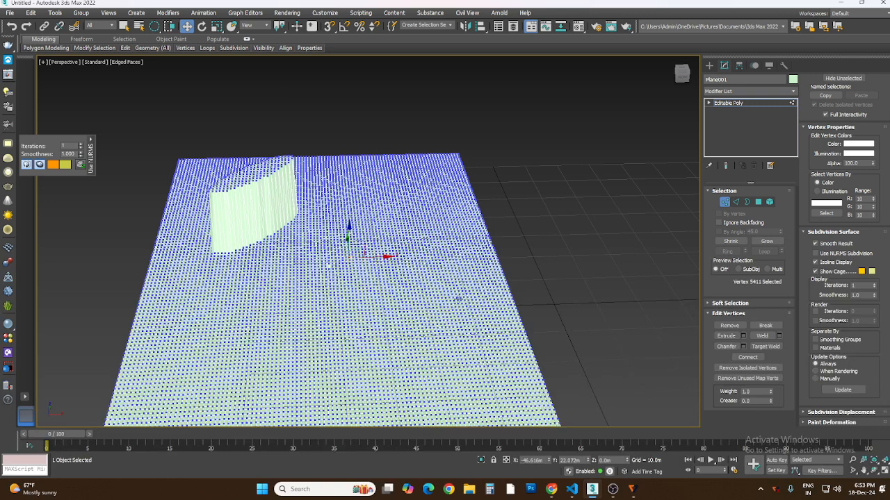
click(768, 242)
click(768, 241)
click(767, 242)
click(768, 242)
click(767, 242)
click(768, 242)
click(768, 242)
click(768, 242)
click(767, 242)
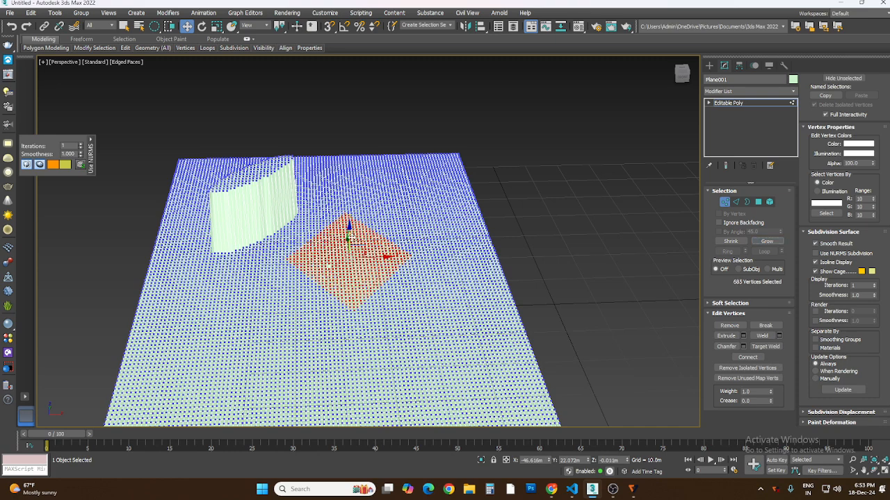
Step: Raise the diamond-shaped vertex patch along Z into a block, deselect it and view both raised forms from the side
drag(348, 223, 341, 193)
click(552, 218)
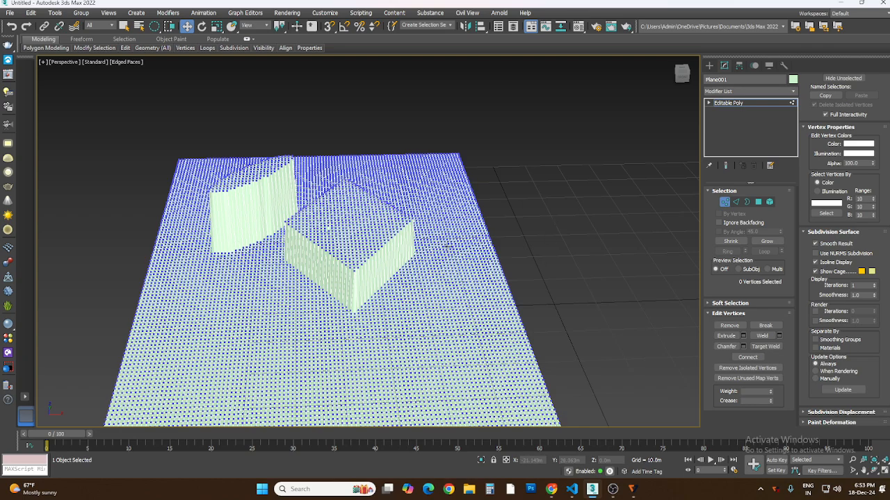
click(874, 470)
drag(387, 294, 410, 282)
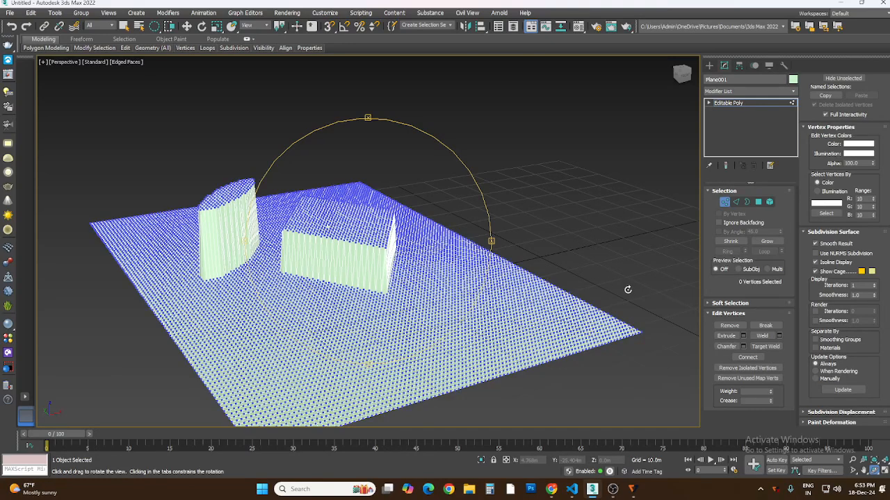
key(w)
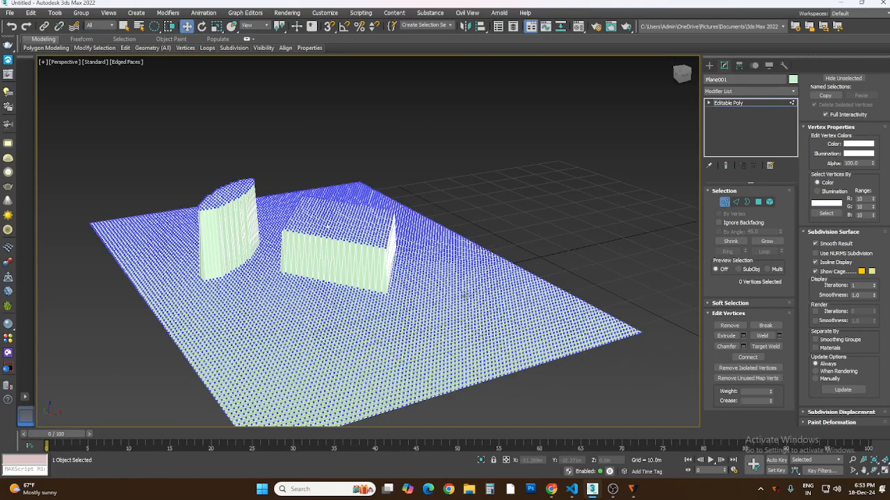
click(391, 320)
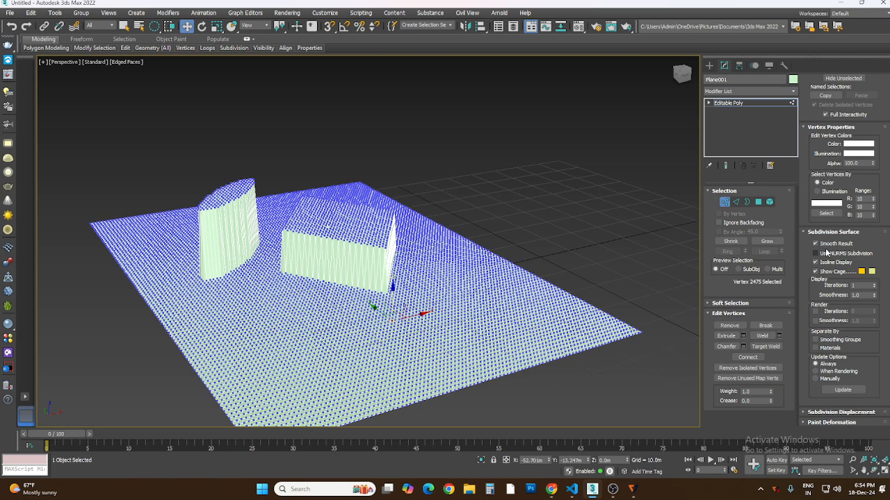
click(767, 241)
click(766, 241)
click(767, 242)
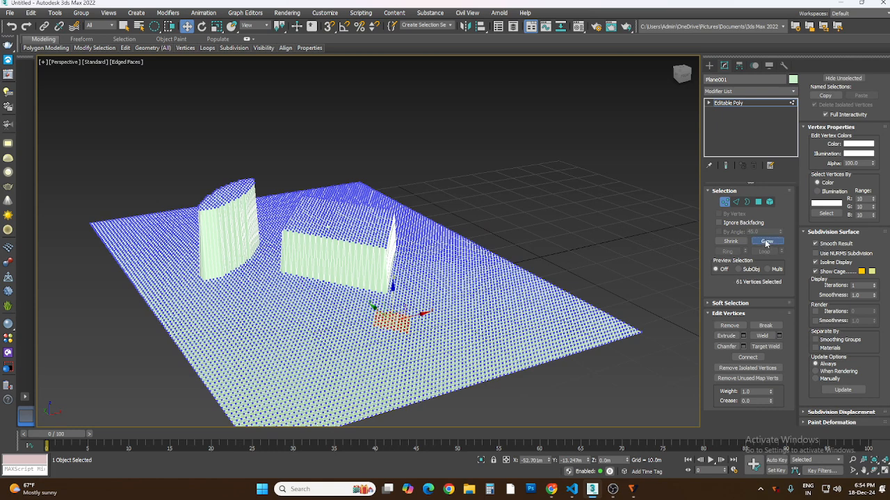
click(517, 400)
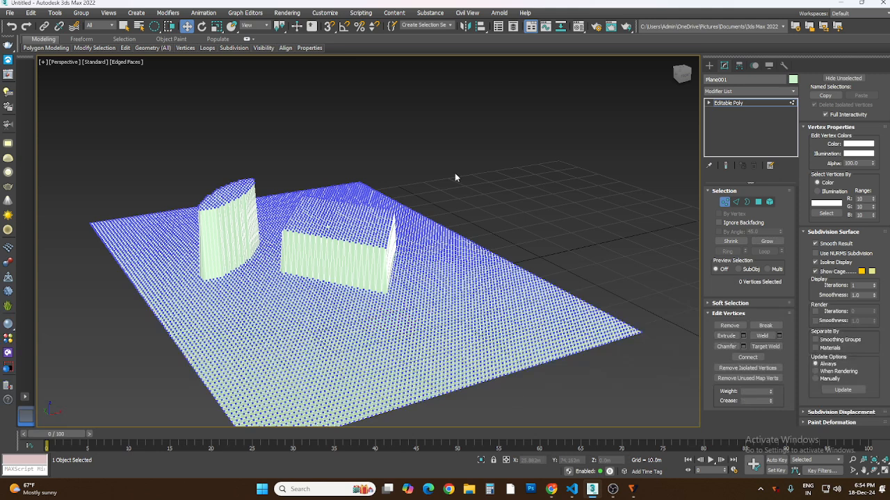
Step: Select a large circular patch of vertices on the plane in the enlarged Top view, using the plain selection tool
click(874, 473)
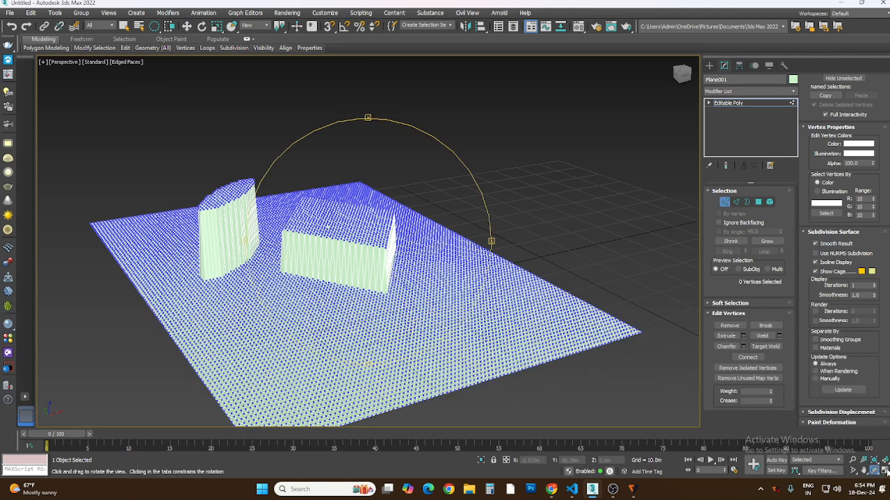
click(885, 470)
click(225, 143)
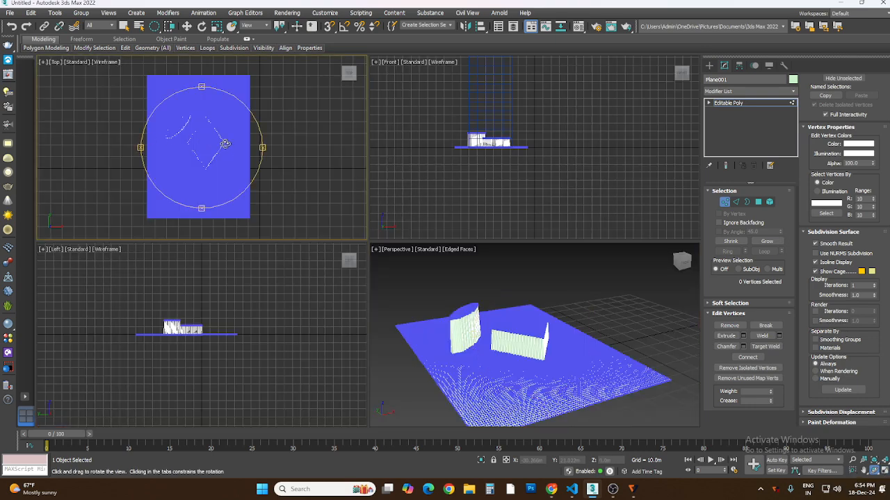
click(885, 472)
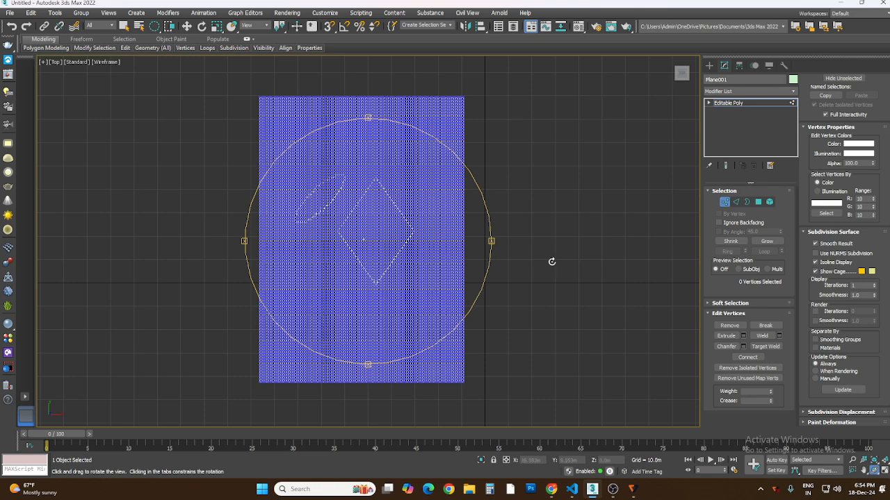
key(w)
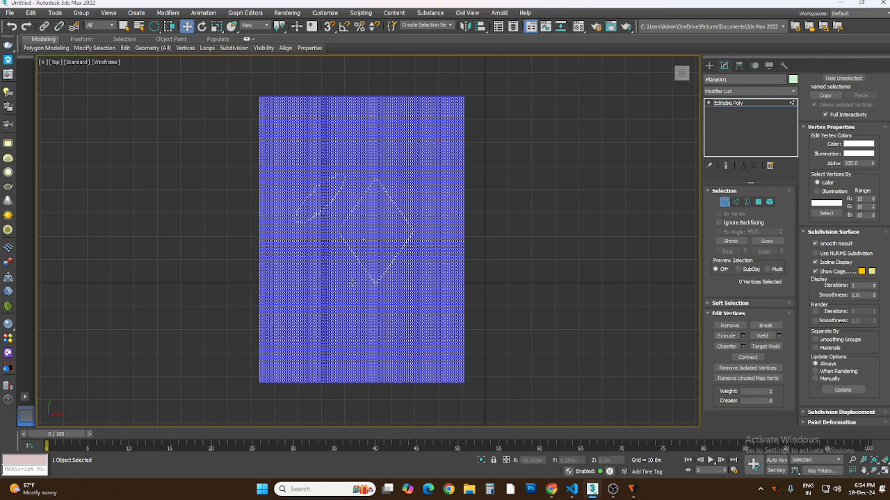
scroll(351, 282, up, 5)
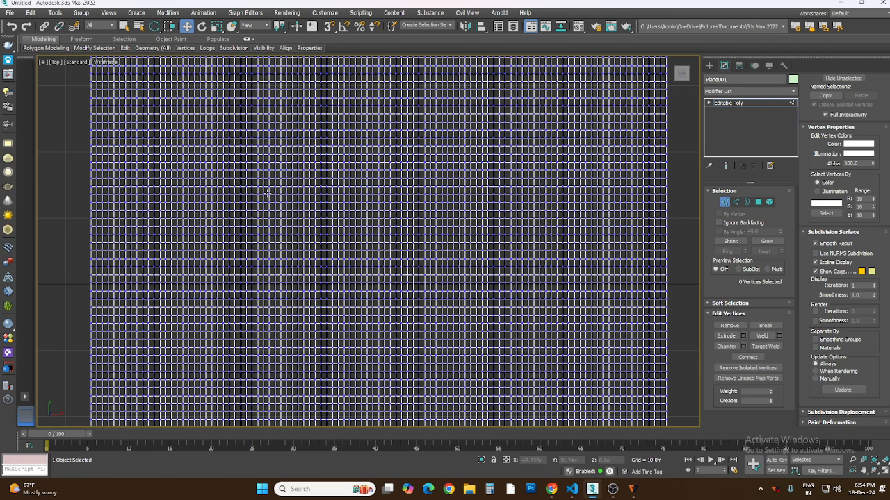
click(259, 194)
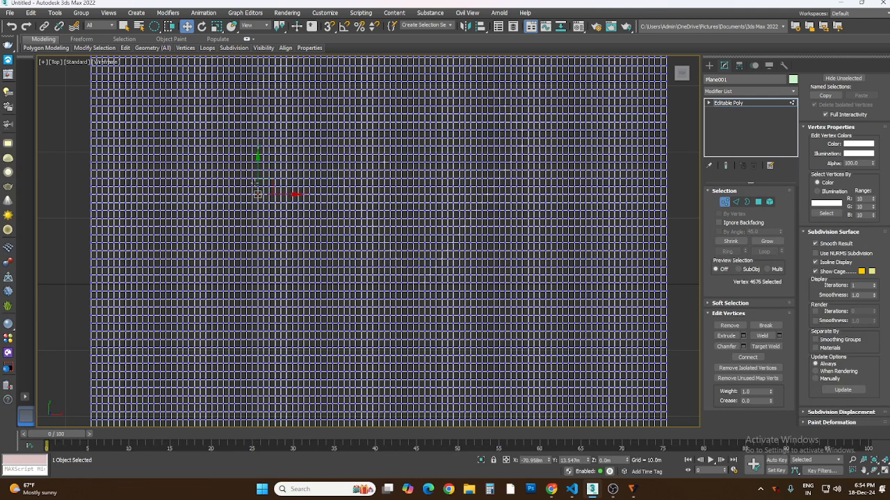
click(252, 186)
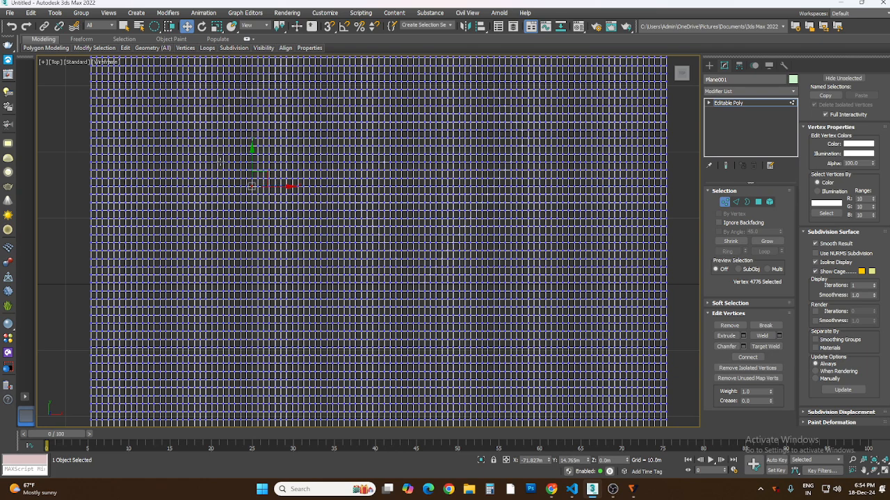
click(225, 159)
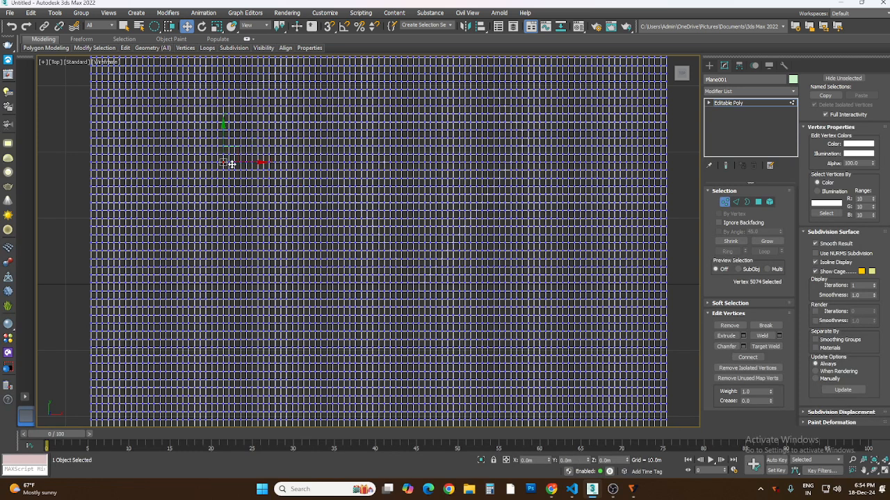
click(124, 26)
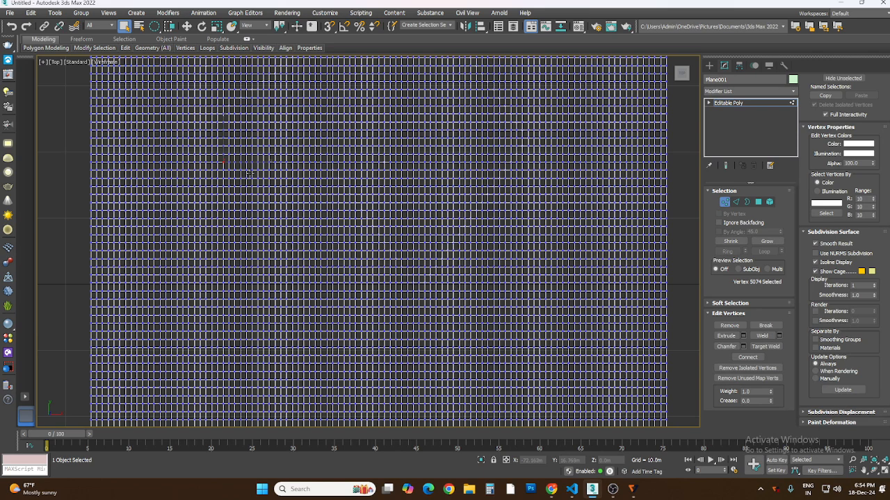
drag(249, 173, 311, 250)
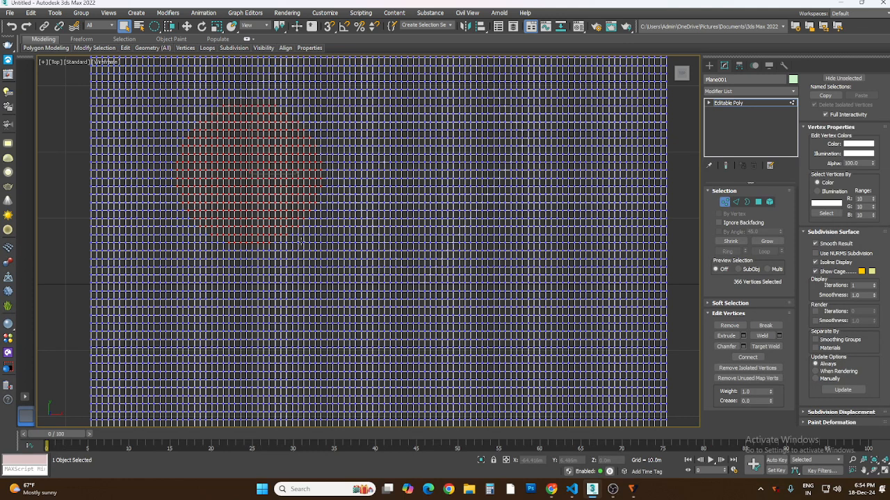
Step: Return to four viewports and replace the selection with a smaller circular vertex patch near the plane's long edge in the Top view
click(886, 472)
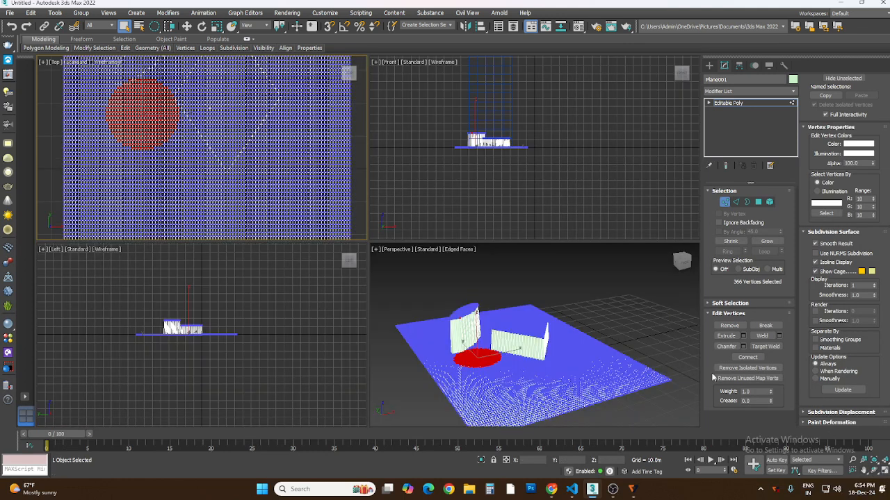
drag(639, 241, 639, 241)
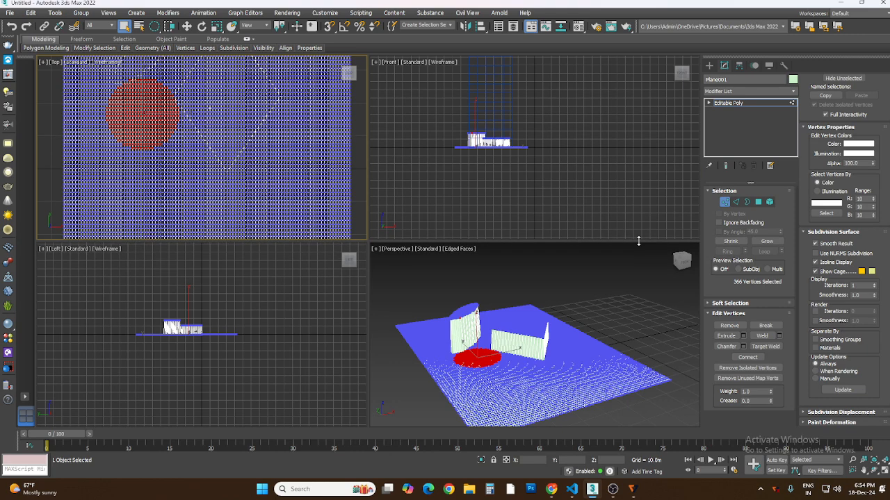
click(599, 267)
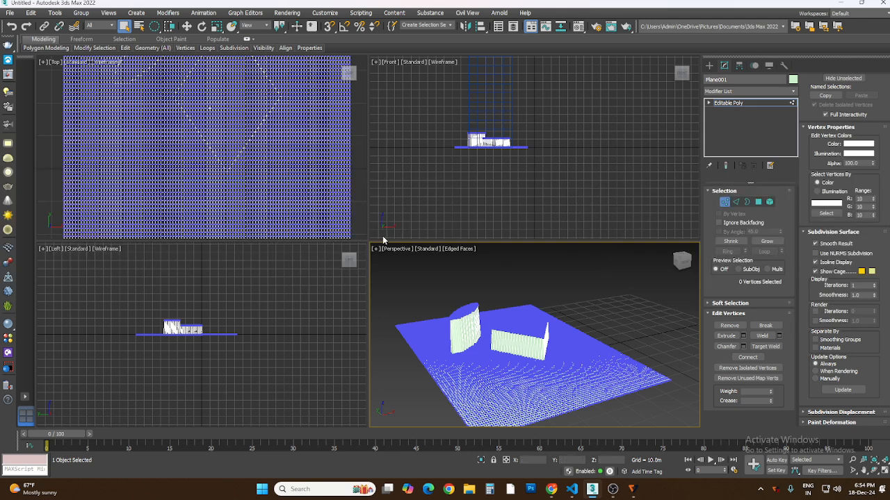
click(293, 187)
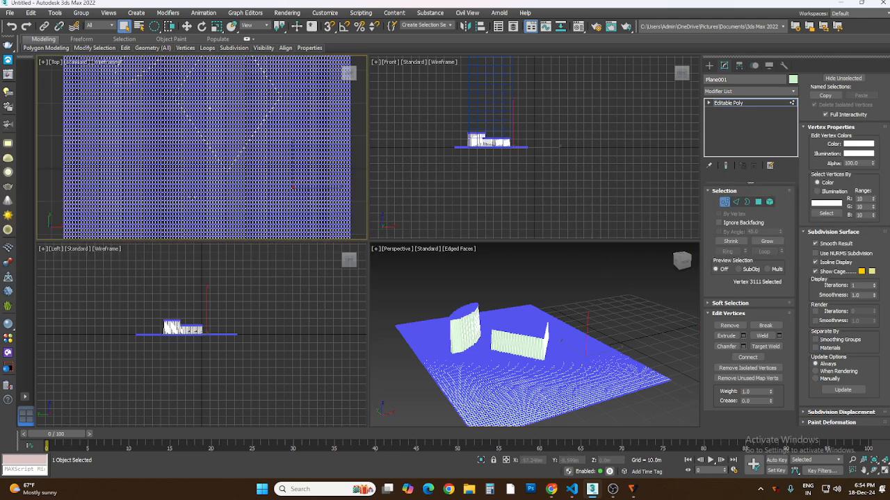
click(92, 123)
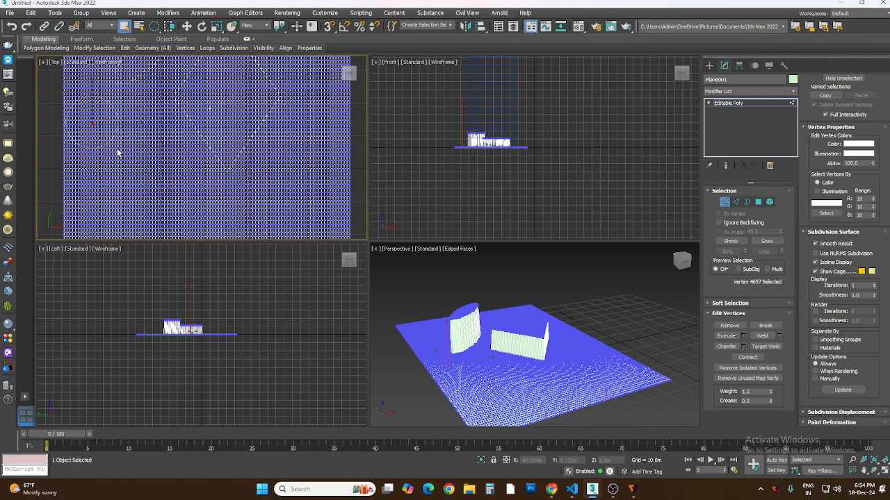
drag(113, 147, 113, 146)
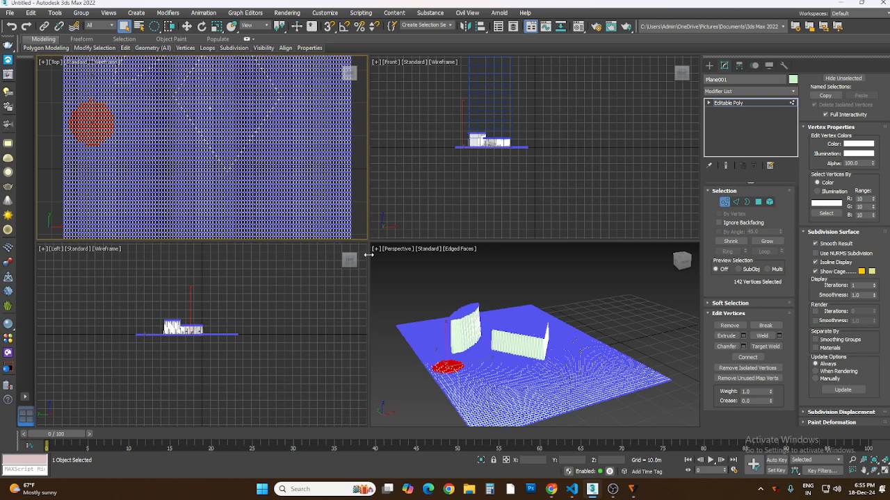
Step: Extrude the circular vertex patch to just under 10 m high, deselect it and show the Perspective view enlarged
click(743, 338)
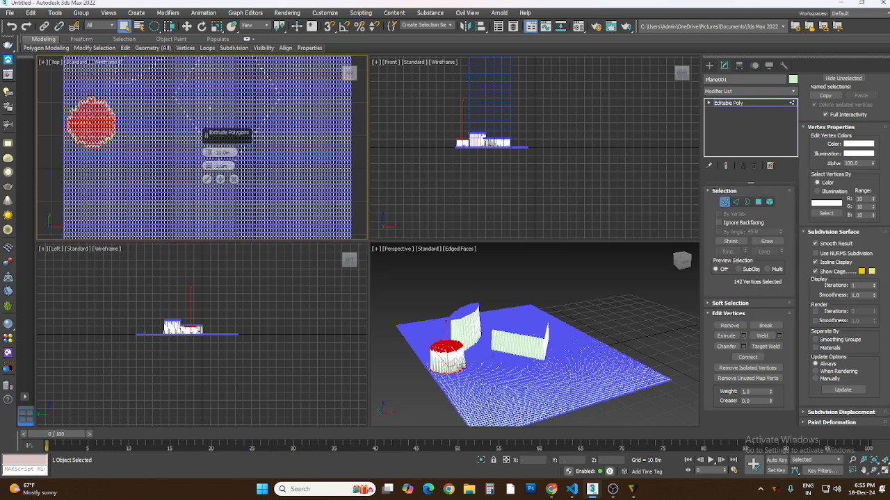
click(743, 336)
drag(208, 136, 281, 167)
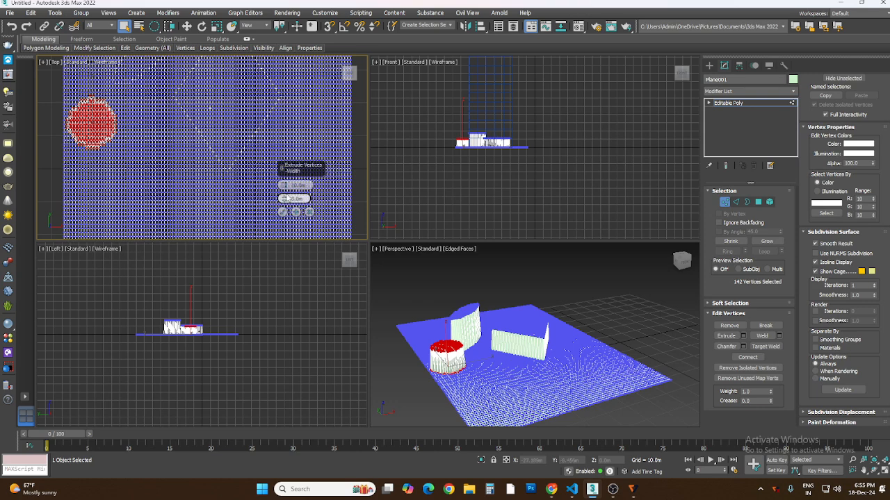
mouse_move(285, 187)
mouse_down()
mouse_move(283, 97)
mouse_move(290, 217)
mouse_move(289, 185)
mouse_up()
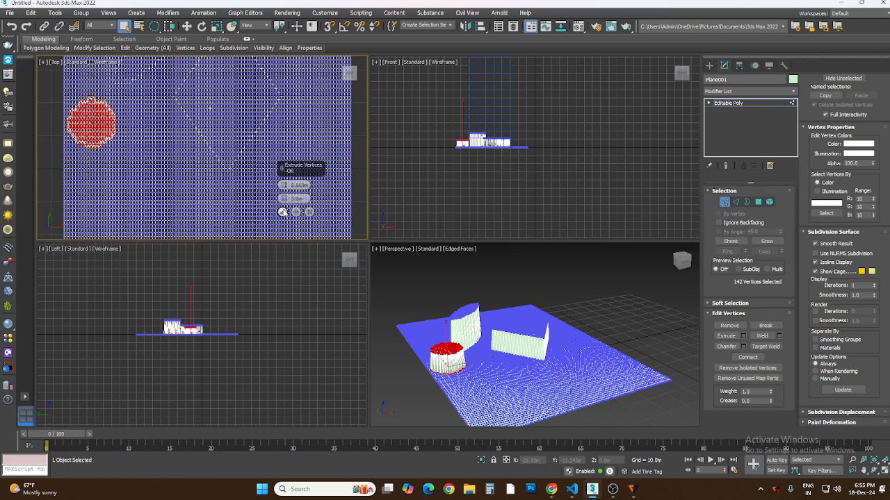
click(283, 212)
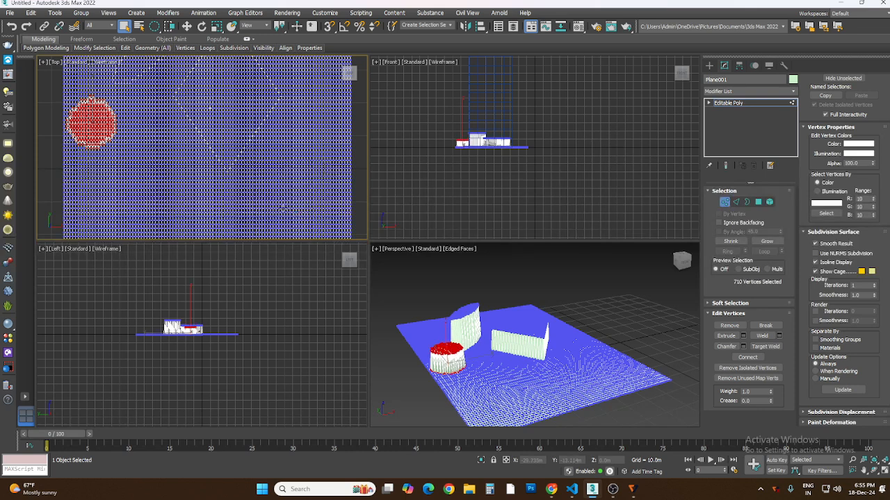
click(600, 309)
click(883, 471)
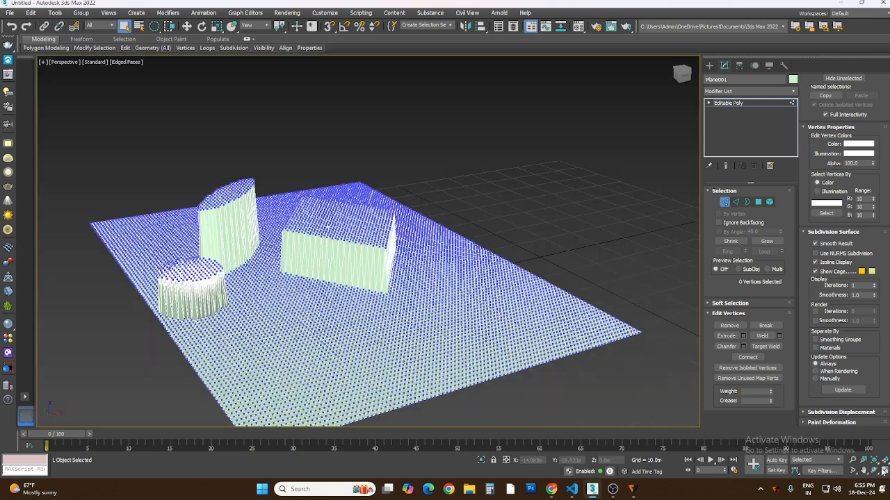
Step: Select one edge on the flat area in front of the diamond-shaped block and grow the edge selection repeatedly into a four-sided patch
click(736, 202)
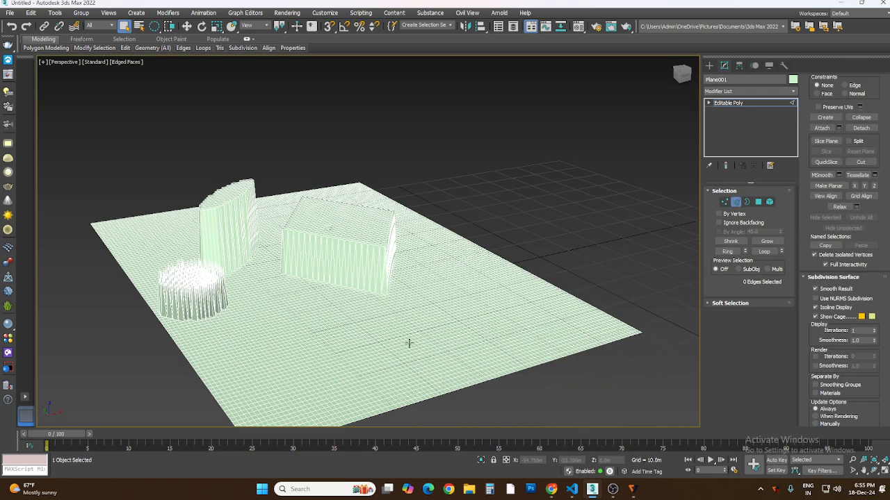
click(331, 339)
click(766, 241)
click(766, 241)
click(765, 242)
click(766, 242)
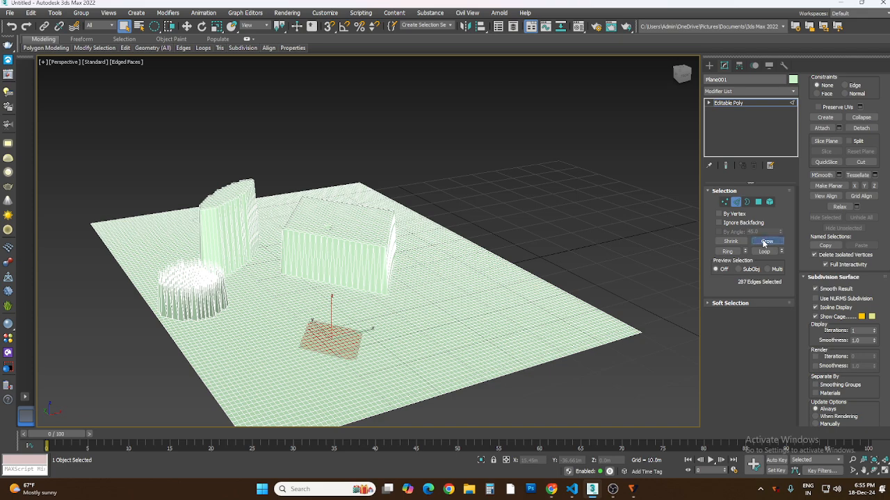
click(765, 242)
click(766, 242)
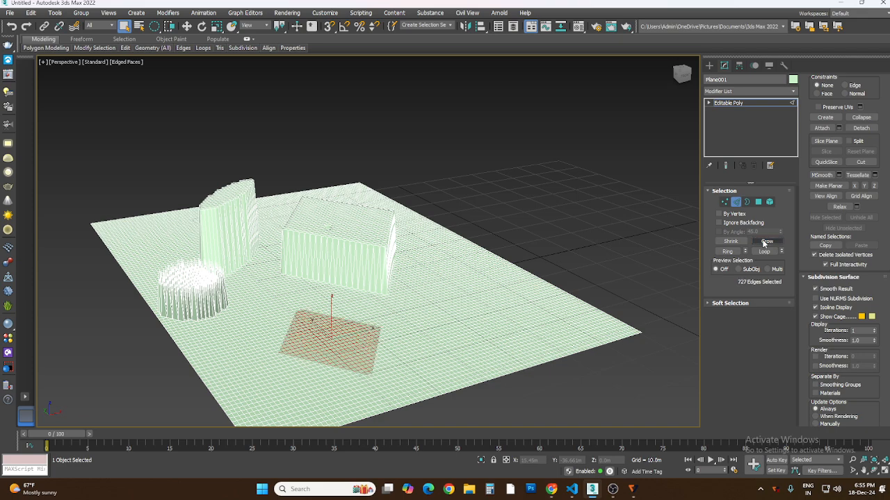
Step: Raise the selected edge patch about 8.2 m along Z into a block and deselect it
click(187, 27)
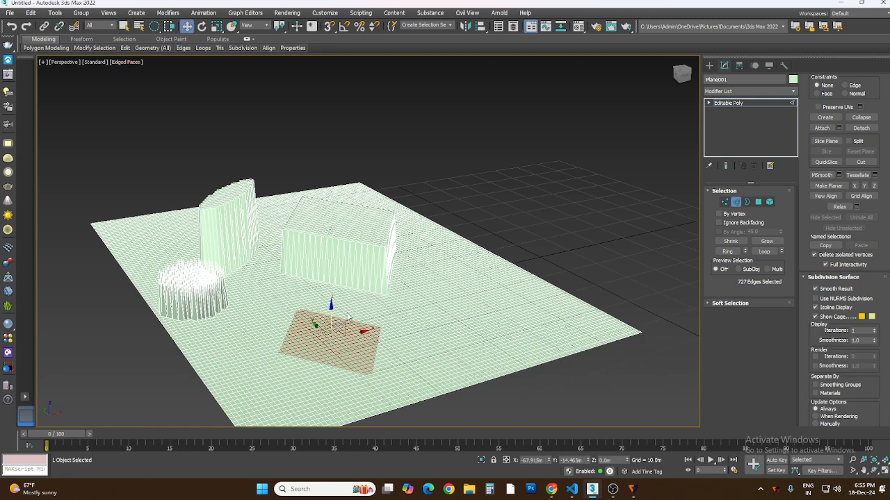
shift+drag(331, 309, 337, 273)
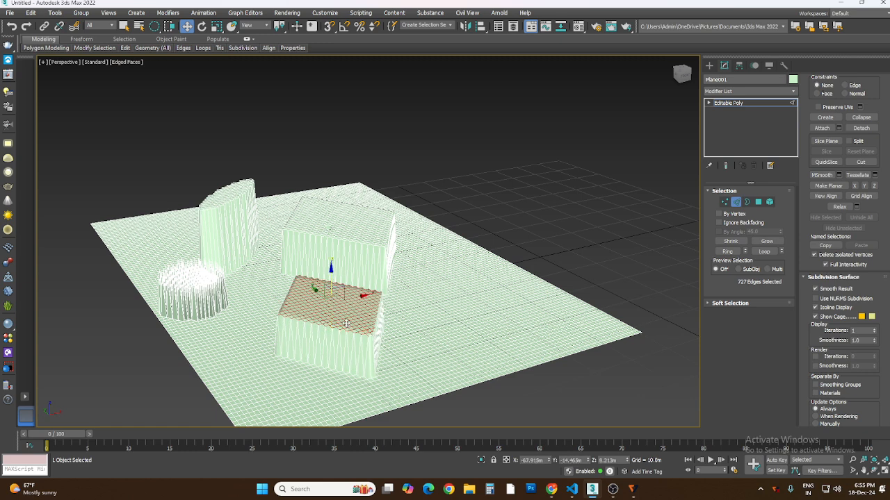
click(517, 206)
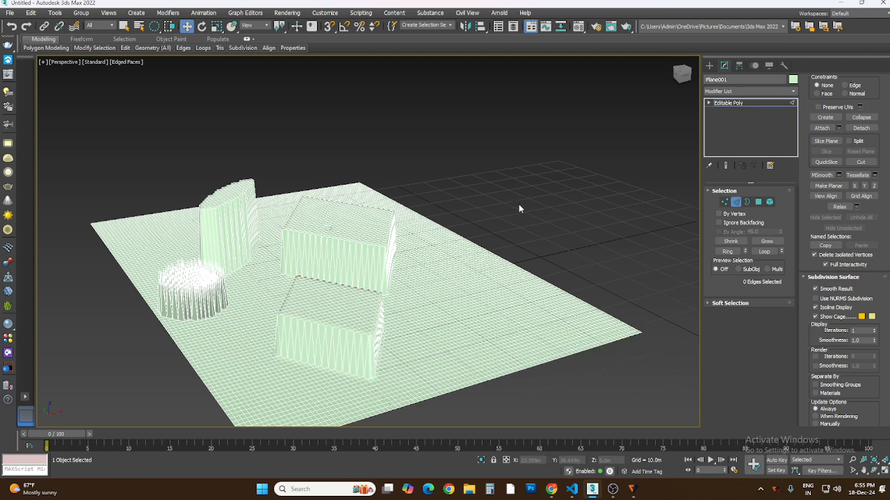
Step: Leave edge editing, turn off the edged faces display in the Perspective view and deselect the plane
click(124, 26)
click(709, 66)
click(588, 179)
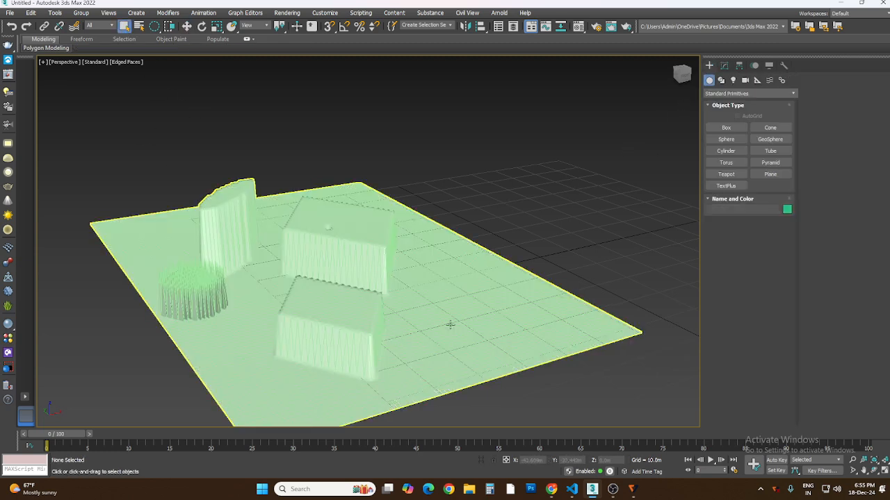
click(402, 329)
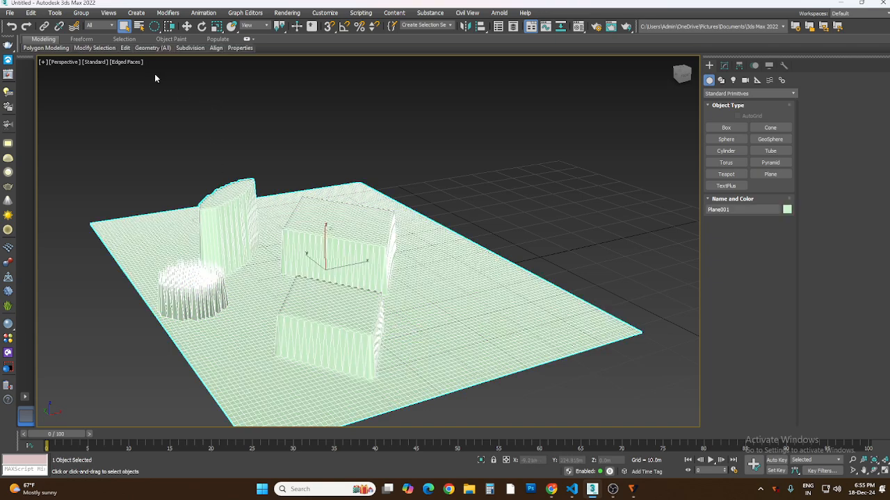
click(127, 62)
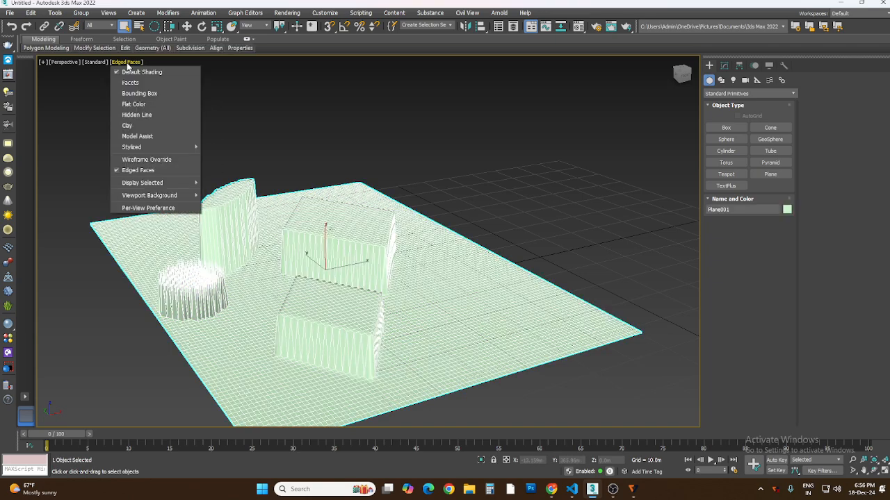
click(136, 170)
click(451, 208)
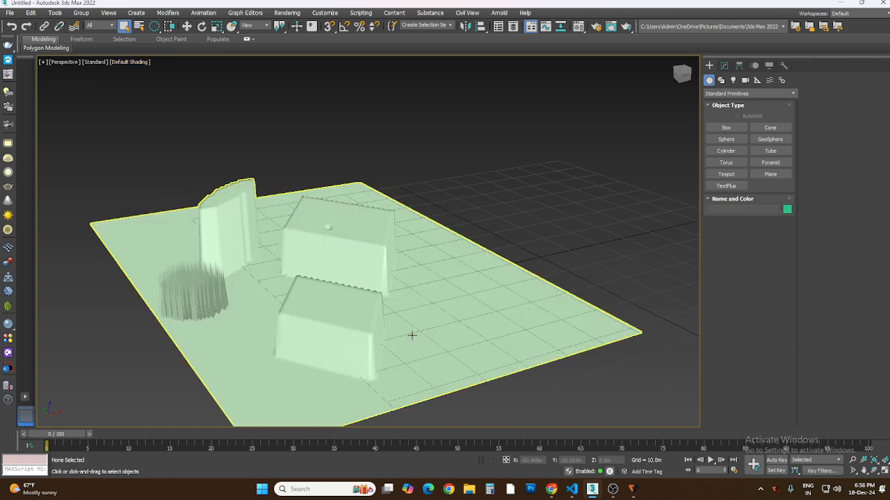
click(874, 470)
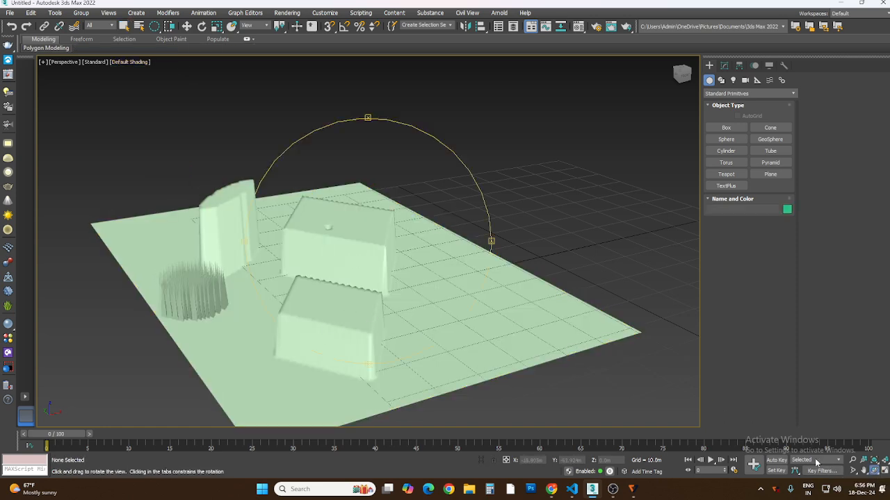
Step: Examine the raised blocks from another angle and the spiked circular patch close up in the Perspective view
mouse_move(228, 320)
mouse_down()
mouse_move(281, 320)
mouse_move(271, 312)
mouse_move(216, 321)
mouse_up()
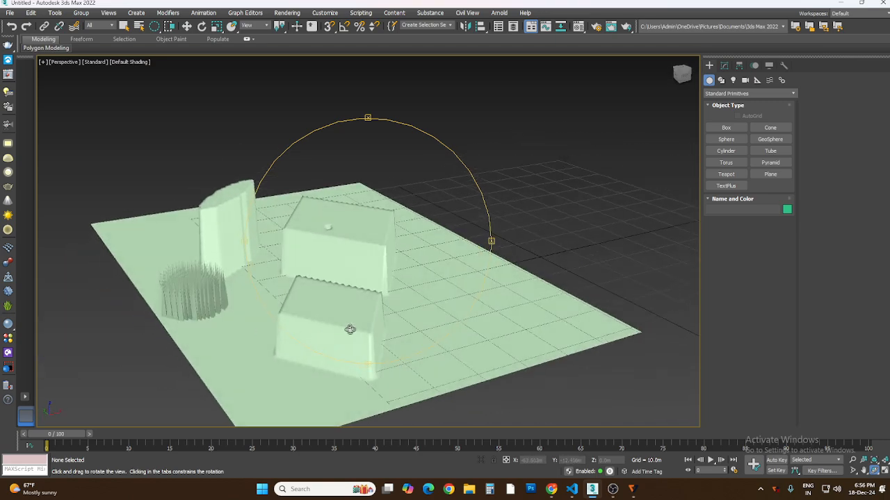
drag(403, 318, 299, 232)
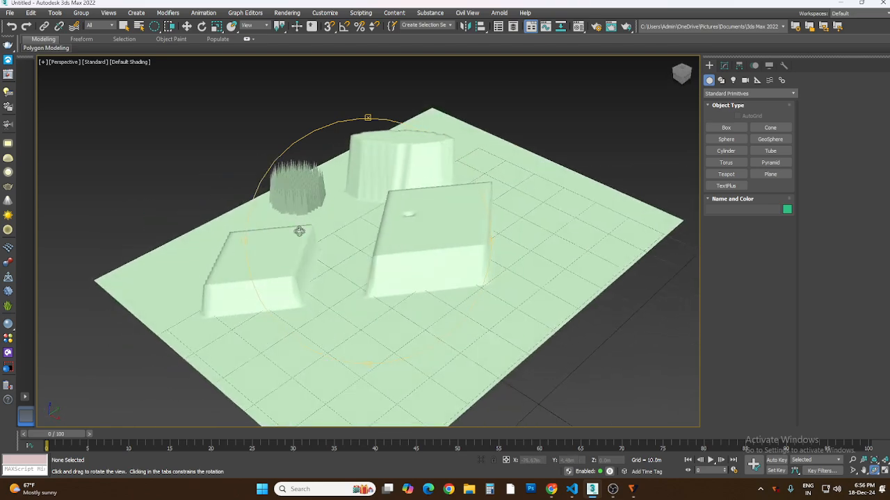
scroll(295, 175, up, 10)
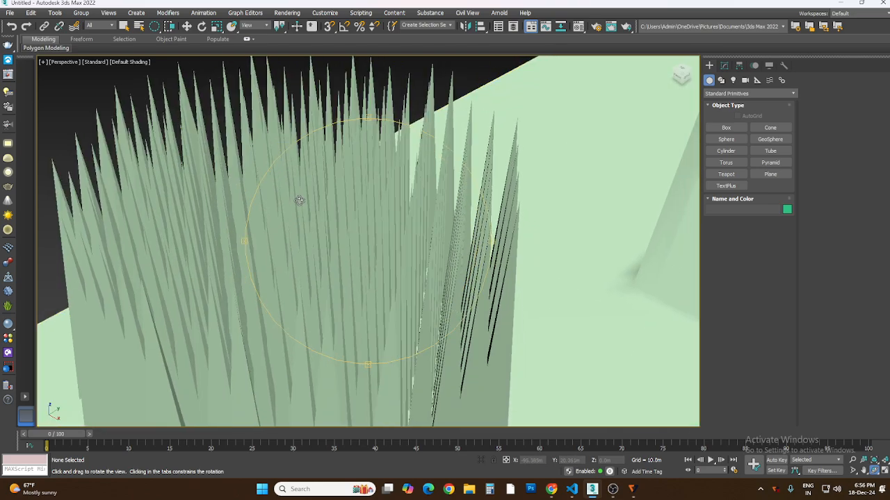
drag(299, 200, 303, 197)
scroll(301, 198, down, 5)
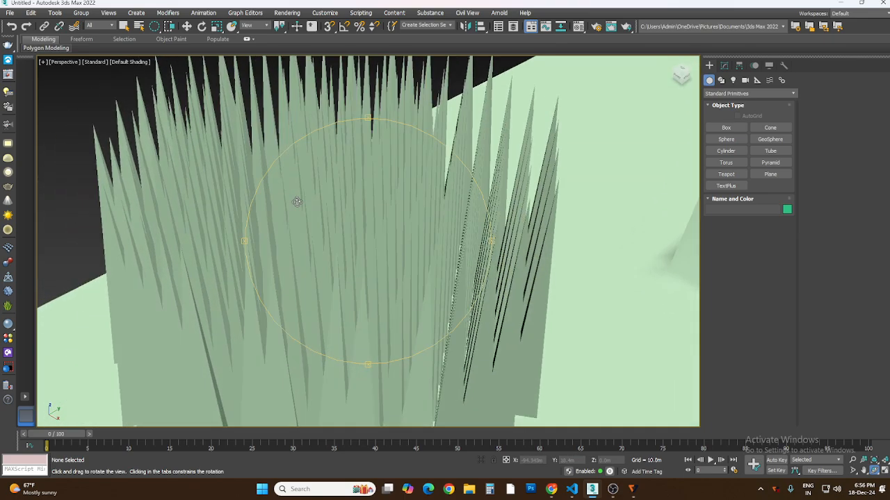
scroll(337, 232, down, 3)
scroll(337, 233, down, 8)
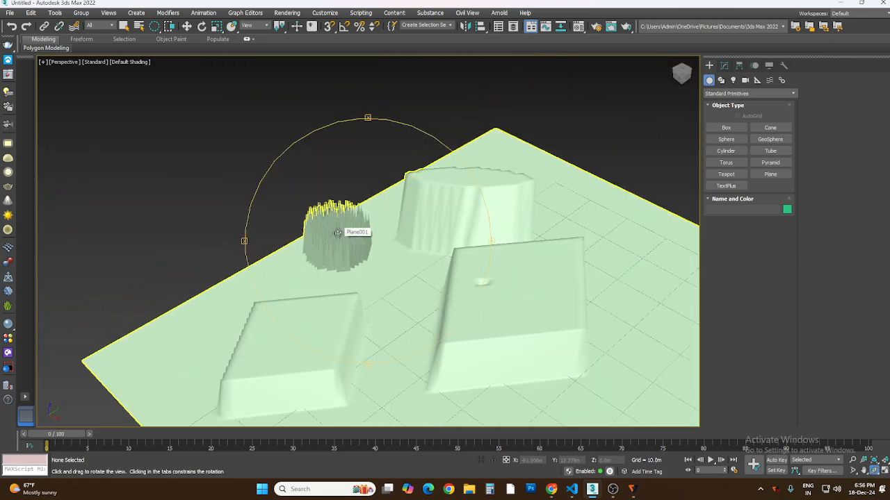
scroll(337, 233, up, 5)
right_click(338, 233)
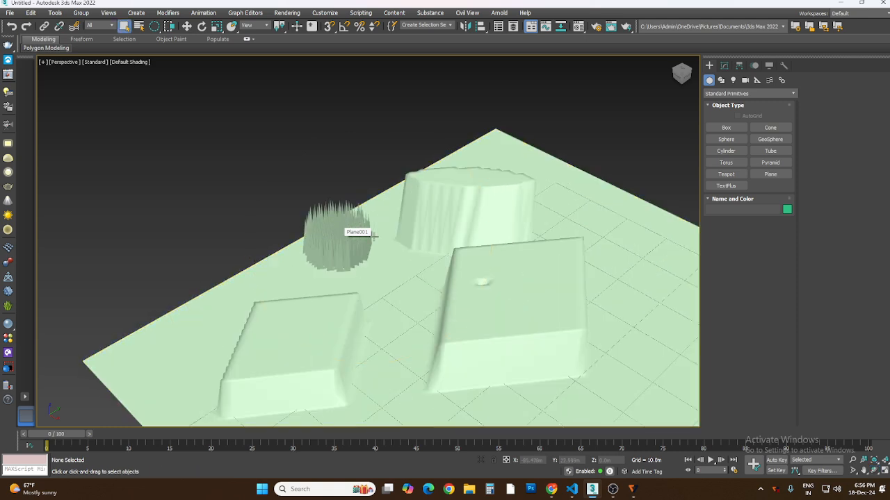
click(724, 65)
click(748, 91)
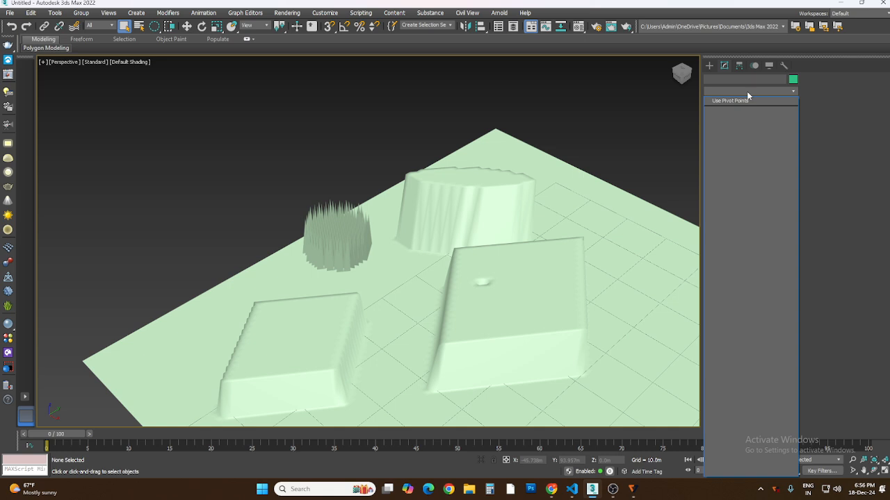
click(553, 221)
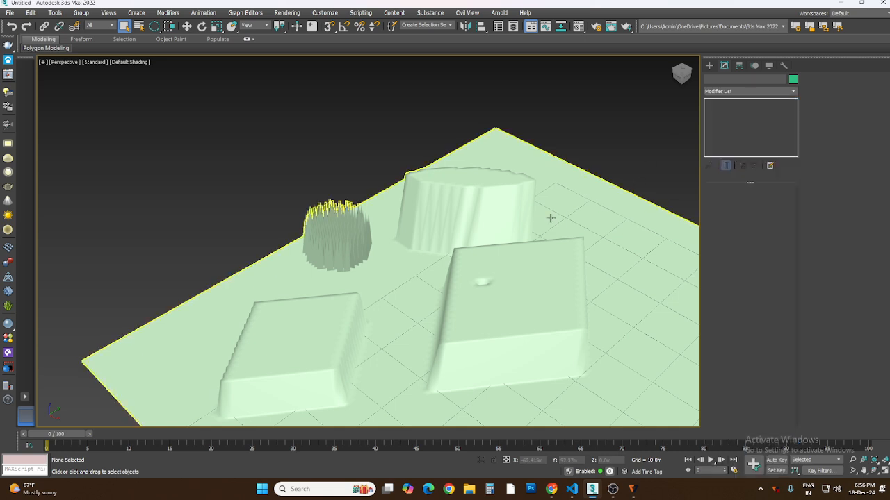
click(721, 90)
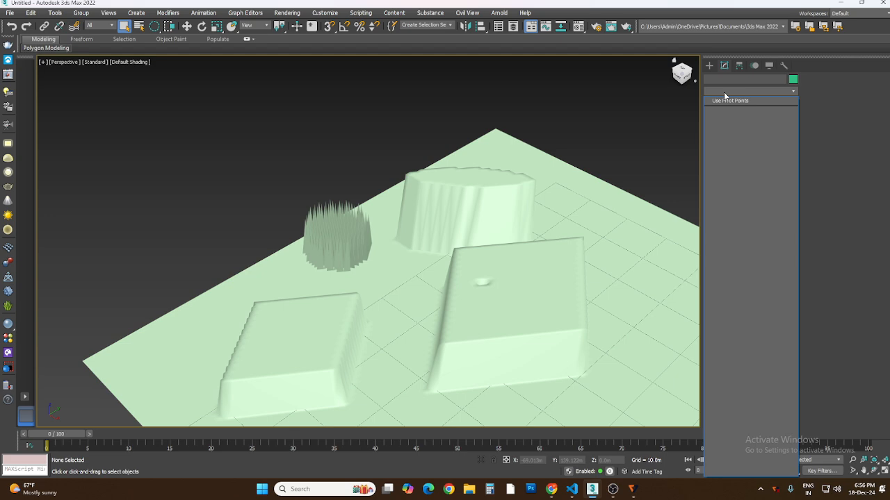
Step: Select the plane and add a TurboSmooth modifier on top of its Editable Poly
click(721, 66)
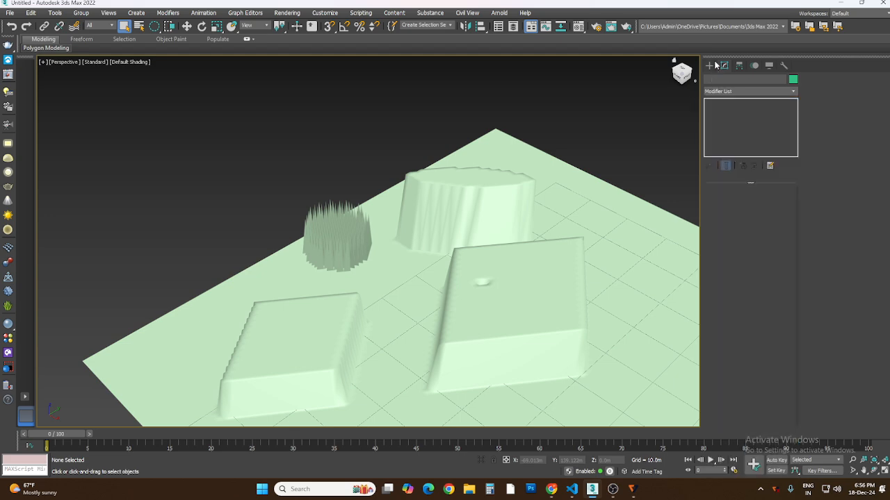
click(378, 219)
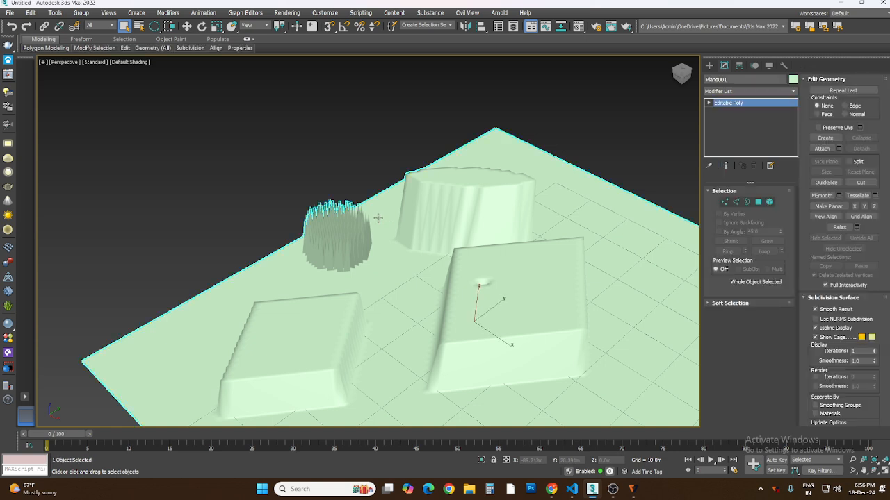
click(725, 92)
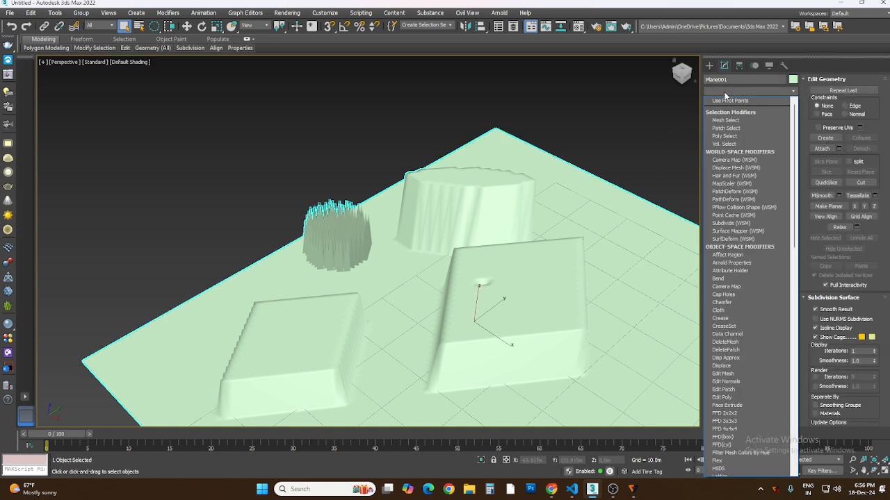
text(tu)
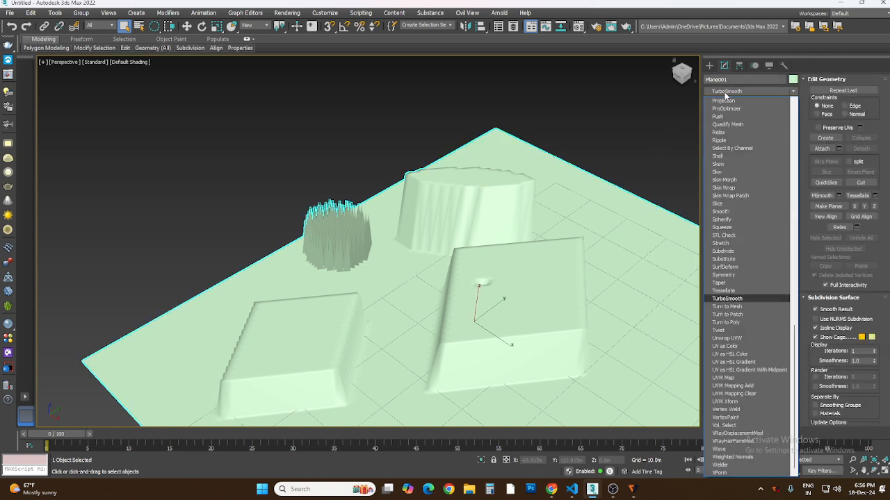
key(Return)
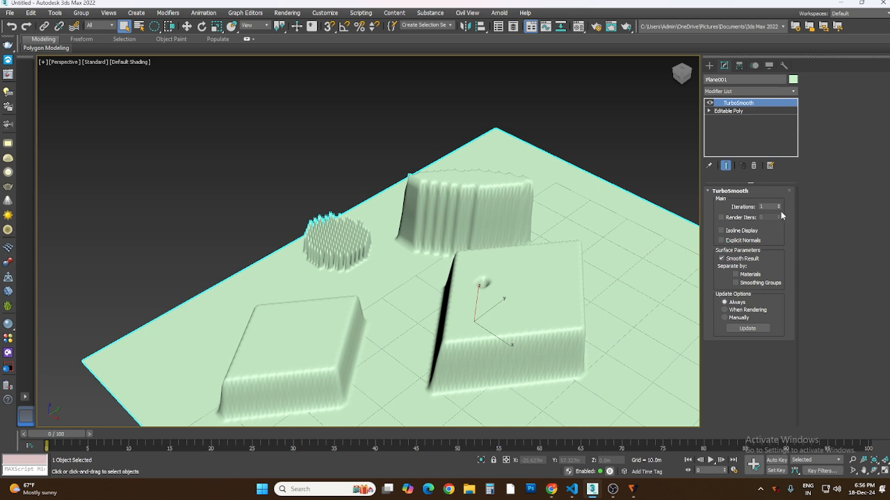
Step: Raise the TurboSmooth iterations to 4, declining any higher value, and deselect the plane
drag(778, 205, 776, 195)
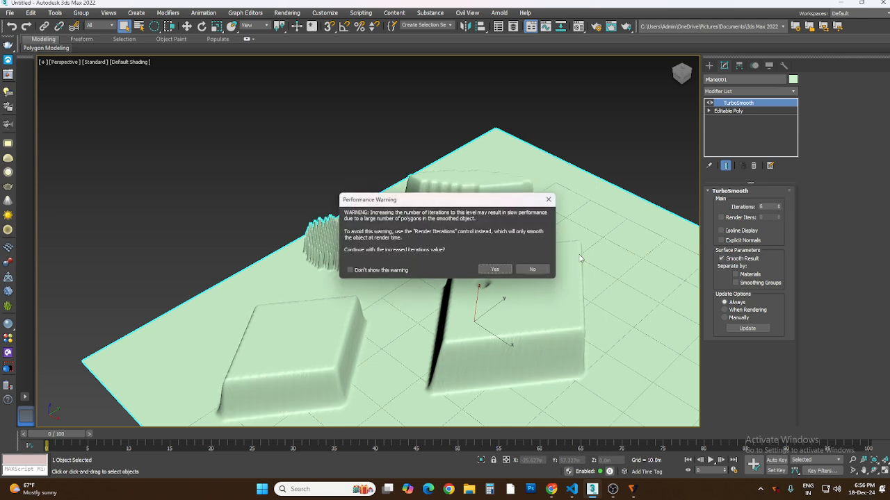
click(532, 271)
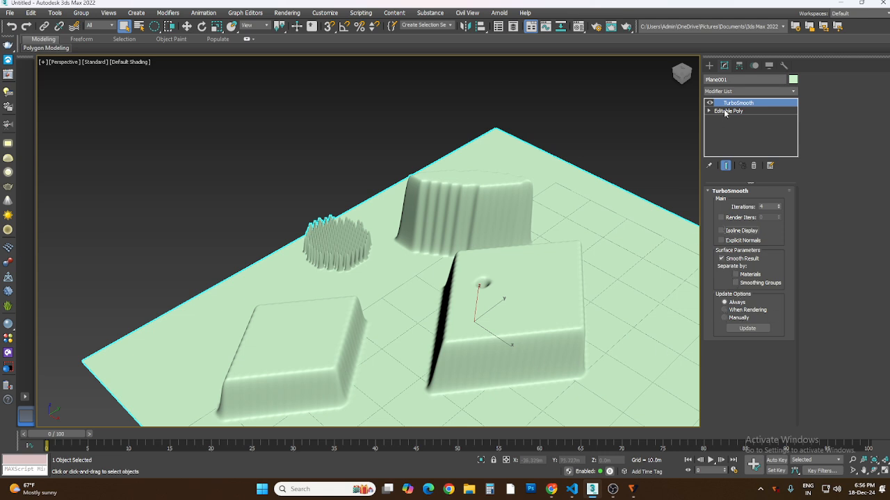
click(709, 66)
click(622, 119)
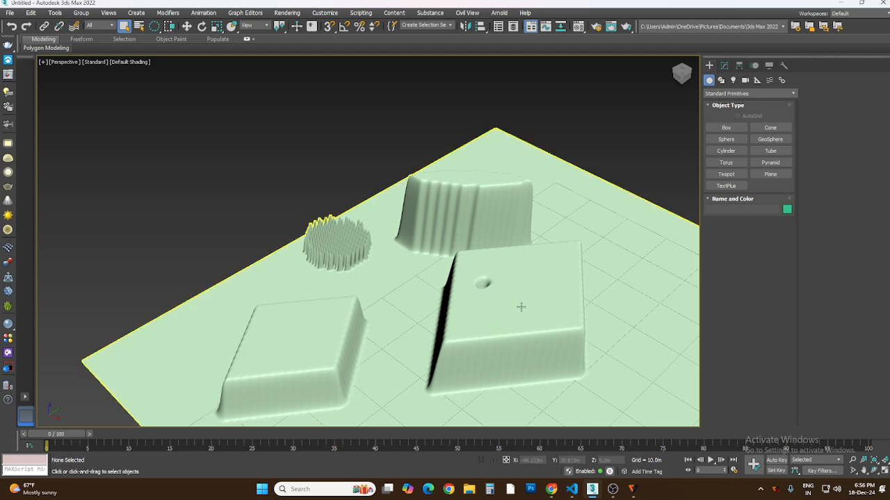
Step: Inspect the smoothed blocks from a lower angle and the rounded spikes close up, ending in object selection mode
click(875, 472)
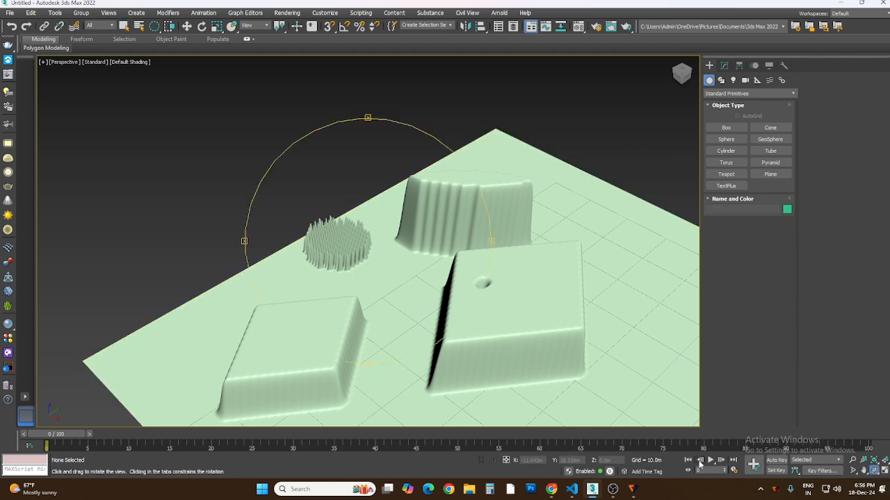
drag(371, 327, 389, 317)
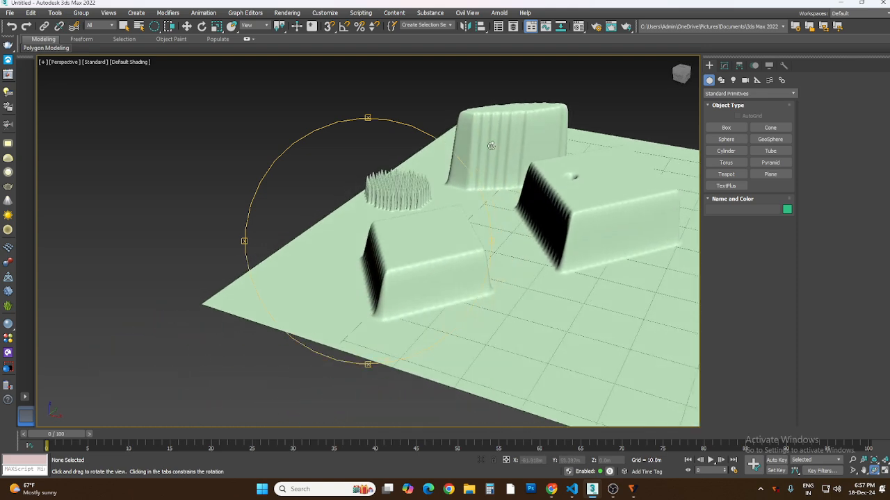
scroll(492, 145, up, 6)
drag(246, 305, 242, 301)
drag(309, 271, 327, 265)
click(124, 26)
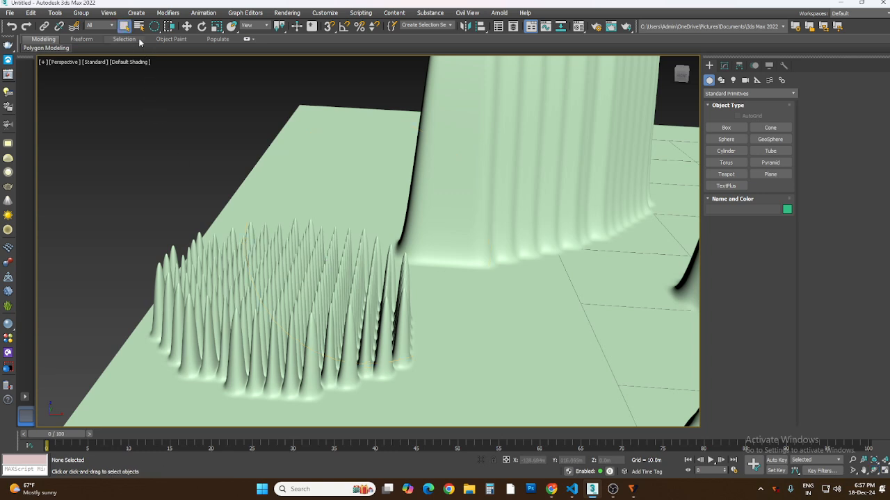